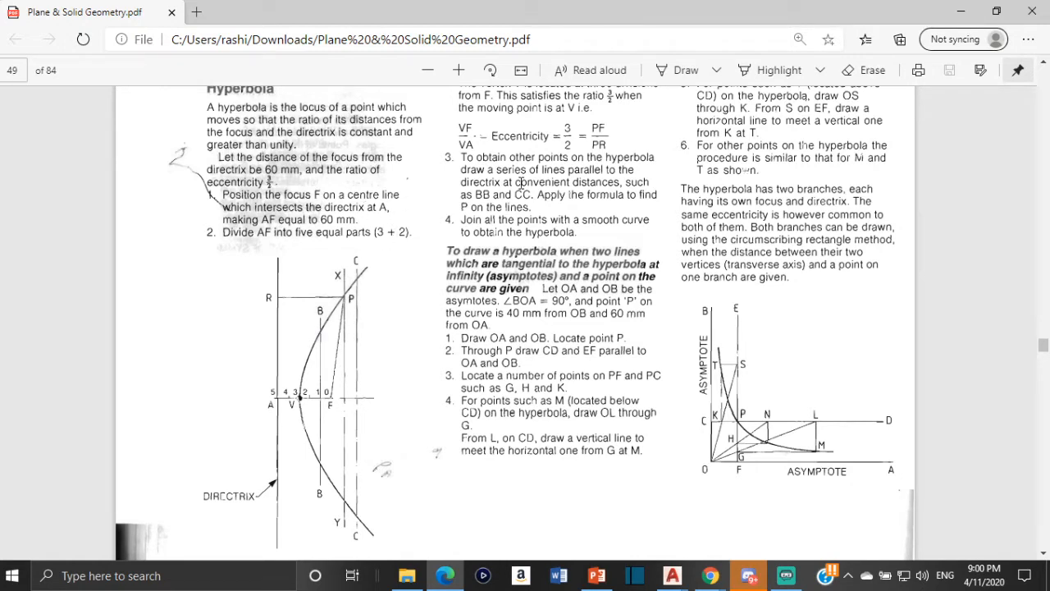
- Go back to the parabola section on page 48 of the geometry PDF and review its construction steps and figure
scroll(522, 182, "up", 6)
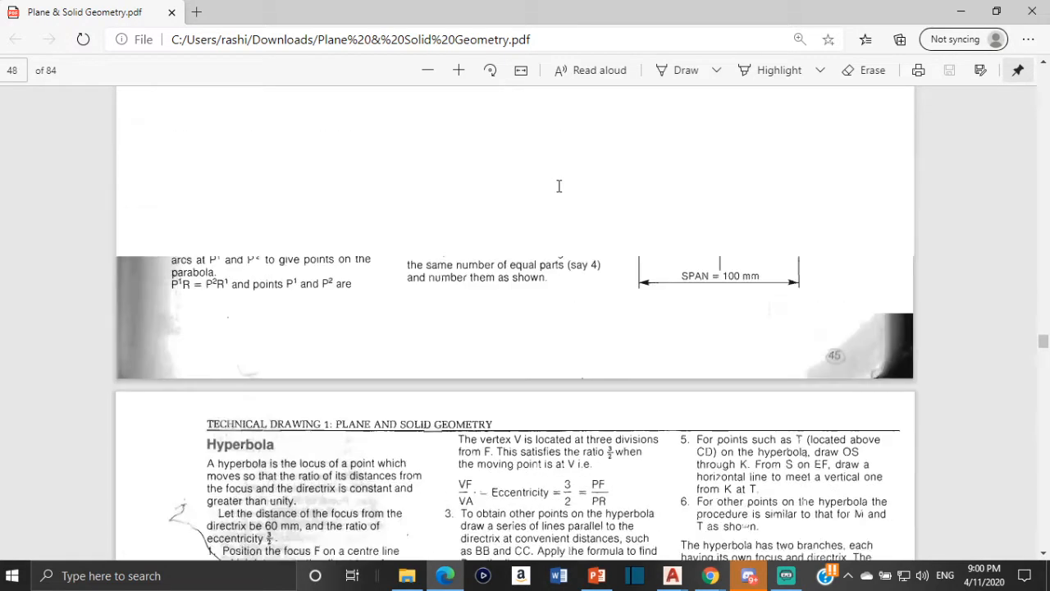
scroll(542, 238, "up", 3)
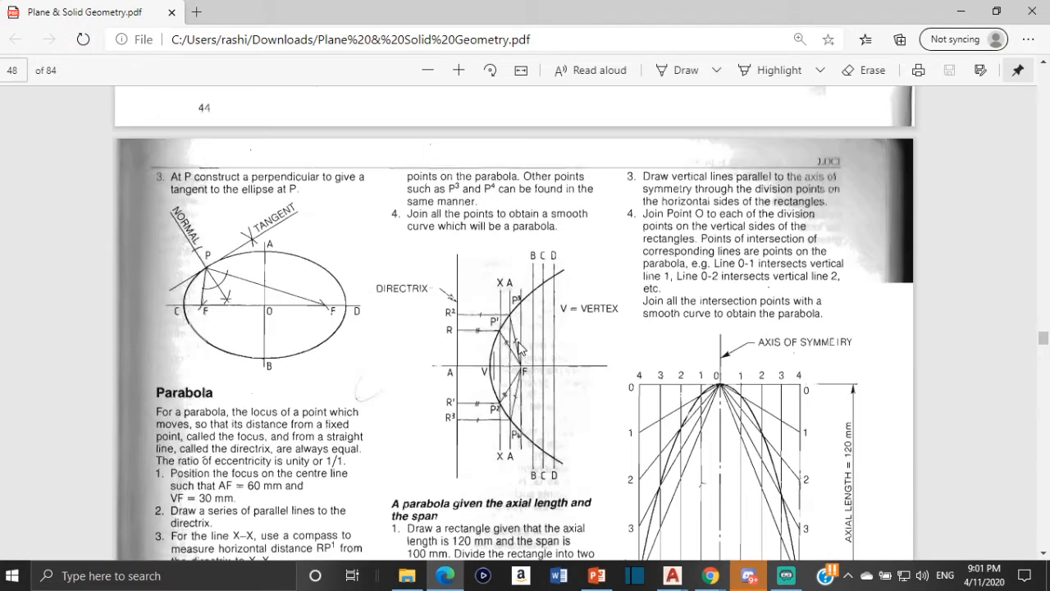
scroll(404, 396, "down", 3)
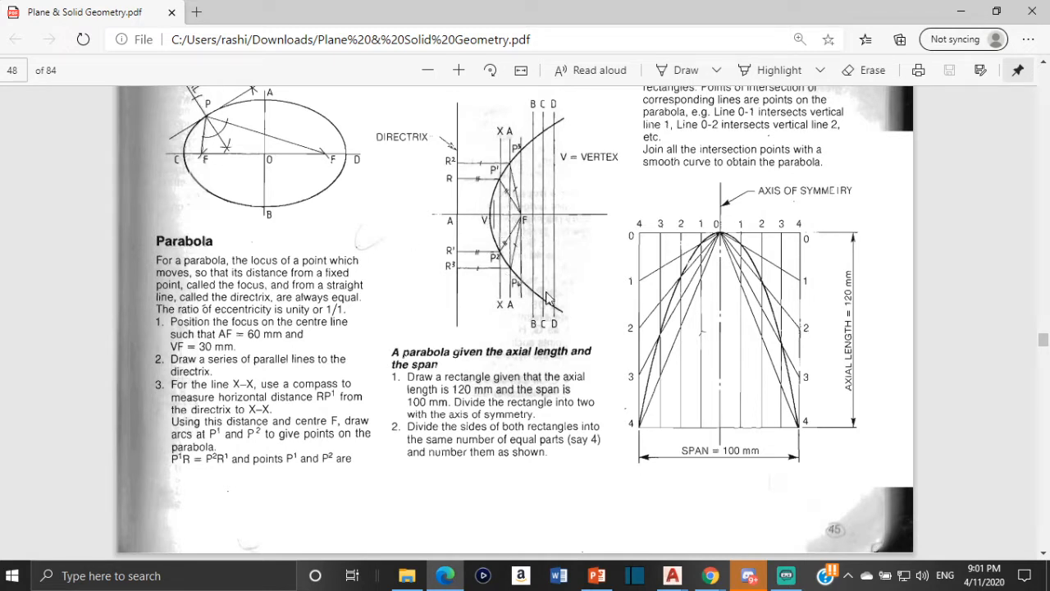
- Switch to the Parabola.dwg drawing in AutoCAD and make room for a new construction beside the existing parabola
left_click(672, 576)
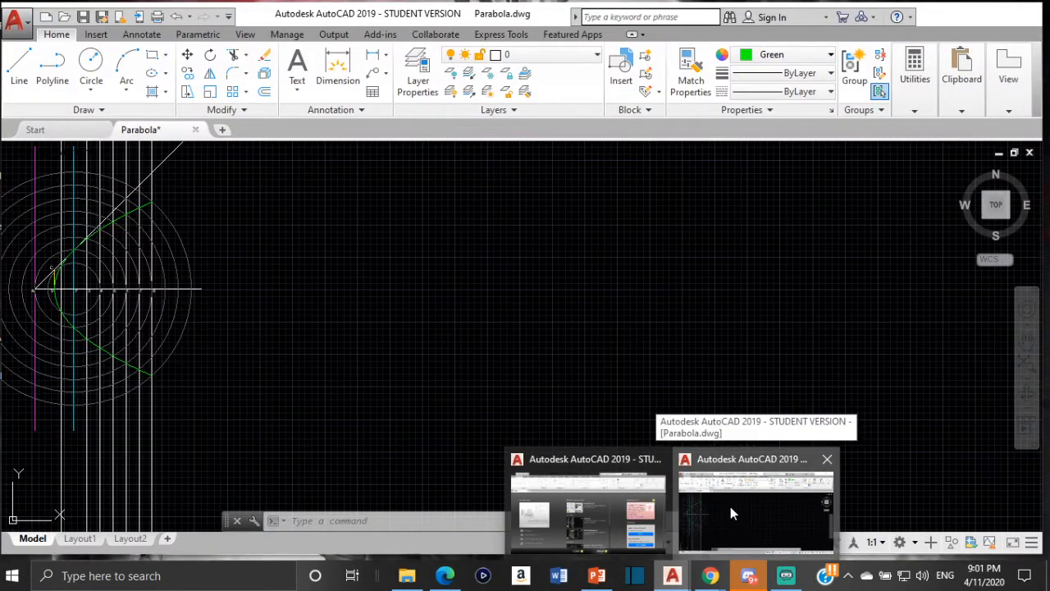
left_click(730, 507)
scroll(174, 285, "down", 2)
middle_click_drag(115, 293, 301, 263)
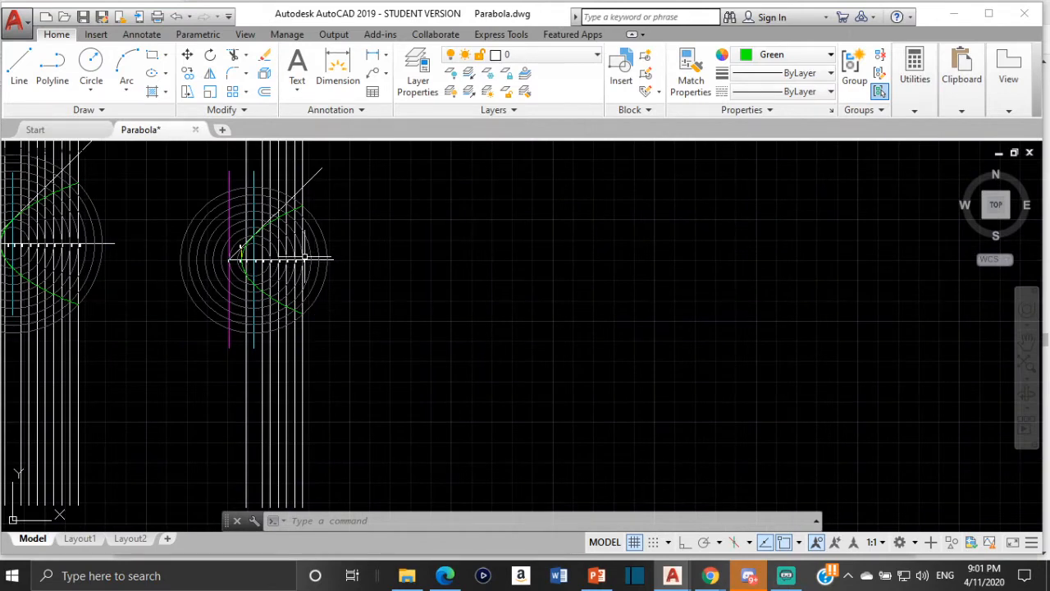
scroll(305, 258, "up", 2)
middle_click_drag(403, 253, 262, 309)
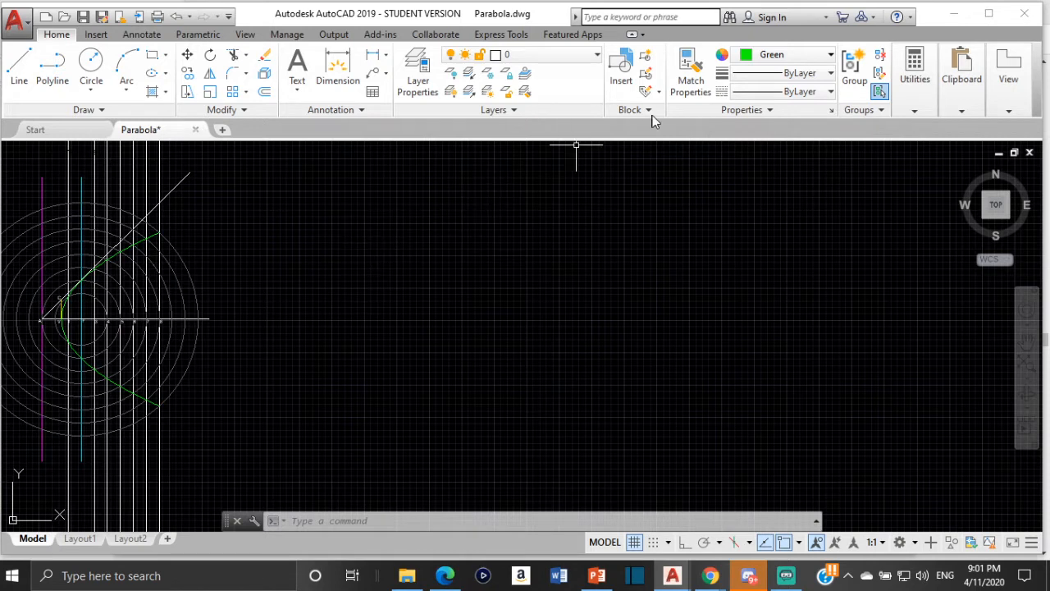
- Set the current object colour to Magenta and turn Ortho mode on
left_click(808, 59)
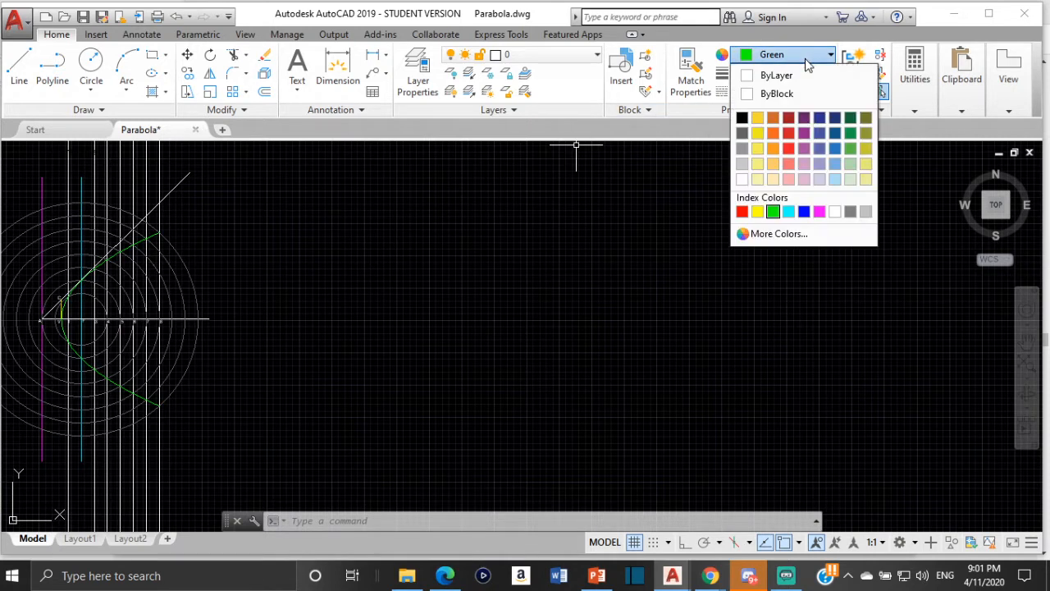
left_click(818, 212)
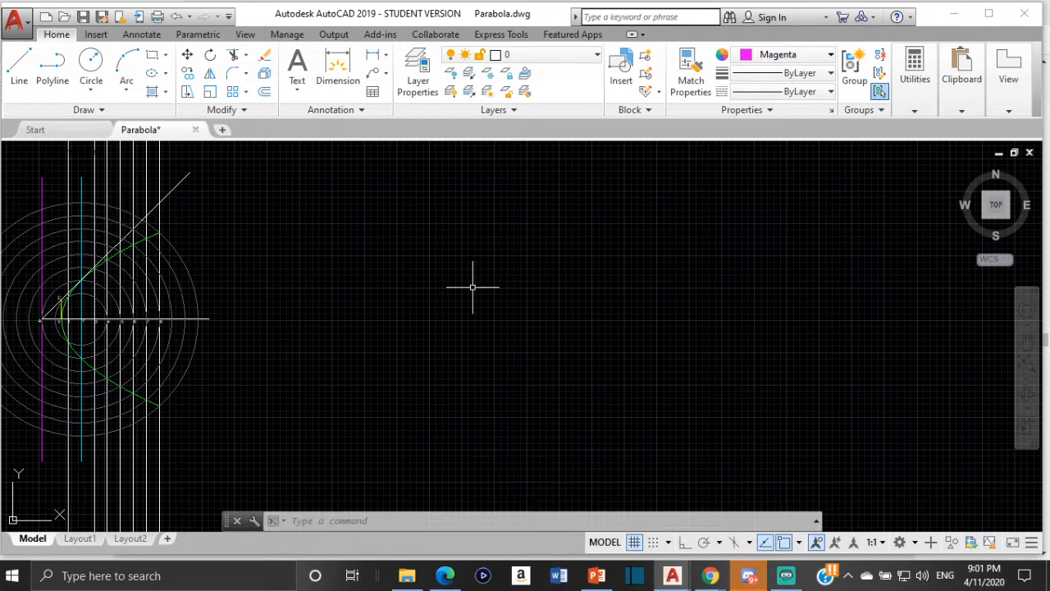
left_click(685, 541)
left_click(19, 67)
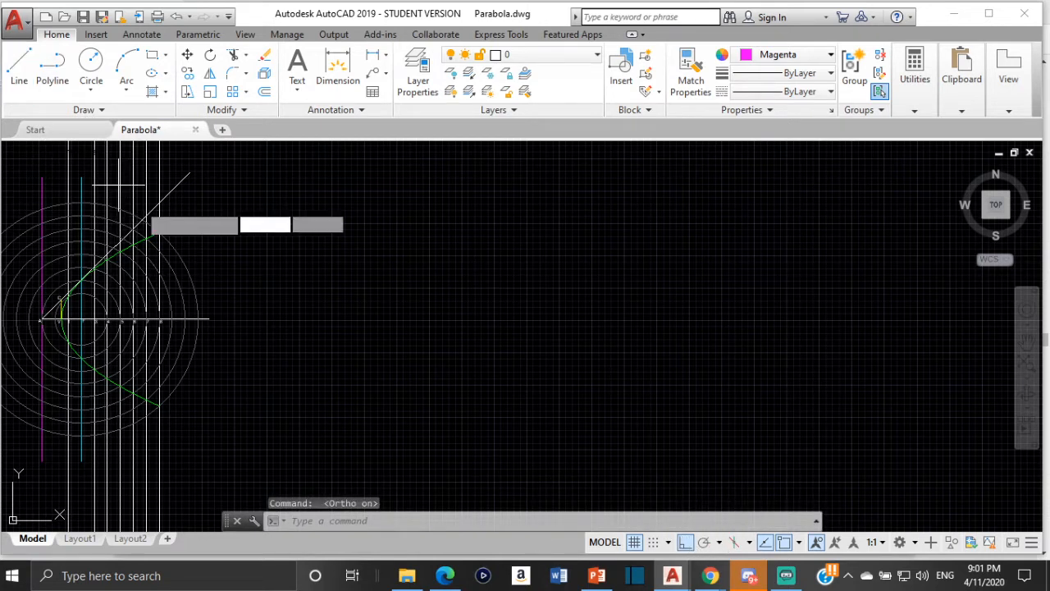
left_click(262, 205)
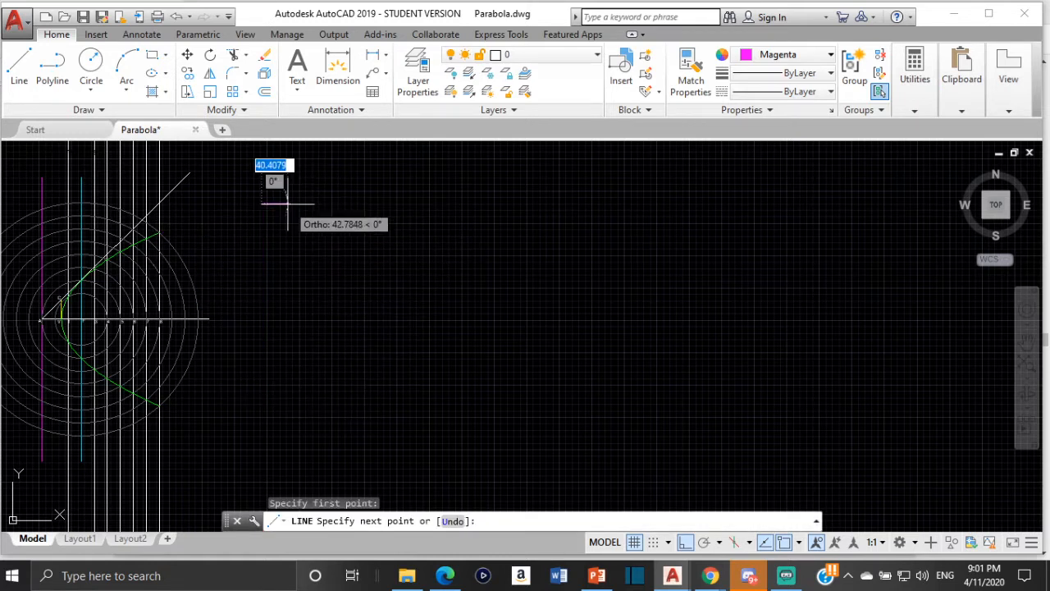
key("Escape")
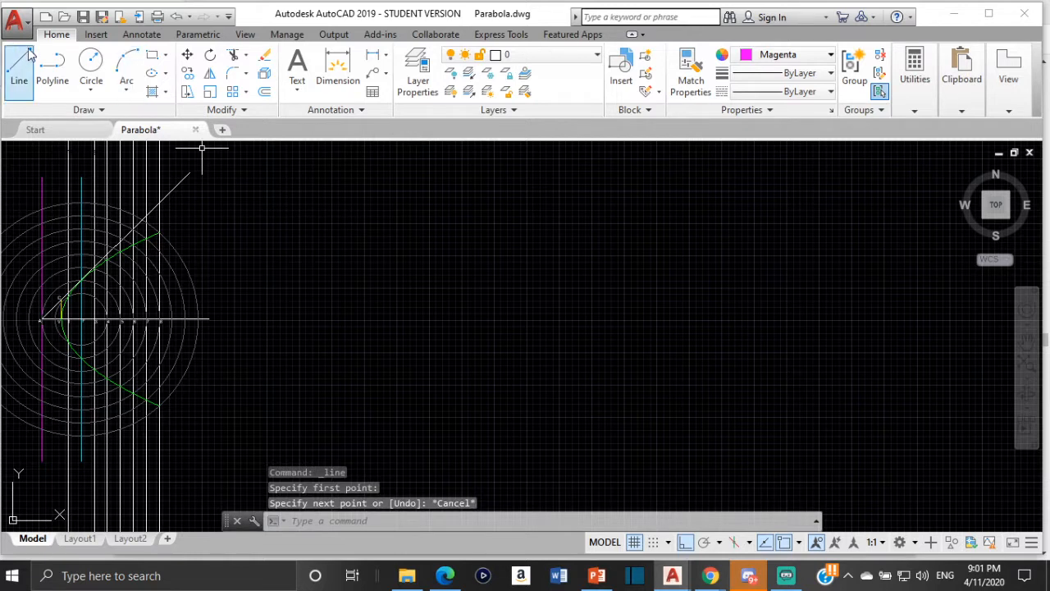
- Draw a vertical magenta line for the directrix in the empty area to the right of the existing parabola
key("space")
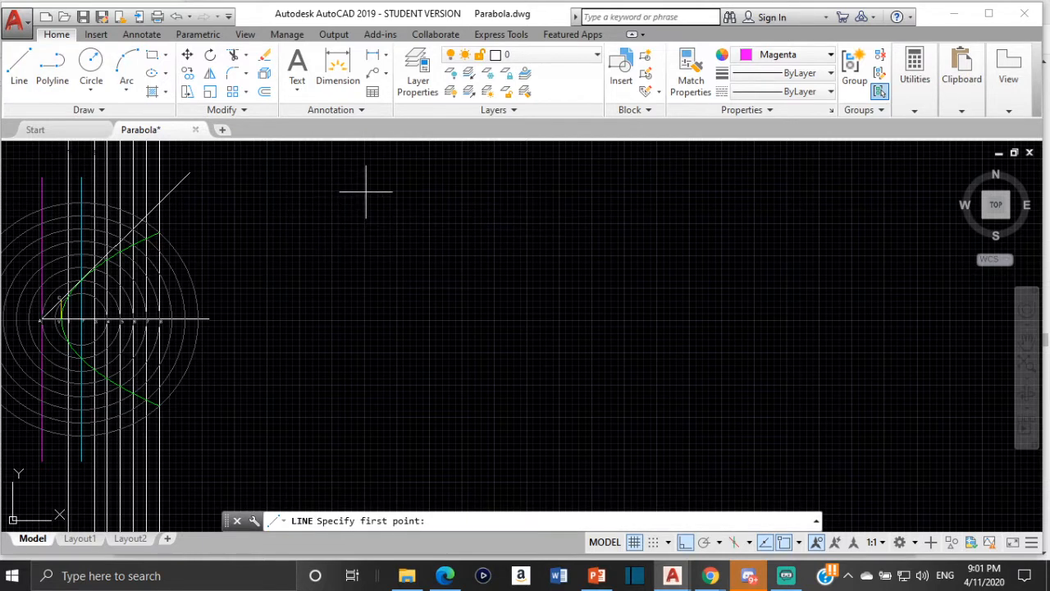
left_click(366, 192)
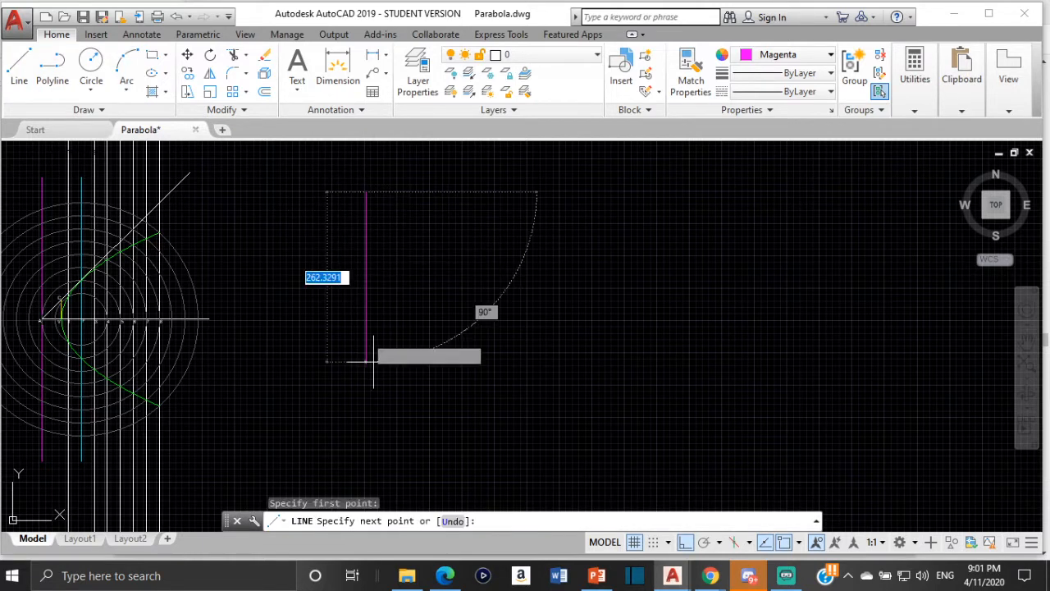
left_click(371, 451)
key("Escape")
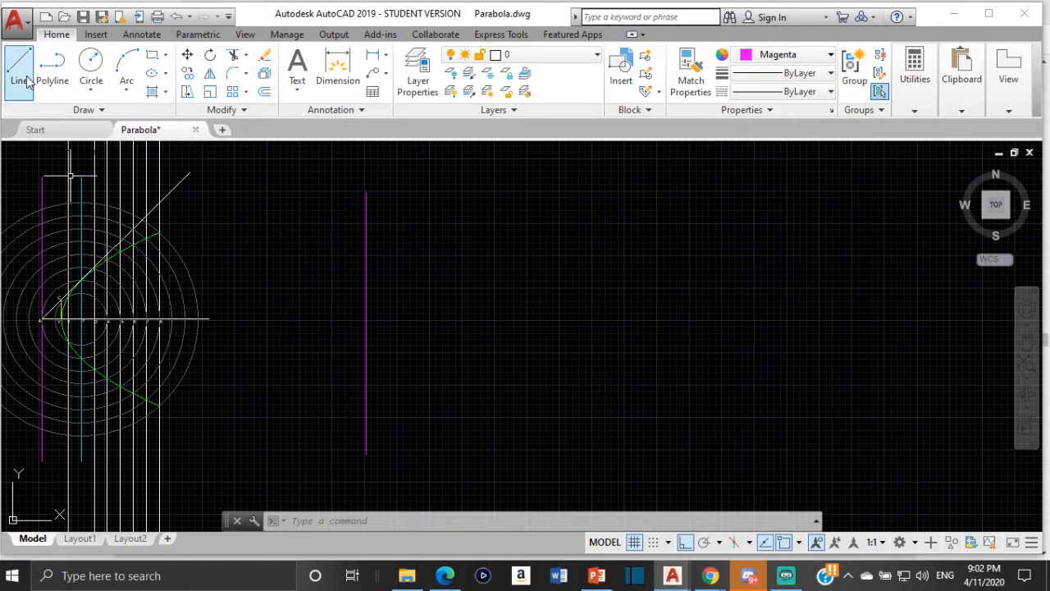
- Set the colour to 255,255,255 and draw a horizontal centre line about 303 units long rightward from the directrix's midpoint
left_click(796, 59)
left_click(742, 180)
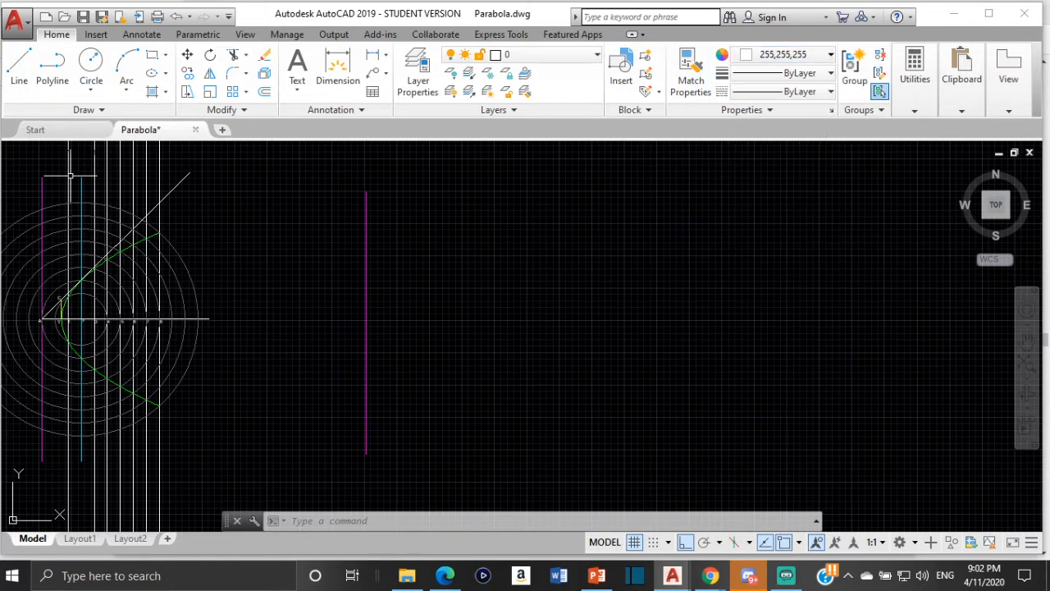
left_click(19, 66)
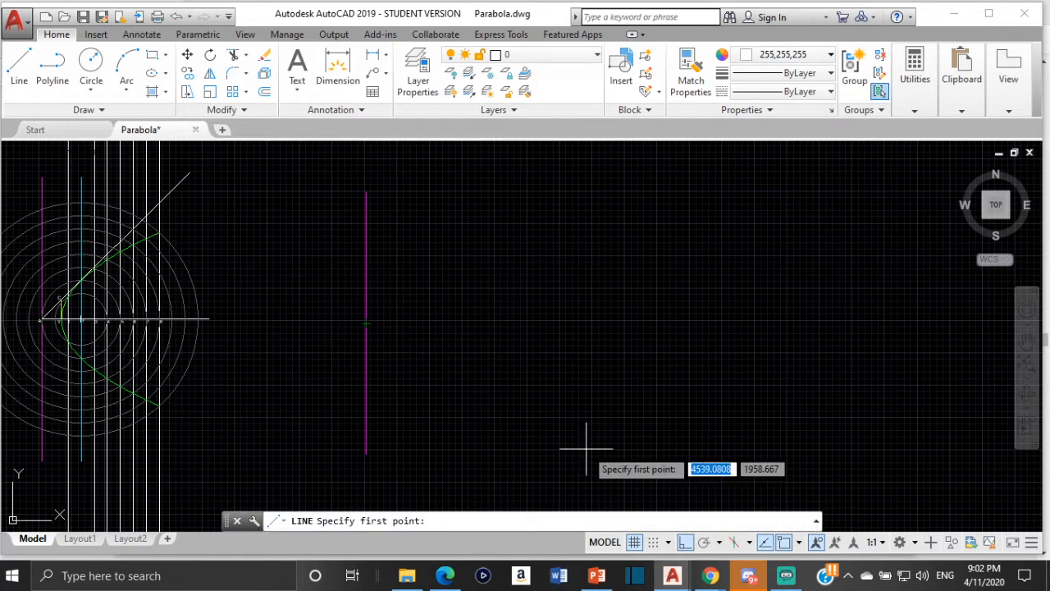
left_click(799, 543)
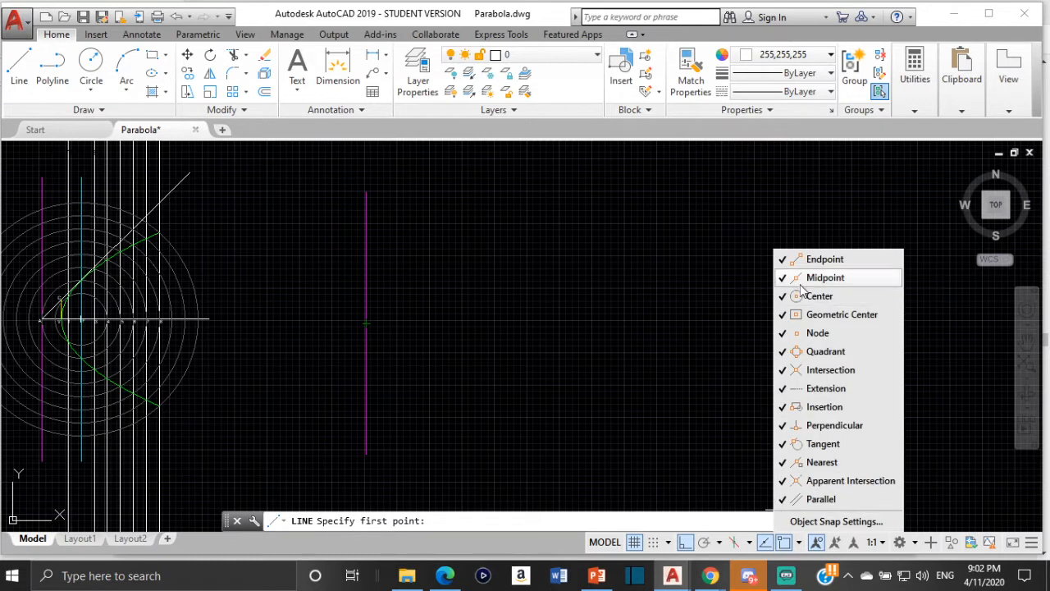
left_click(431, 271)
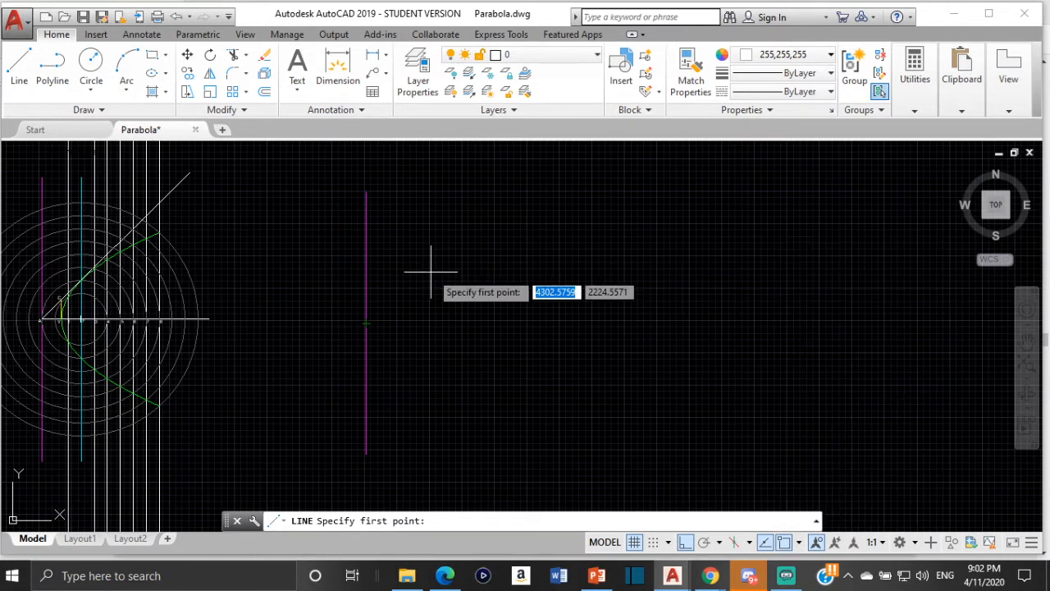
left_click(366, 323)
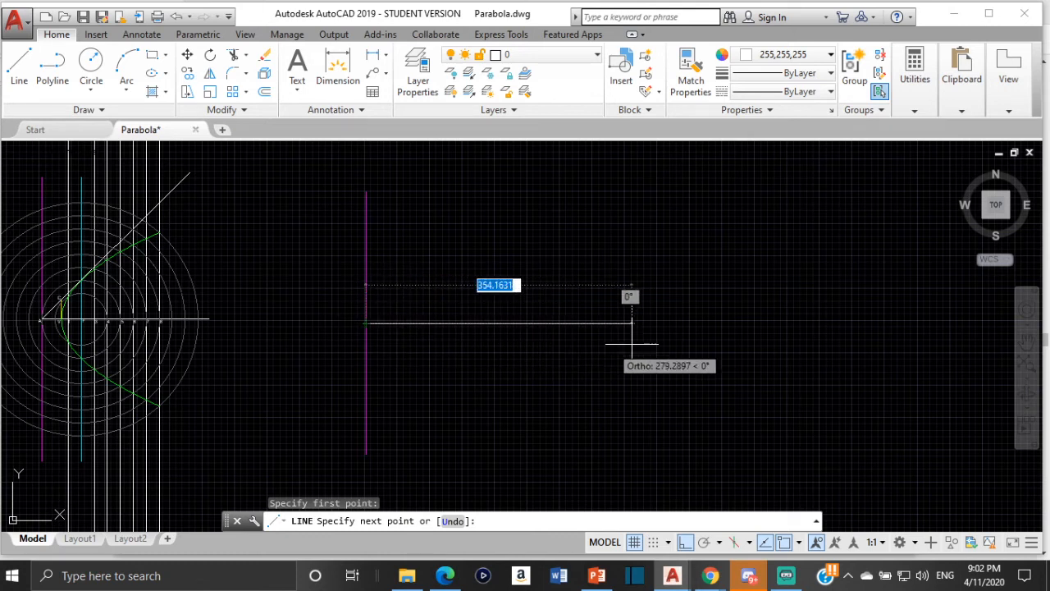
left_click(562, 343)
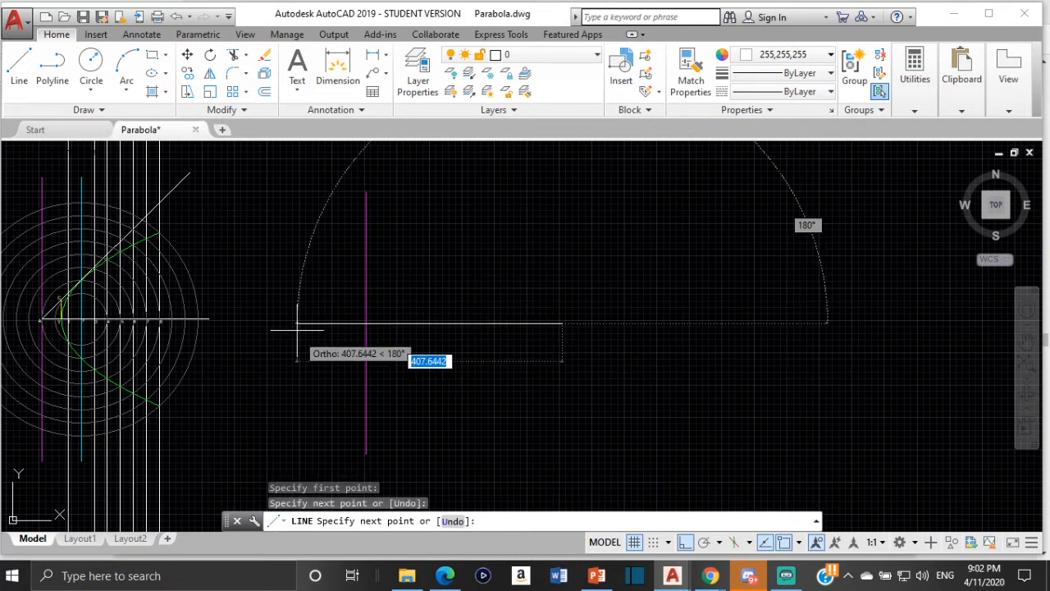
key("Escape")
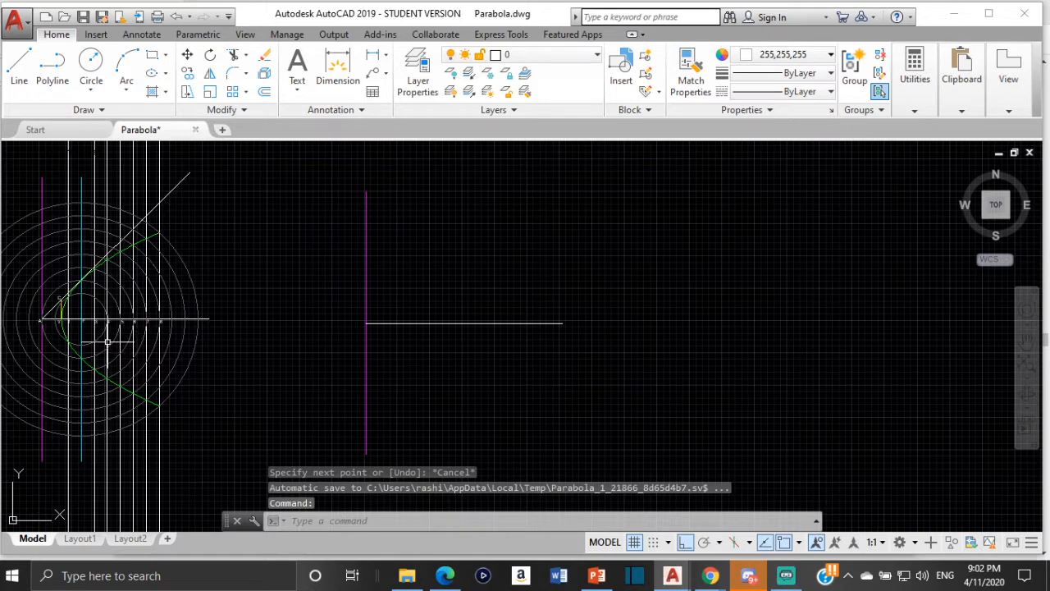
- Check the finished parabola's labels and the textbook's parabola instructions in the PDF, and return to the AutoCAD drawing
scroll(86, 320, "up", 4)
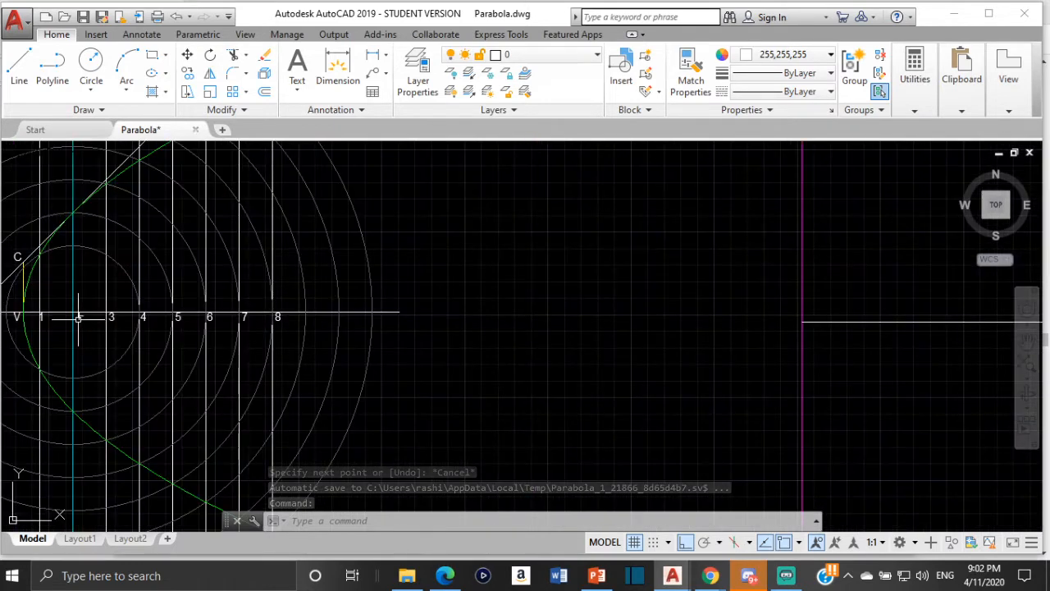
scroll(84, 315, "down", 2)
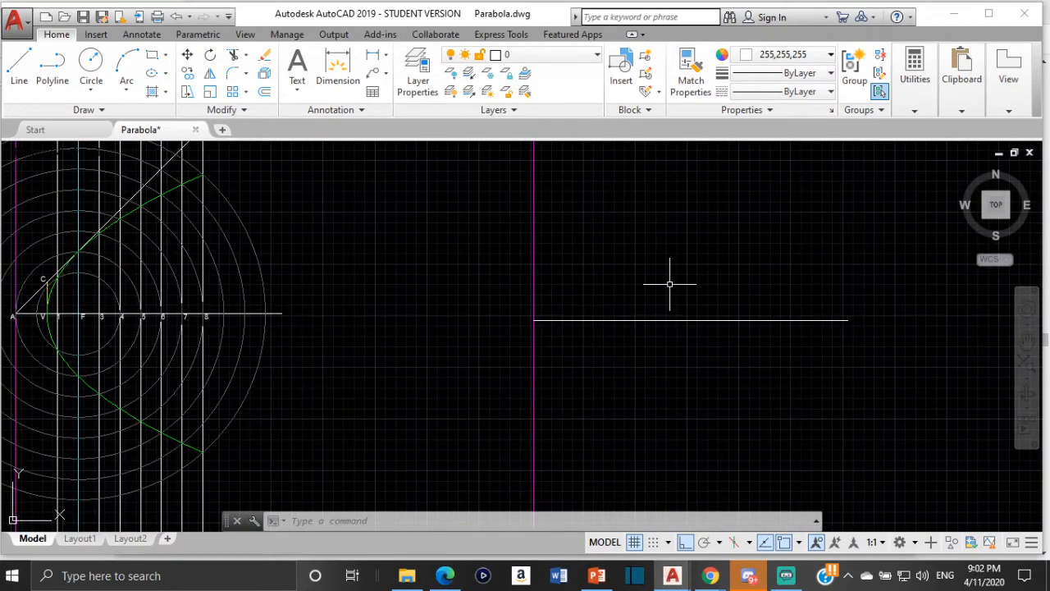
middle_click_drag(669, 284, 484, 319)
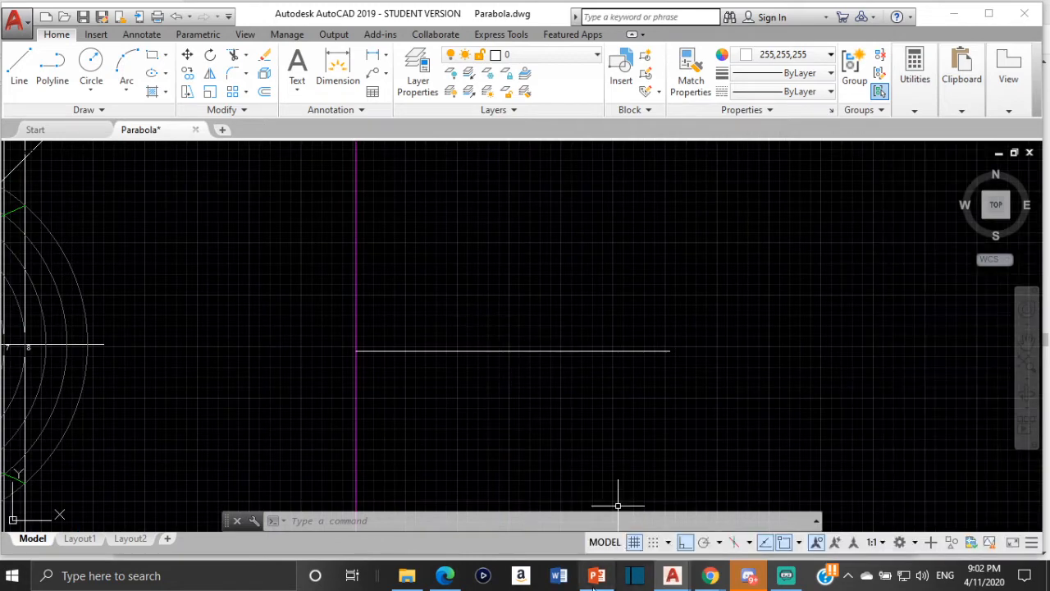
left_click(443, 575)
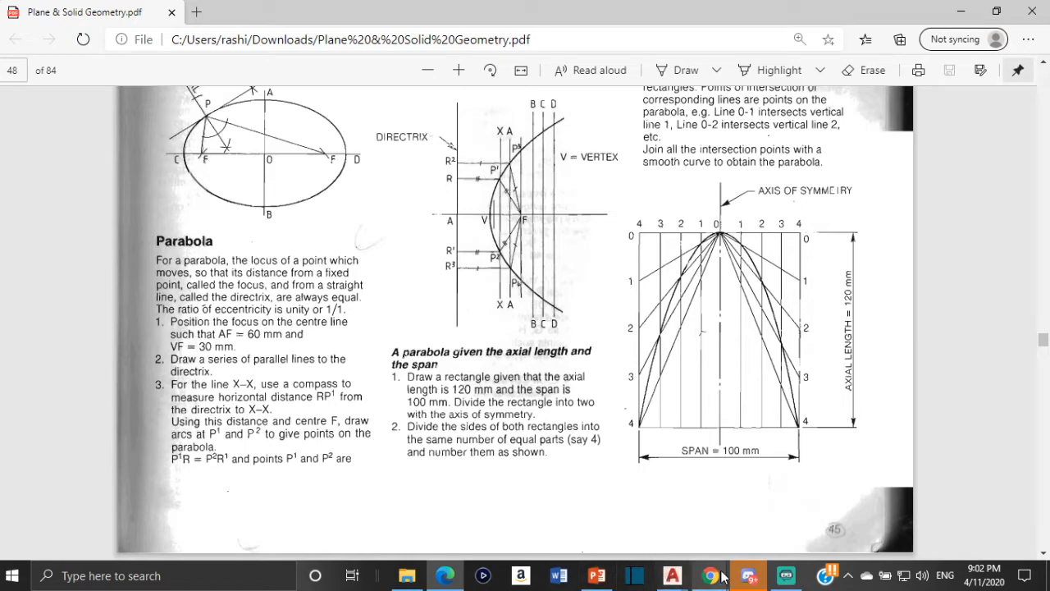
left_click(672, 575)
left_click(722, 525)
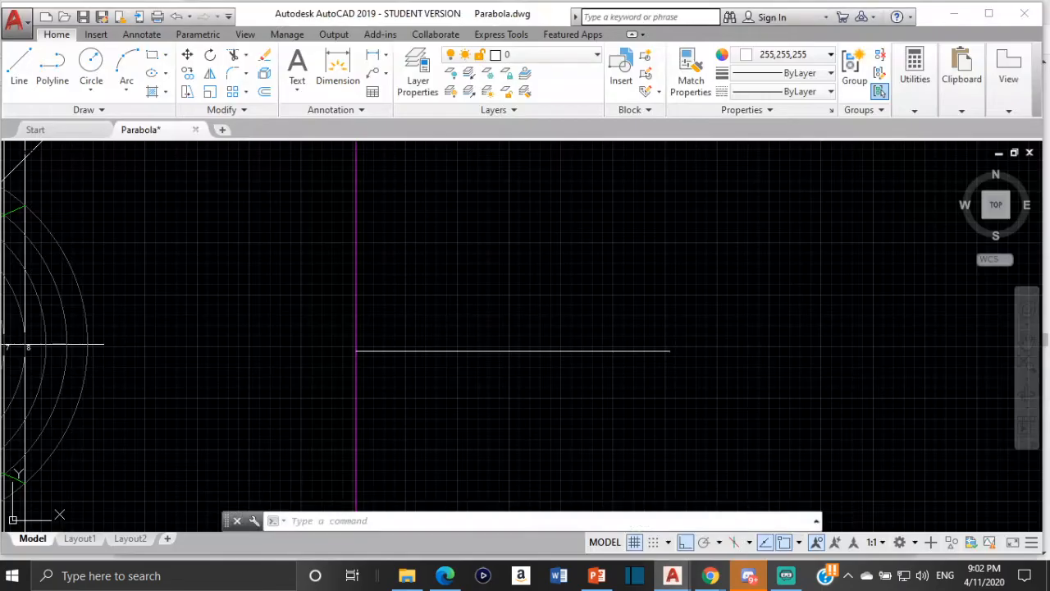
- Copy the label A from the finished parabola to just left of the new directrix's midpoint, turning Ortho mode off for placement
middle_click_drag(260, 376, 478, 306)
scroll(95, 312, "up", 2)
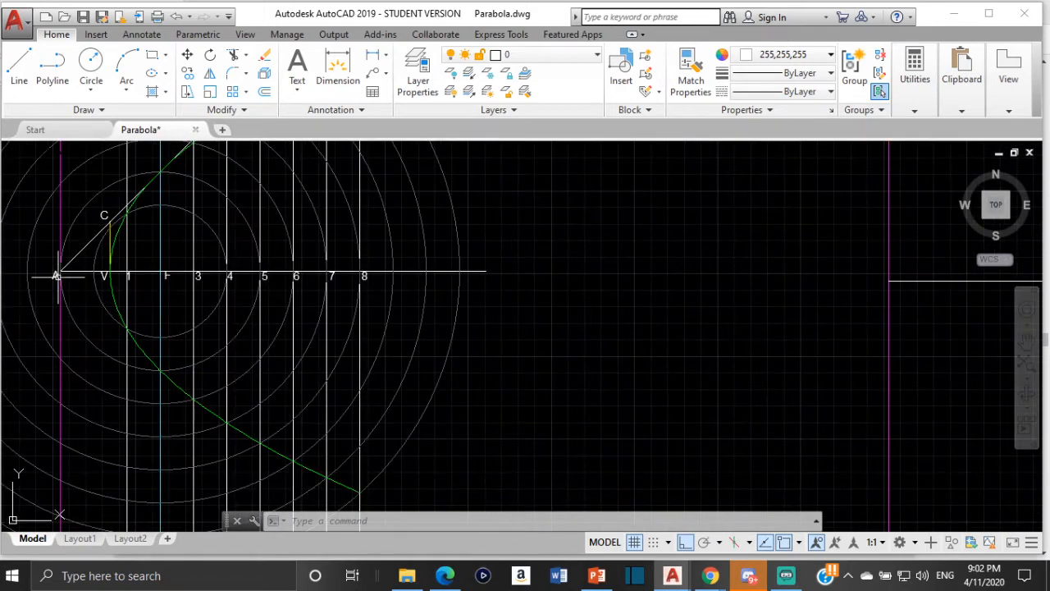
left_click(51, 278)
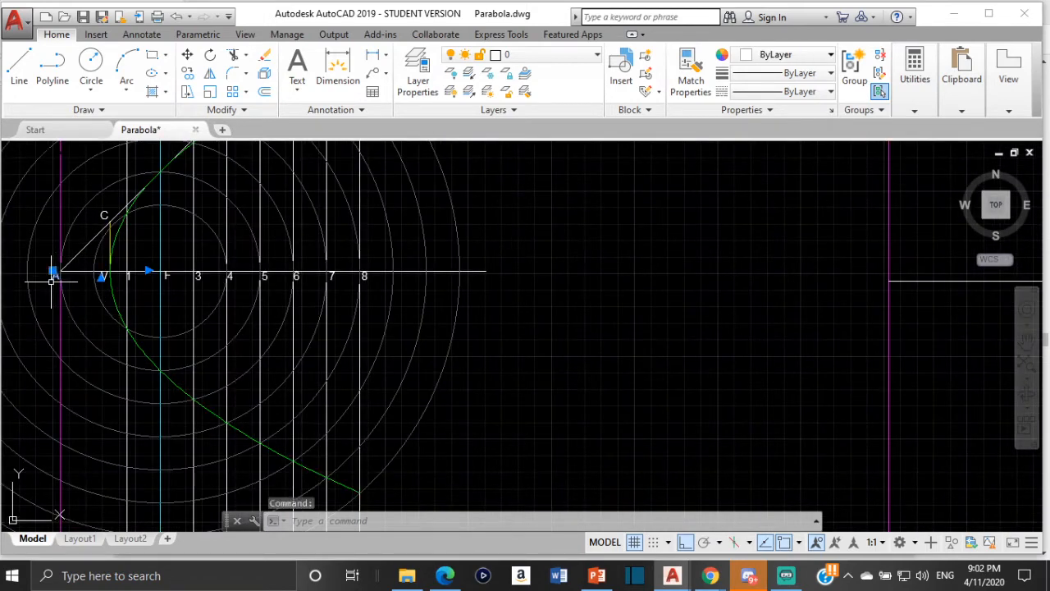
left_click(190, 76)
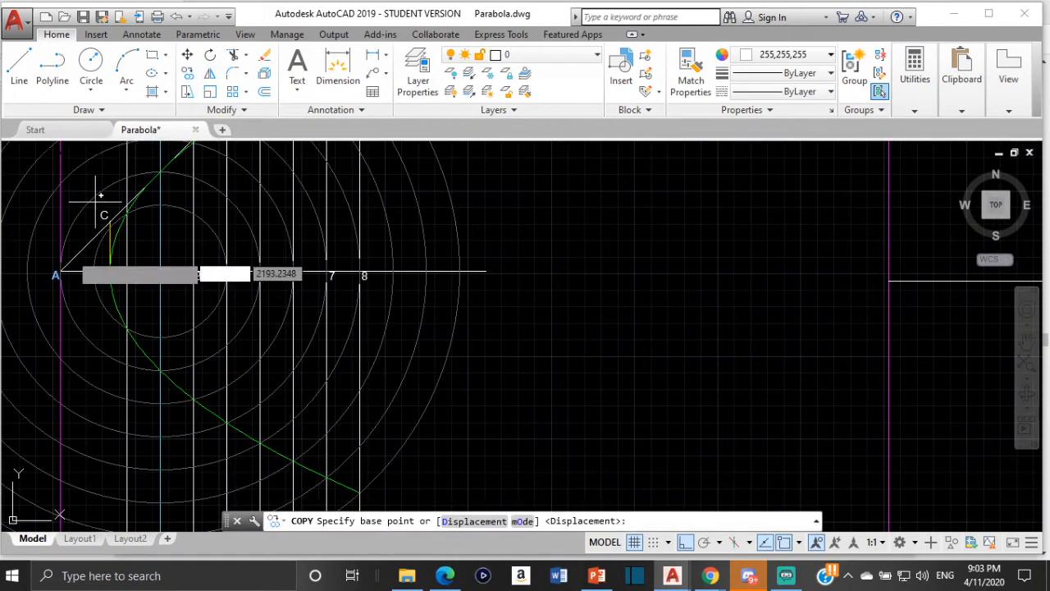
left_click(55, 271)
middle_click_drag(642, 279, 304, 281)
scroll(517, 284, "up", 2)
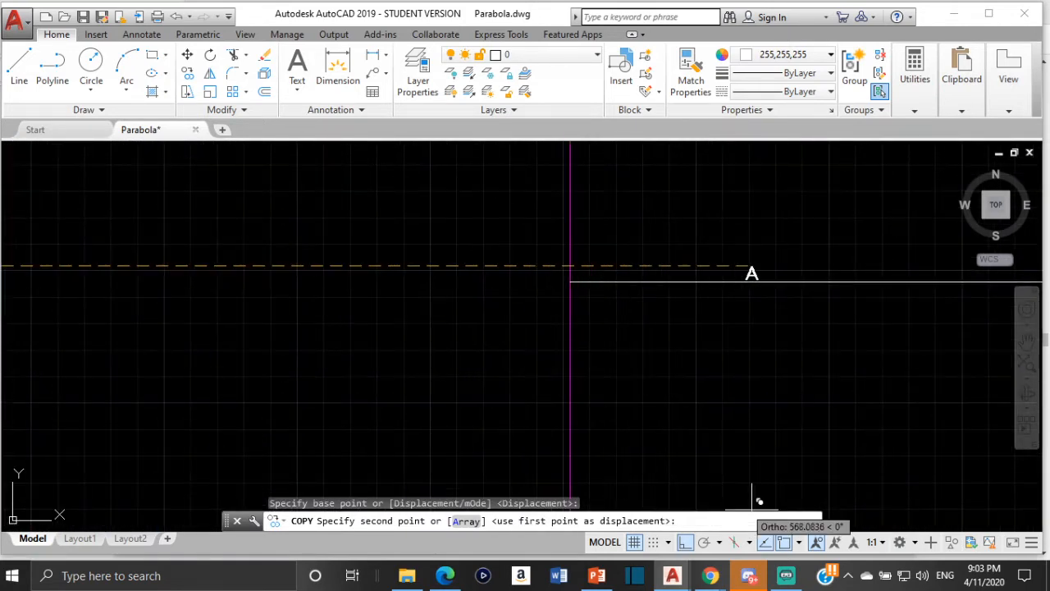
left_click(687, 544)
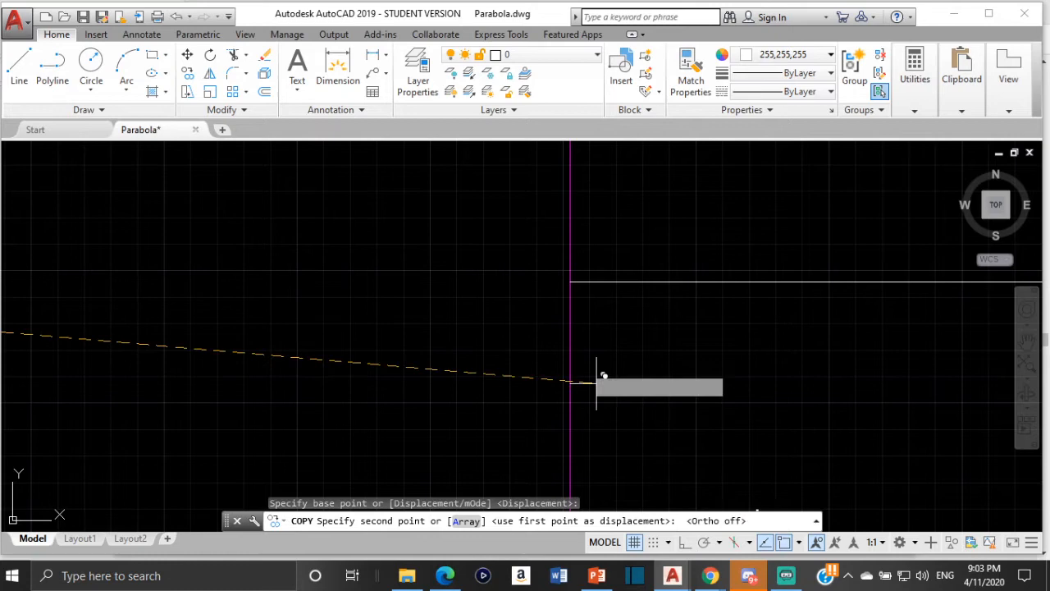
left_click(554, 280)
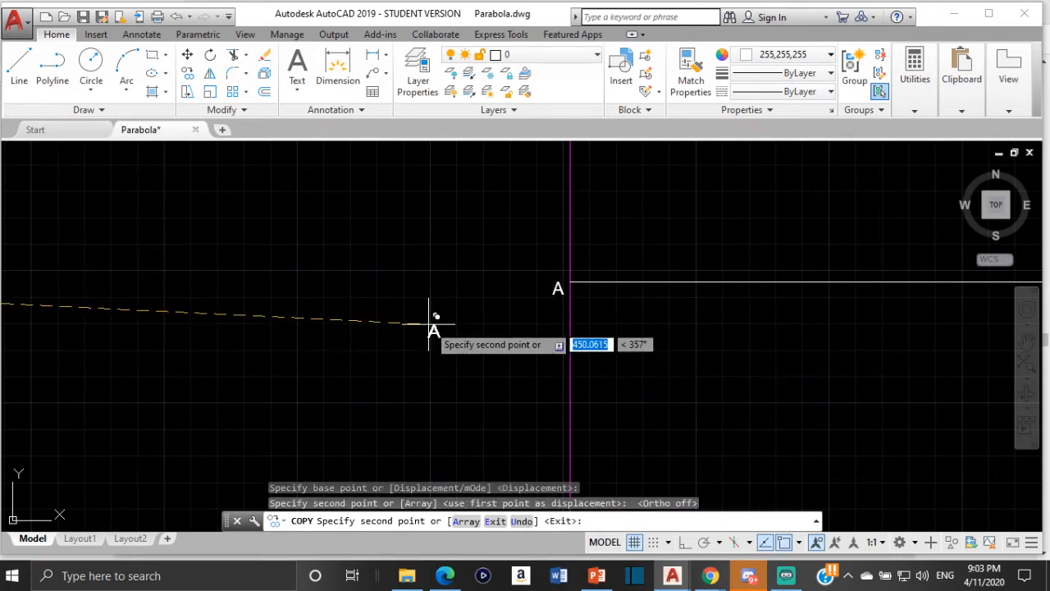
key("Escape")
- Copy the new magenta directrix 60 units to the right, using its midpoint at A as the base point
scroll(570, 291, "down", 3)
middle_click_drag(570, 291, 399, 344)
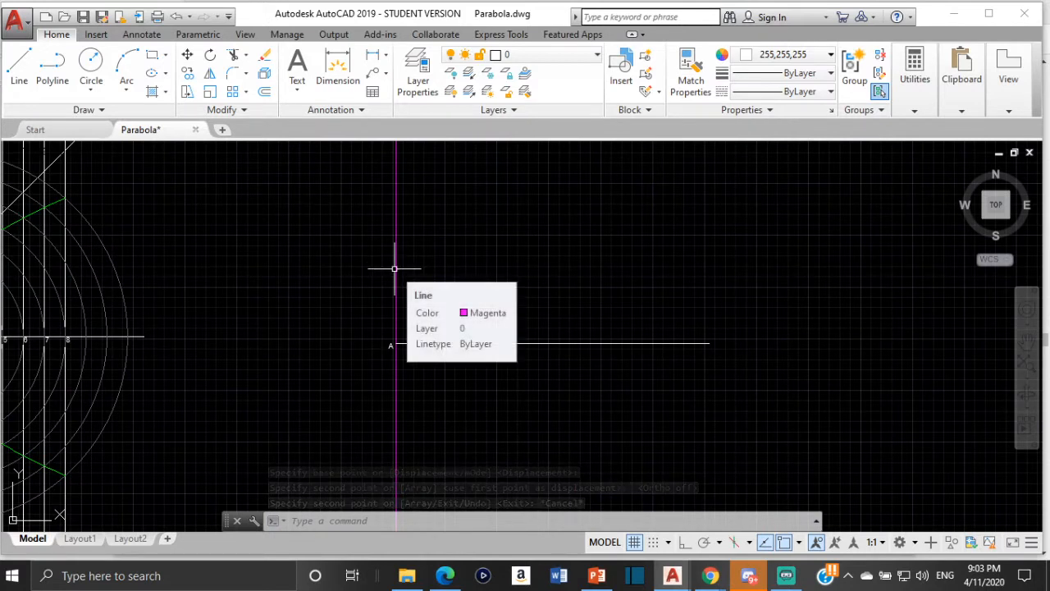
left_click(394, 269)
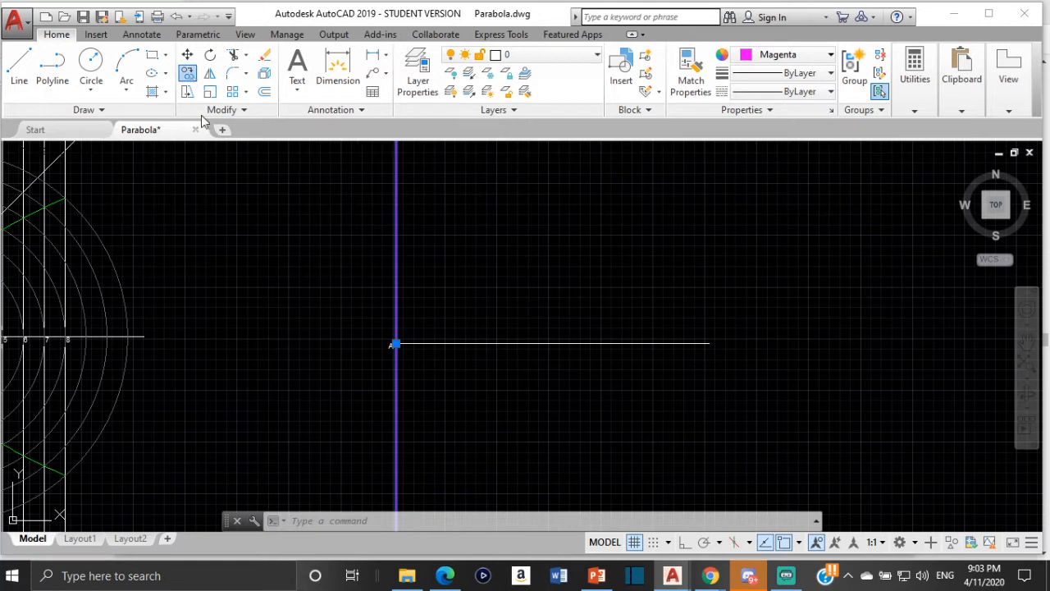
left_click(187, 73)
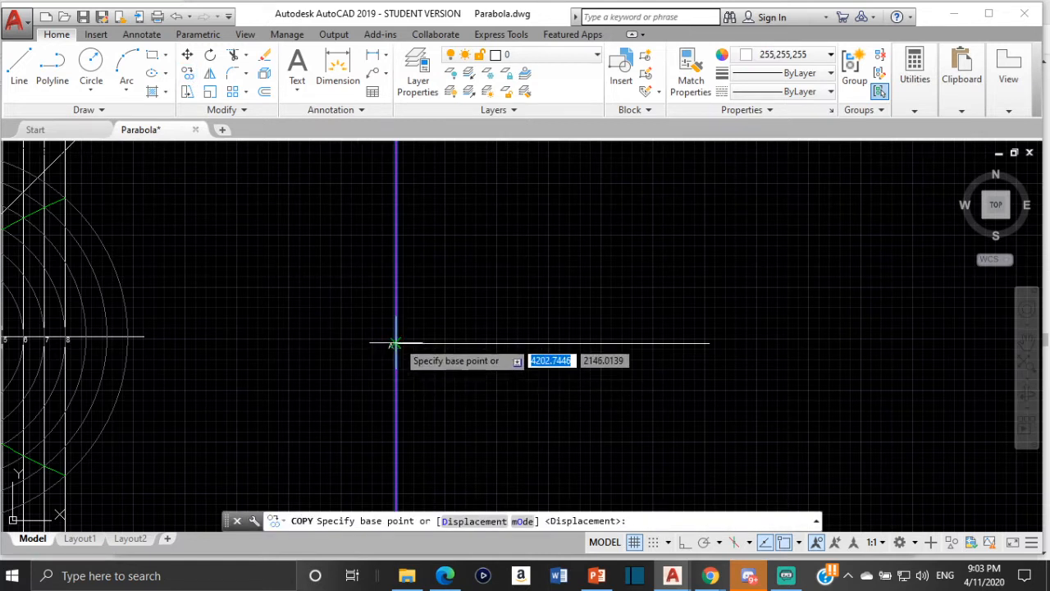
scroll(394, 343, "up", 2)
left_click(373, 370)
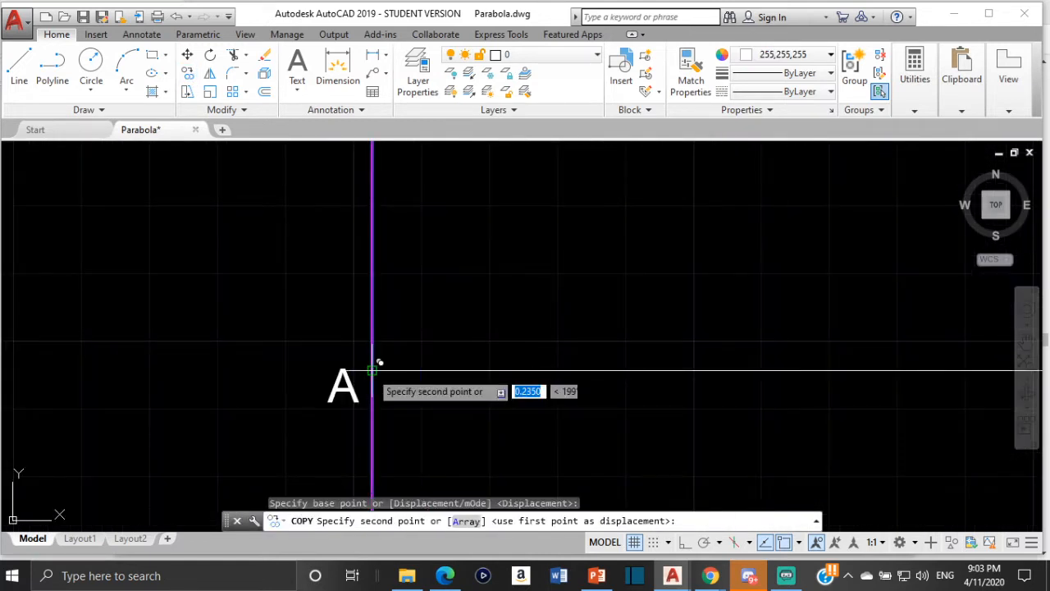
type("60")
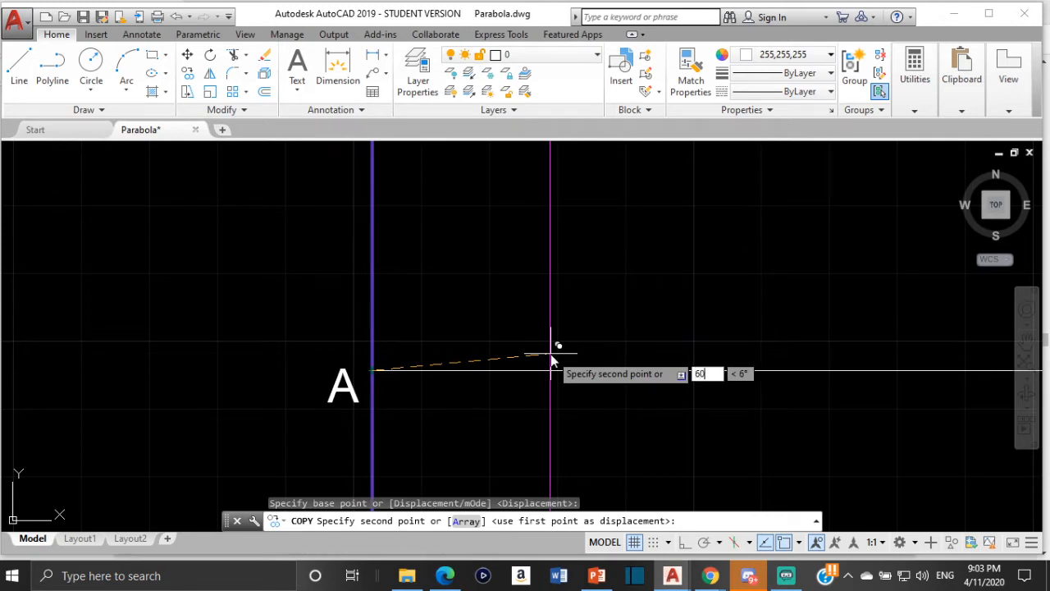
key("Return")
scroll(419, 362, "down", 2)
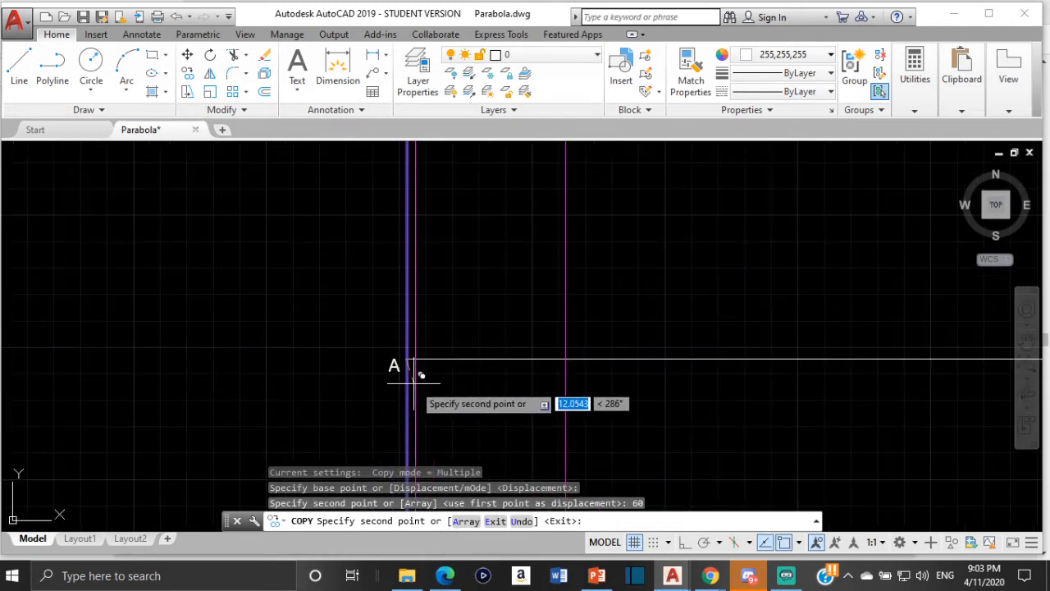
key("Escape")
- Change the colour of the copied vertical line to cyan and clear the selection
scroll(513, 336, "down", 1)
scroll(518, 320, "down", 4)
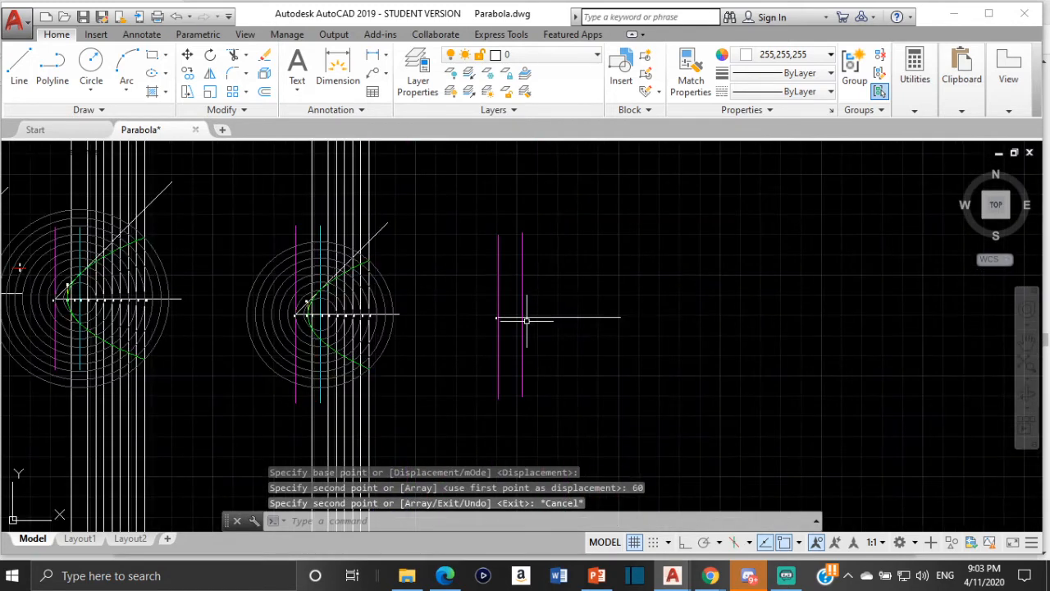
scroll(519, 320, "up", 3)
scroll(505, 295, "down", 2)
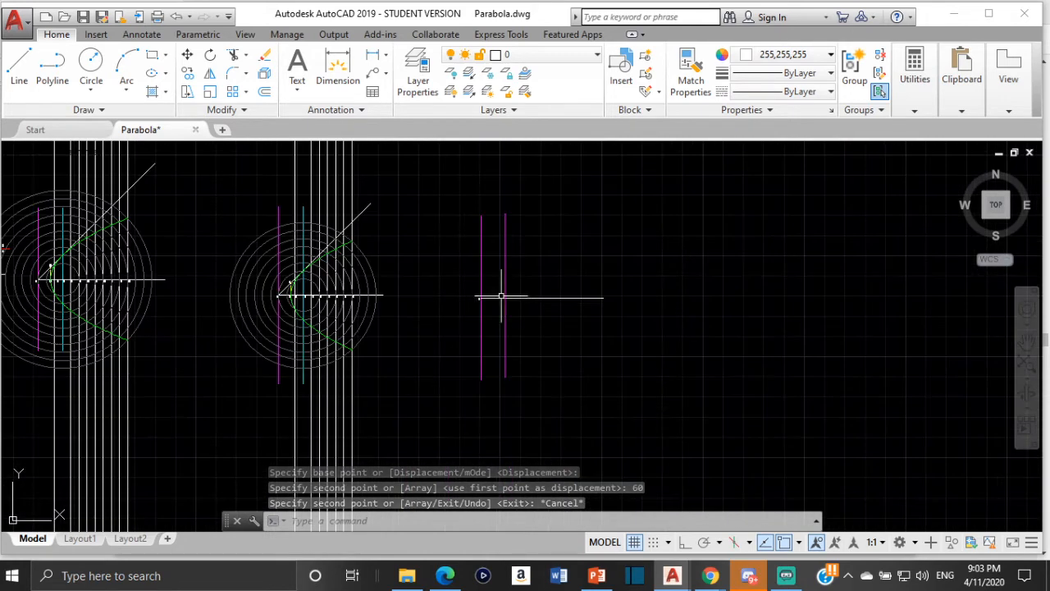
scroll(514, 279, "up", 1)
scroll(459, 276, "up", 1)
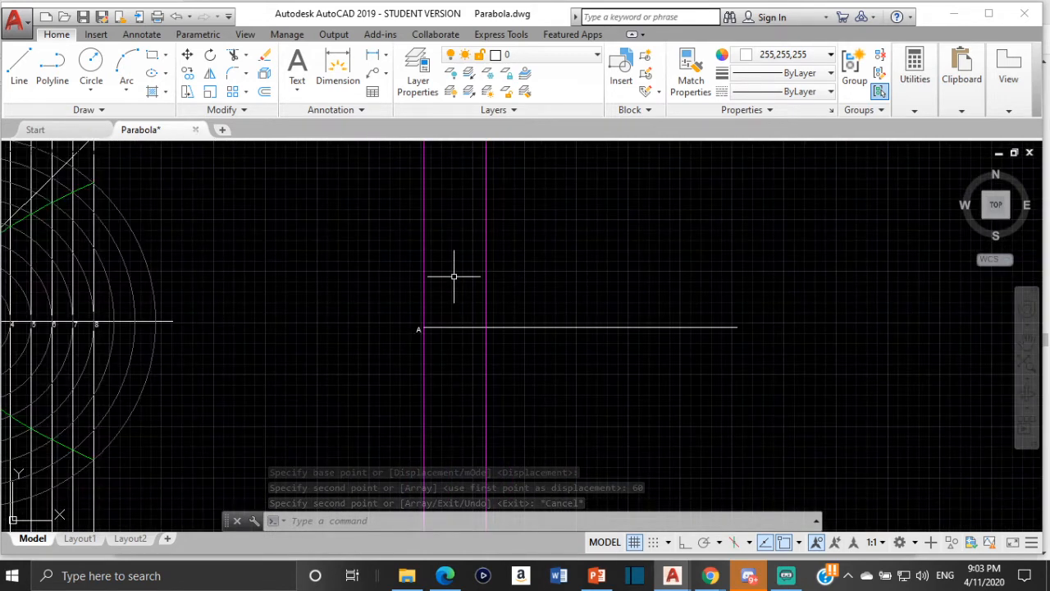
left_click(485, 244)
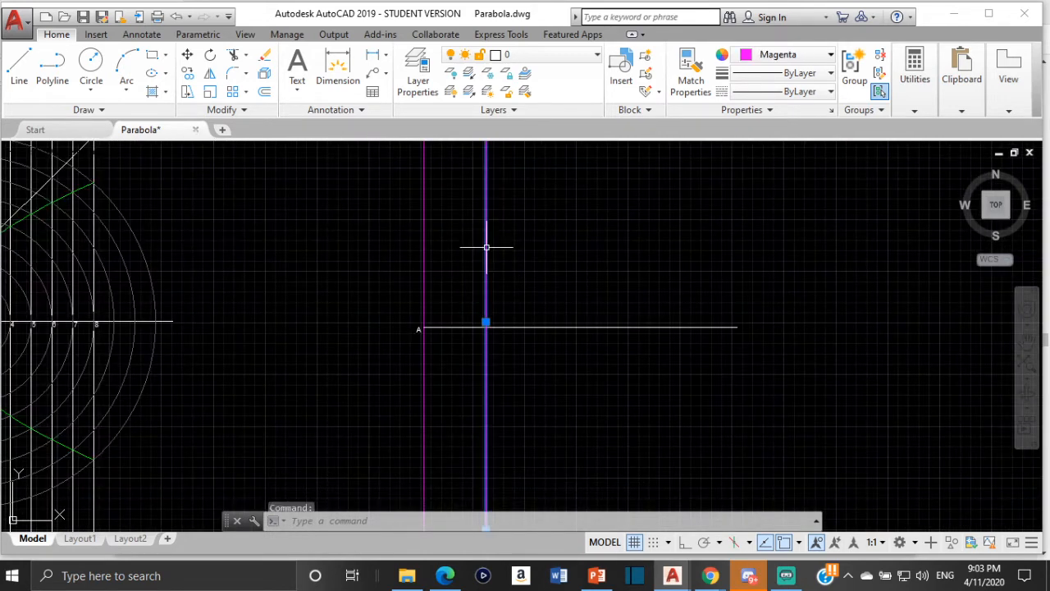
left_click(826, 57)
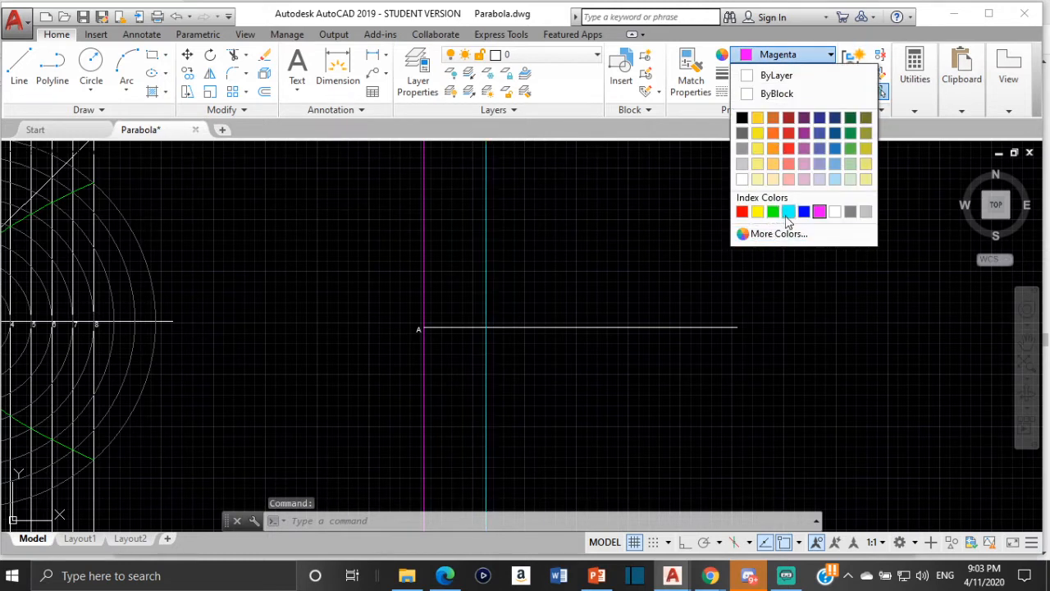
left_click(789, 212)
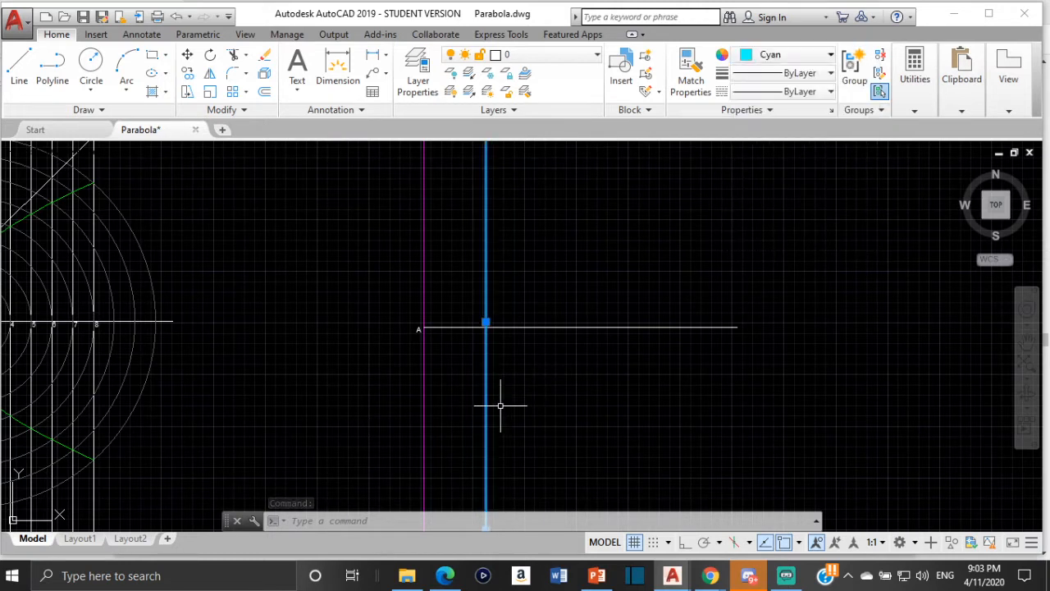
key("Escape")
key("Escape")
- Copy the label F from the finished parabola to just right of the new cyan line, below the centre line
scroll(459, 336, "up", 3)
scroll(398, 314, "up", 2)
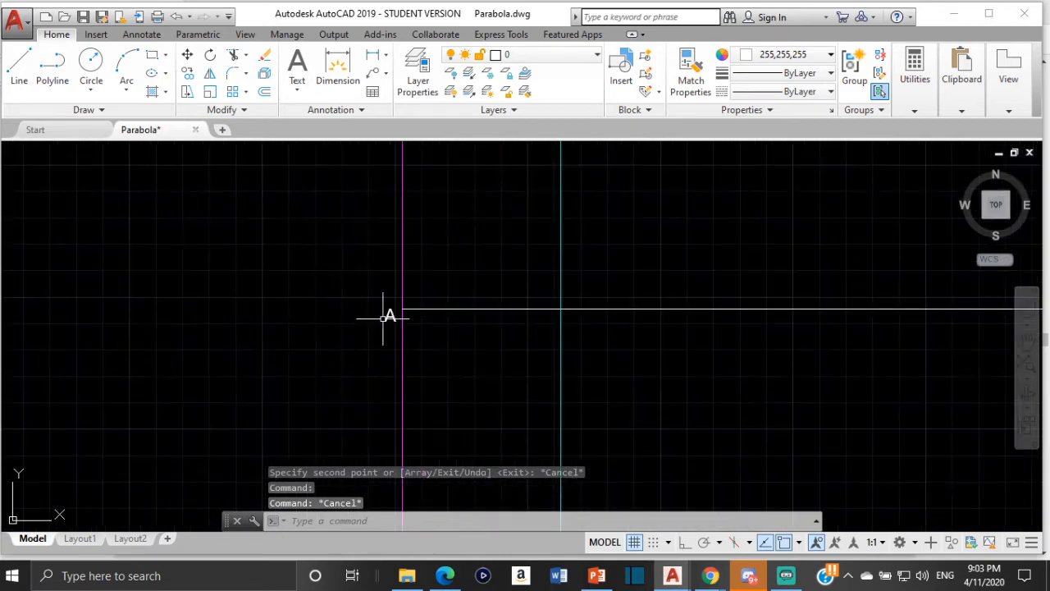
scroll(384, 318, "down", 6)
scroll(271, 326, "down", 2)
middle_click_drag(271, 325, 461, 309)
scroll(371, 304, "up", 6)
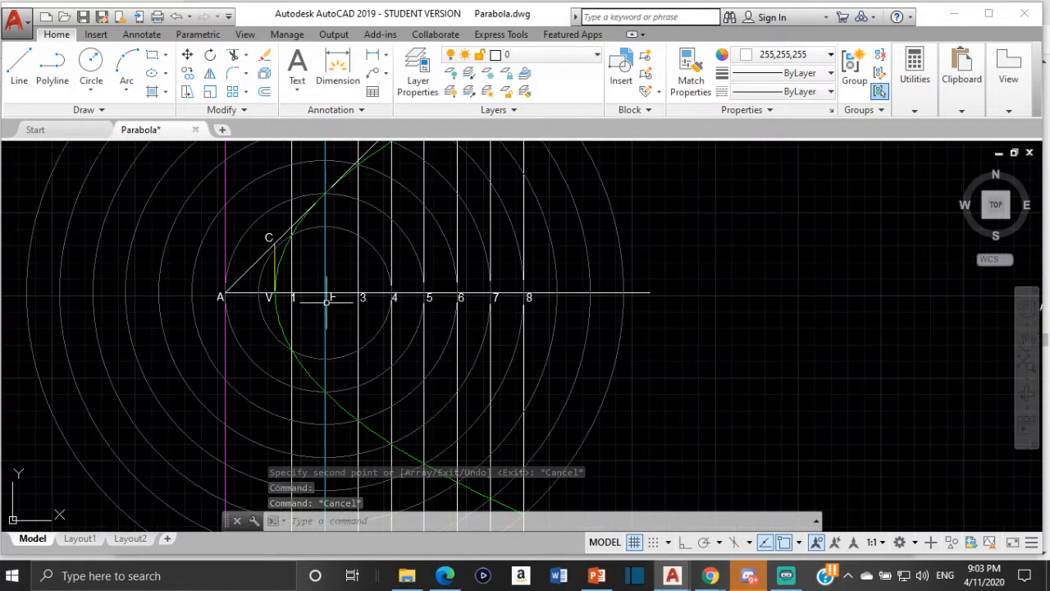
scroll(325, 304, "up", 4)
left_click(343, 274)
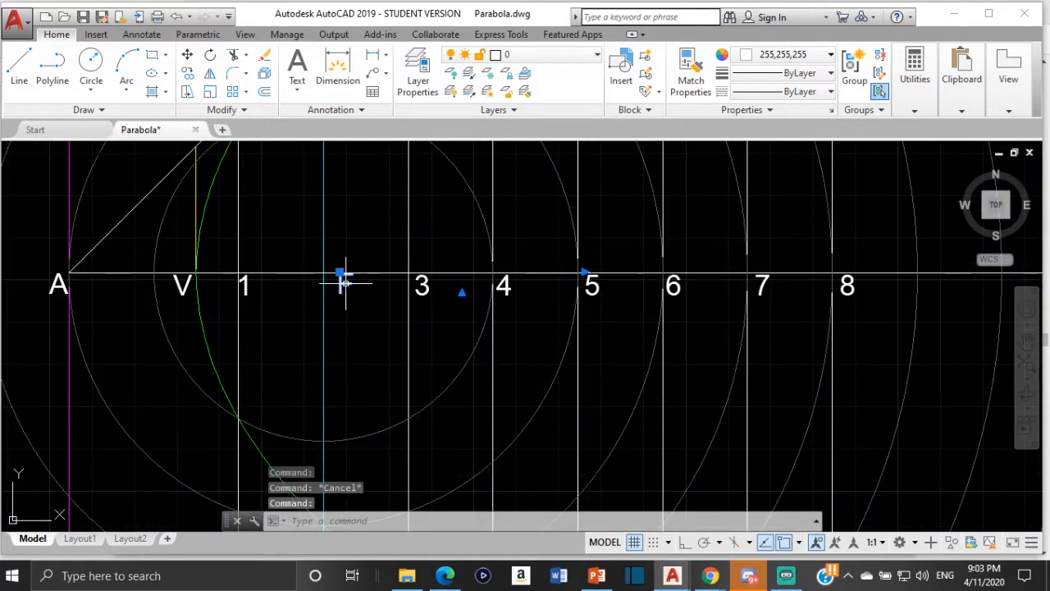
left_click(188, 73)
left_click(343, 274)
scroll(574, 318, "down", 4)
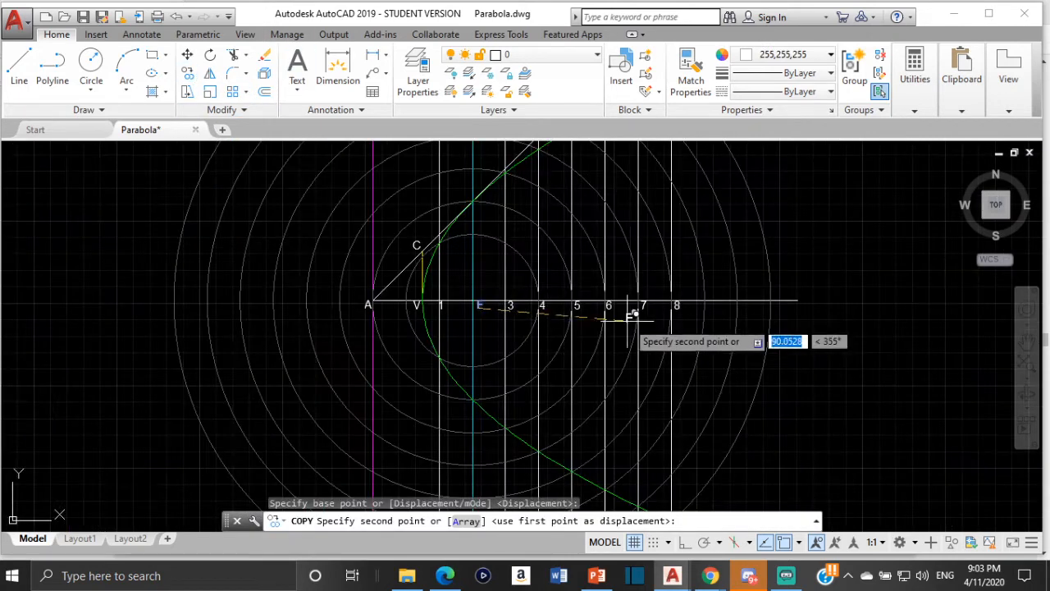
scroll(606, 320, "down", 2)
middle_click_drag(605, 319, 233, 309)
scroll(610, 324, "up", 4)
middle_click_drag(764, 286, 446, 314)
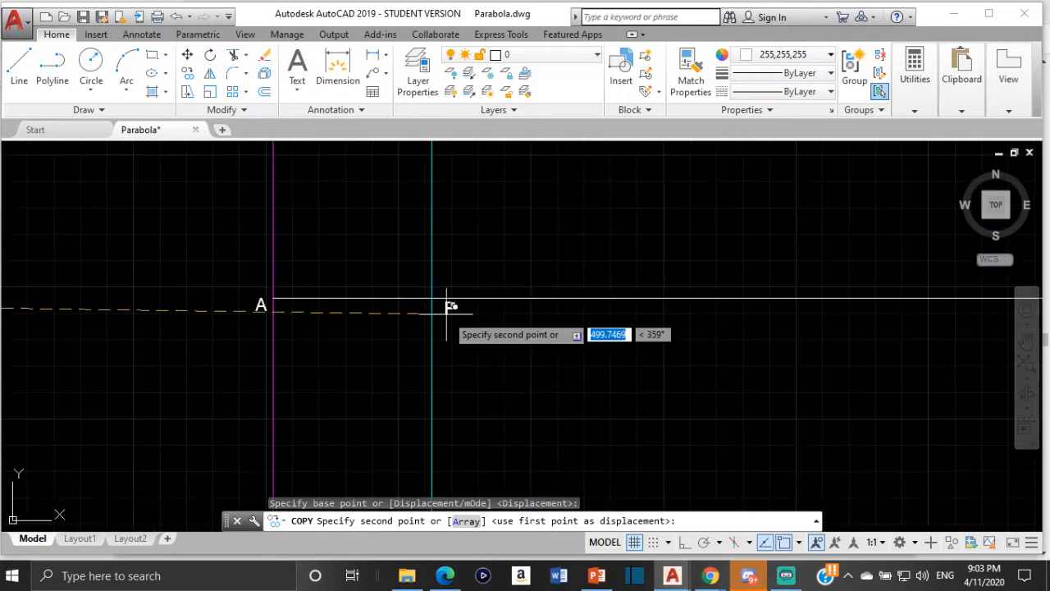
scroll(447, 306, "up", 5)
left_click(414, 306)
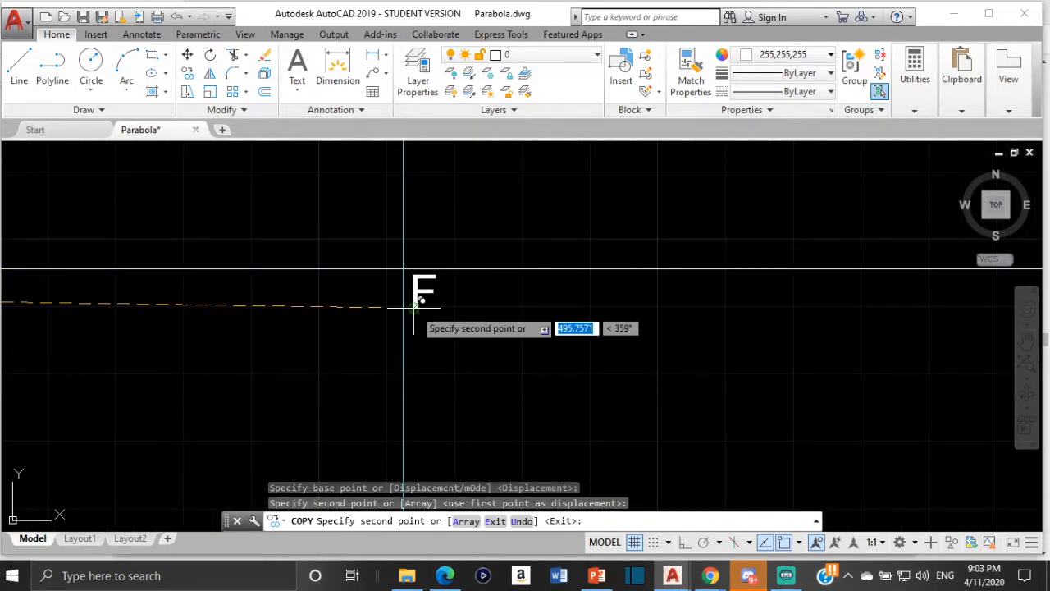
key("Escape")
- Trim away the part of the centre line between the magenta directrix and the cyan line through F
scroll(254, 332, "down", 6)
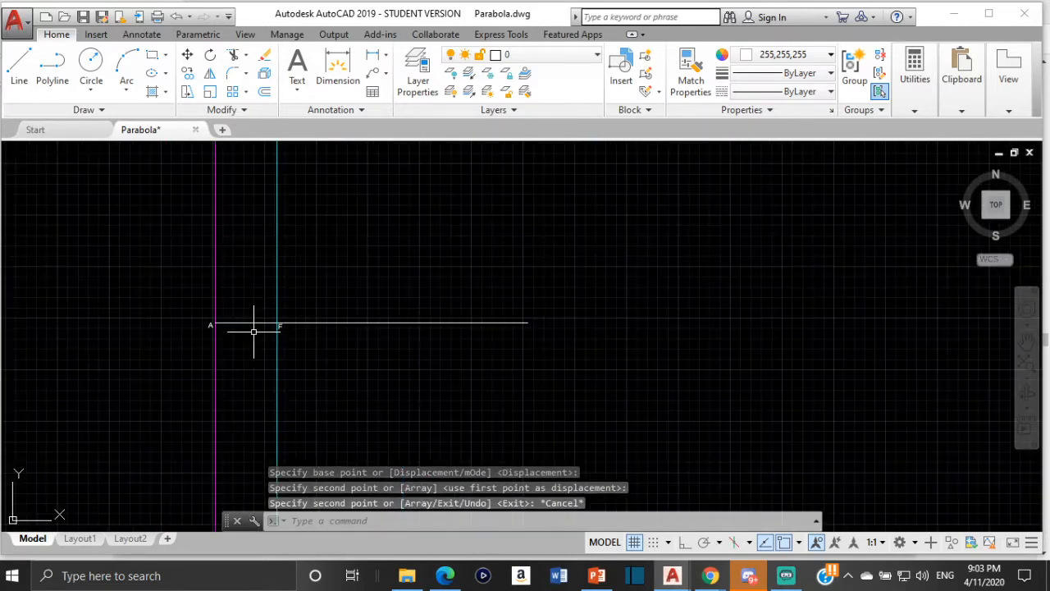
scroll(230, 331, "up", 4)
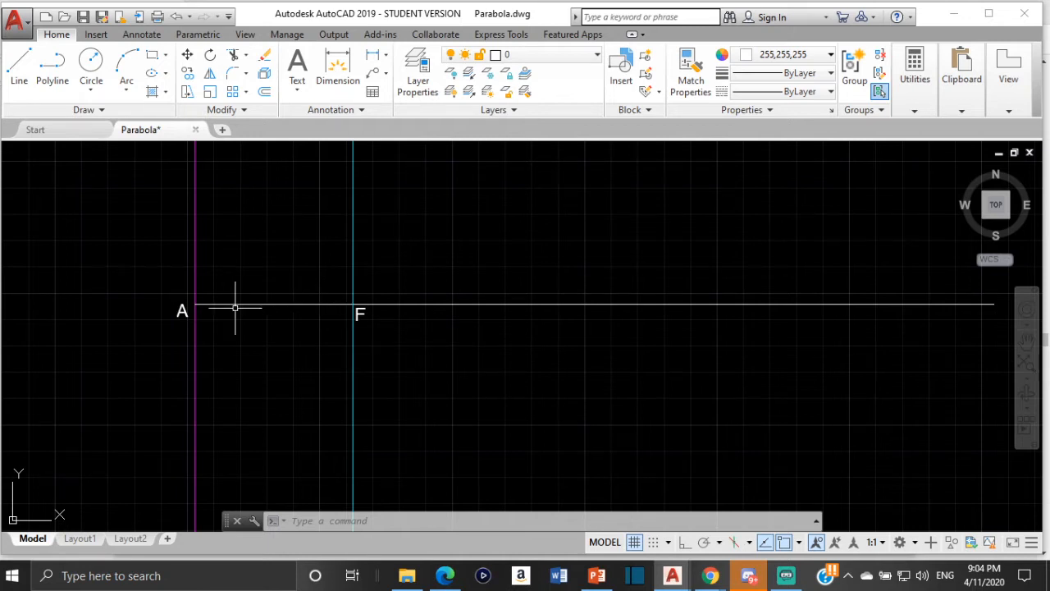
scroll(231, 306, "up", 2)
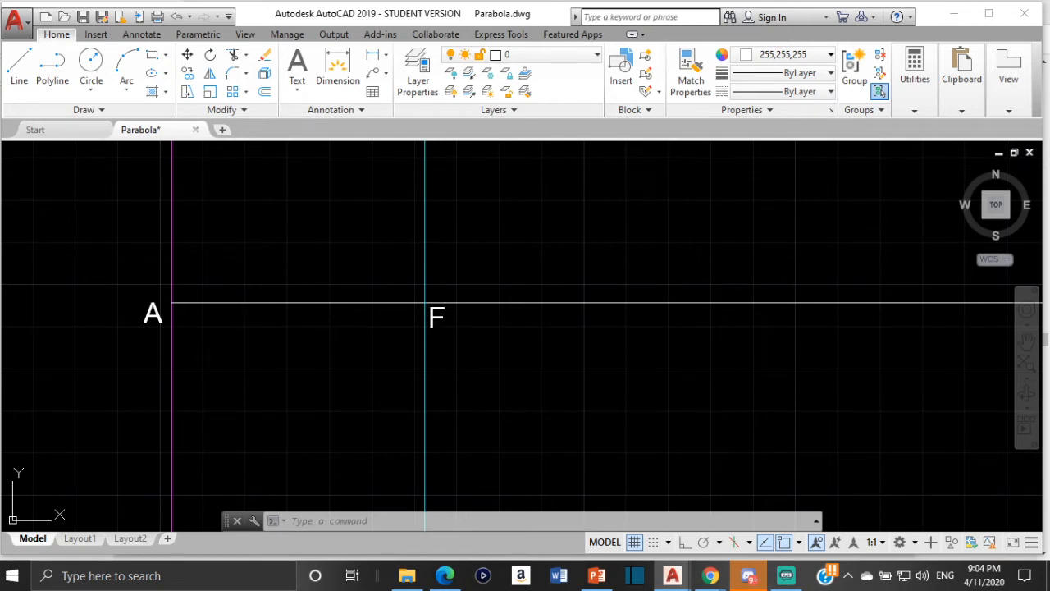
left_click(326, 302)
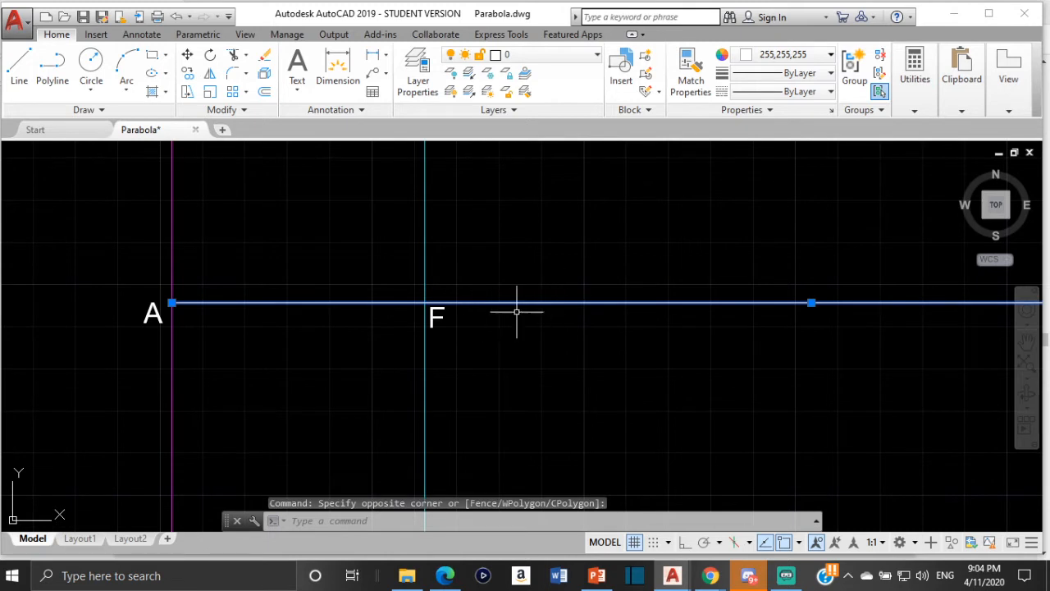
key("Escape")
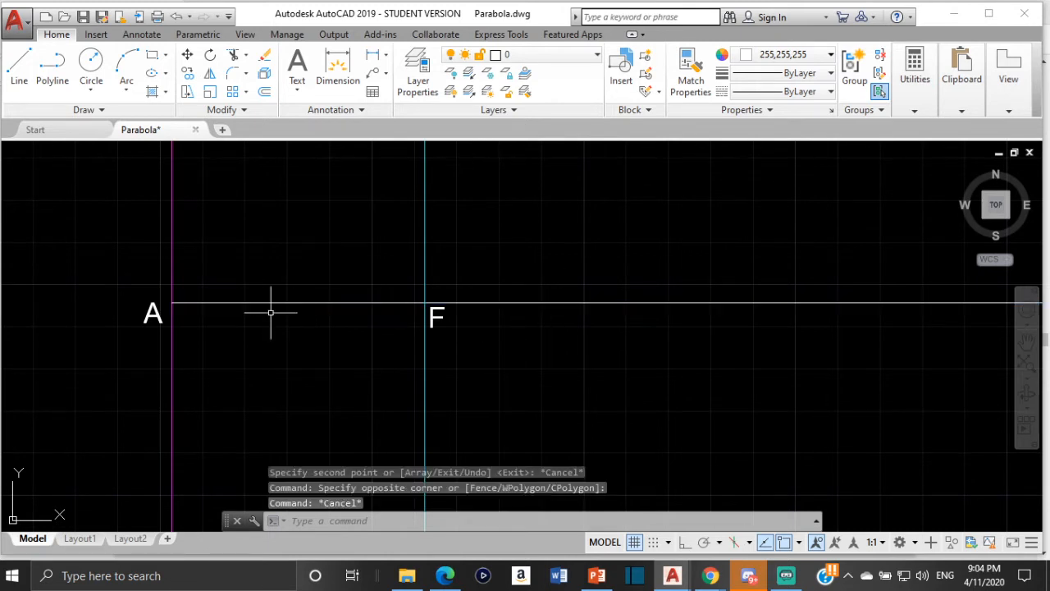
type("tr")
key("Return")
left_click(352, 303)
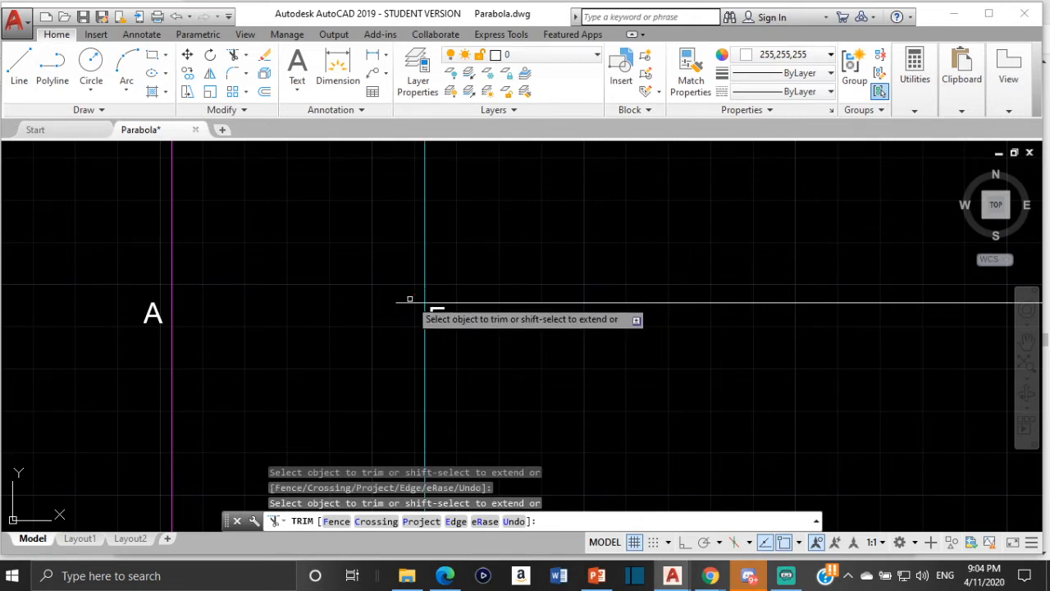
scroll(426, 300, "up", 8)
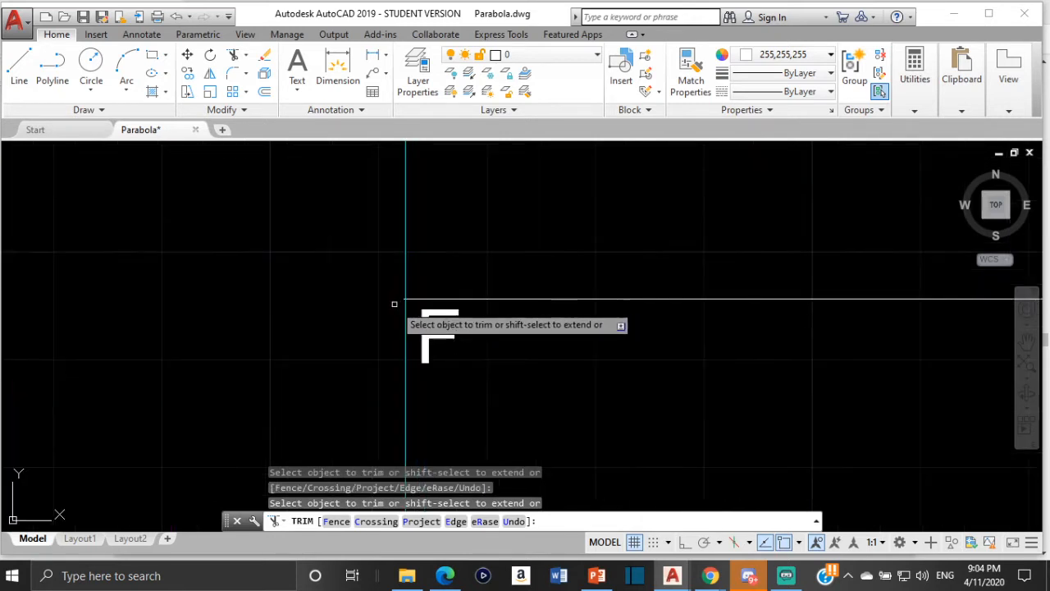
scroll(462, 285, "up", 3)
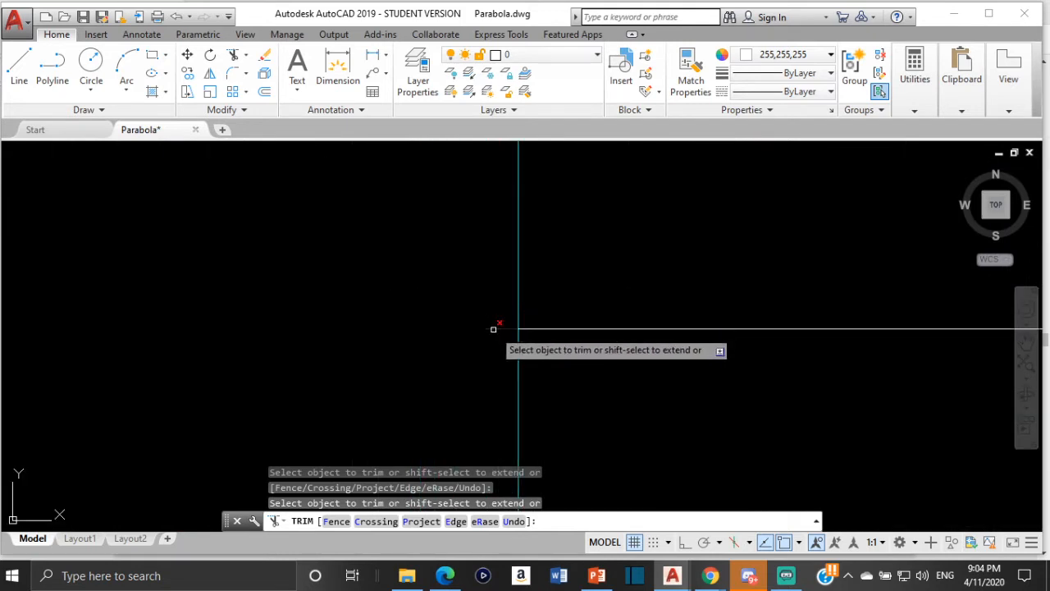
scroll(383, 302, "down", 5)
scroll(387, 317, "down", 5)
scroll(386, 317, "up", 1)
key("Escape")
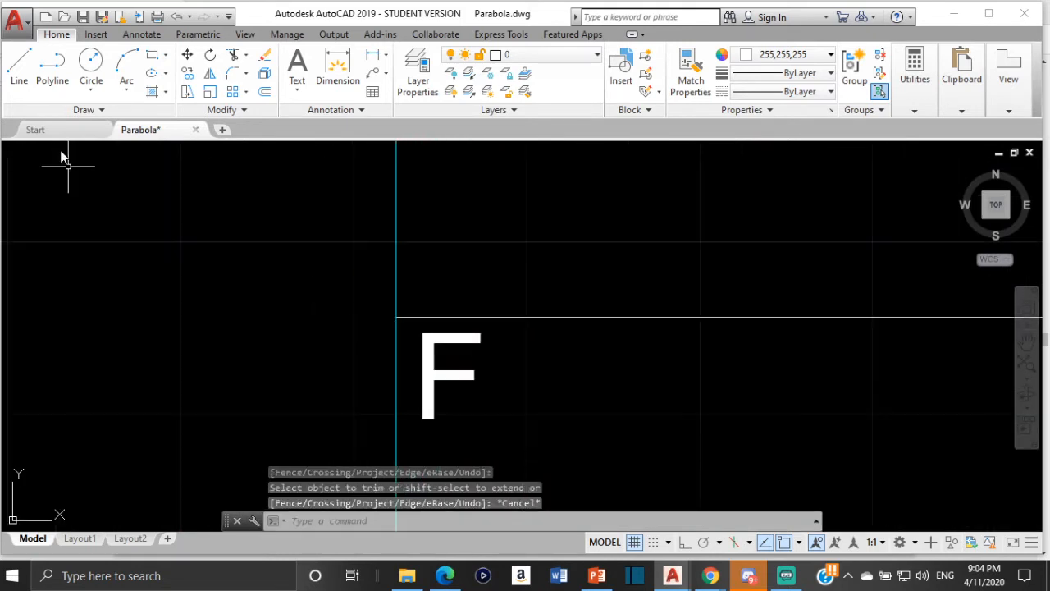
- Turn Ortho mode on and draw a separate horizontal line from the centre line's end at F to the directrix at A
left_click(20, 74)
scroll(292, 316, "down", 4)
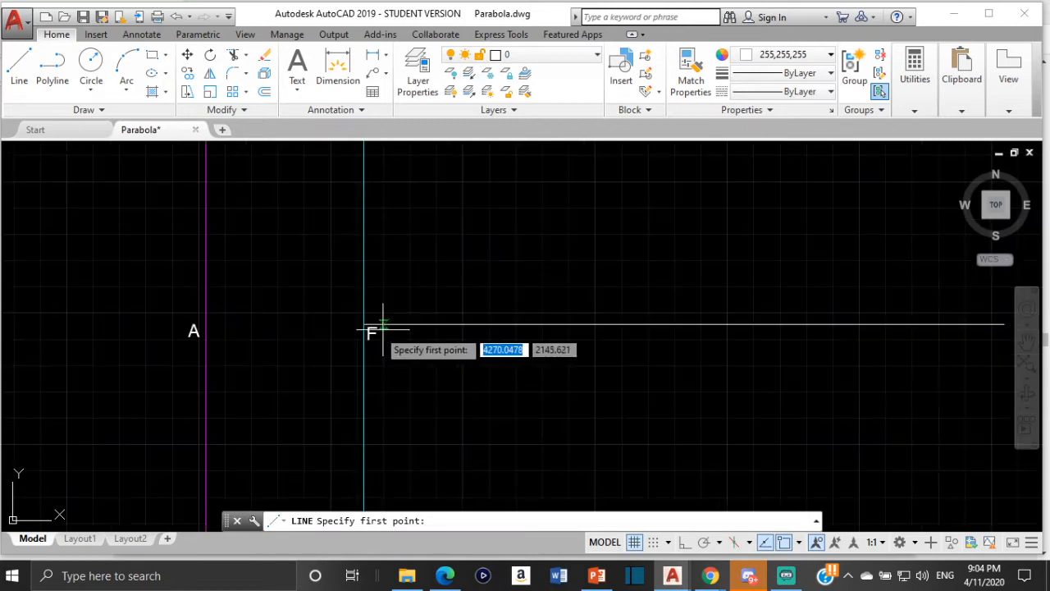
scroll(356, 312, "up", 5)
left_click(376, 329)
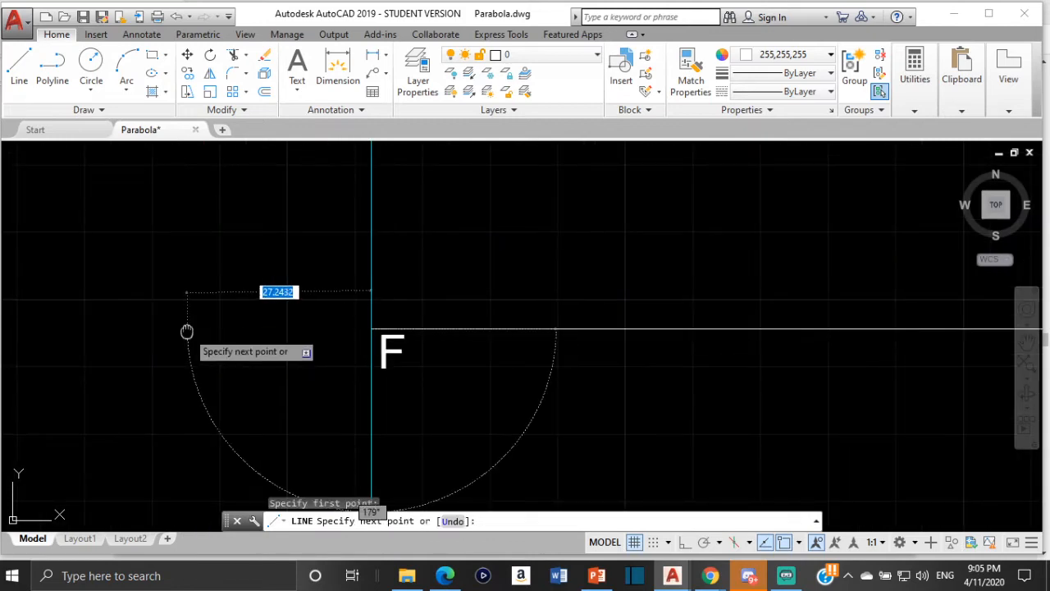
middle_click_drag(188, 328, 479, 251)
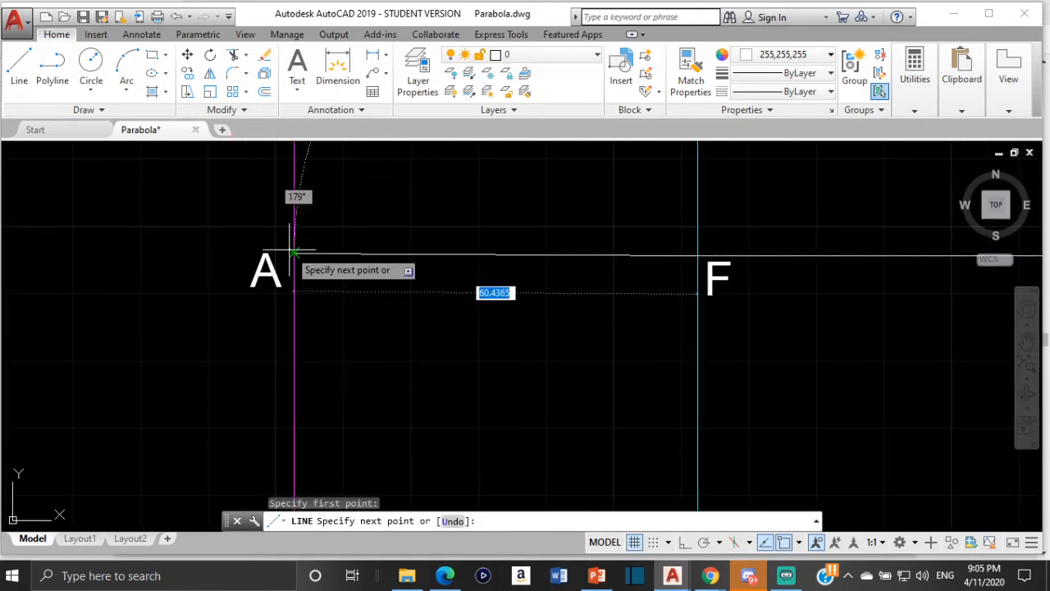
left_click(685, 542)
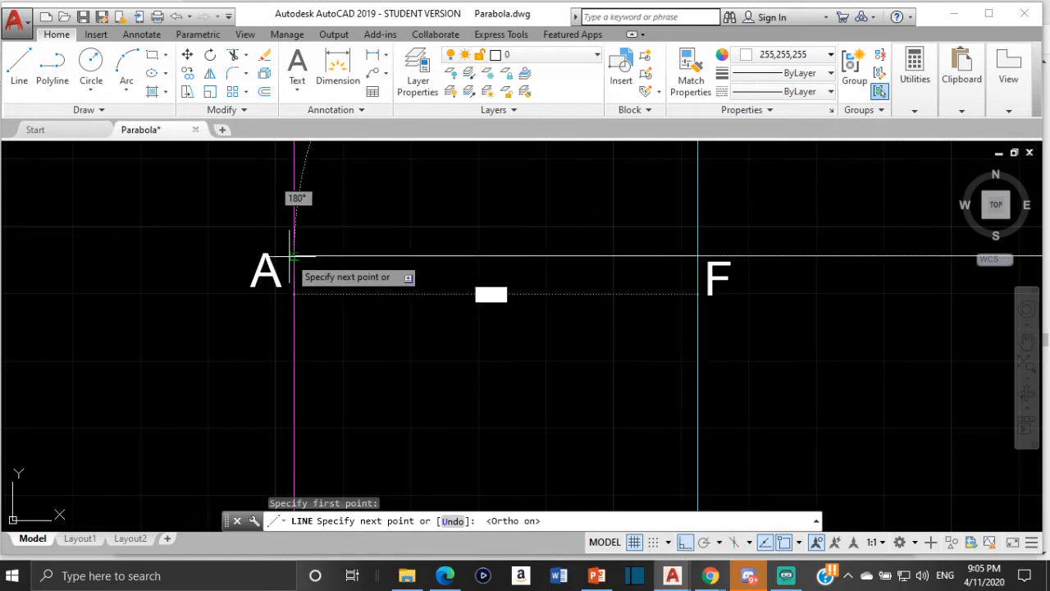
scroll(294, 256, "up", 5)
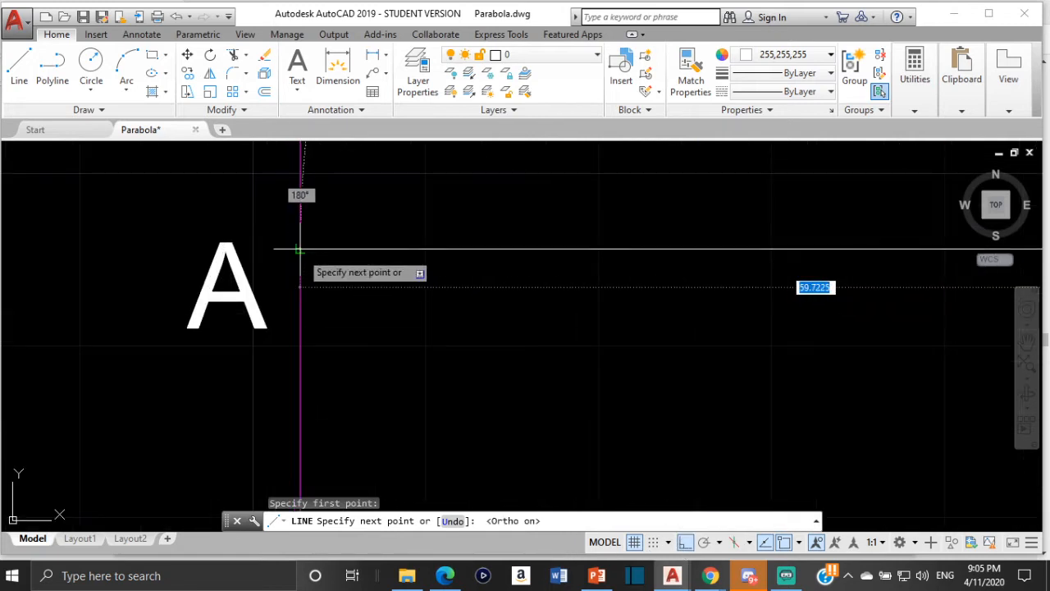
key("Escape")
scroll(555, 256, "down", 5)
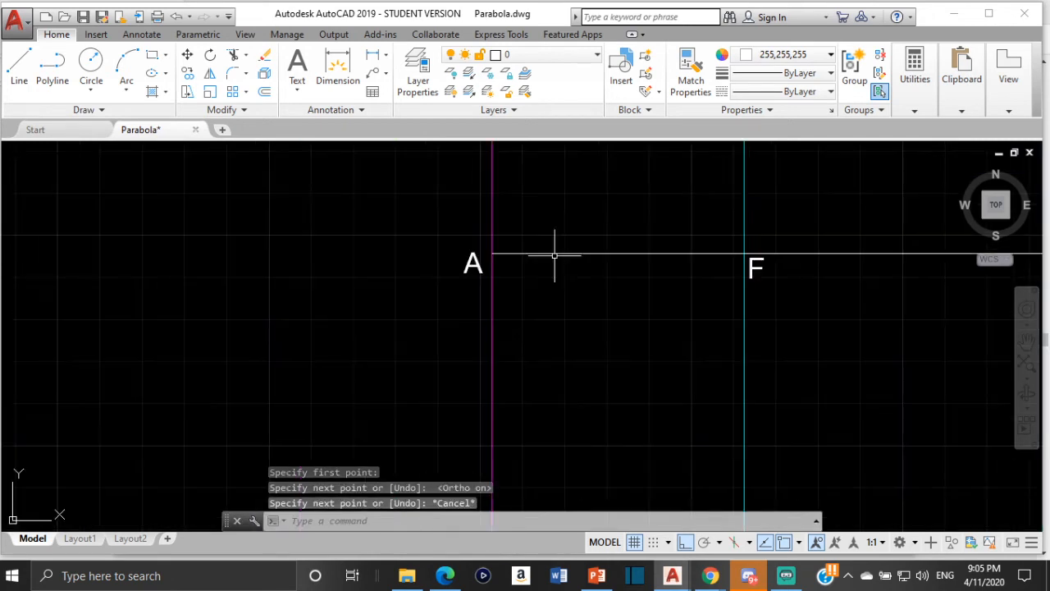
left_click(564, 254)
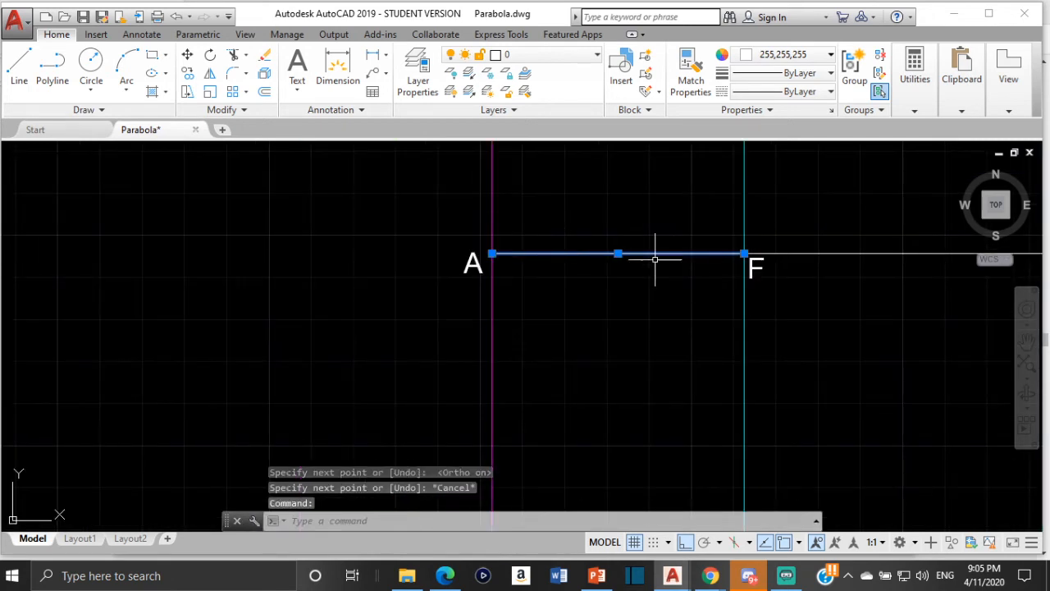
key("Escape")
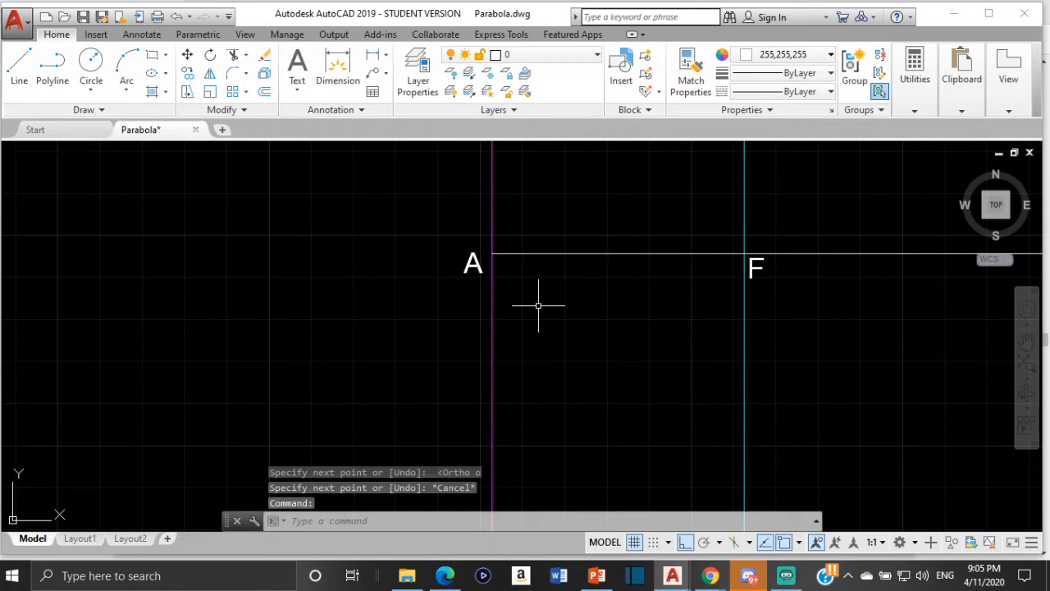
- Divide the horizontal line between A and F into 6 equal segments
middle_click_drag(640, 260, 511, 333)
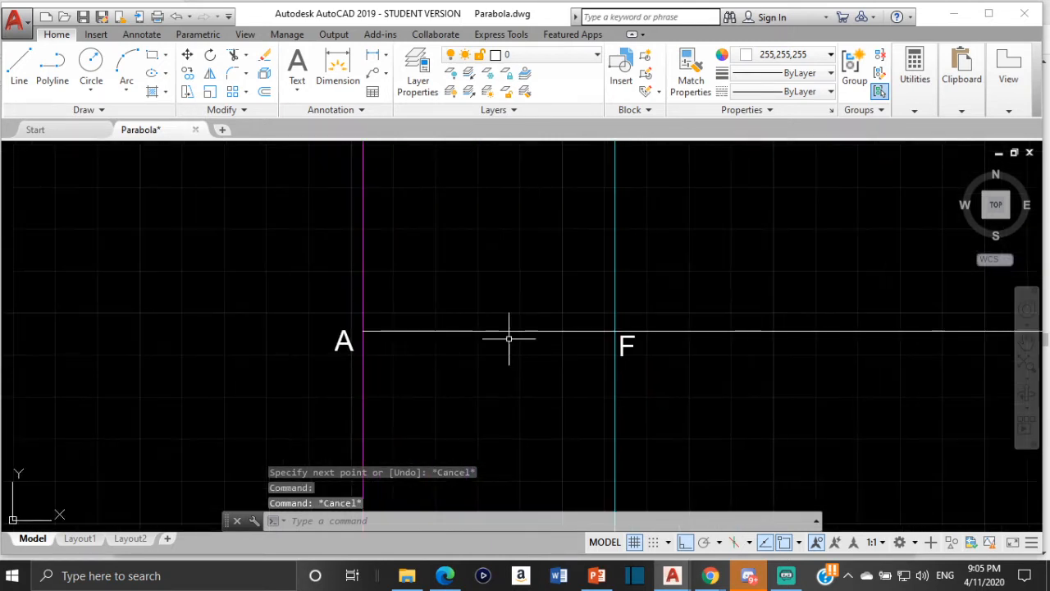
scroll(506, 335, "up", 2)
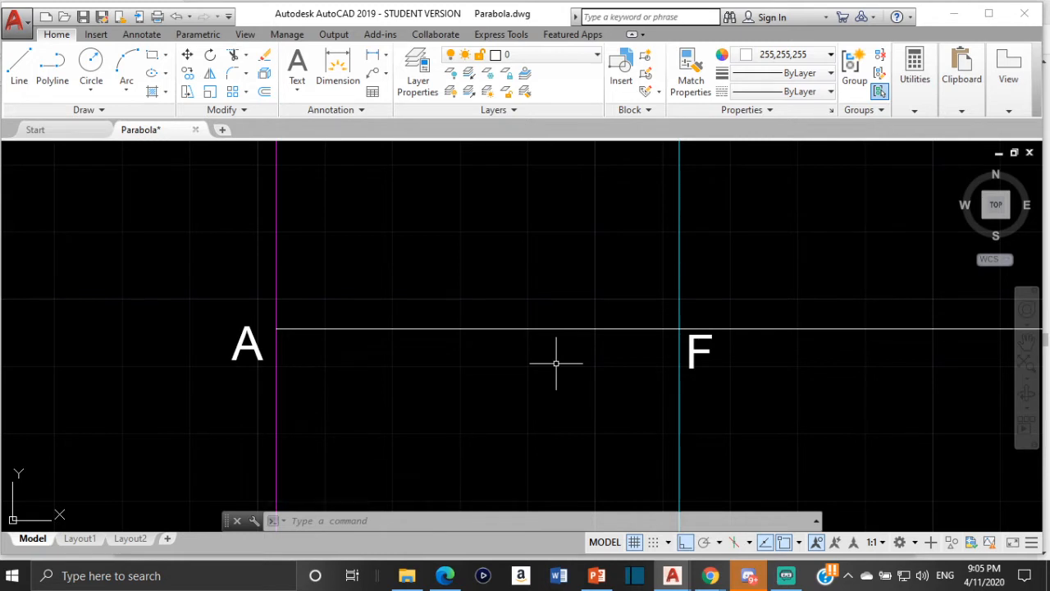
type("div")
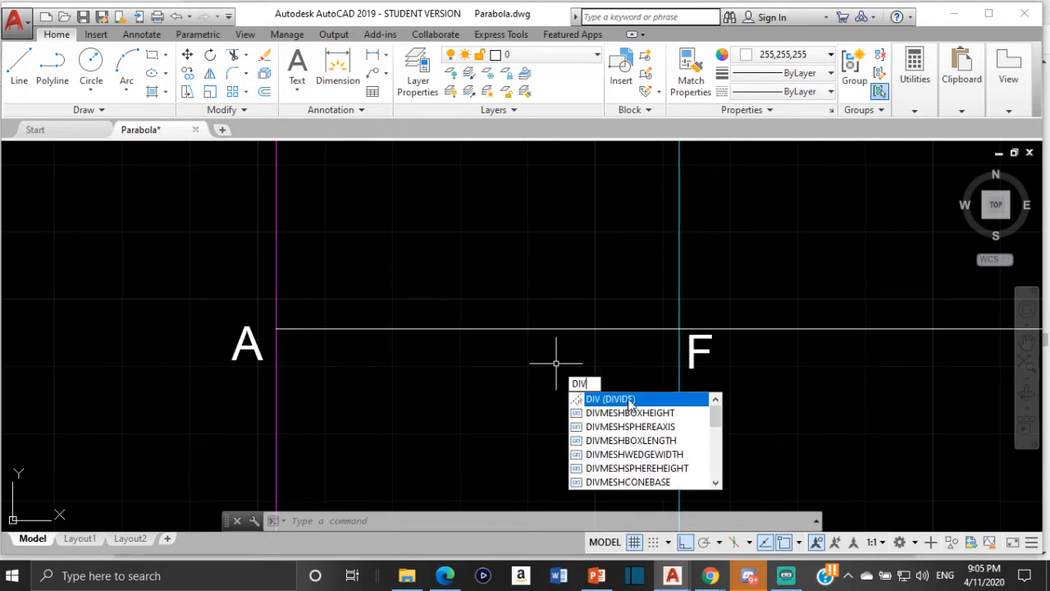
key("Escape")
key("Return")
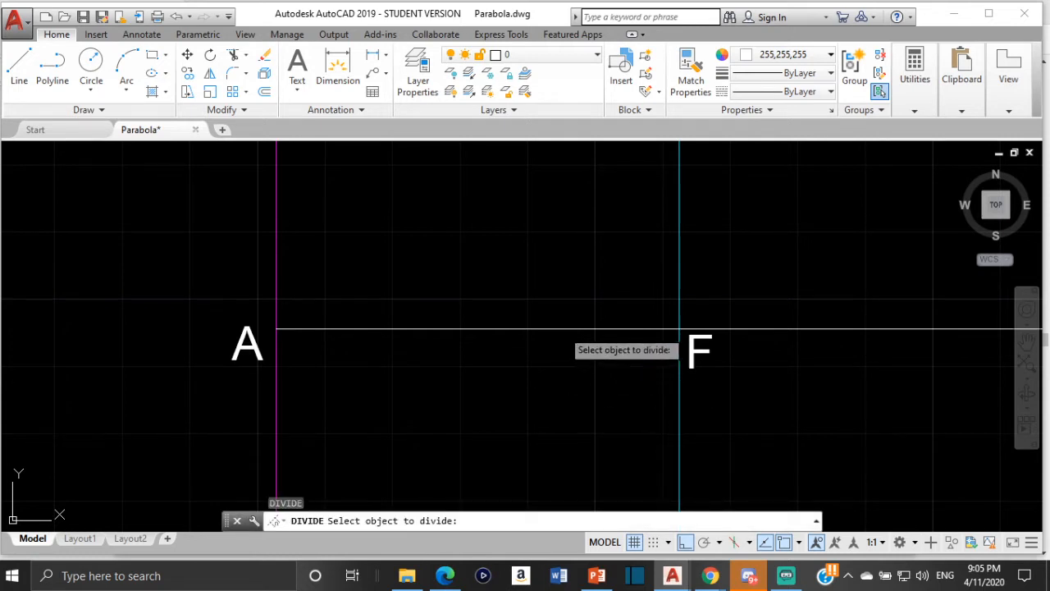
left_click(563, 329)
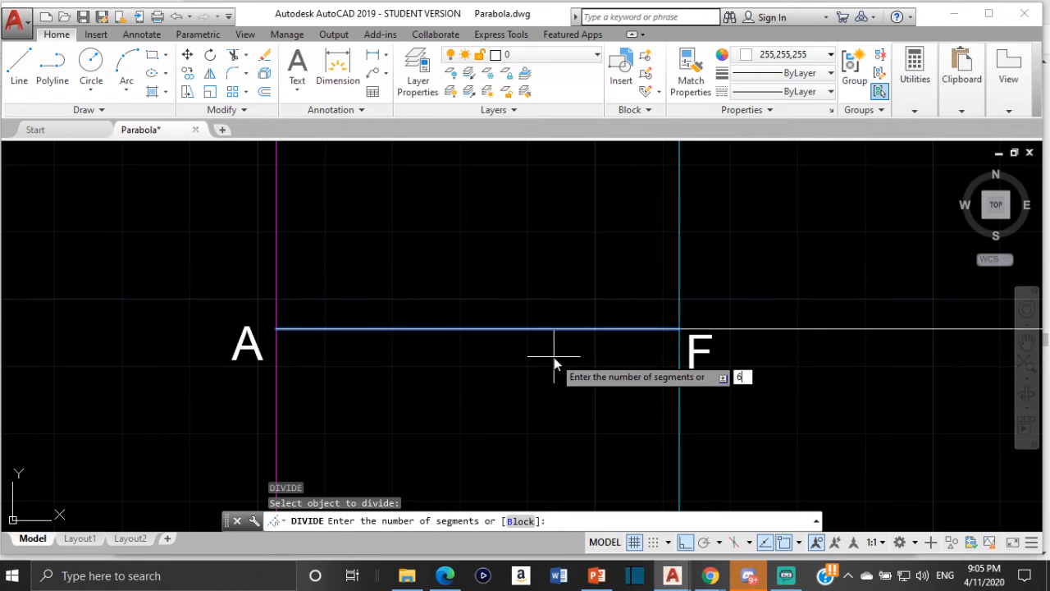
key("Return")
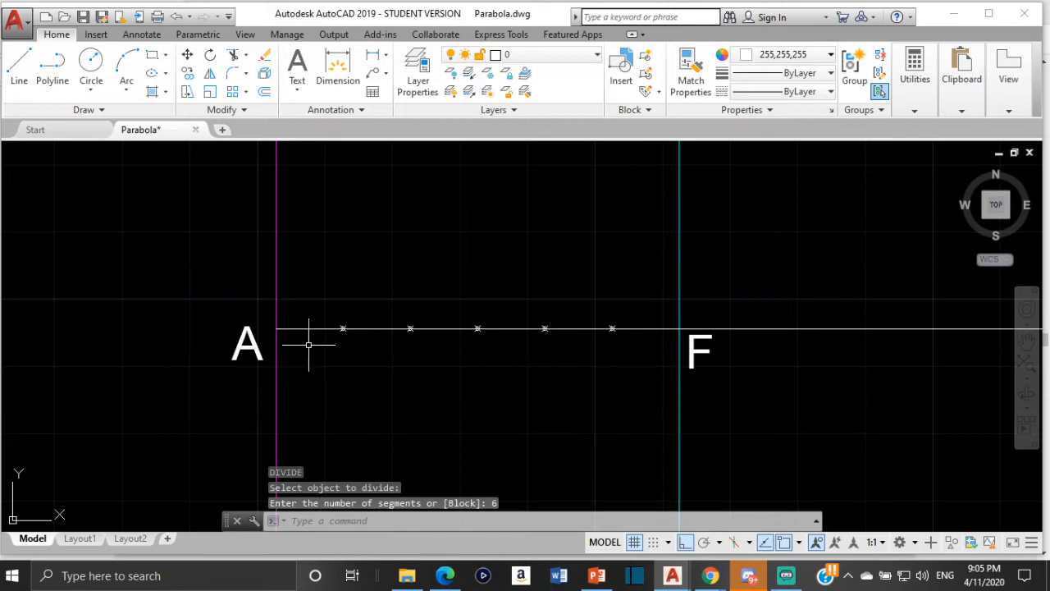
- Inspect the division points on line AF and the Point Style settings that control their marker, without changing anything
scroll(307, 342, "up", 3)
scroll(599, 353, "down", 3)
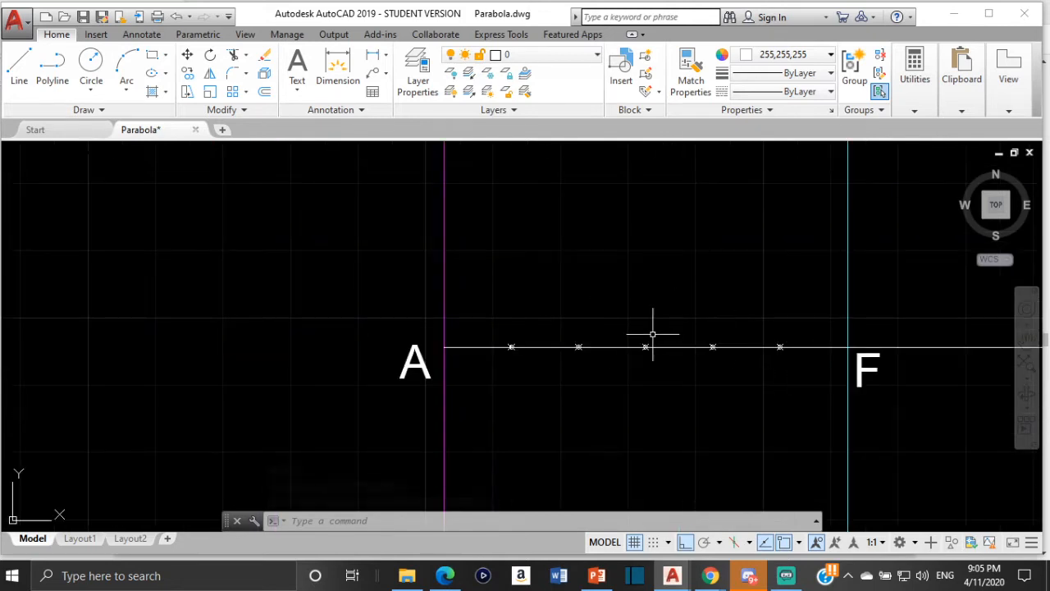
scroll(617, 452, "up", 2)
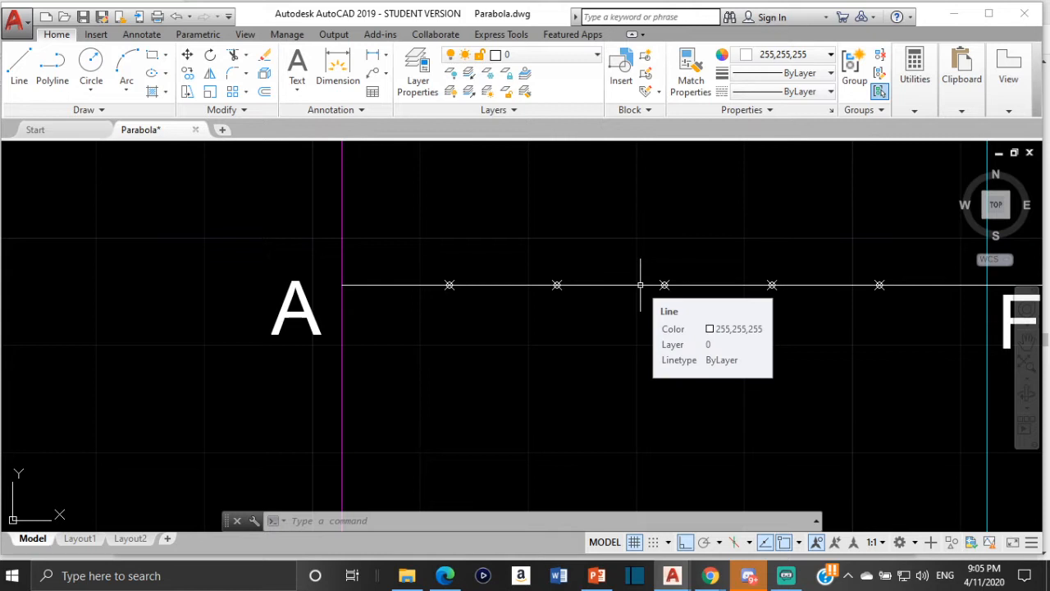
scroll(453, 289, "up", 2)
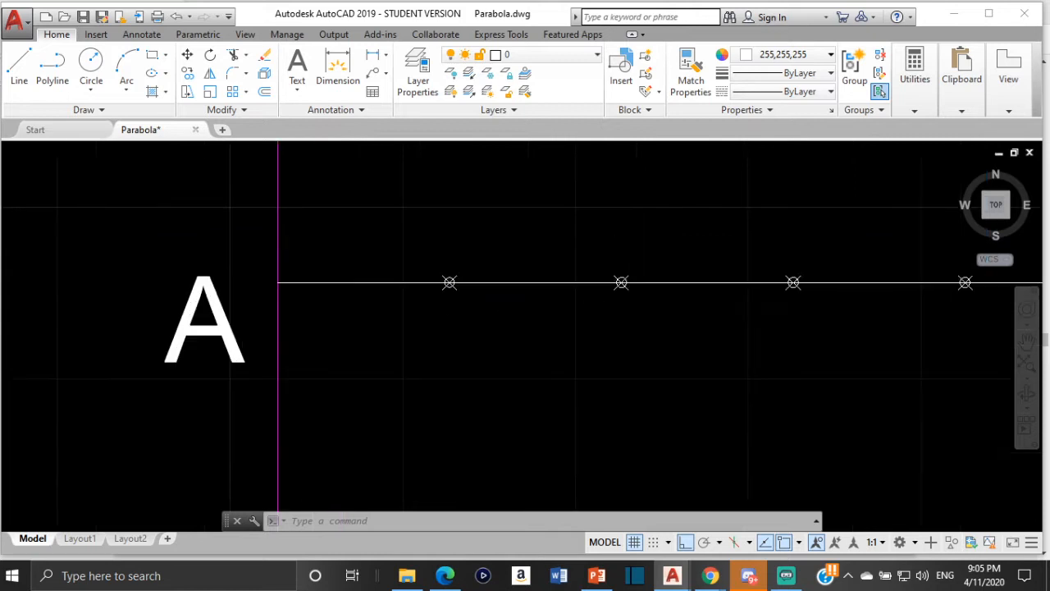
scroll(500, 324, "down", 2)
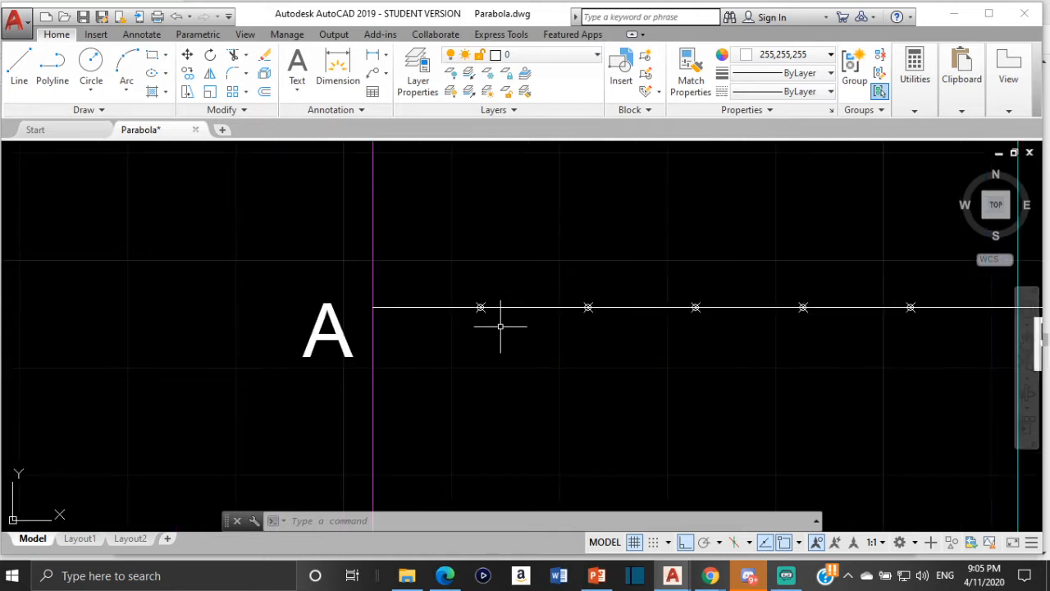
type("dd")
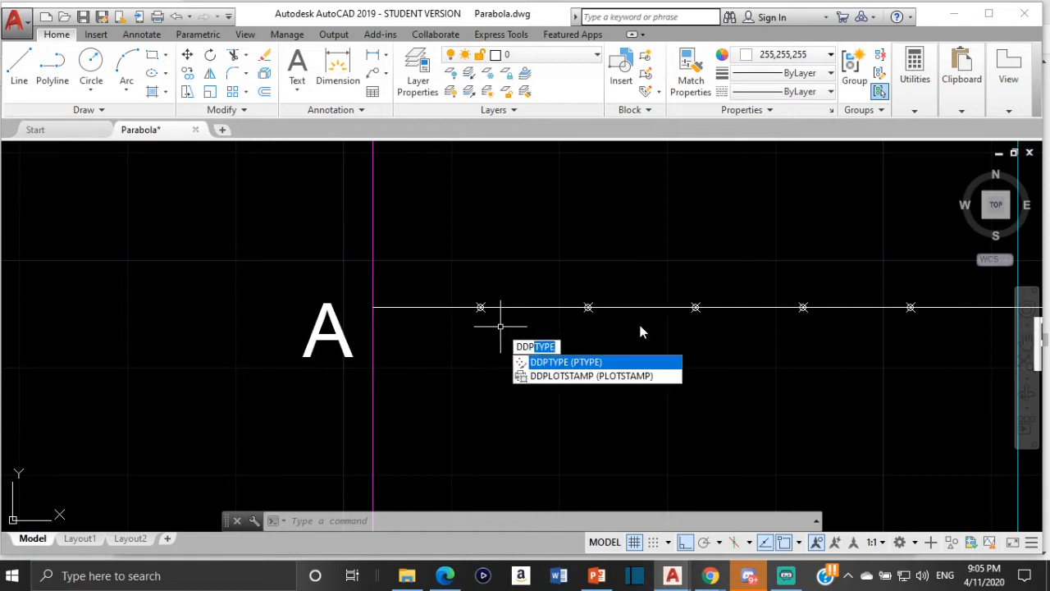
left_click(628, 362)
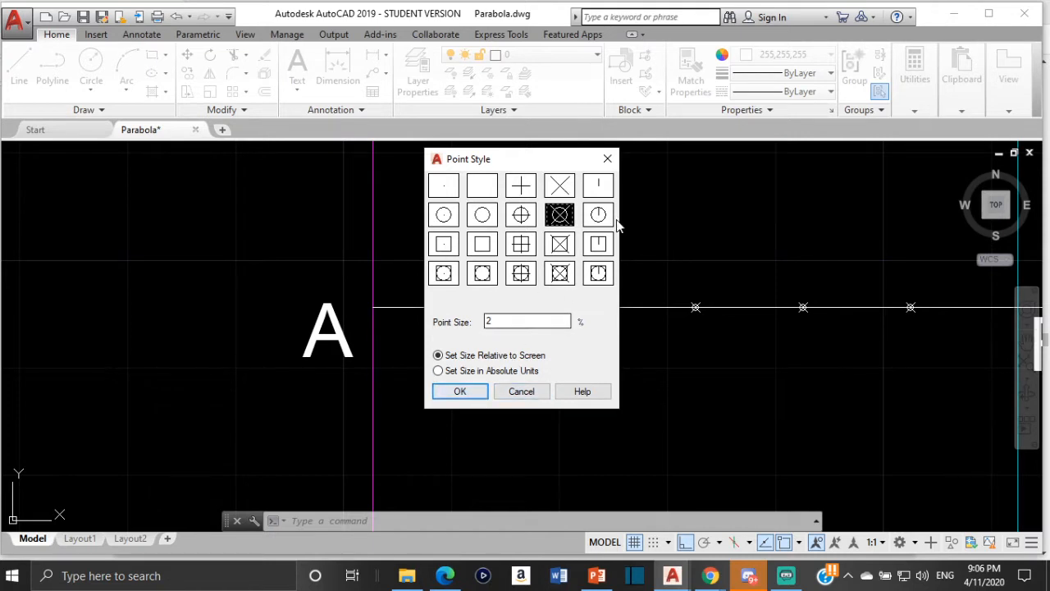
left_click(612, 156)
scroll(648, 253, "down", 4)
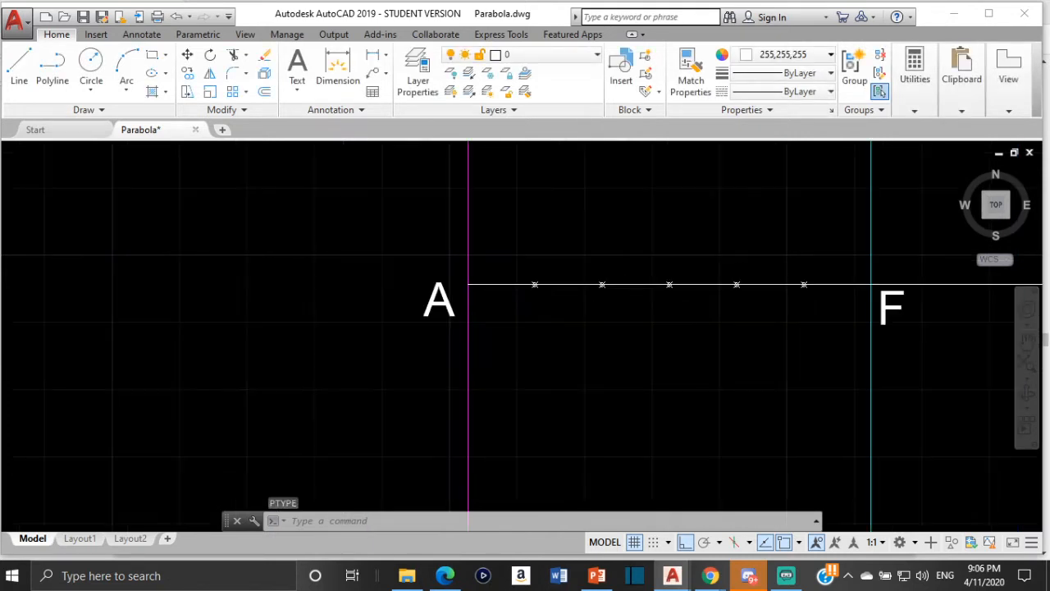
middle_click_drag(648, 253, 559, 302)
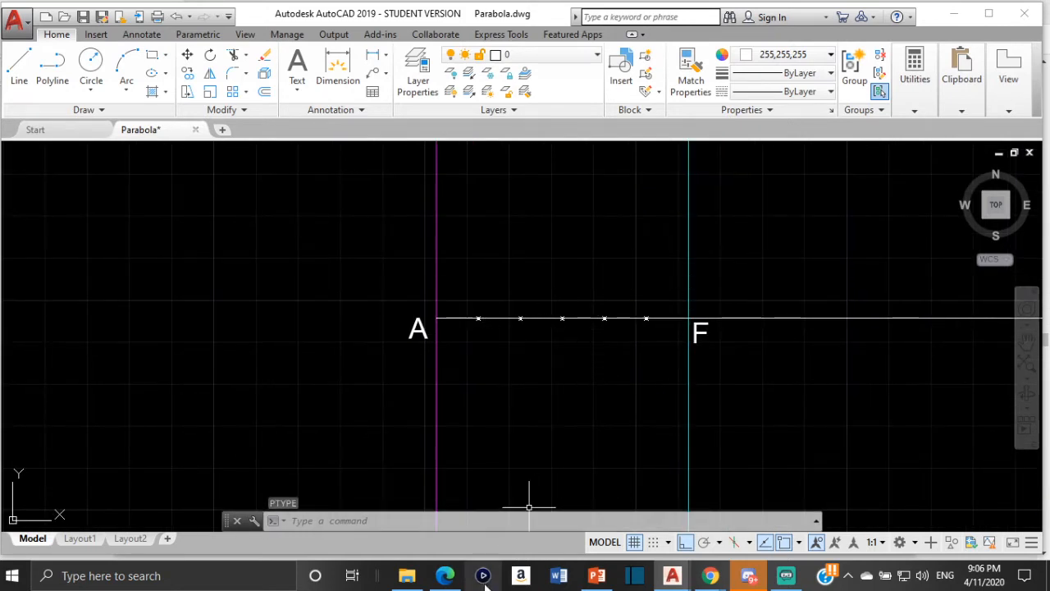
- Check the parabola figure in the textbook PDF, and back in AutoCAD copy the label F to below the middle division point
left_click(447, 577)
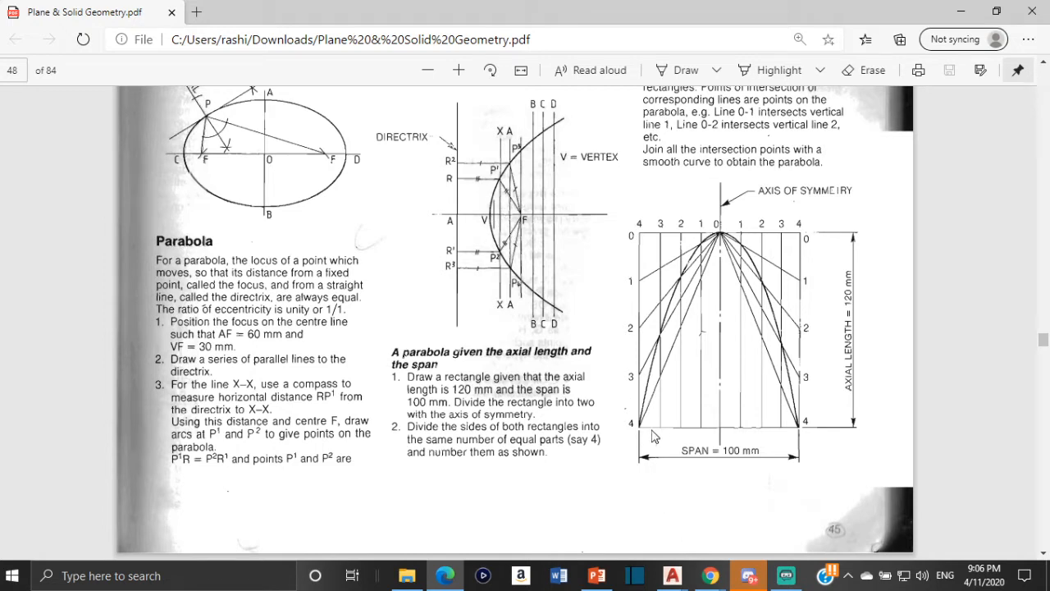
left_click(710, 525)
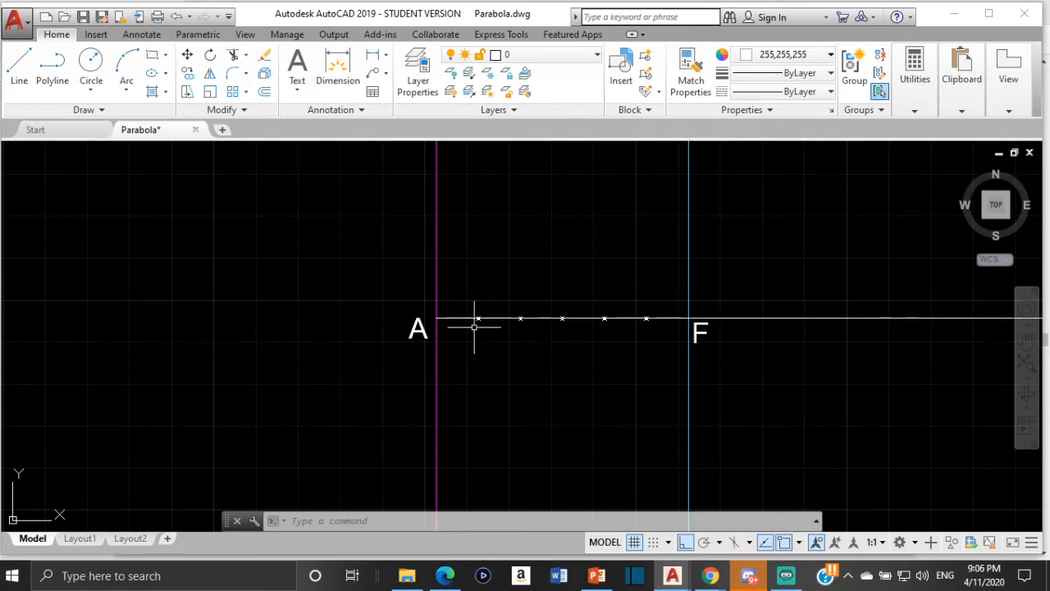
left_click(700, 330)
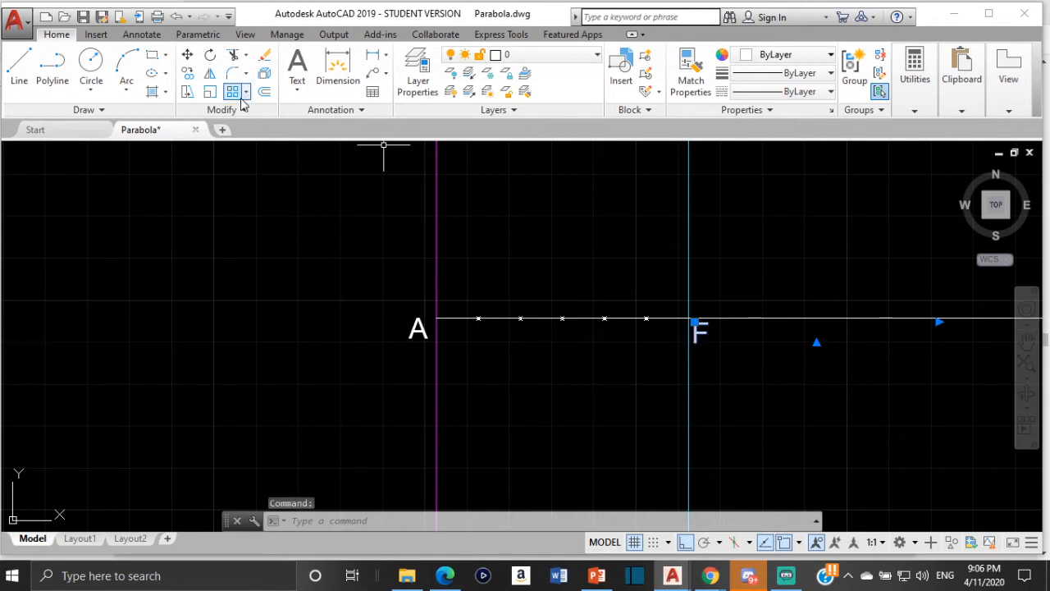
left_click(197, 75)
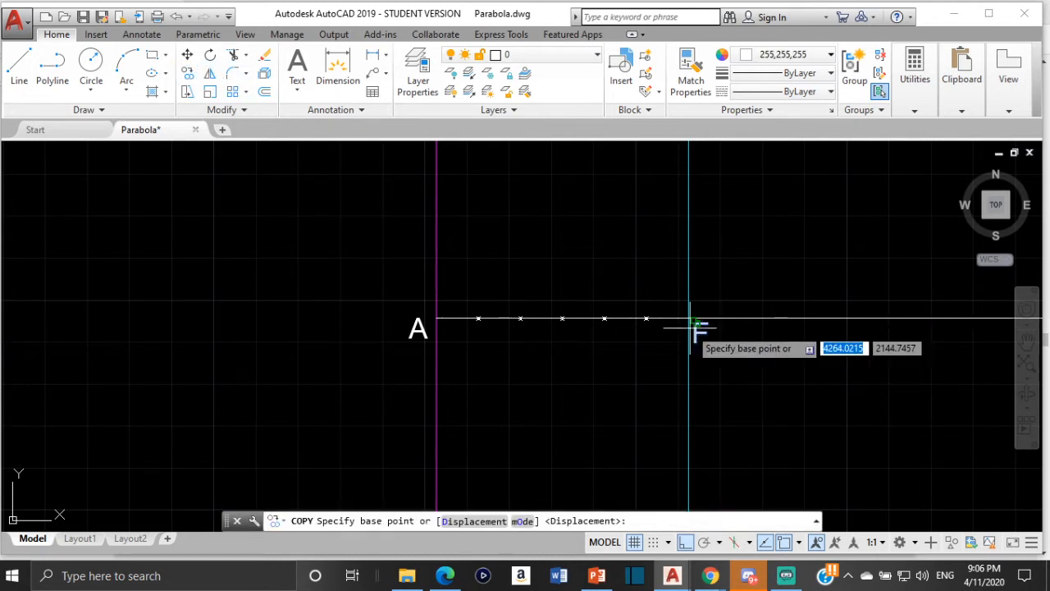
left_click(694, 322)
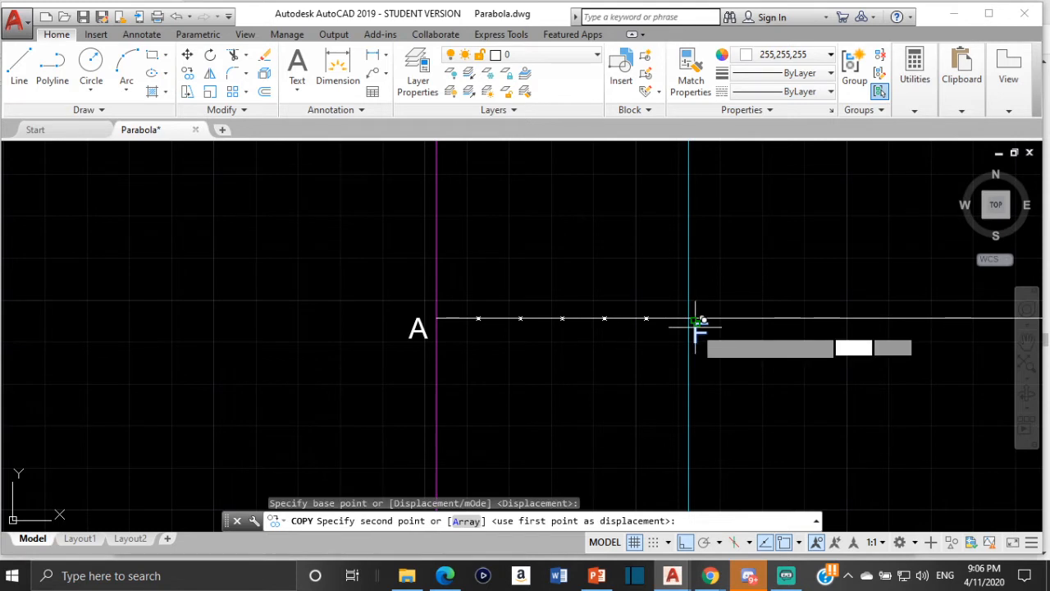
left_click(560, 330)
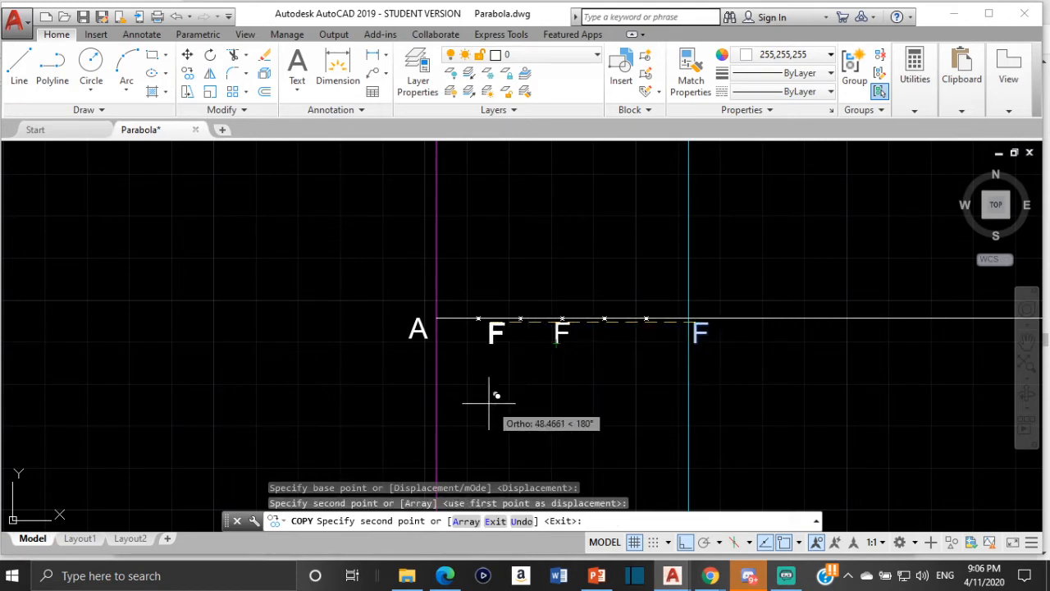
key("Escape")
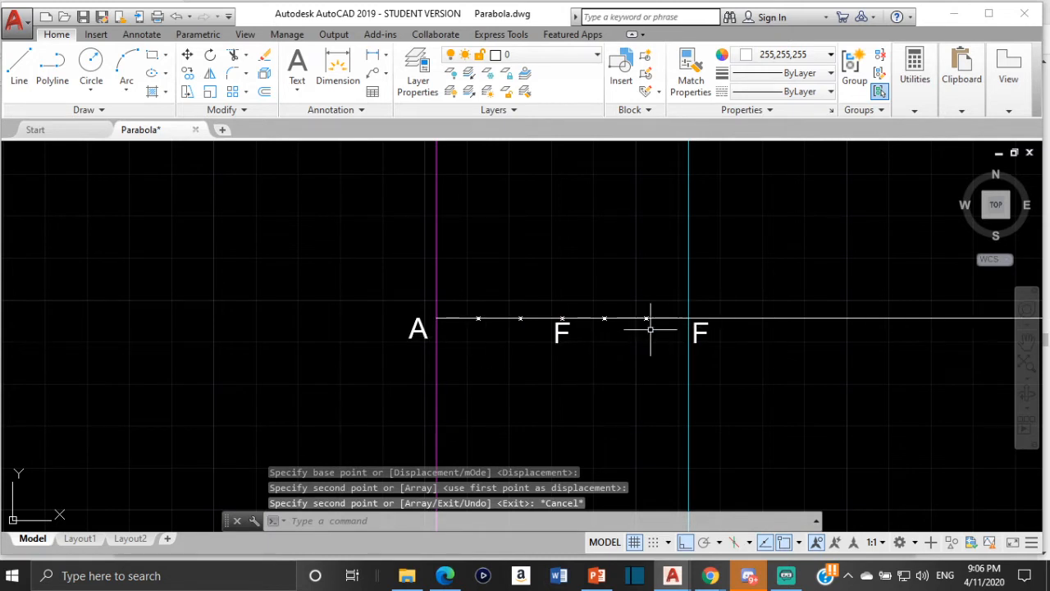
- Change the text of the copied label below the middle division point to v
left_click(560, 331)
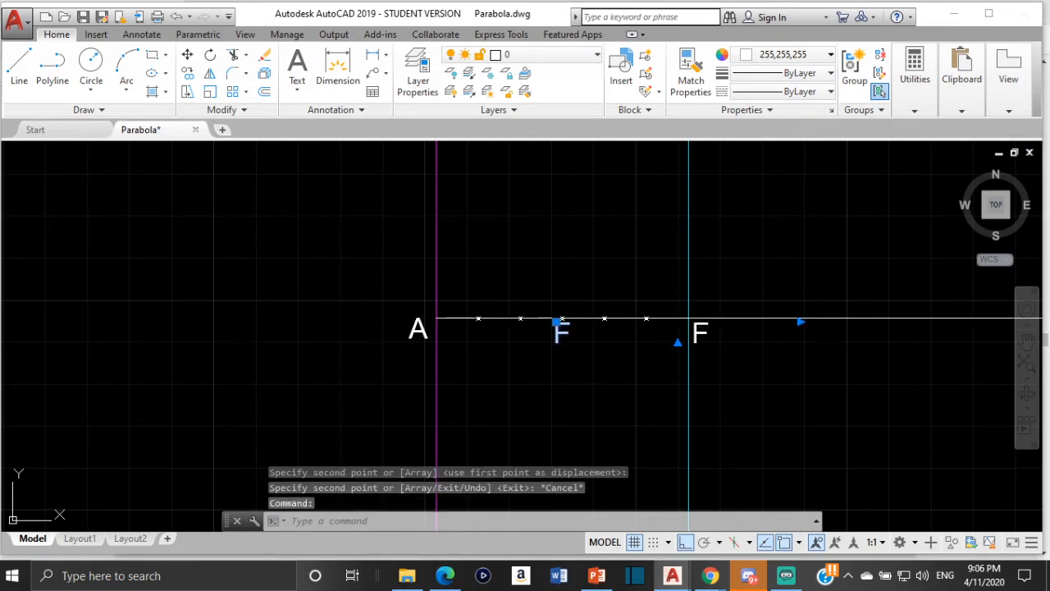
double_click(561, 331)
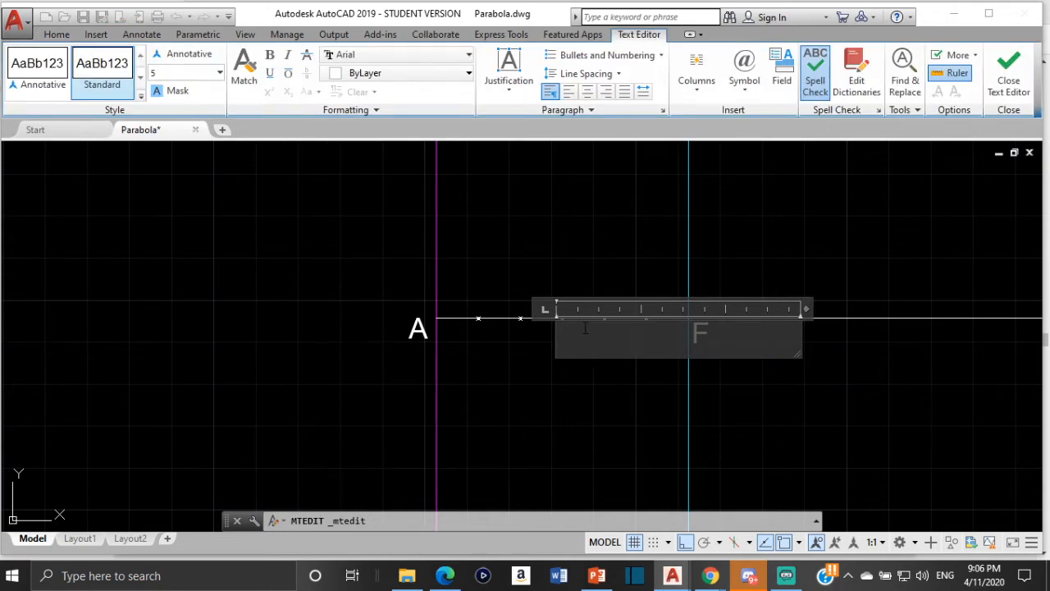
left_click(580, 403)
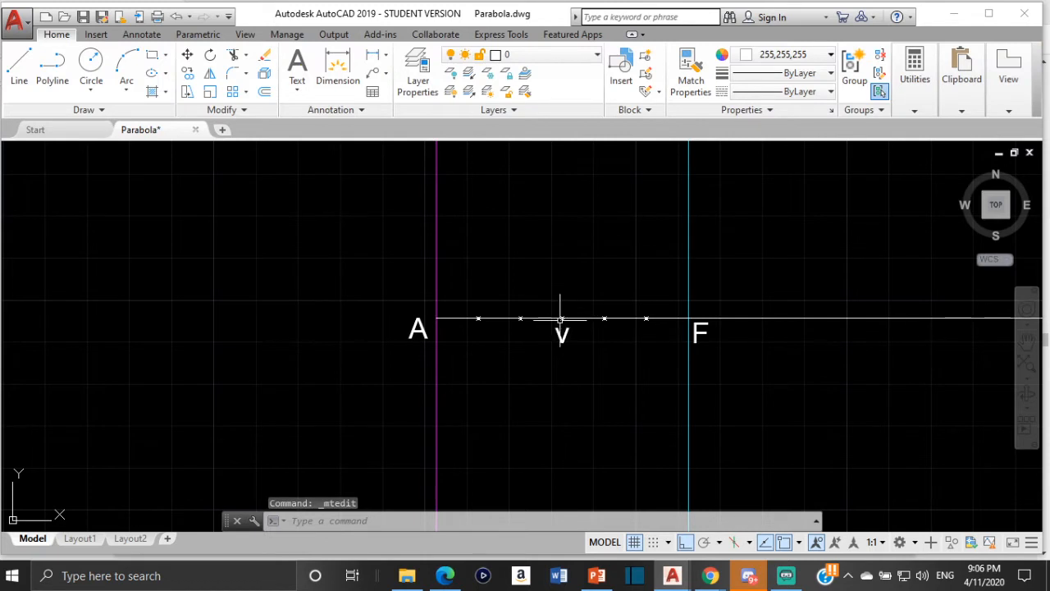
- Review the parabola instructions in the textbook PDF, and back in AutoCAD set the current object colour to Yellow
left_click(447, 577)
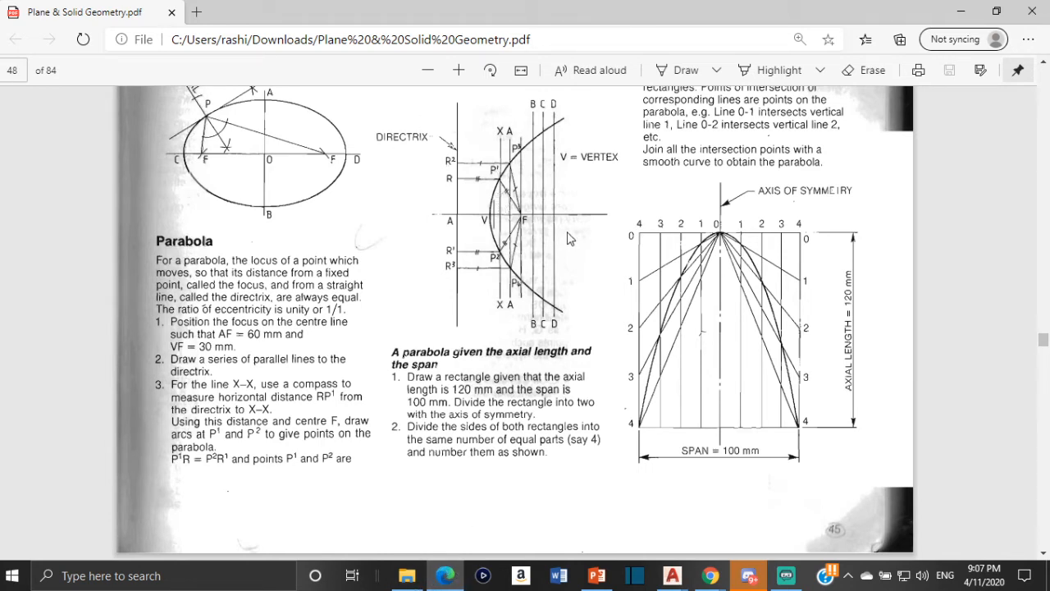
left_click(453, 581)
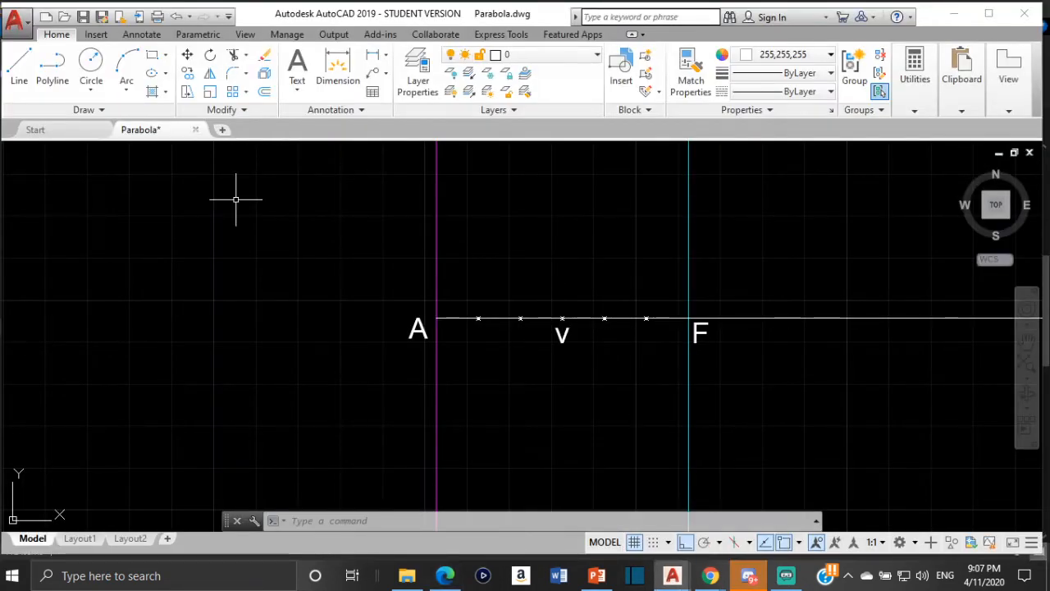
left_click(789, 55)
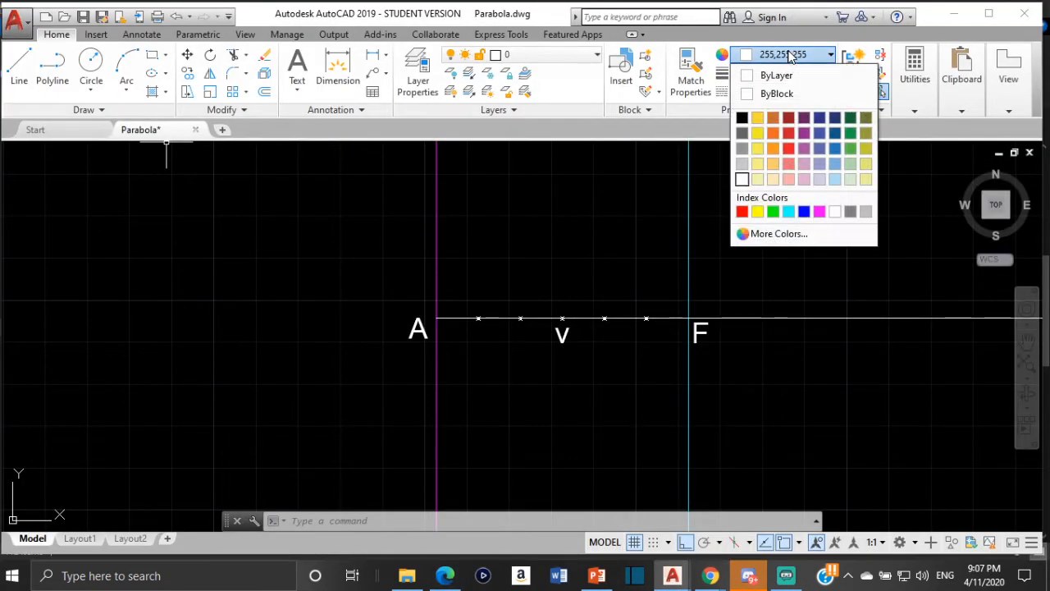
left_click(758, 211)
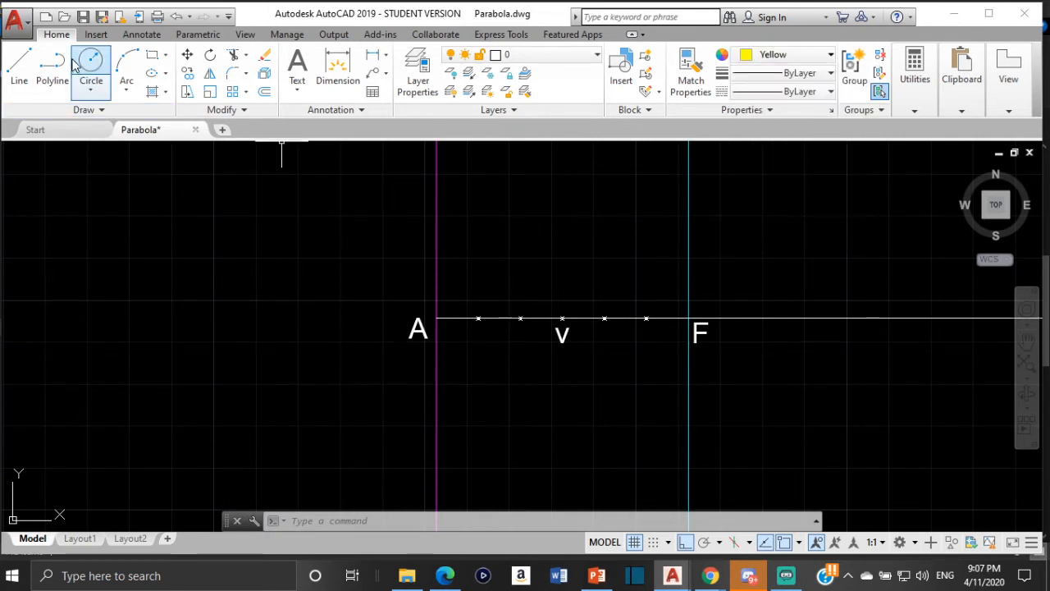
- Draw a vertical line 30 units long upward from the middle division point at v
left_click(6, 69)
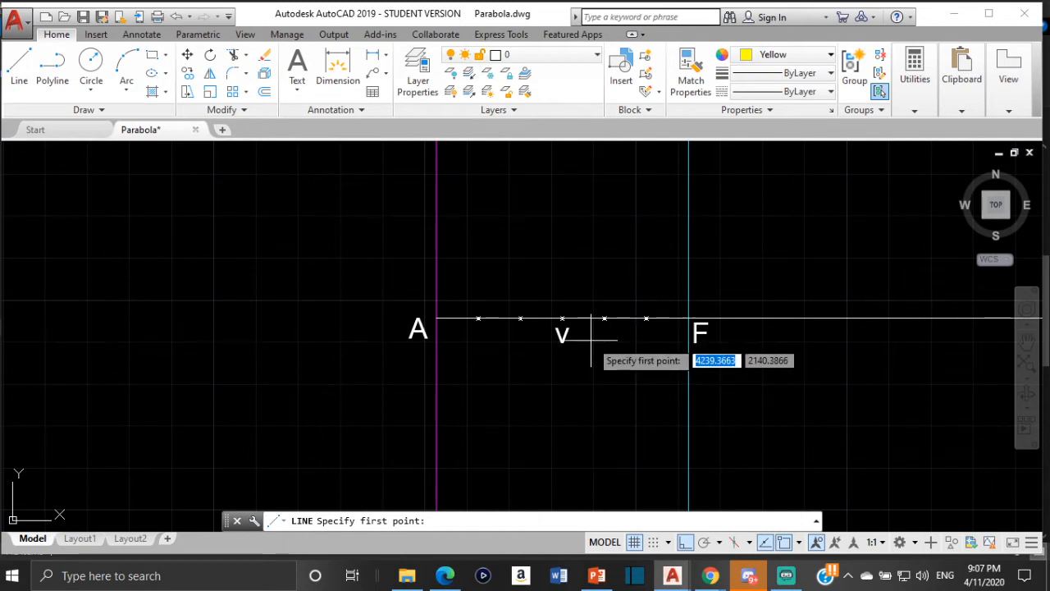
scroll(575, 324, "up", 2)
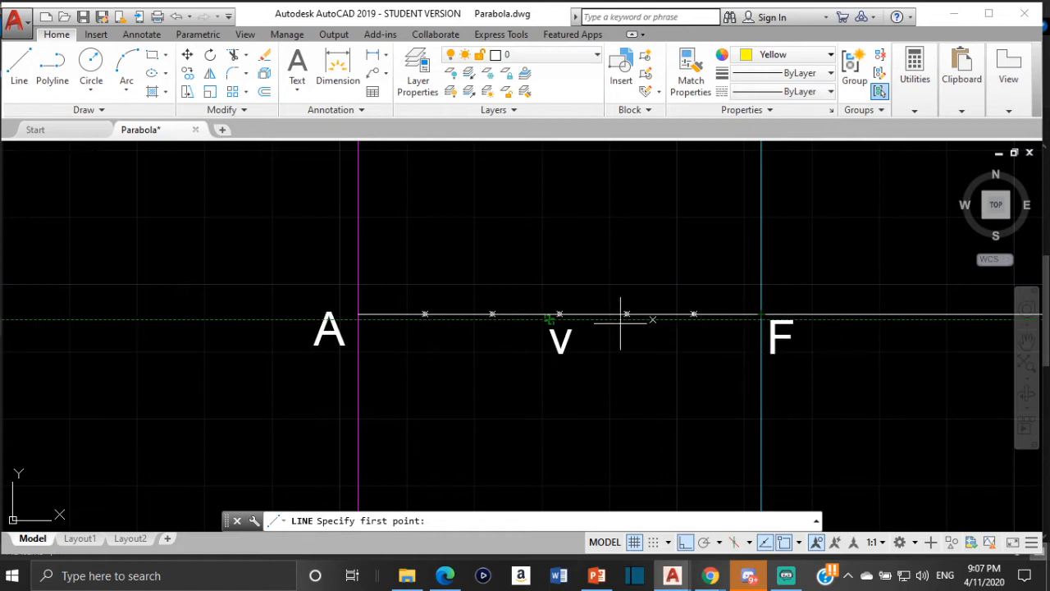
scroll(579, 325, "up", 4)
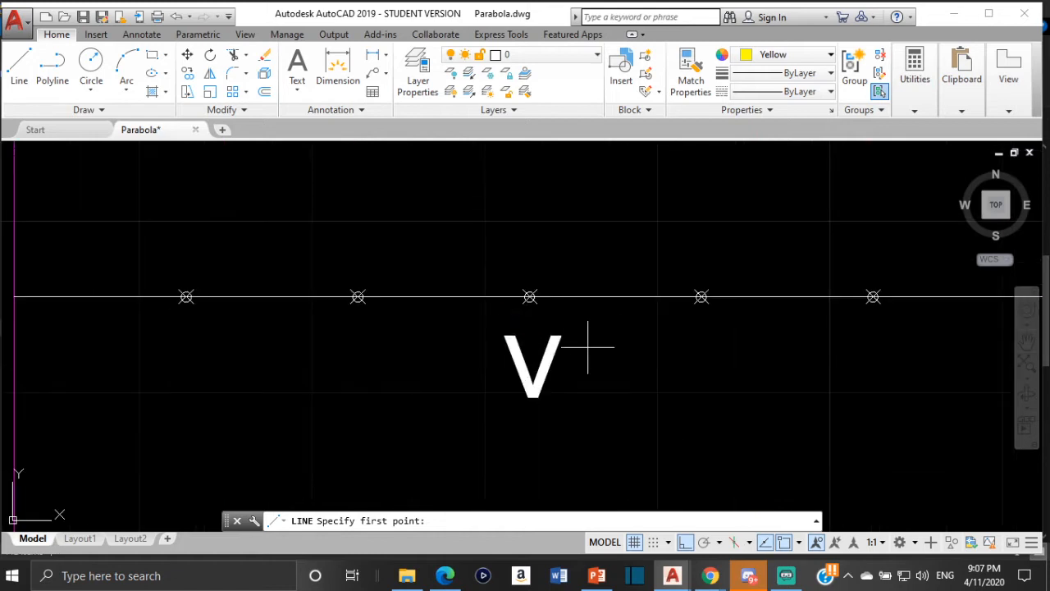
left_click(529, 296)
scroll(525, 217, "down", 4)
middle_click_drag(509, 194, 605, 352)
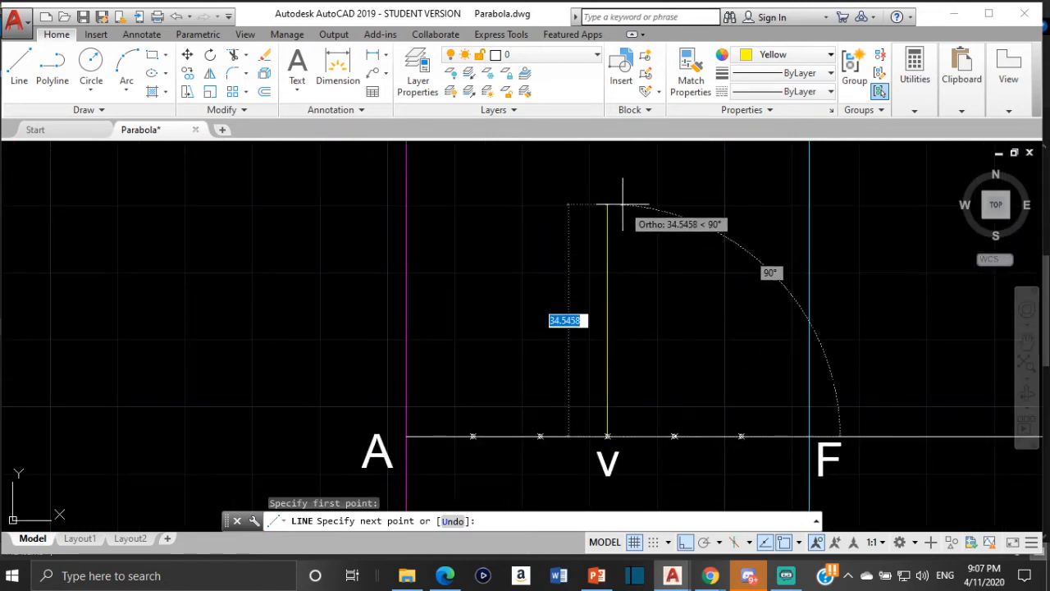
type("30")
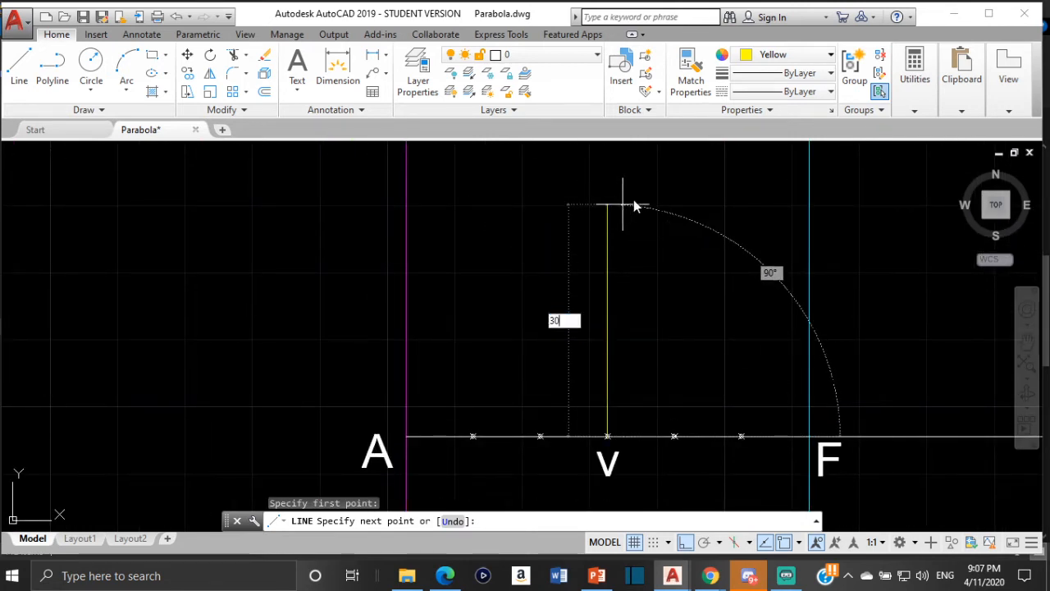
key("Return")
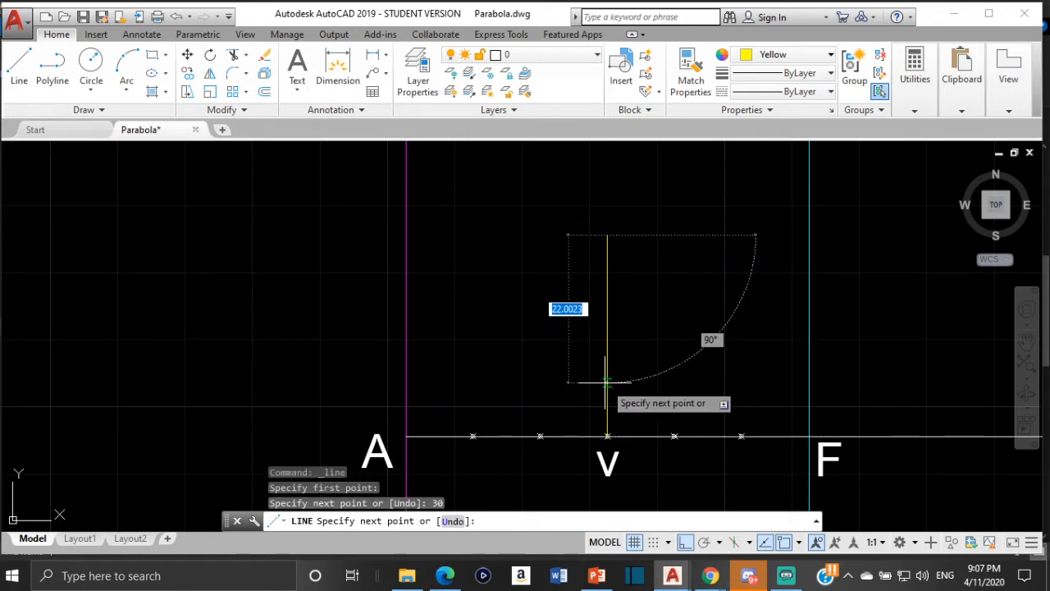
key("Escape")
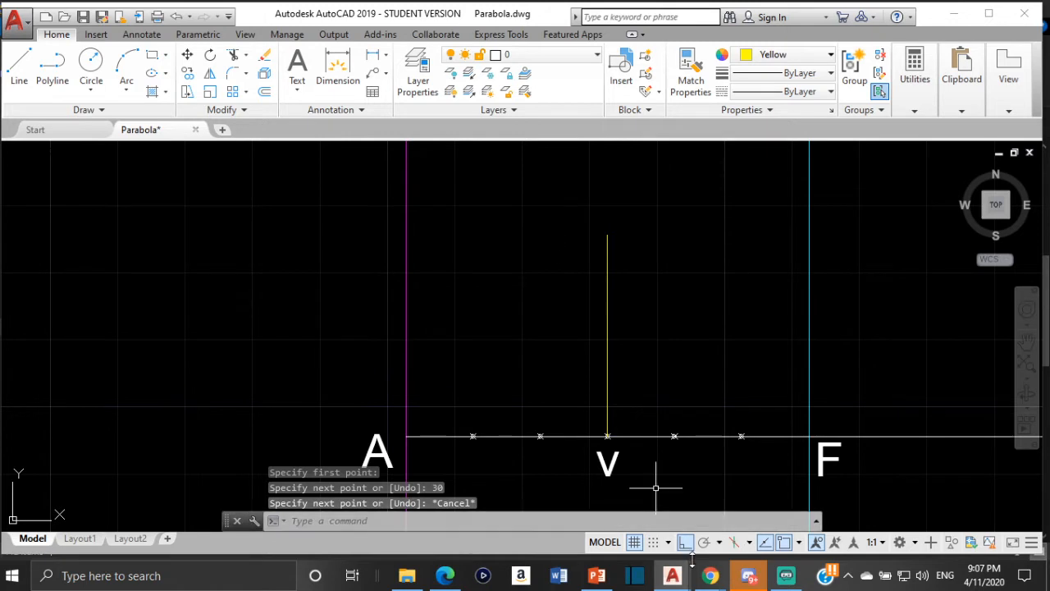
- Copy the label v to just above the upper end of the yellow vertical line and change the copy's text to c
left_click(614, 469)
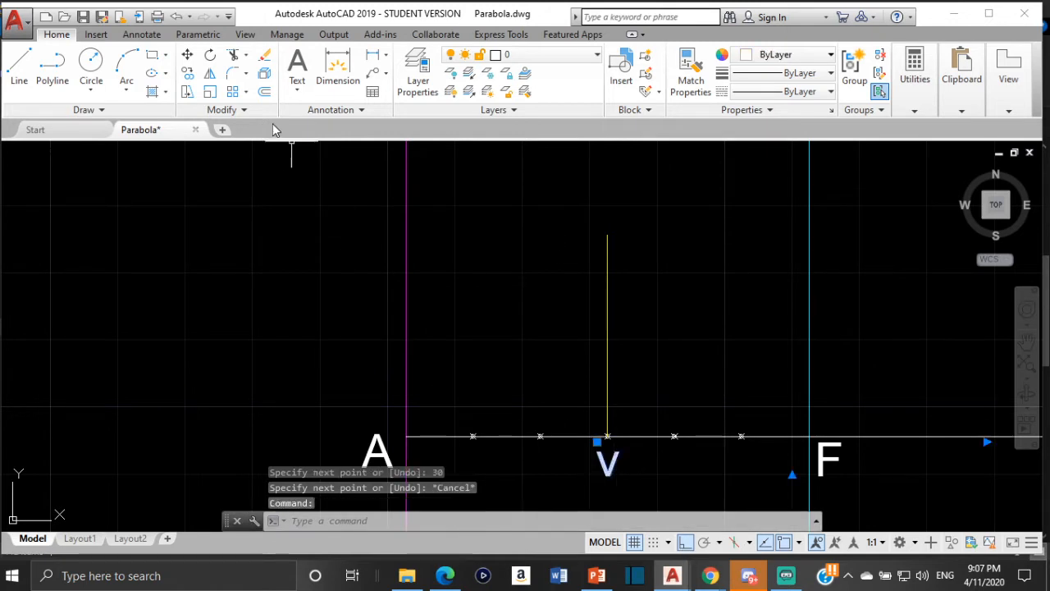
left_click(187, 72)
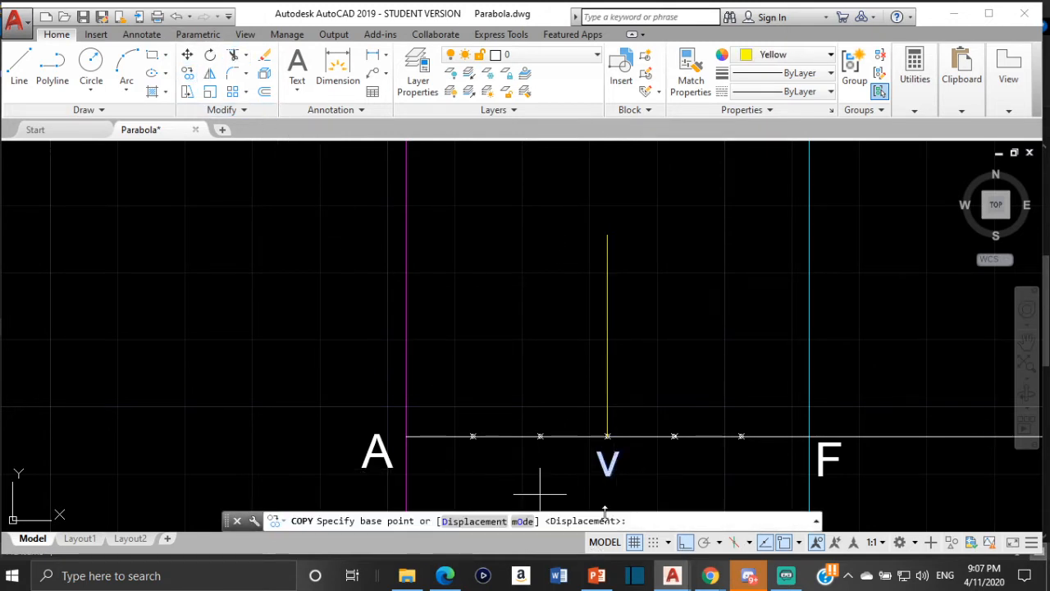
left_click(608, 472)
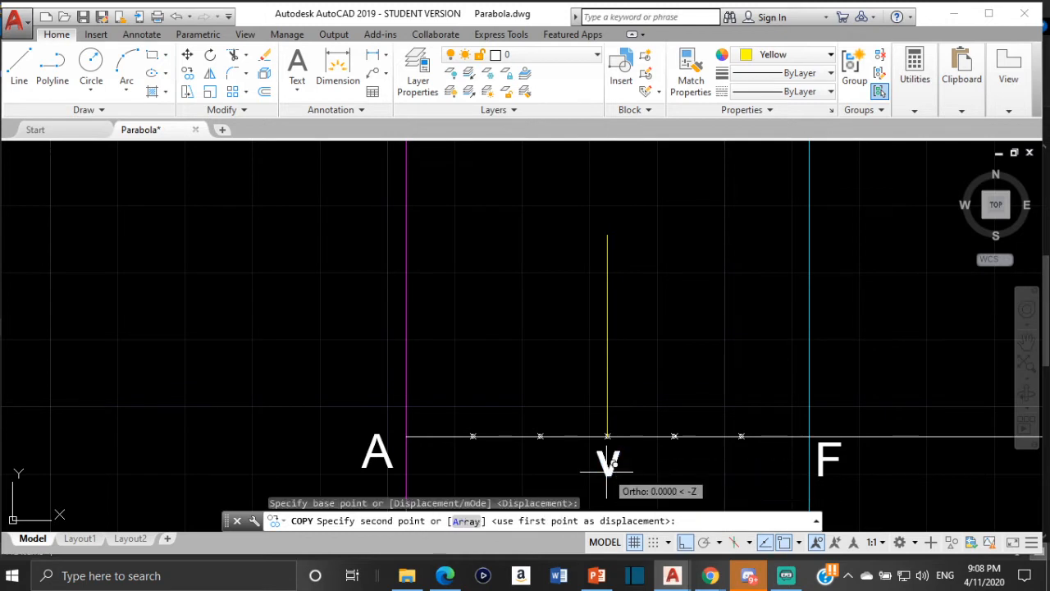
left_click(539, 212)
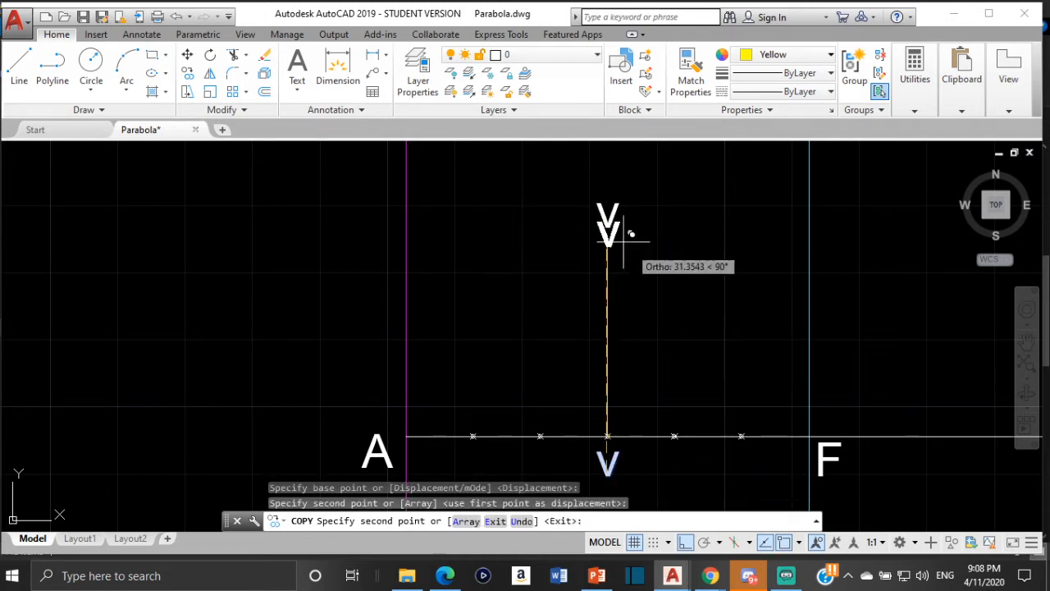
key("Escape")
double_click(608, 213)
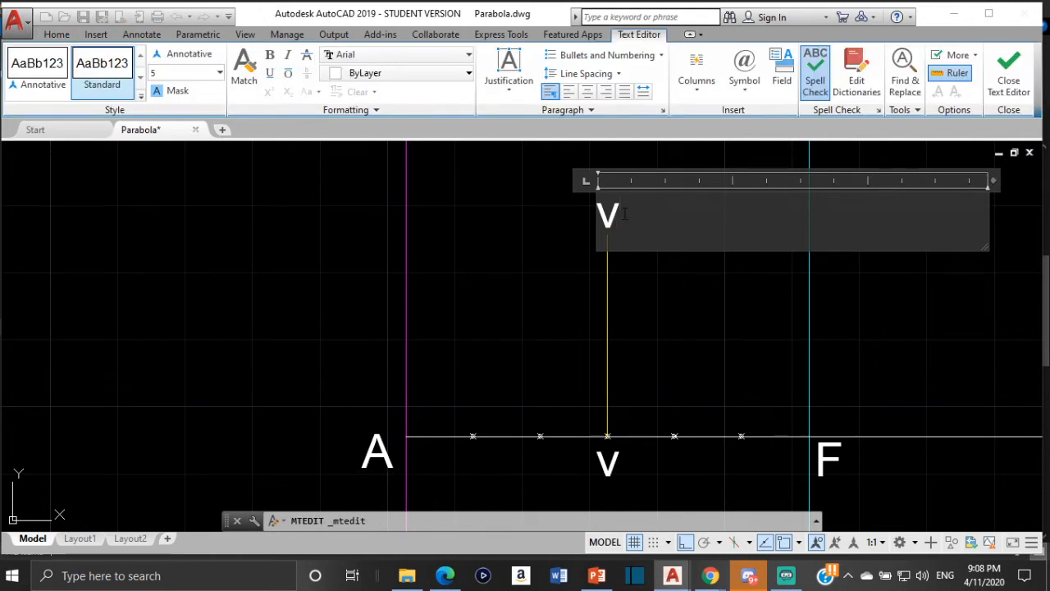
left_click(532, 327)
- Examine how the finished reference parabola's sloping line runs from A through C, and compare it with the new construction around A, v and F
scroll(666, 399, "down", 5)
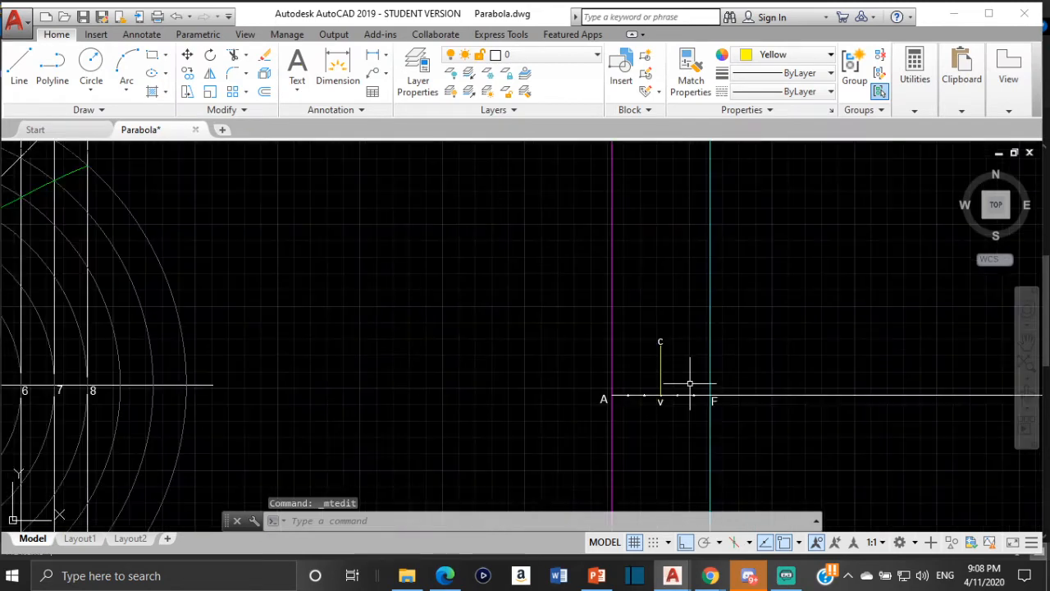
middle_click_drag(354, 320, 682, 317)
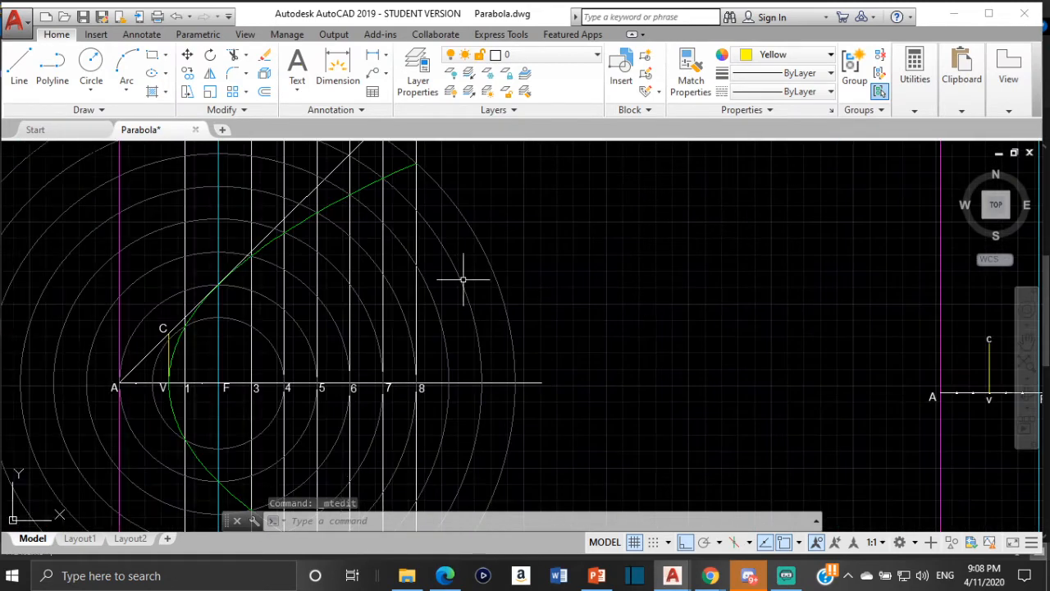
scroll(154, 383, "up", 2)
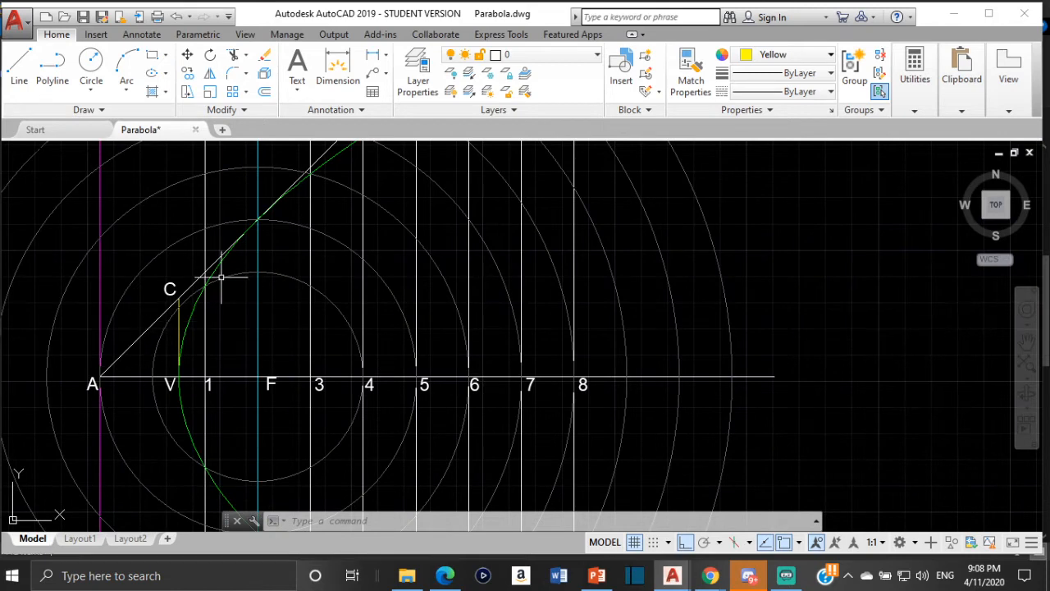
scroll(160, 344, "down", 2)
middle_click_drag(863, 347, 605, 352)
scroll(785, 369, "up", 4)
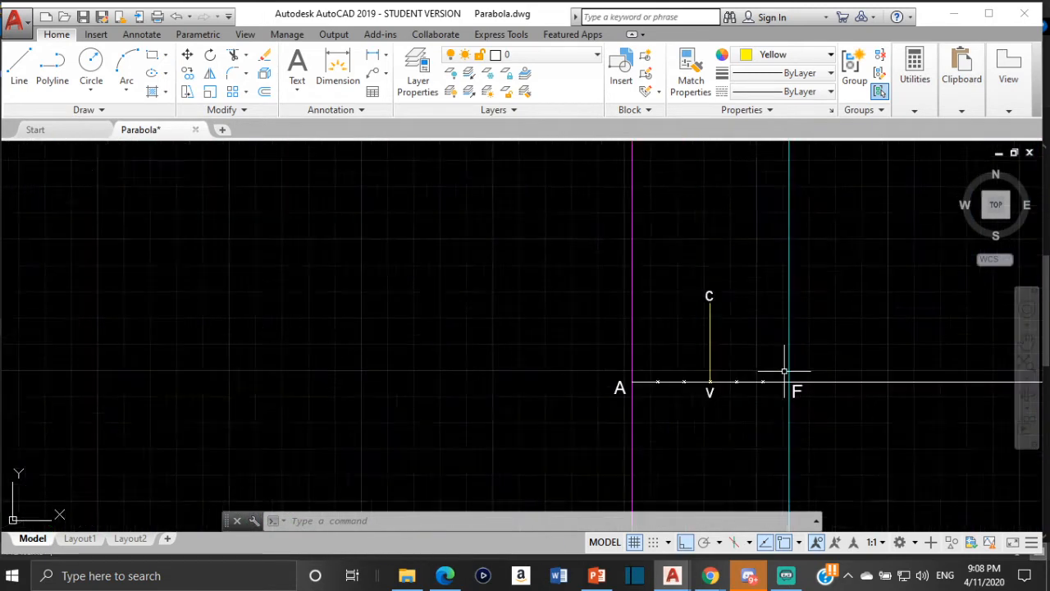
scroll(609, 378, "up", 4)
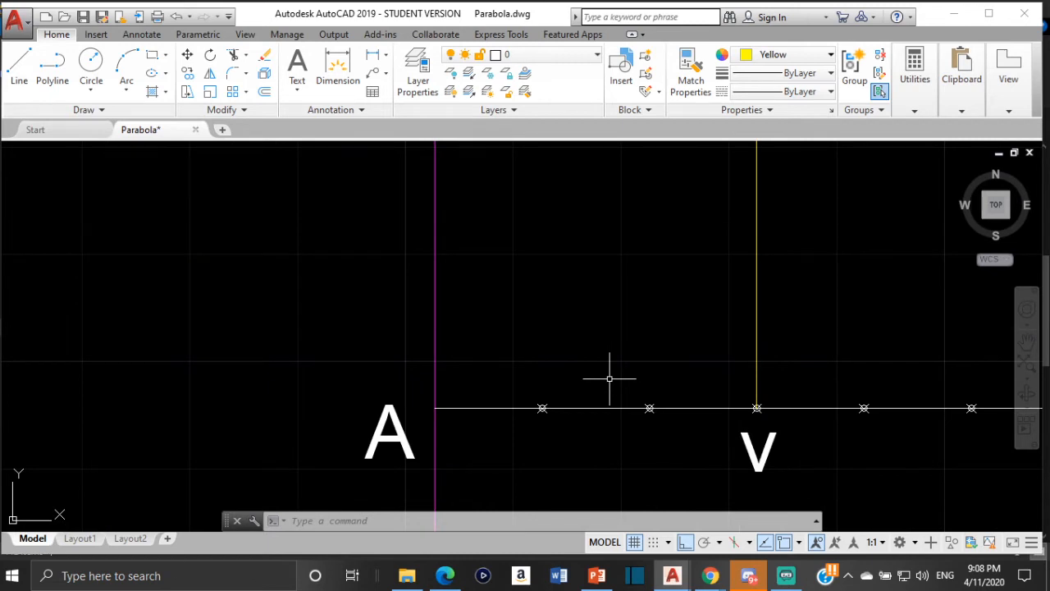
scroll(612, 377, "down", 2)
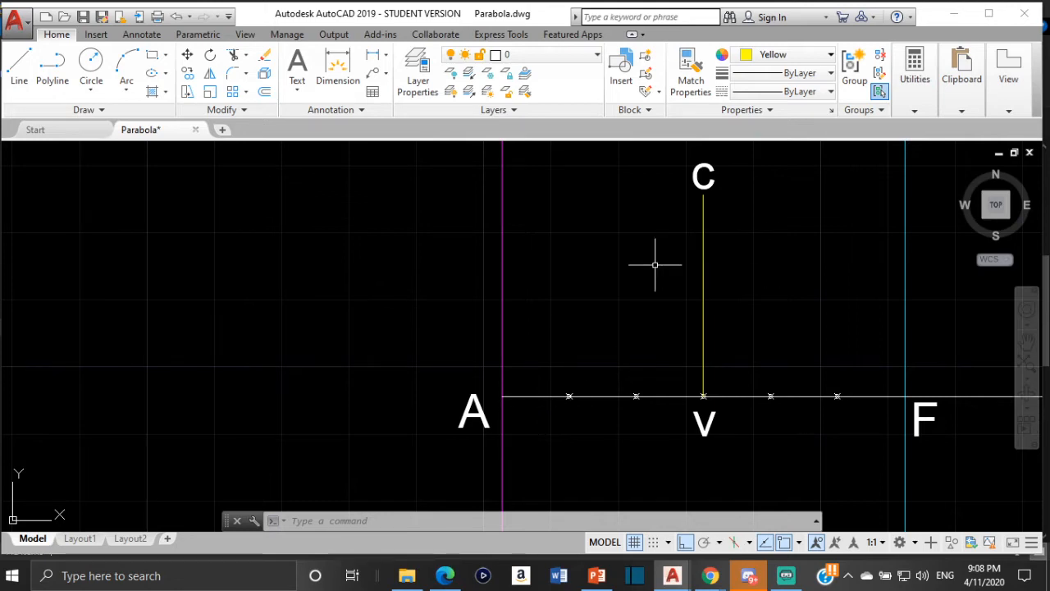
scroll(635, 289, "down", 6)
middle_click_drag(632, 291, 607, 328)
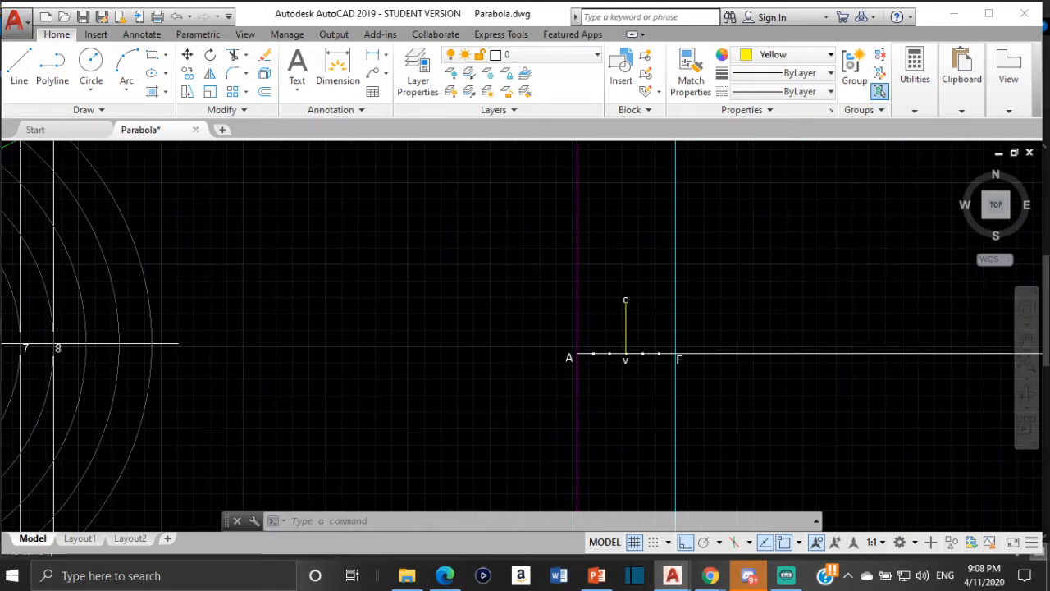
scroll(612, 329, "up", 2)
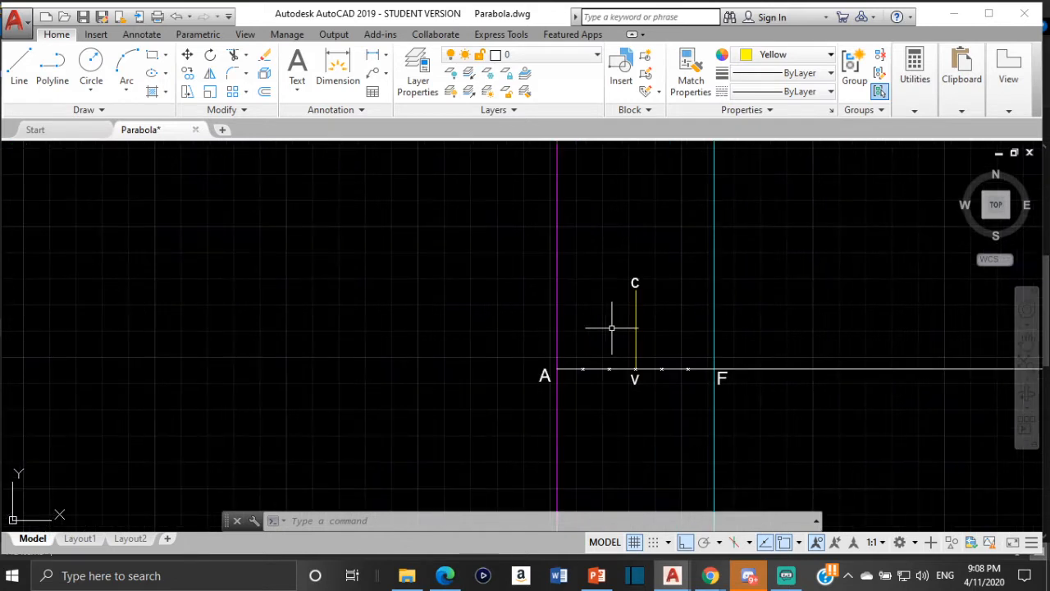
scroll(612, 329, "up", 2)
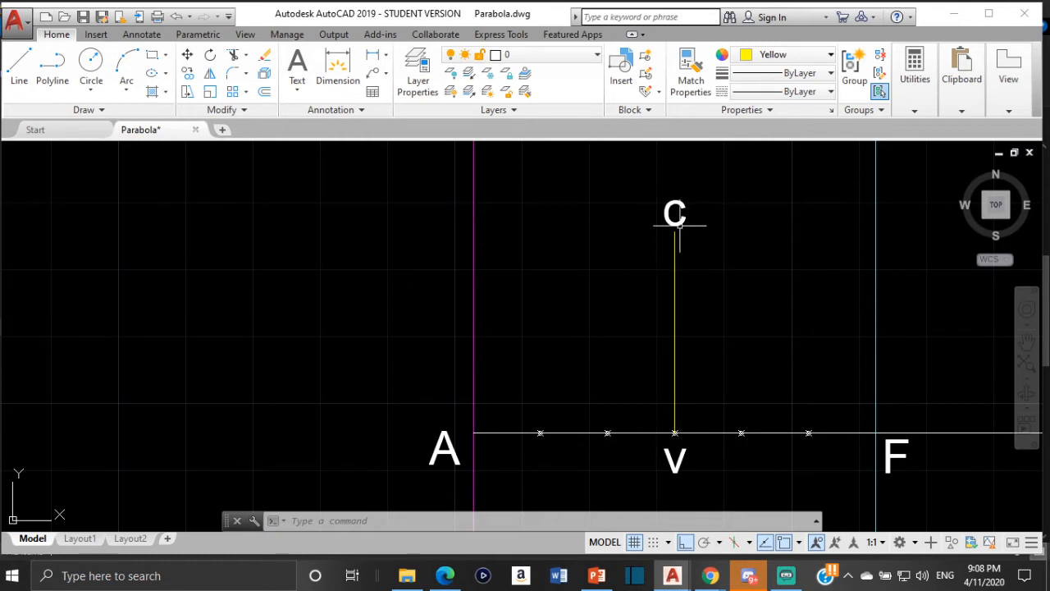
- Try a horizontal line from the yellow line's upper end at c to the magenta directrix, and erase it
left_click(9, 74)
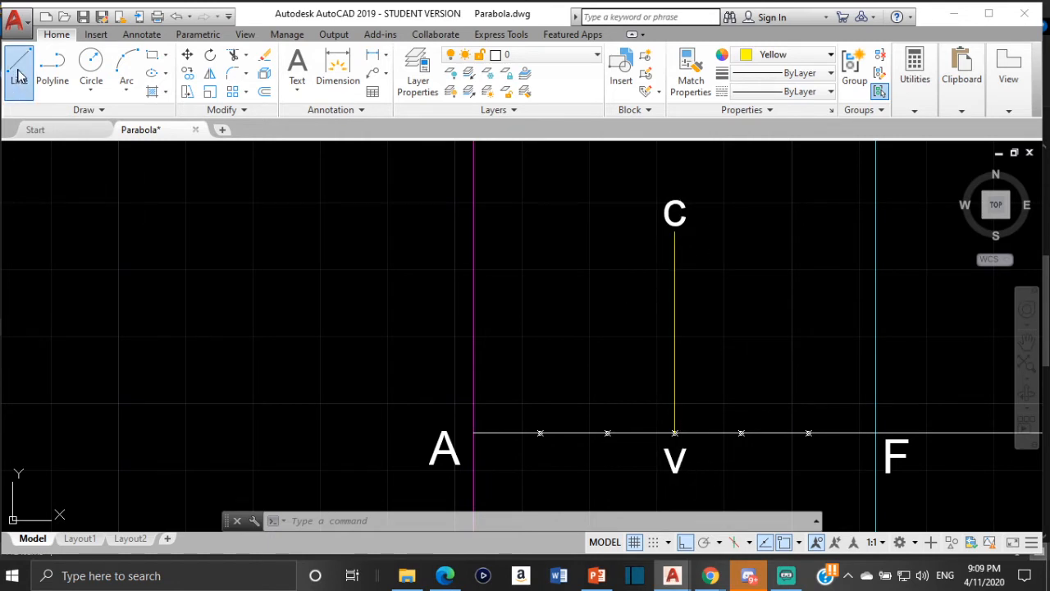
left_click(675, 233)
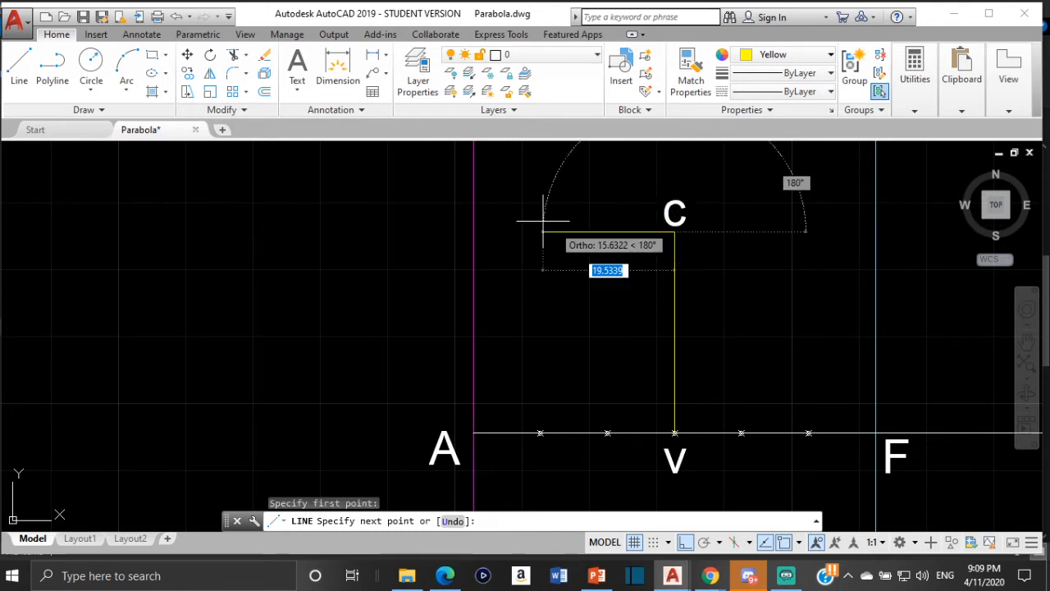
left_click(473, 233)
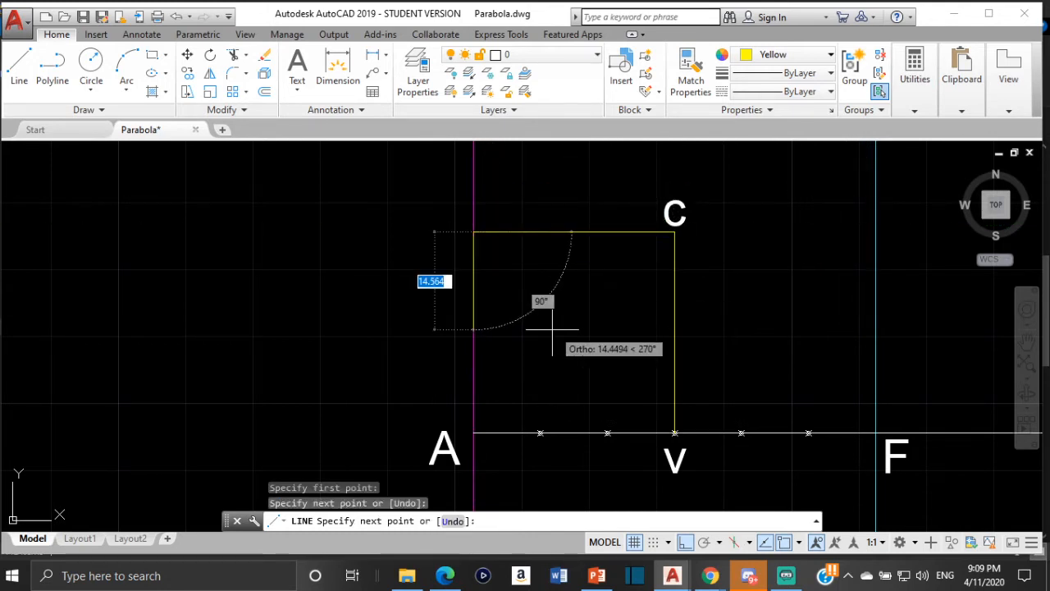
key("Escape")
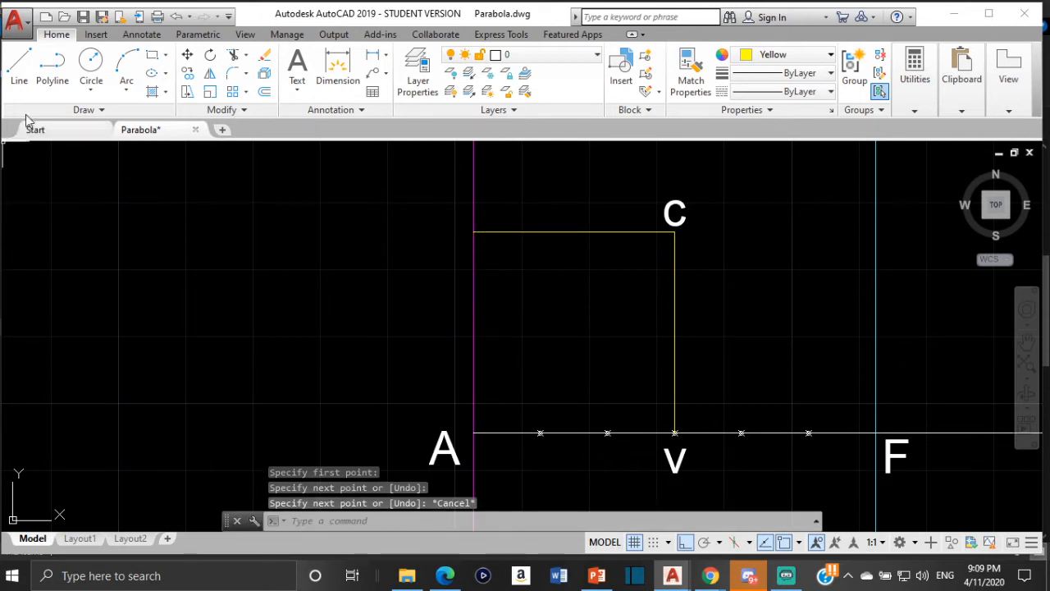
left_click(19, 67)
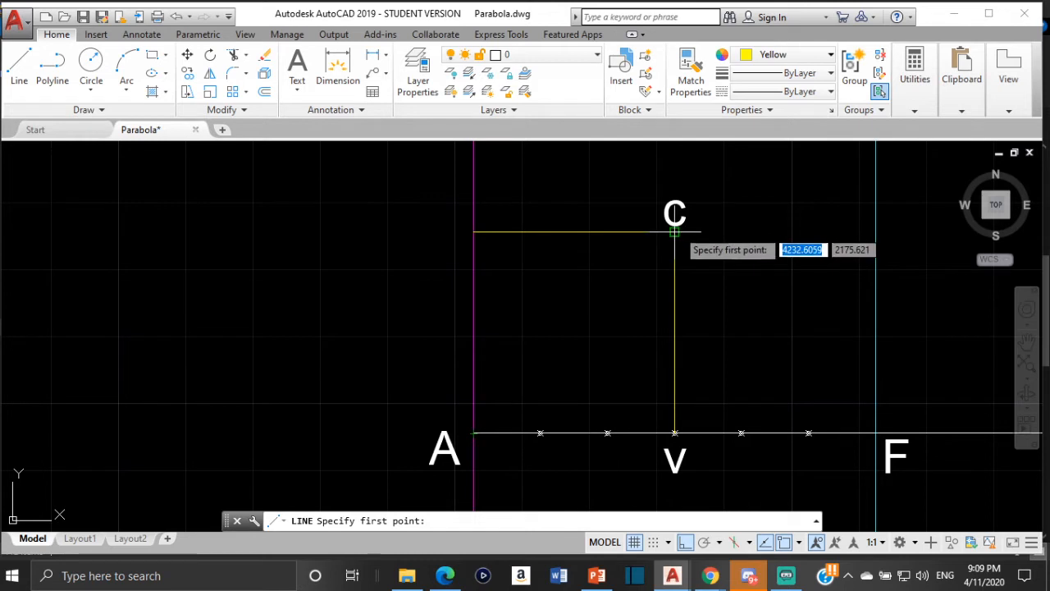
key("Escape")
key("Escape")
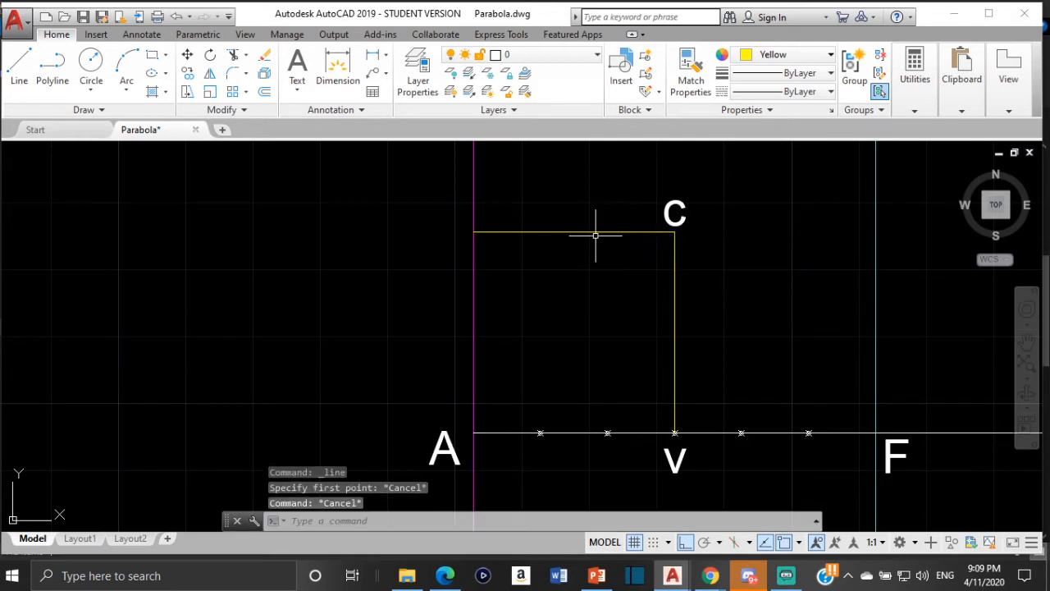
left_click(596, 232)
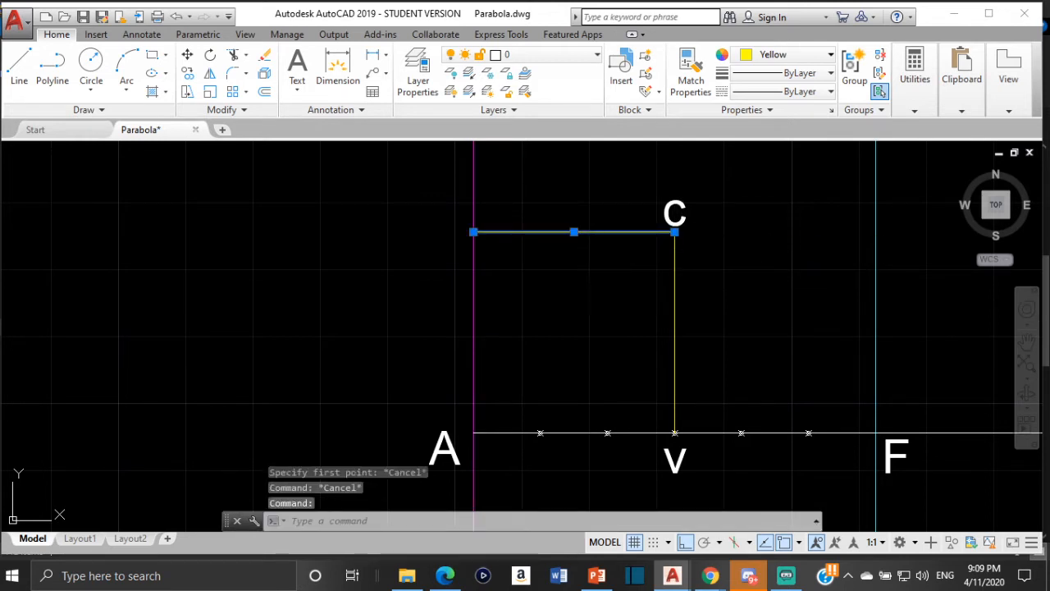
key("Delete")
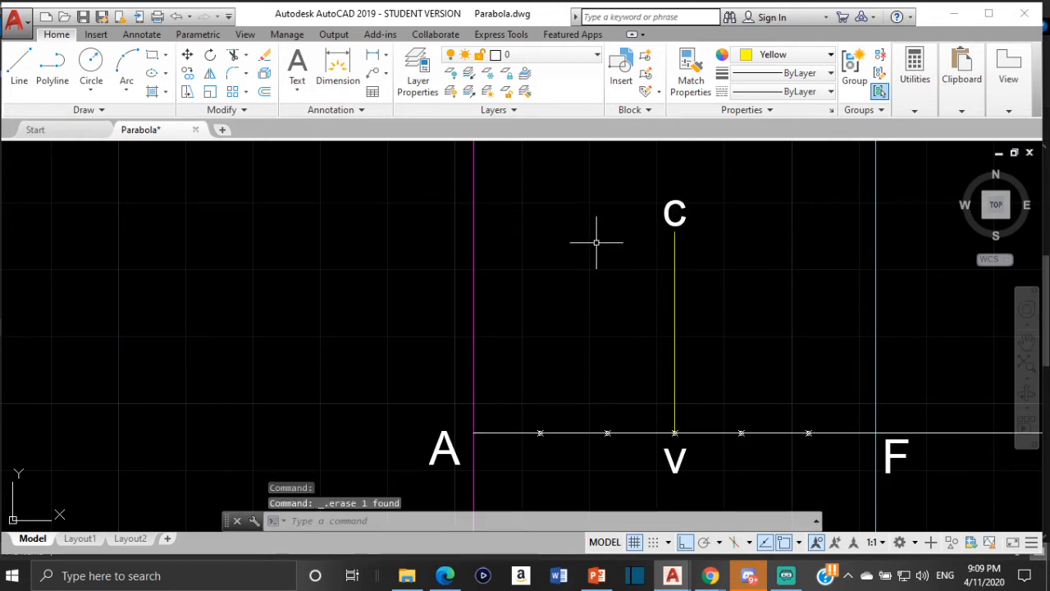
- Turn on polar tracking and check that its angle increment is 45 degrees
left_click(19, 70)
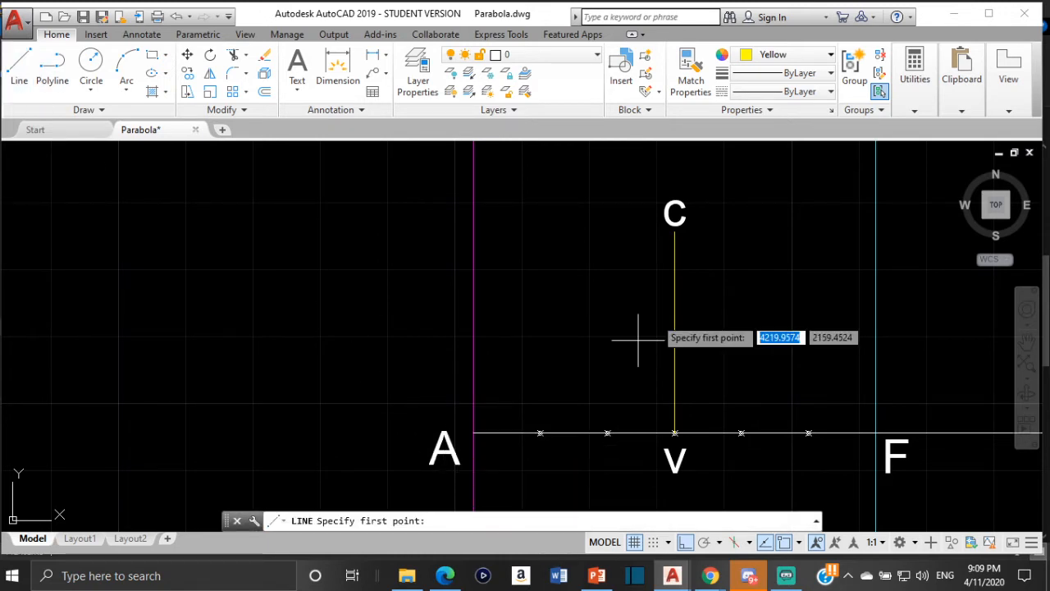
scroll(710, 246, "down", 2)
scroll(710, 247, "down", 2)
middle_click_drag(703, 248, 527, 293)
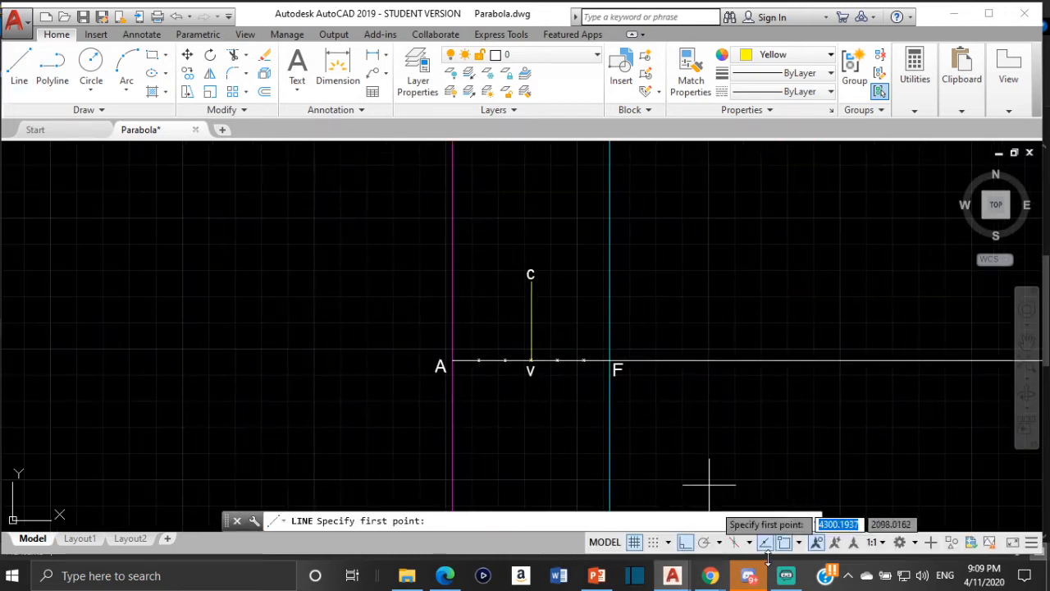
left_click(705, 542)
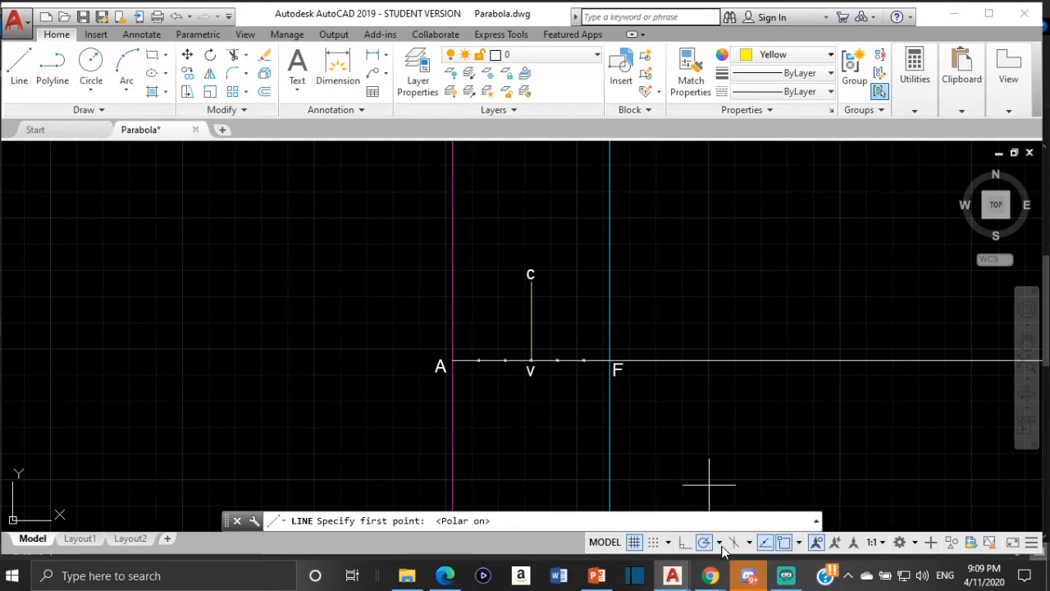
left_click(719, 545)
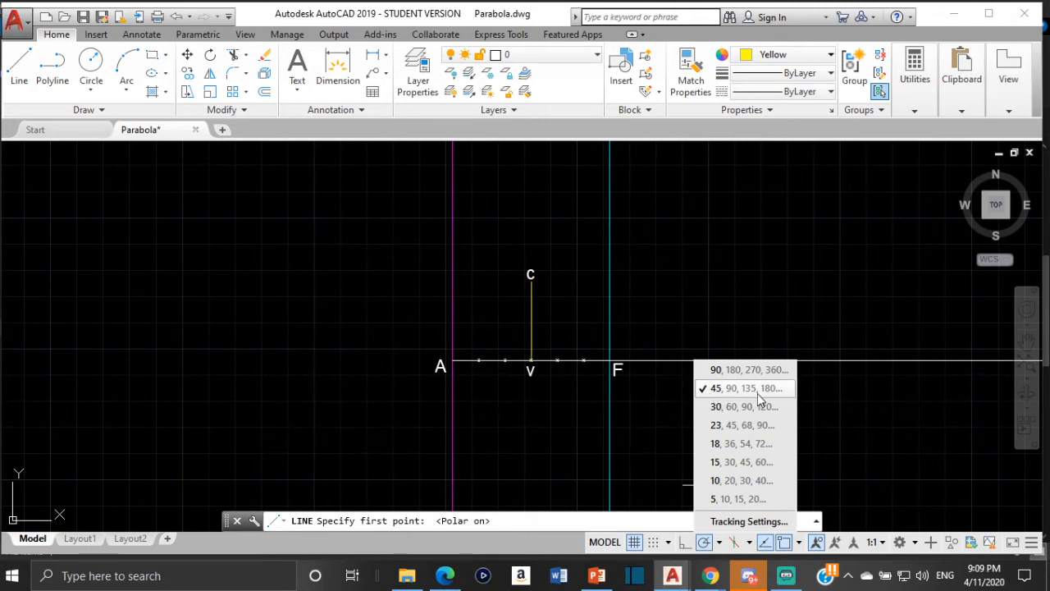
left_click(654, 445)
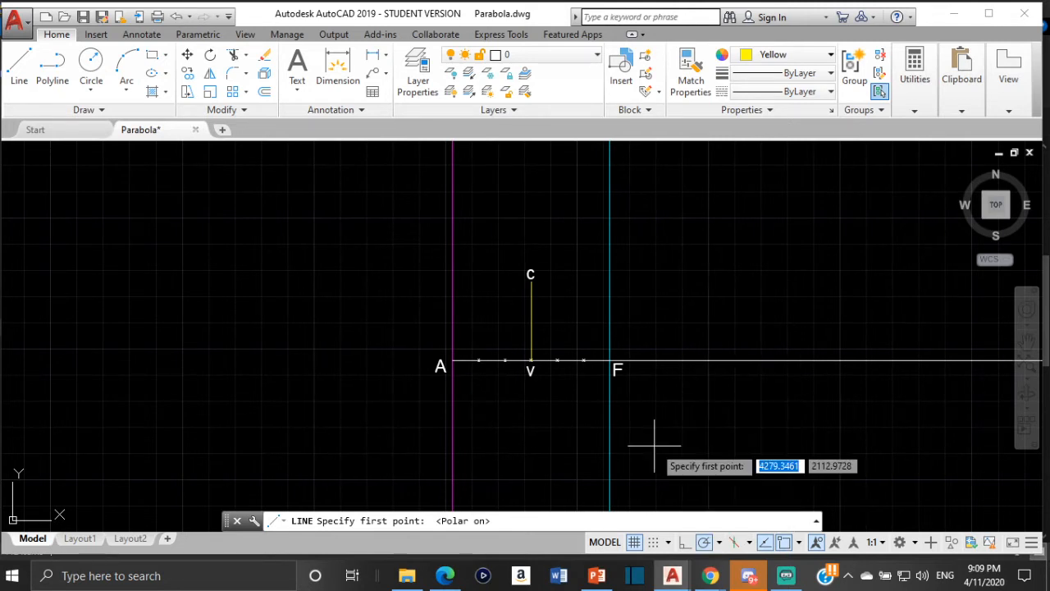
- Draw a line about 278 units long at 45 degrees from A on the directrix, passing through c
left_click(19, 66)
scroll(394, 349, "up", 2)
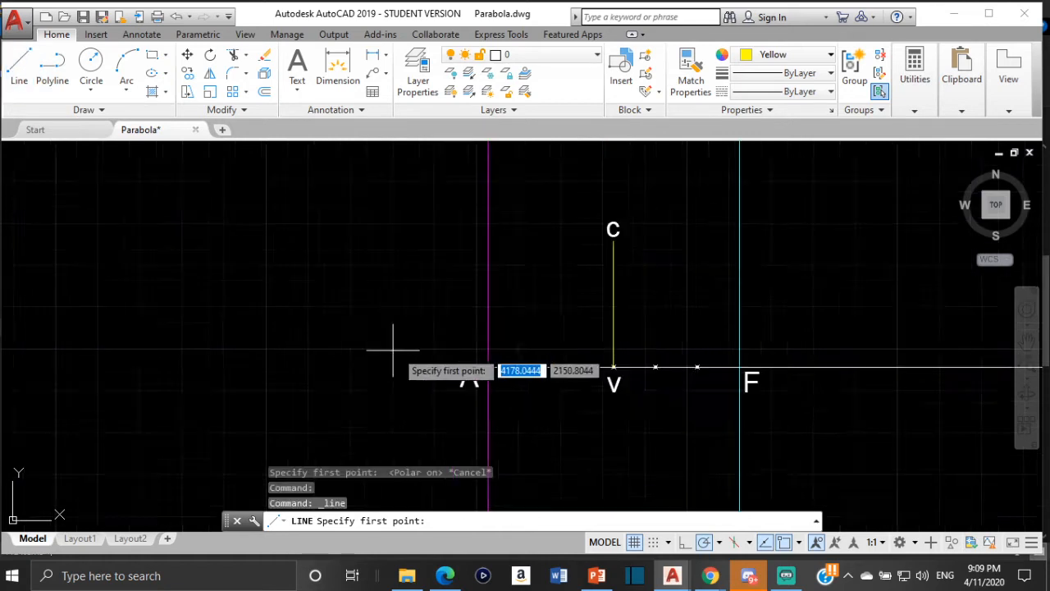
scroll(419, 362, "up", 5)
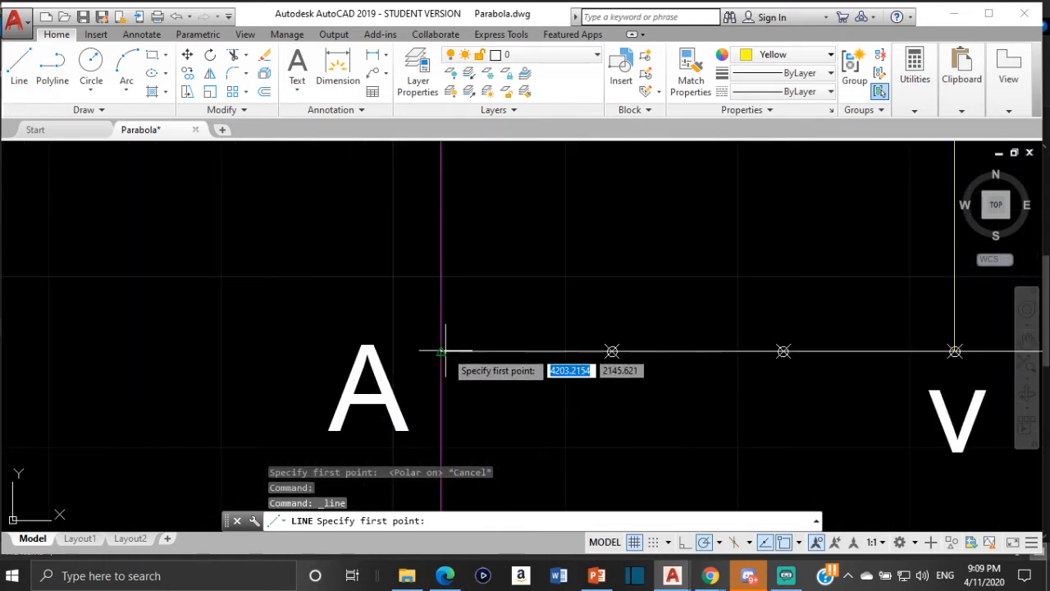
left_click(442, 351)
scroll(514, 296, "down", 4)
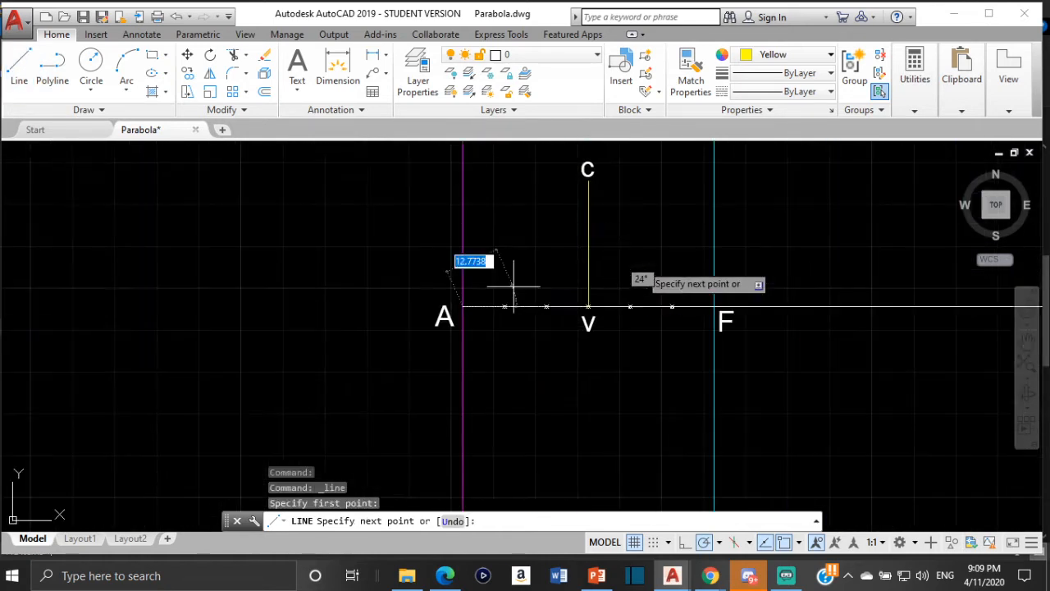
middle_click_drag(604, 188, 364, 405)
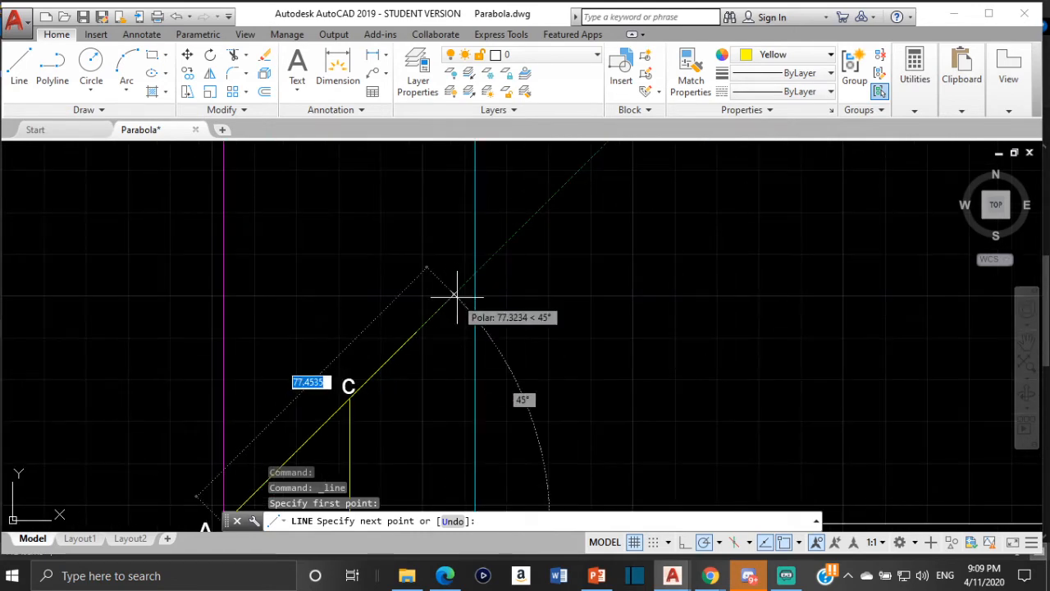
middle_click_drag(456, 299, 441, 333)
middle_click_drag(493, 292, 303, 441)
scroll(456, 328, "down", 6)
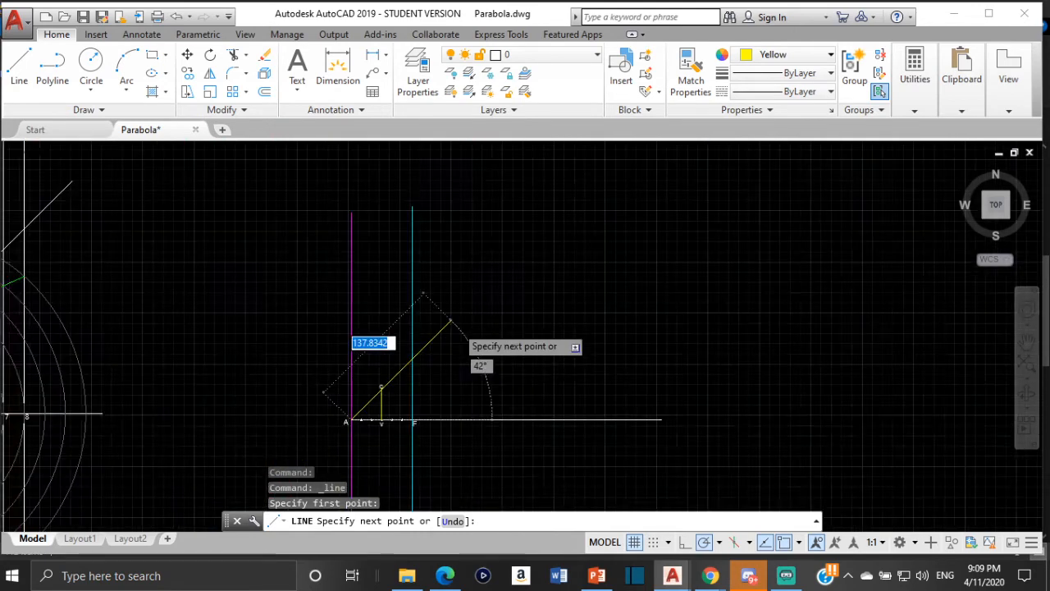
scroll(450, 324, "down", 2)
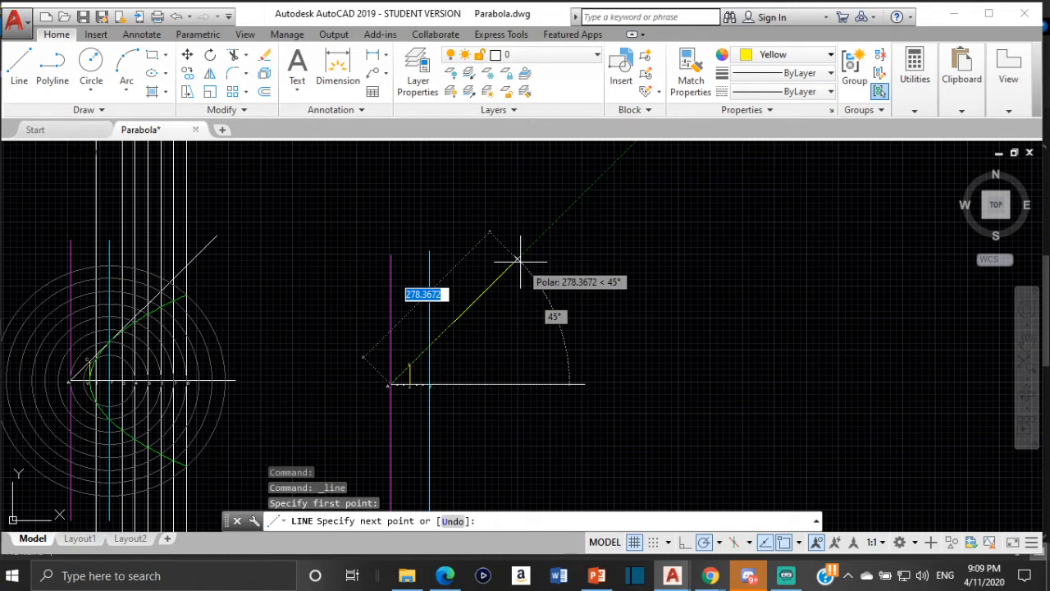
left_click(517, 260)
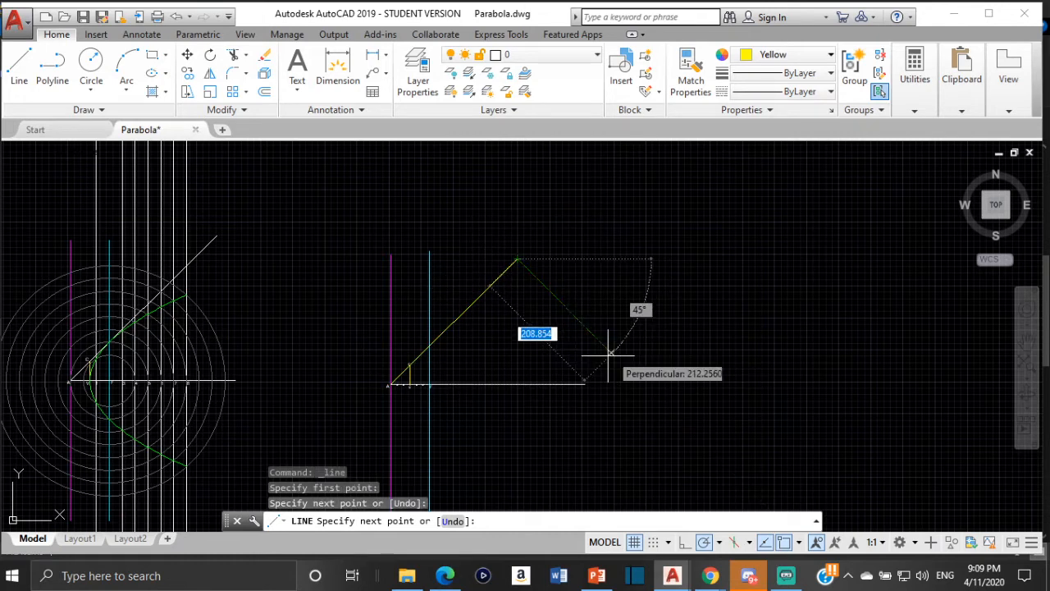
key("Escape")
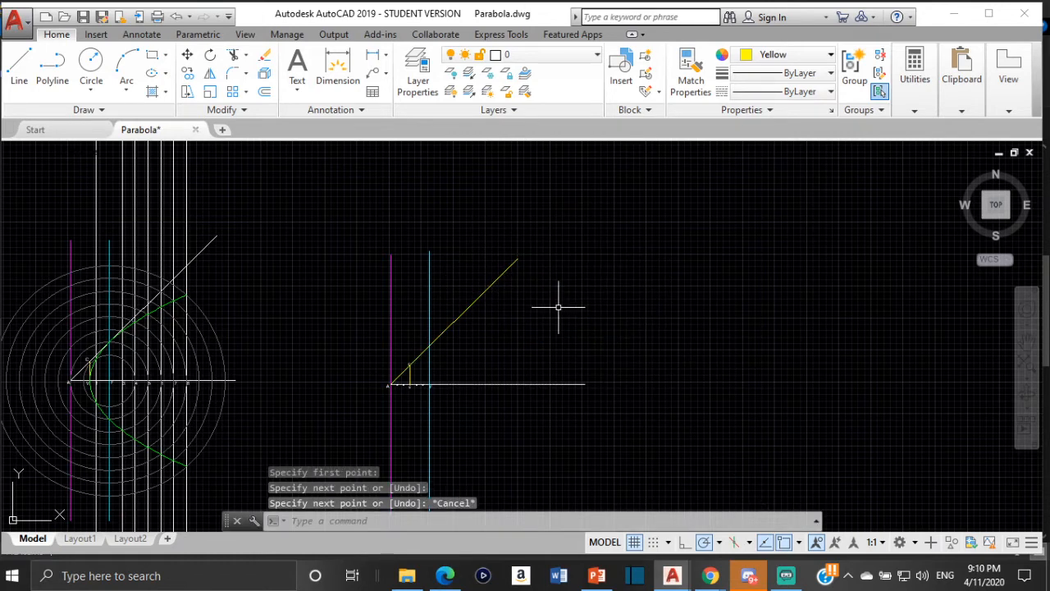
- Change the color of the 45-degree line from A through c to white (255,255,255)
left_click(478, 301)
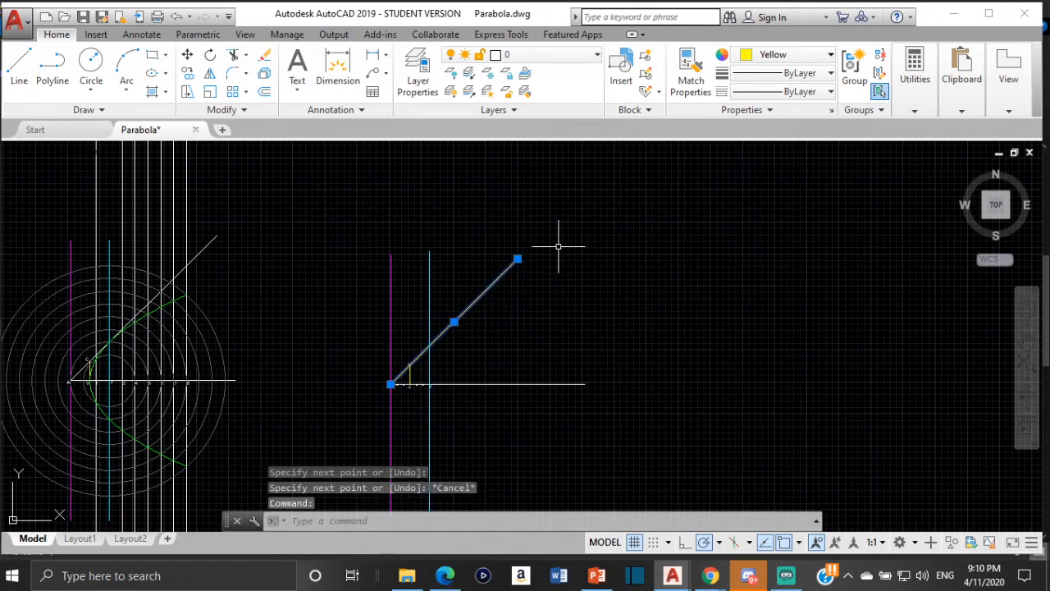
left_click(771, 55)
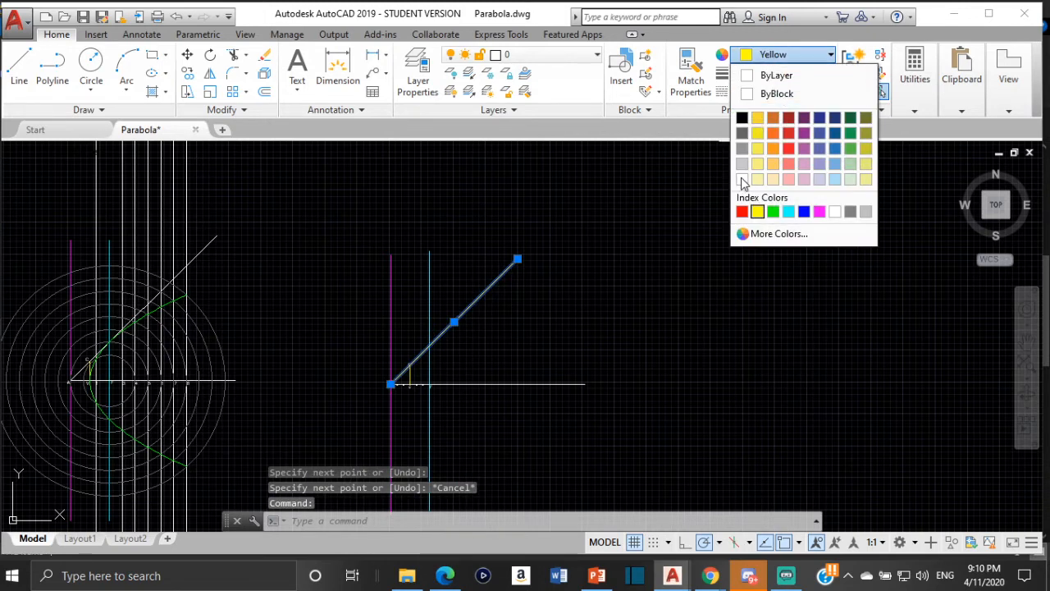
left_click(743, 179)
left_click(741, 175)
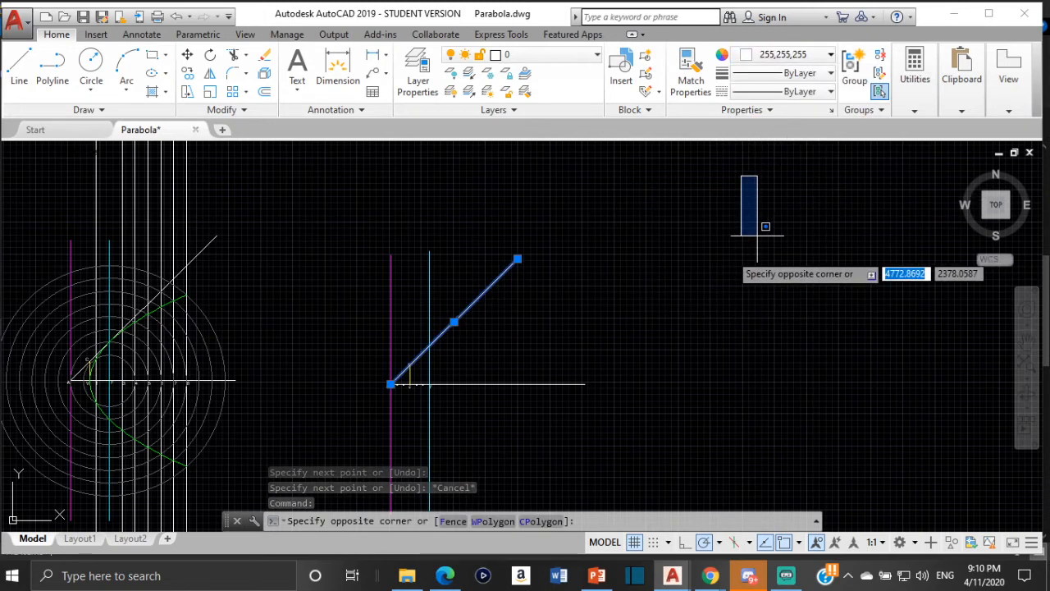
key("Escape")
key("Escape")
- Examine closely whether the sloping line passes through the upper end of the yellow vertical line at c
scroll(408, 351, "up", 5)
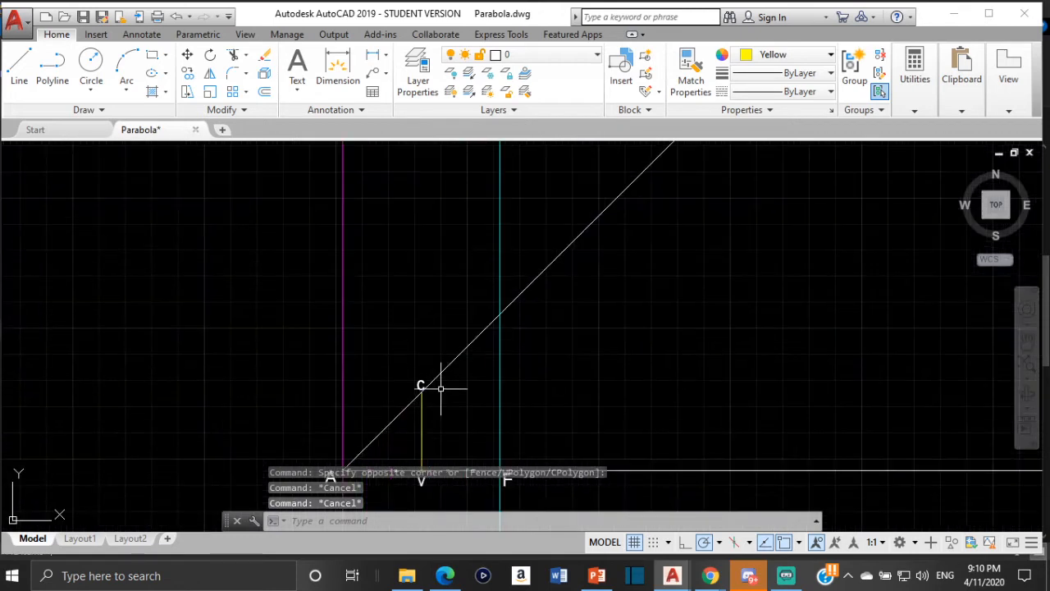
middle_click_drag(446, 387, 445, 260)
scroll(446, 335, "up", 2)
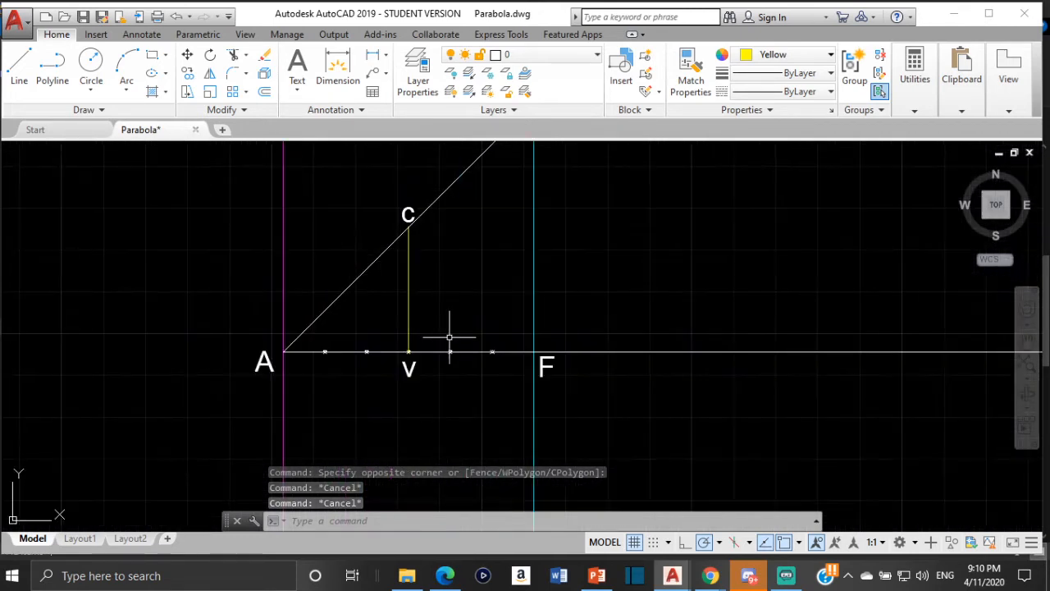
scroll(405, 313, "up", 5)
middle_click_drag(459, 209, 493, 320)
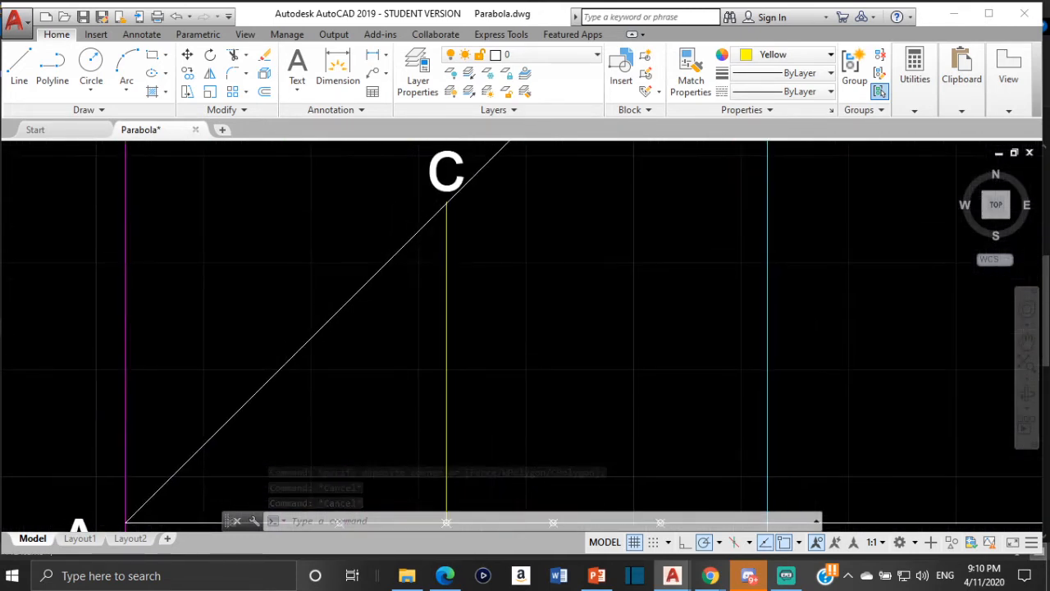
scroll(464, 198, "up", 5)
scroll(422, 221, "up", 5)
scroll(398, 186, "up", 4)
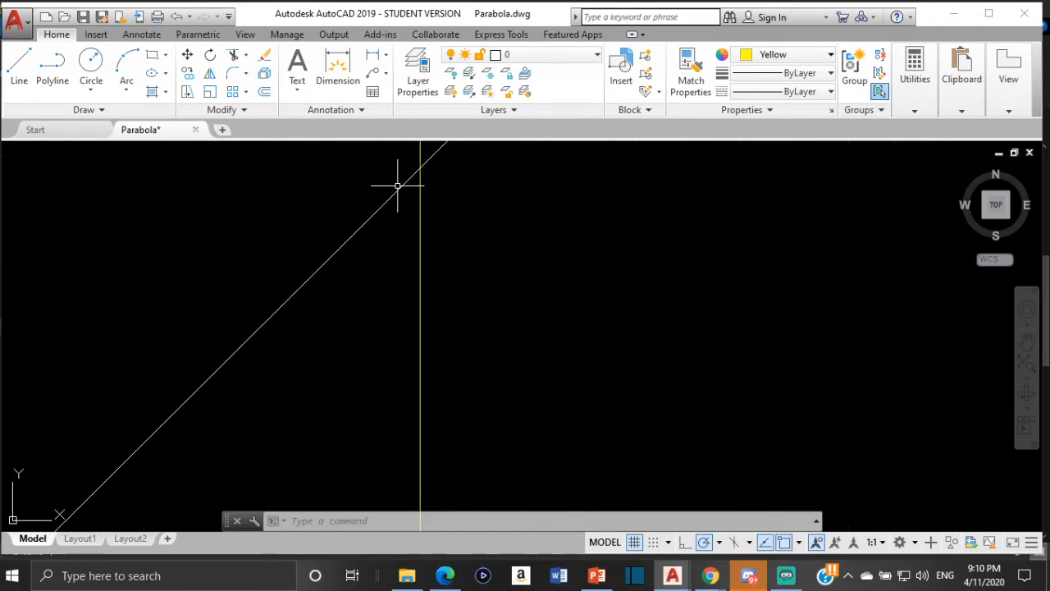
scroll(398, 186, "down", 5)
mouse_move(403, 180)
middle_mouse_down()
mouse_move(416, 207)
mouse_move(405, 225)
middle_mouse_up()
scroll(425, 192, "up", 4)
scroll(409, 205, "up", 2)
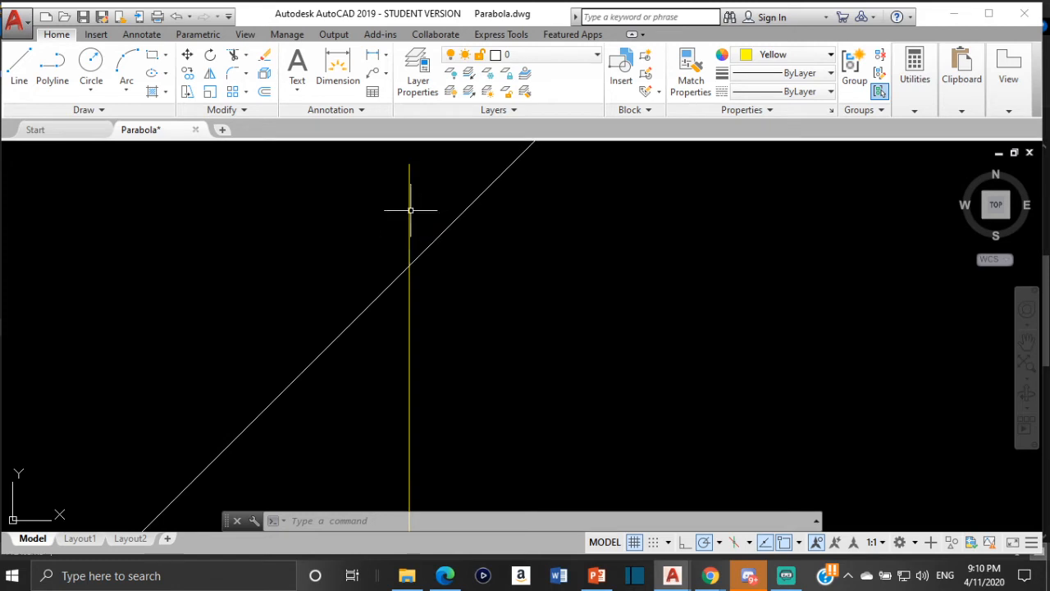
scroll(410, 205, "down", 1)
scroll(364, 263, "down", 3)
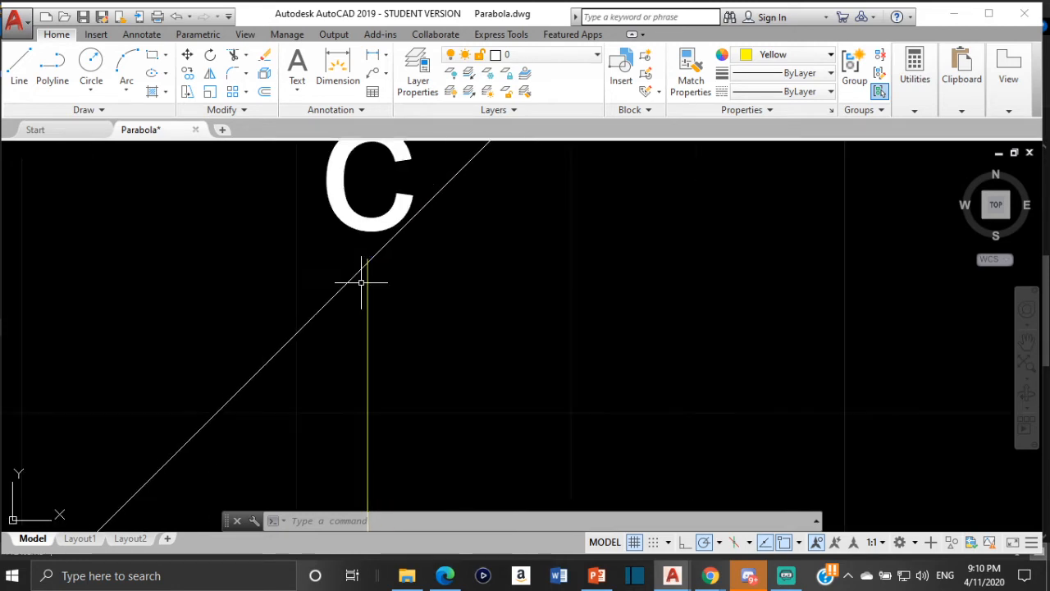
- Examine where the sloping line starts at the directrix and horizontal axis by A, and recheck its crossing with the yellow line at c
middle_click_drag(279, 357, 525, 204)
scroll(497, 234, "down", 6)
middle_click_drag(478, 267, 594, 205)
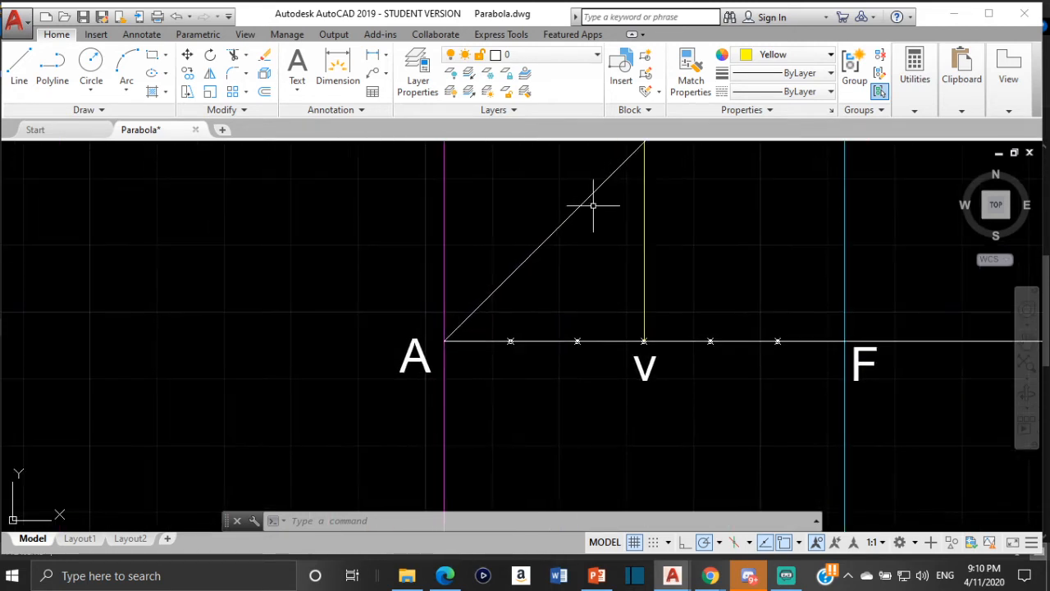
scroll(453, 344, "up", 6)
scroll(441, 340, "up", 6)
scroll(366, 298, "up", 5)
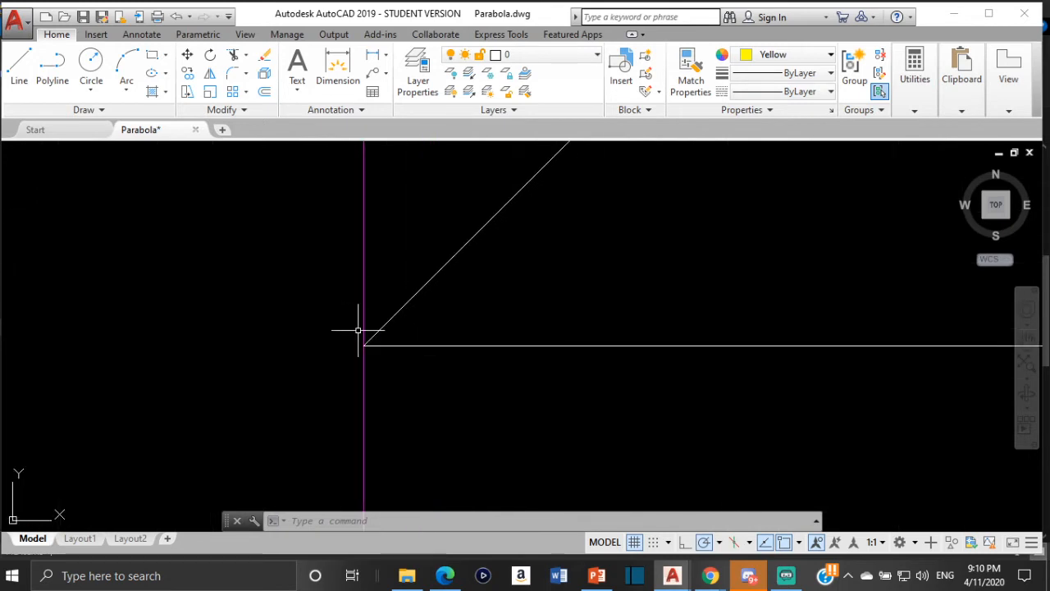
scroll(359, 330, "up", 5)
scroll(378, 372, "up", 10)
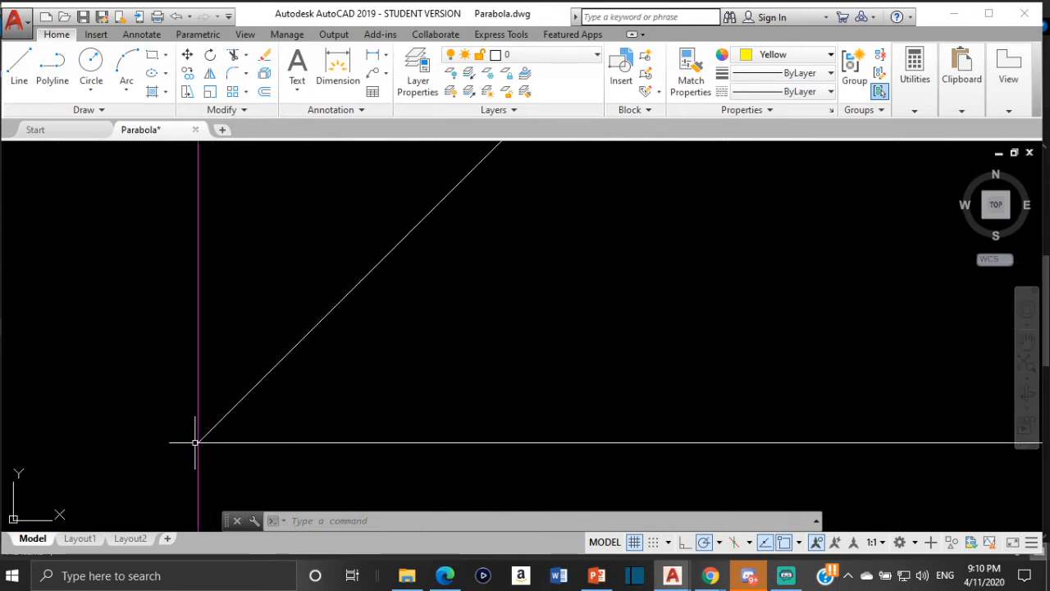
scroll(197, 441, "up", 5)
scroll(229, 460, "up", 14)
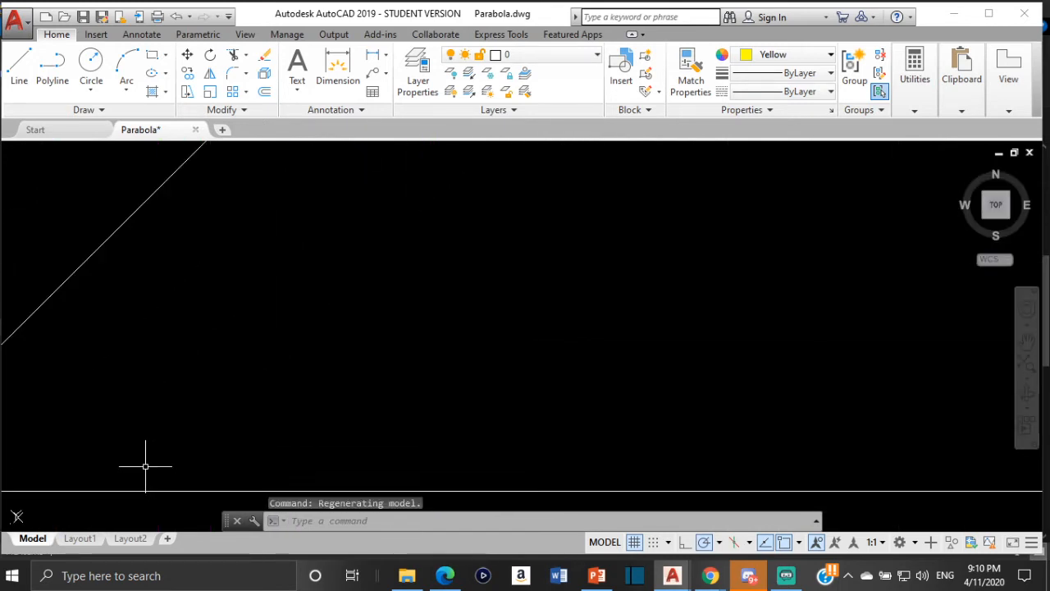
middle_click_drag(145, 467, 575, 316)
scroll(302, 339, "up", 3)
scroll(254, 304, "up", 3)
scroll(216, 317, "up", 3)
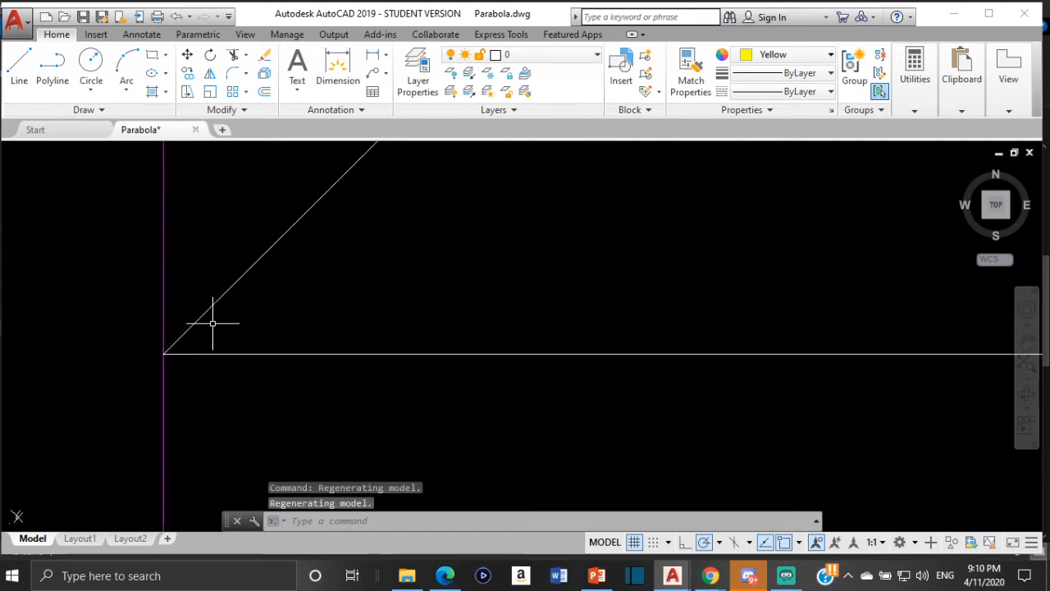
scroll(134, 382, "up", 3)
mouse_move(67, 414)
middle_mouse_down()
mouse_move(282, 374)
mouse_move(338, 347)
mouse_move(284, 383)
middle_mouse_up()
scroll(208, 418, "up", 6)
scroll(316, 362, "down", 3)
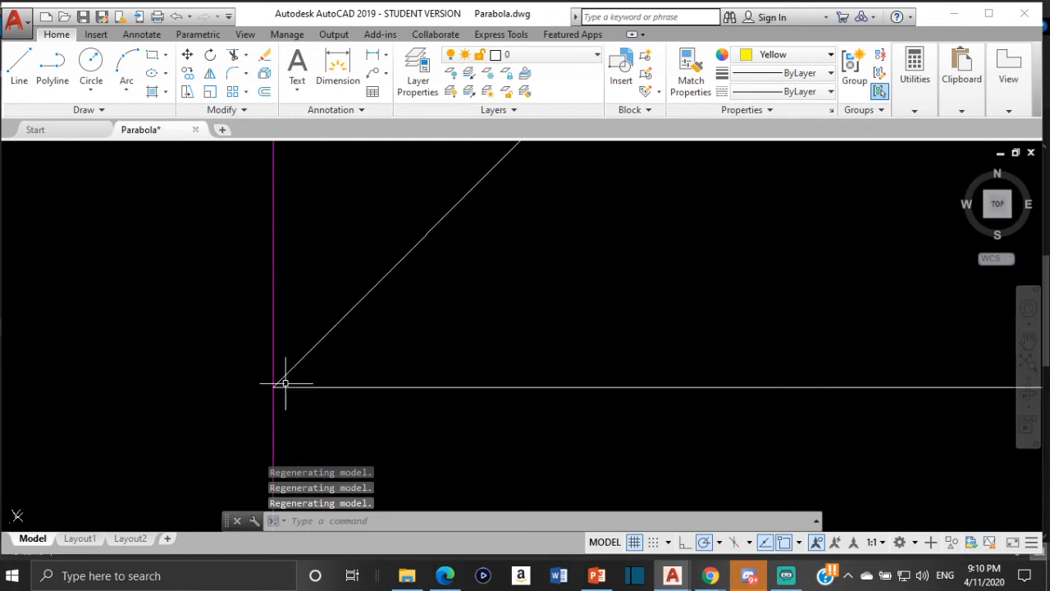
scroll(285, 383, "up", 4)
scroll(313, 367, "up", 4)
scroll(313, 367, "down", 10)
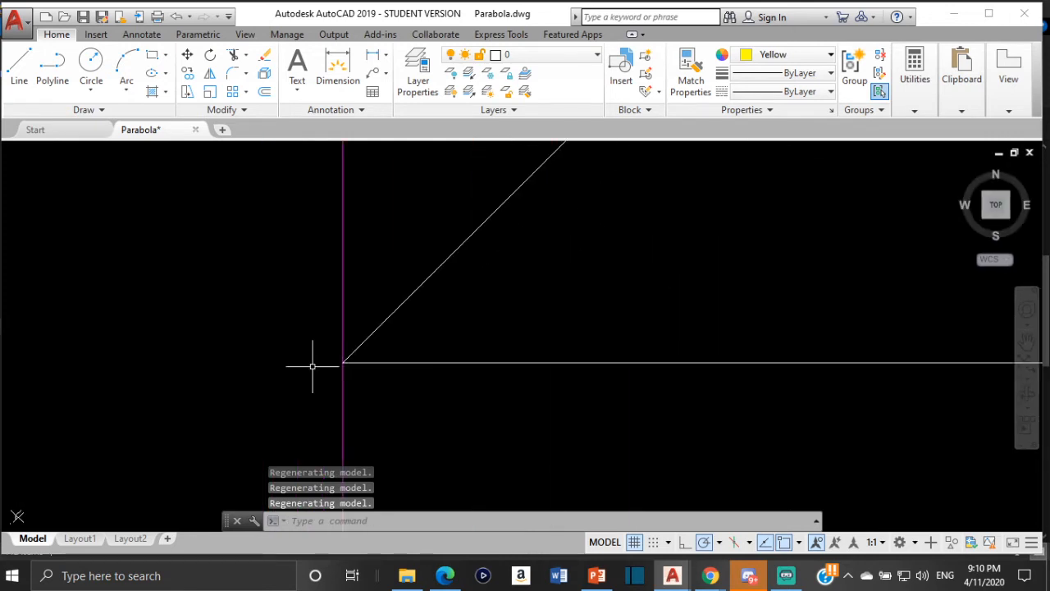
middle_click_drag(349, 361, 538, 280)
scroll(572, 271, "down", 8)
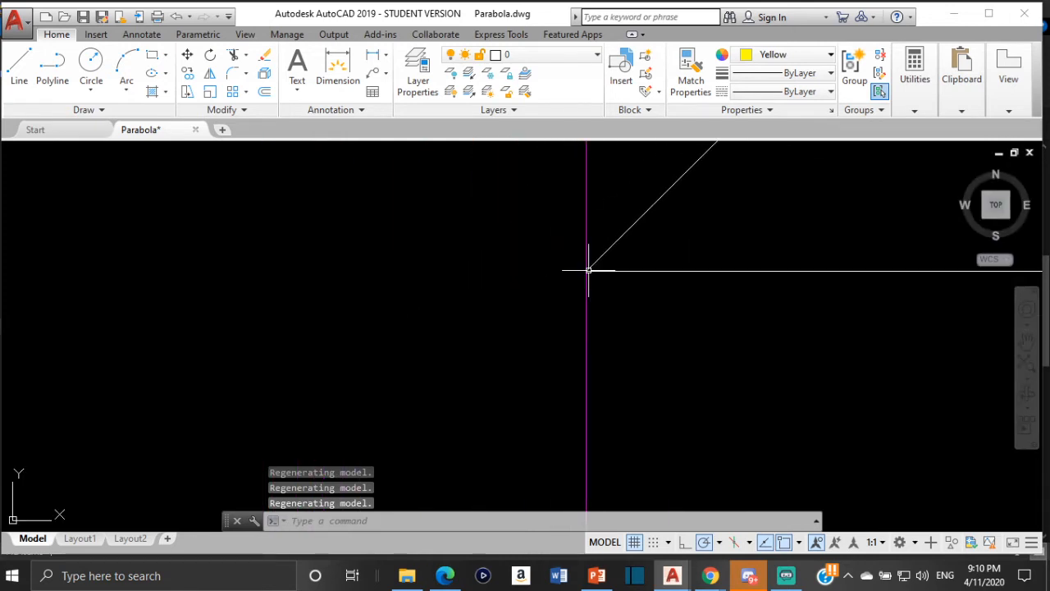
scroll(593, 273, "down", 7)
scroll(607, 268, "down", 10)
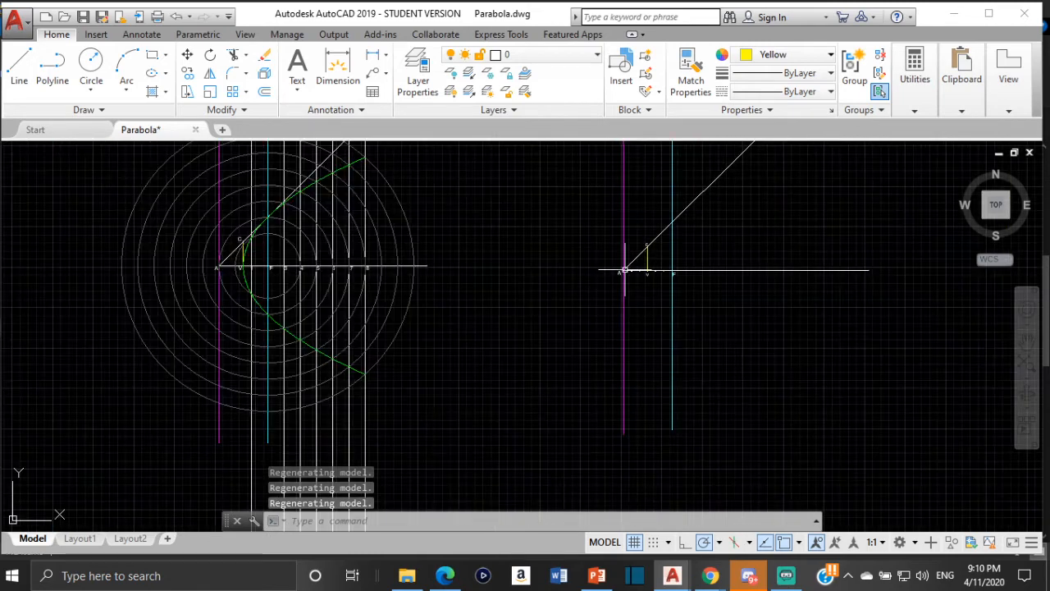
scroll(545, 299, "up", 5)
scroll(472, 298, "up", 3)
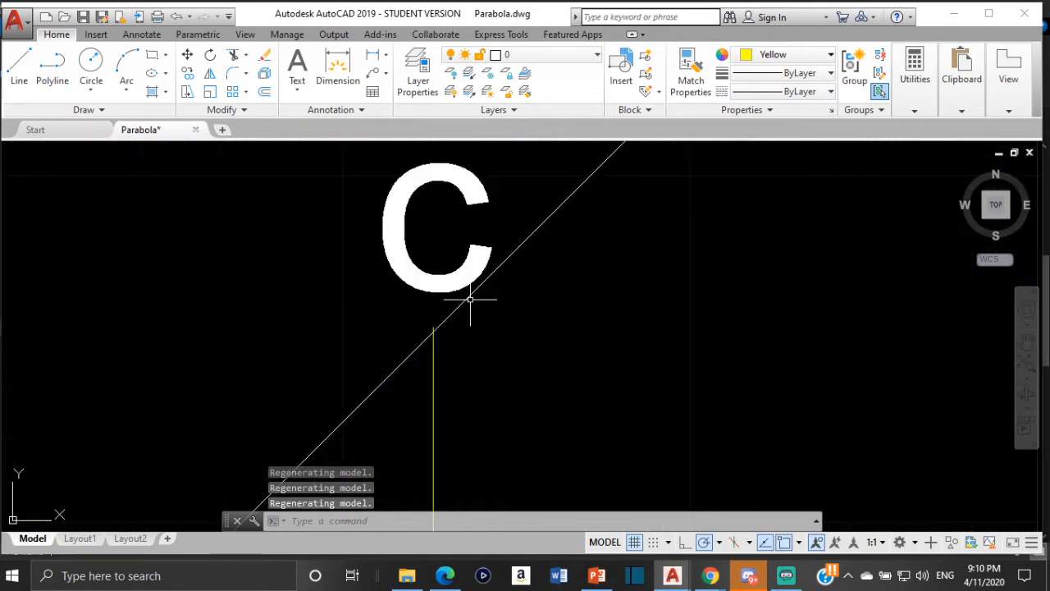
scroll(443, 336, "down", 4)
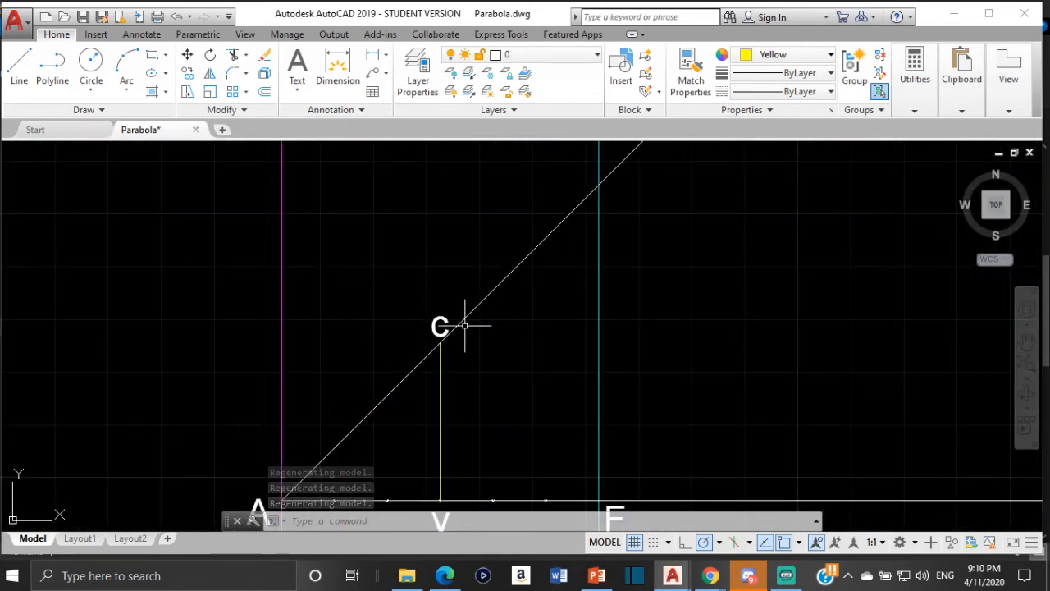
scroll(465, 326, "down", 3)
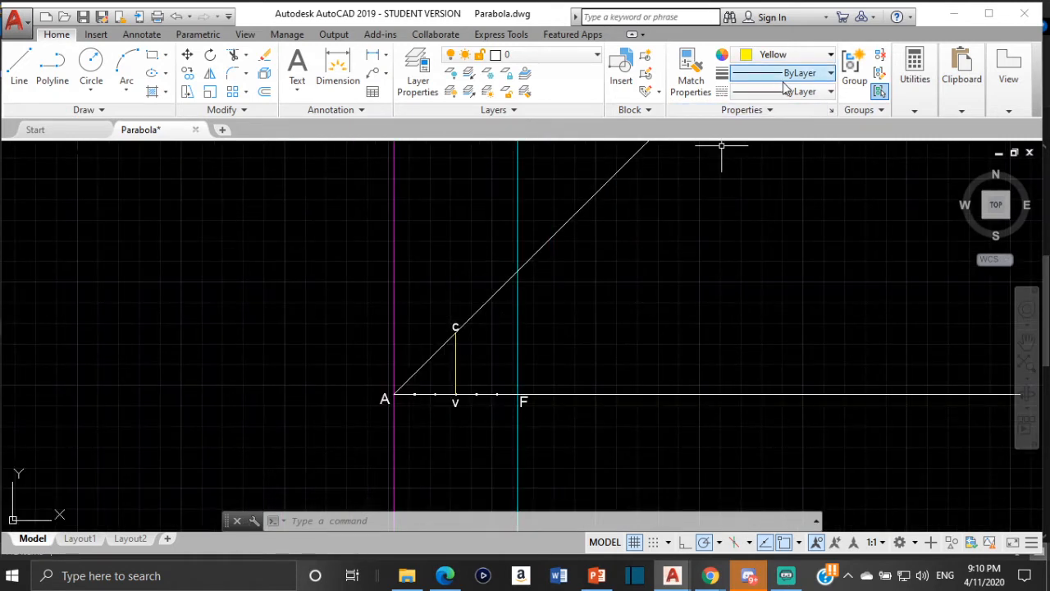
- Measure the distance from point v up to the yellow line's upper end at c
left_click(915, 91)
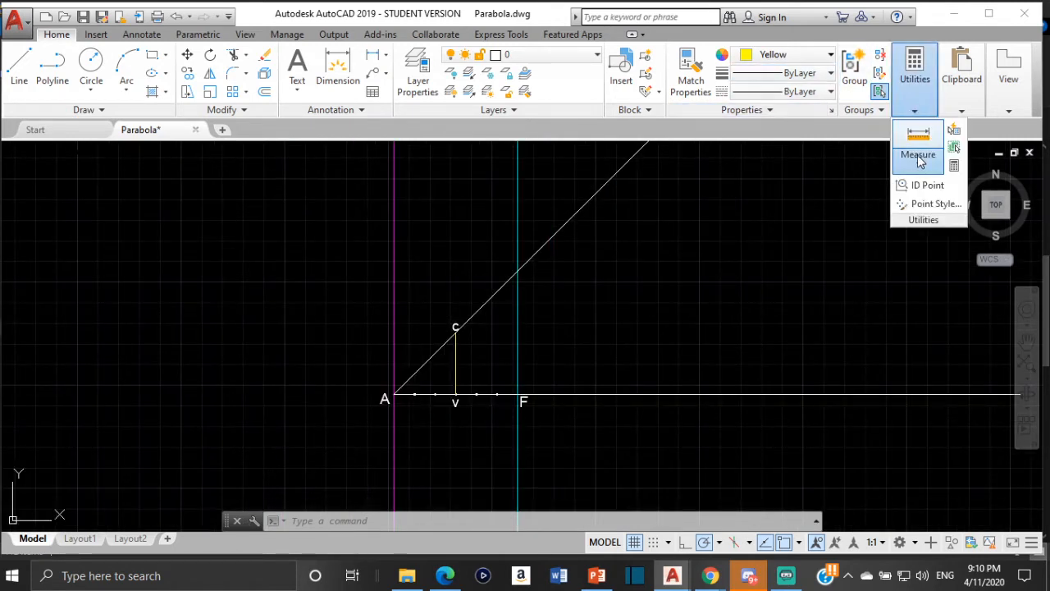
left_click(918, 157)
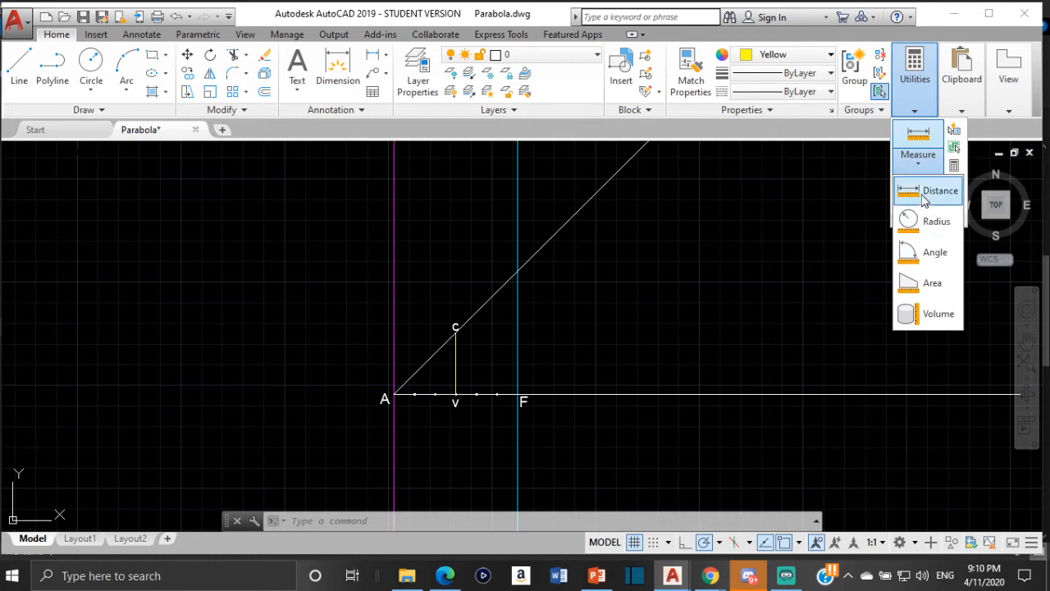
left_click(925, 197)
scroll(460, 393, "up", 8)
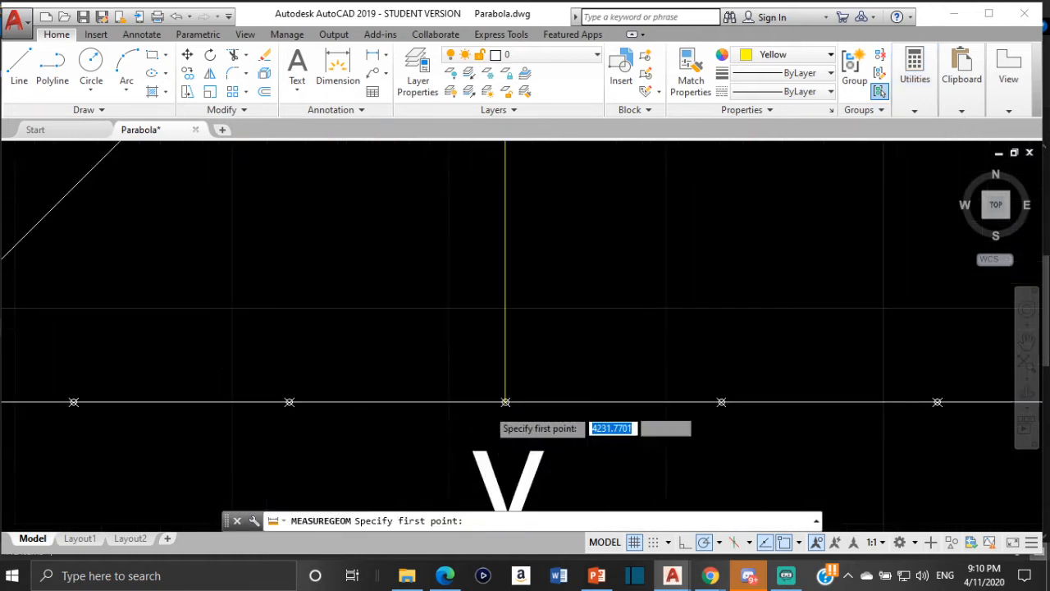
scroll(506, 402, "up", 5)
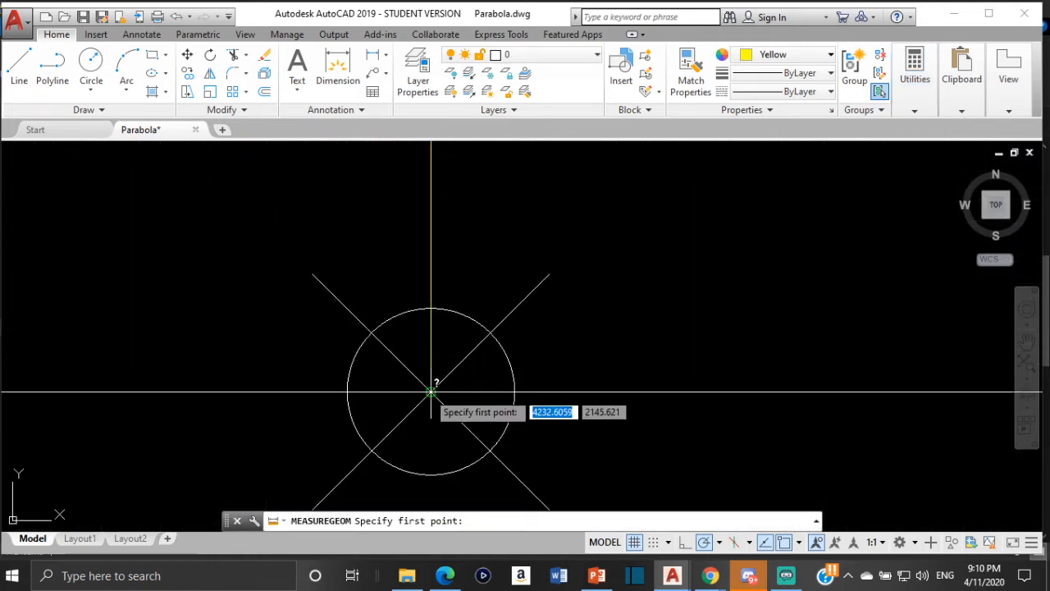
left_click(431, 392)
scroll(456, 279, "down", 10)
middle_click_drag(455, 277, 483, 423)
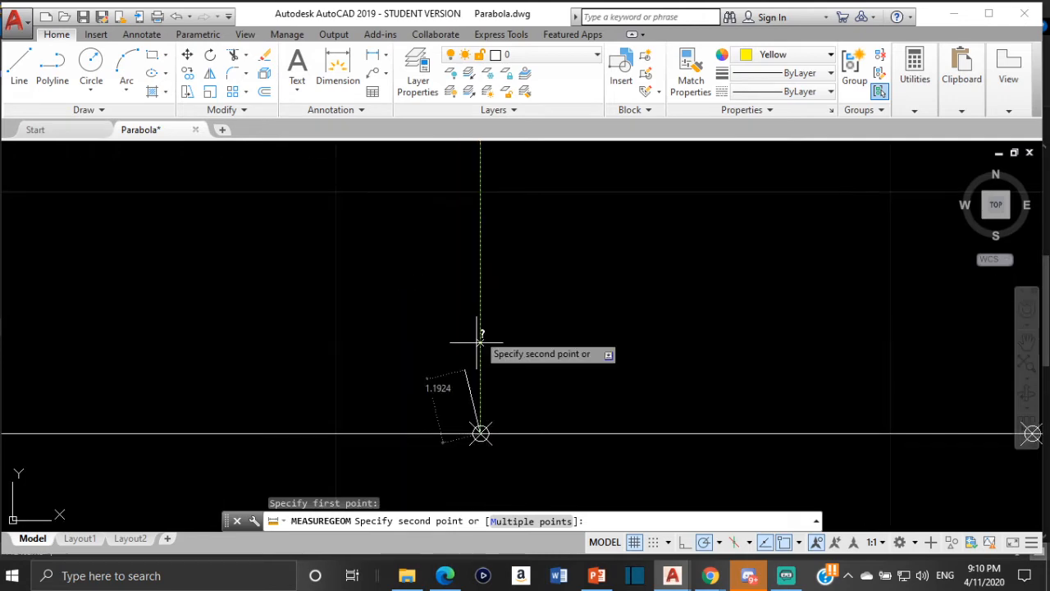
scroll(482, 312, "down", 12)
middle_click_drag(480, 310, 504, 466)
scroll(529, 296, "up", 6)
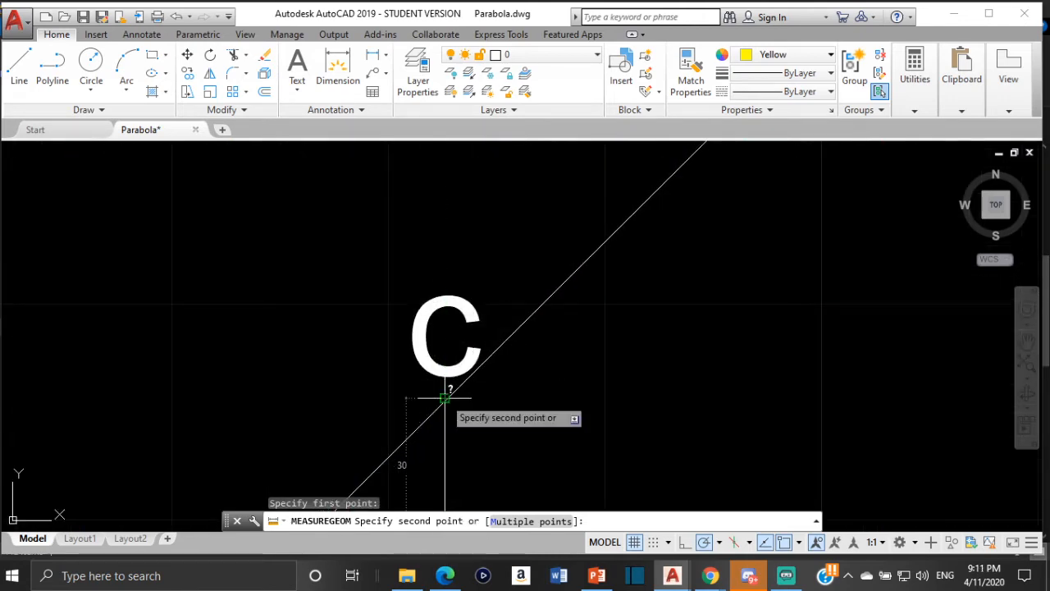
key("Escape")
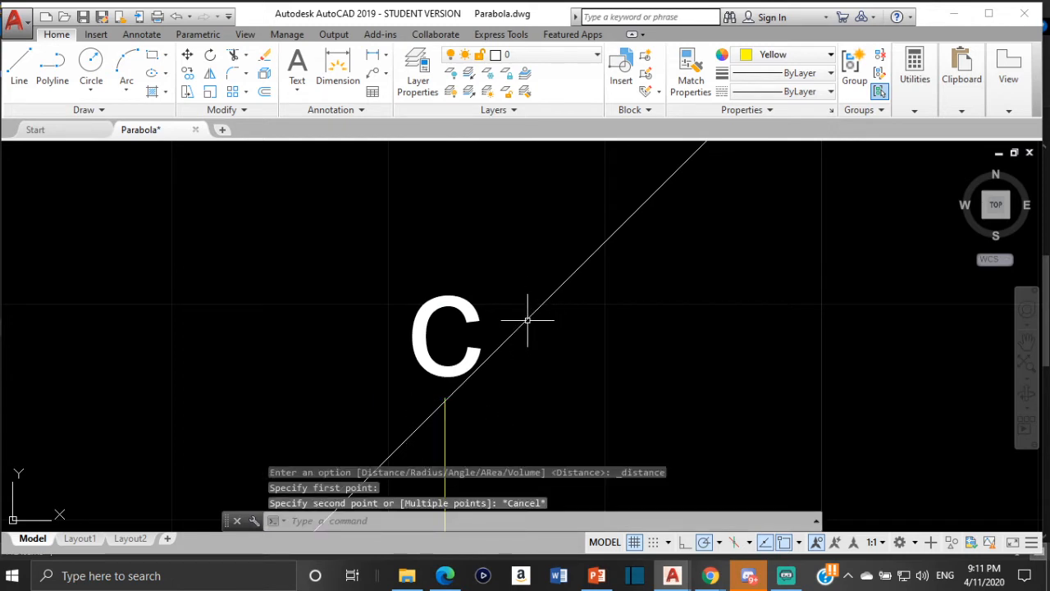
- Erase the sloping line that runs from A past c
left_click(526, 321)
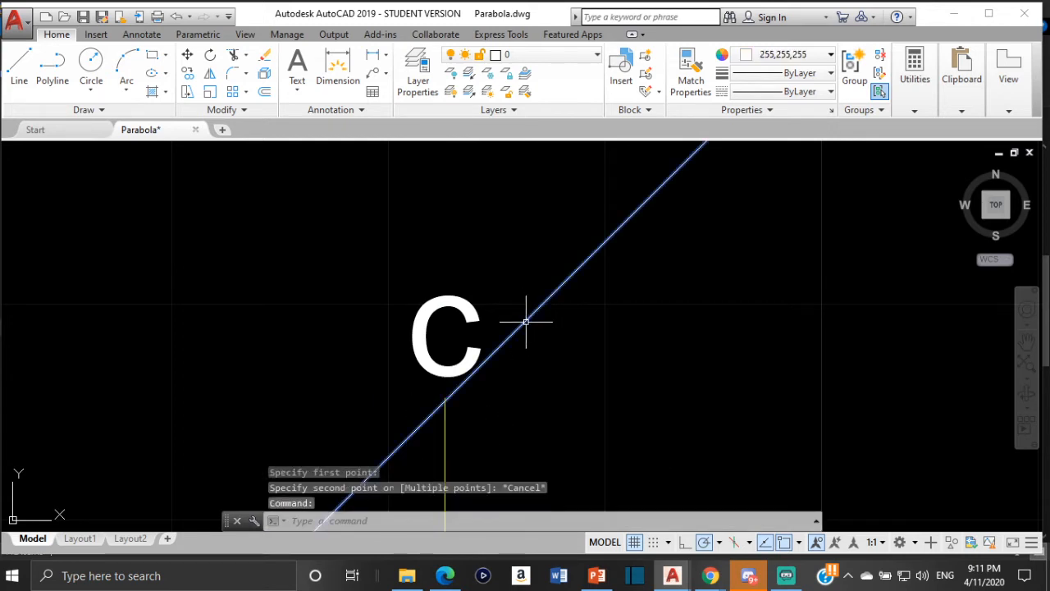
key("Delete")
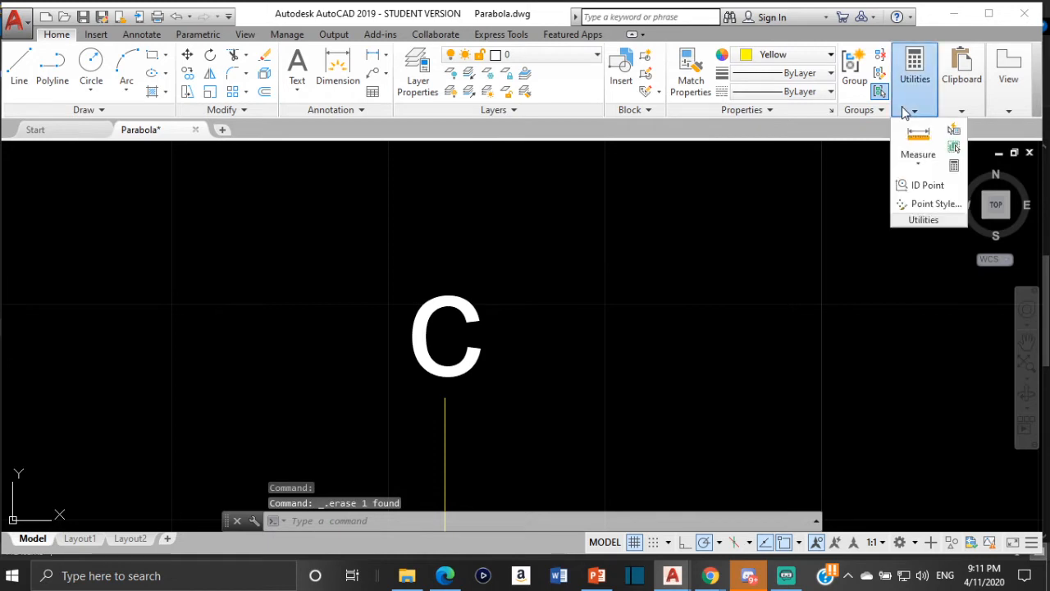
- Measure the distance from point v to the magenta directrix at A along the horizontal axis
mouse_move(916, 108)
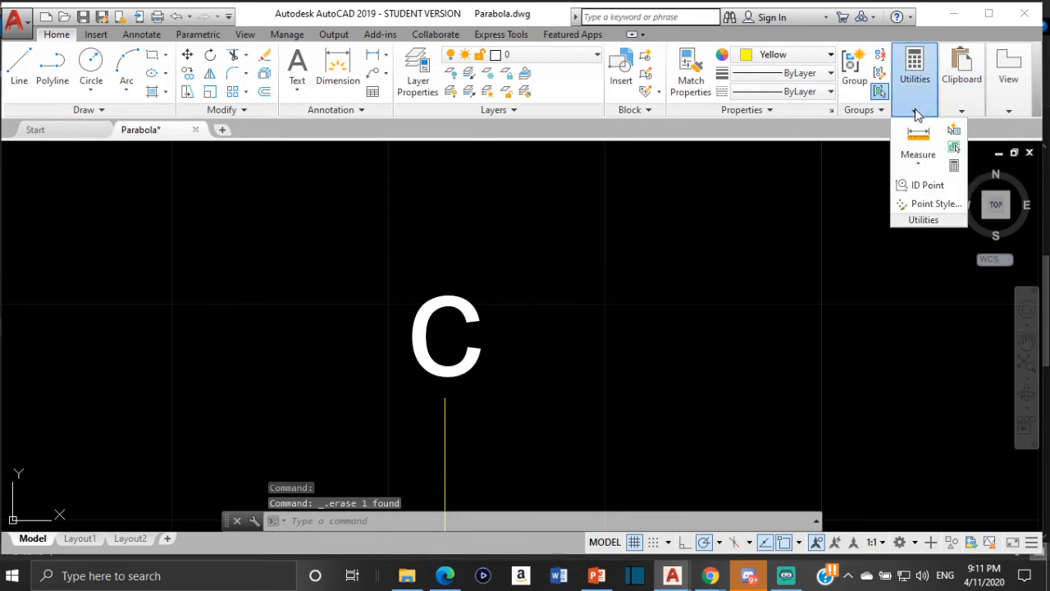
left_click(918, 163)
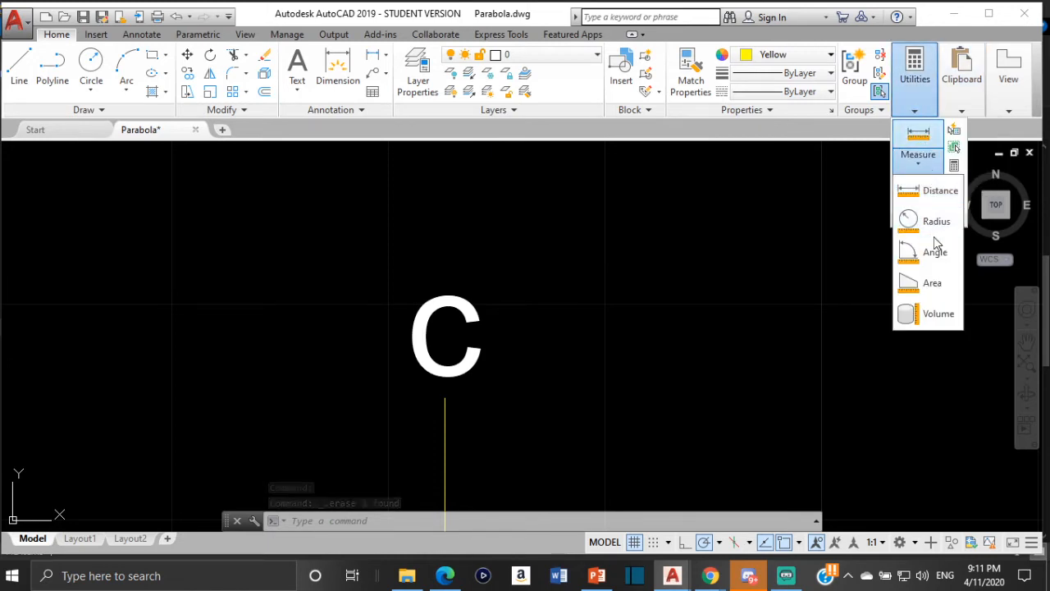
left_click(926, 191)
scroll(254, 363, "down", 3)
scroll(452, 262, "up", 4)
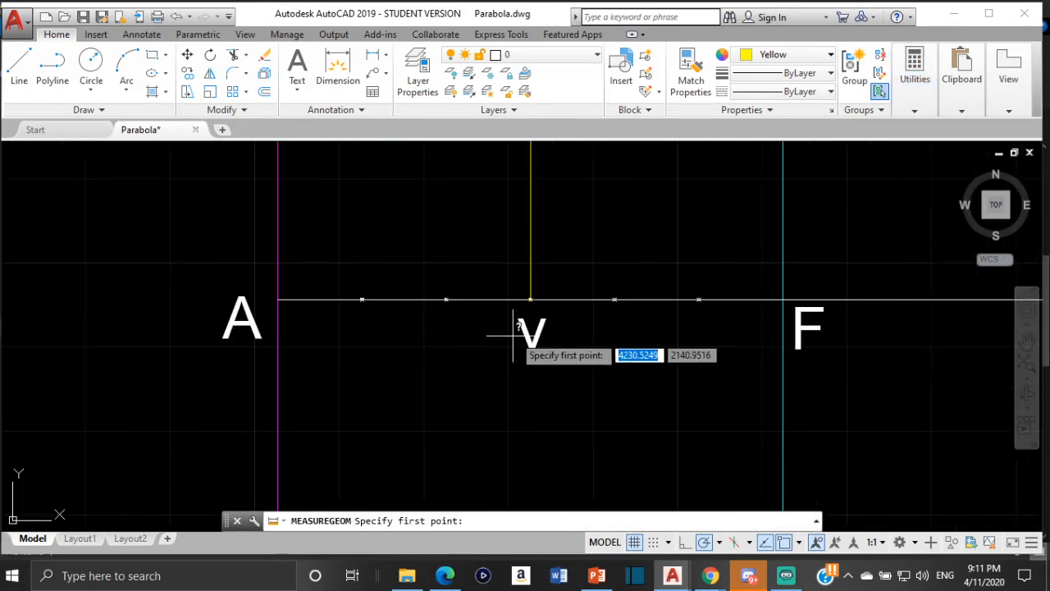
scroll(517, 328, "up", 5)
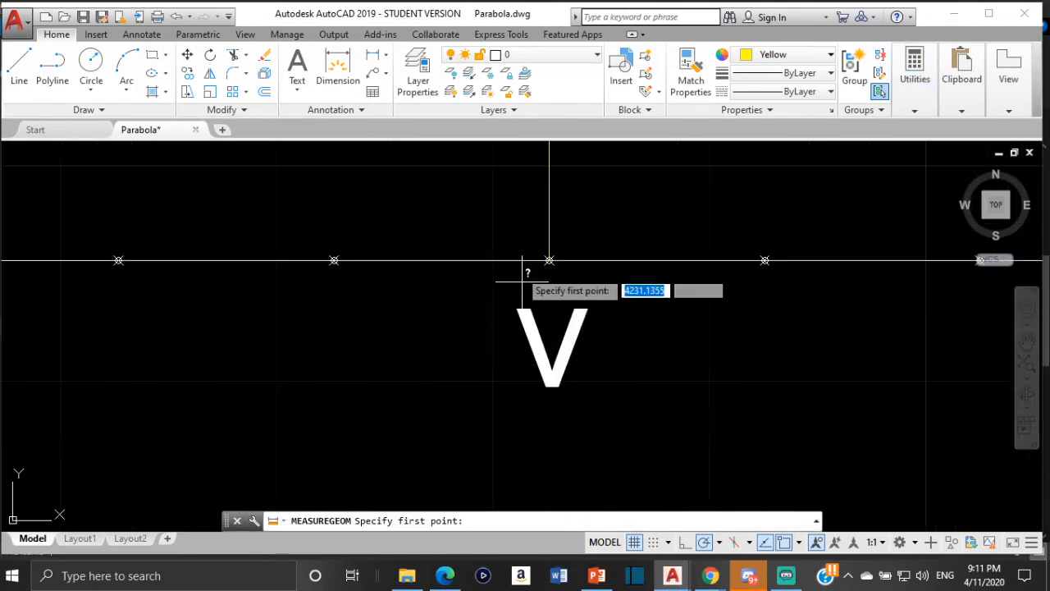
left_click(628, 233)
scroll(129, 242, "down", 6)
middle_click_drag(132, 262, 441, 263)
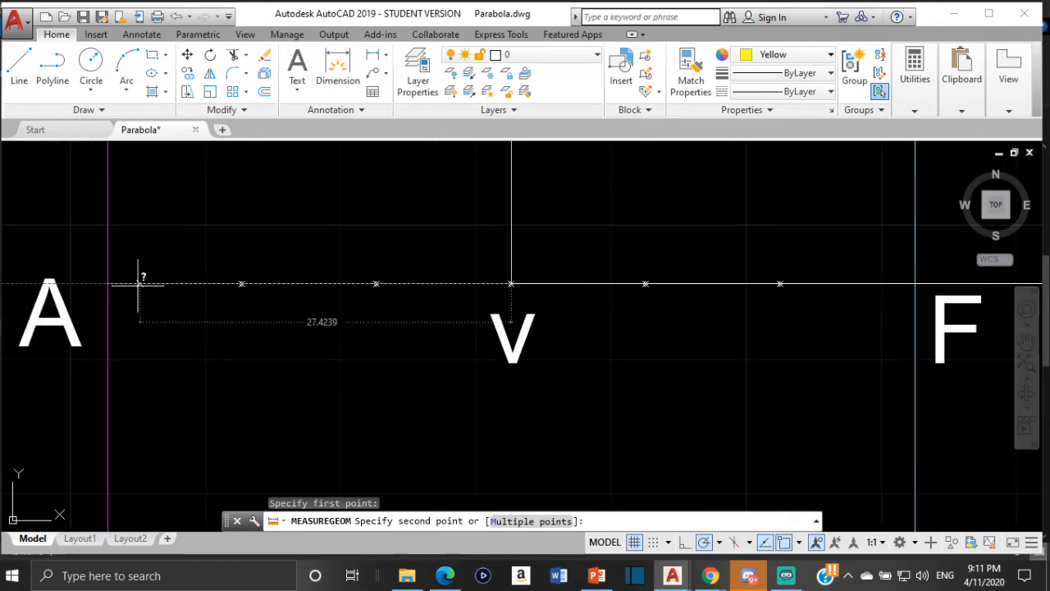
scroll(108, 282, "up", 4)
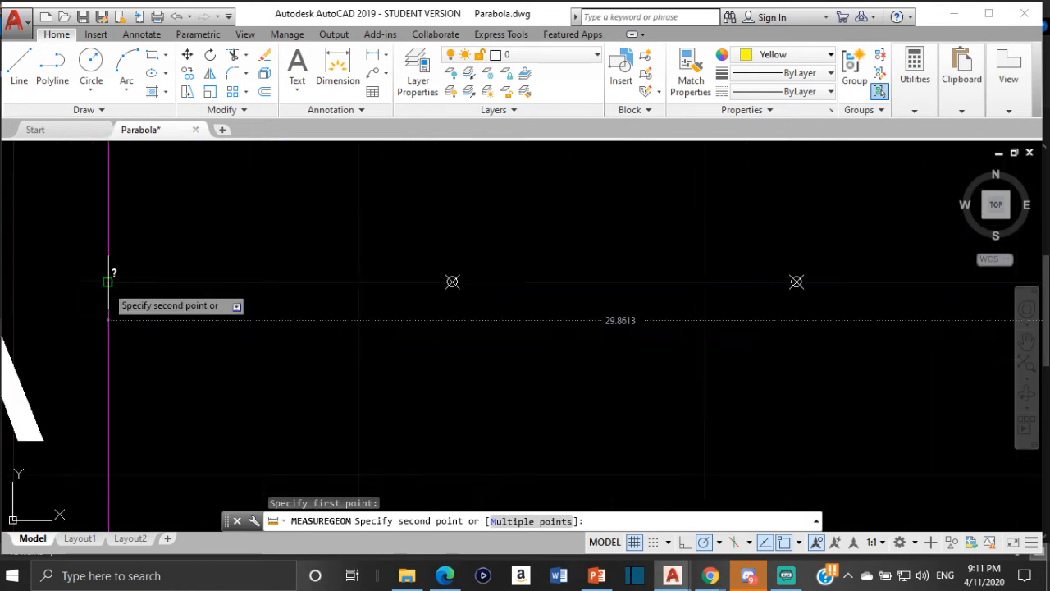
scroll(108, 281, "down", 4)
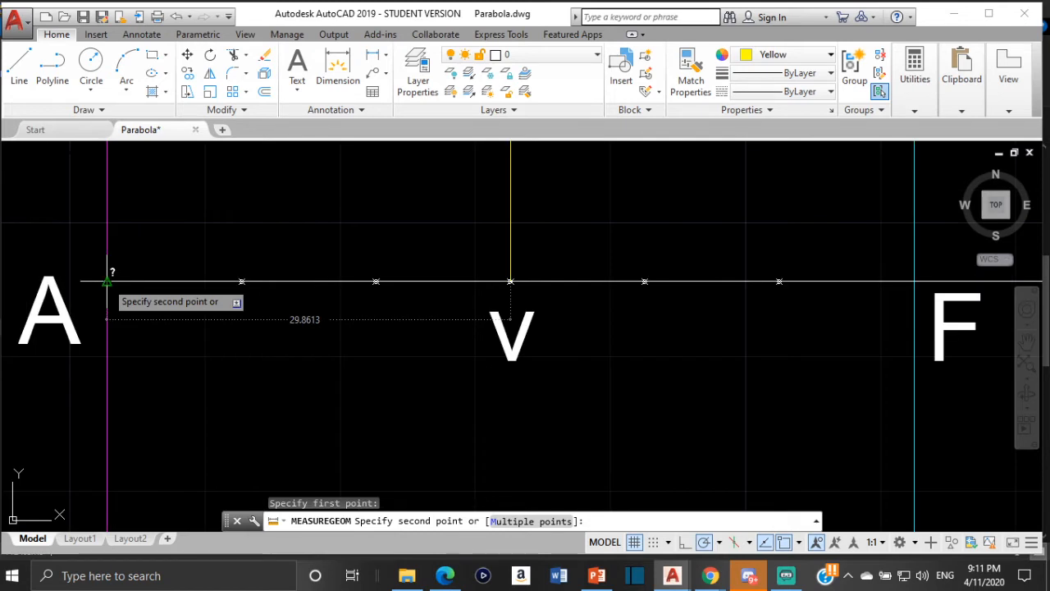
scroll(107, 281, "up", 4)
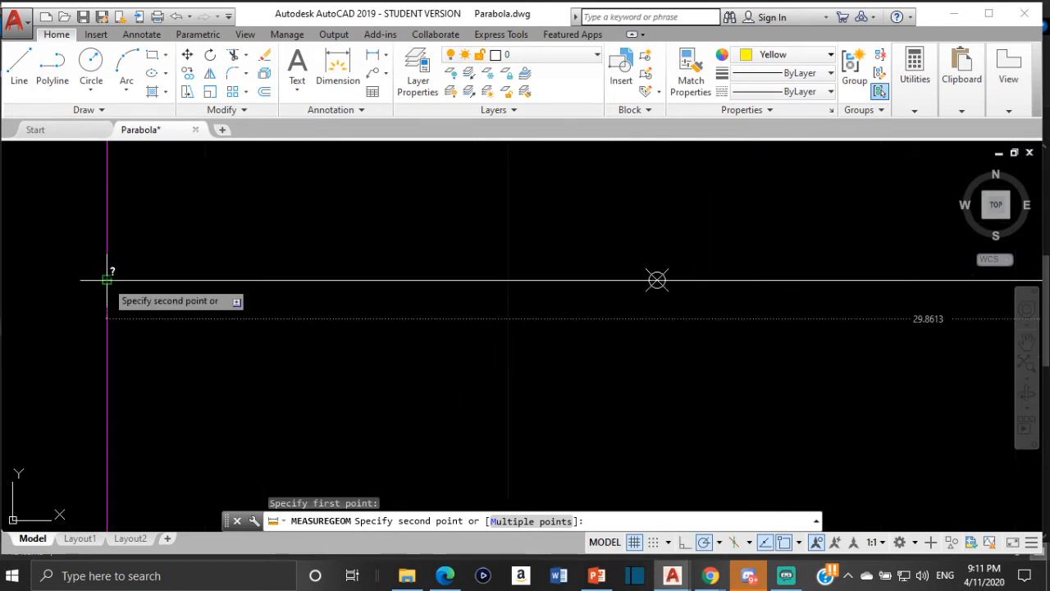
scroll(108, 281, "down", 4)
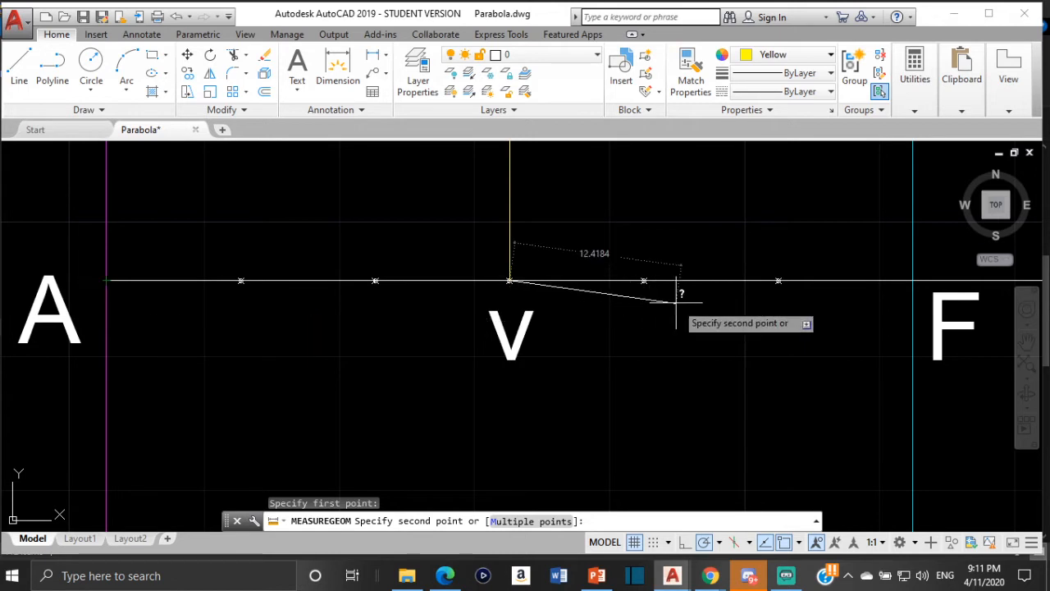
- Measure the distance from point v to the cyan vertical line at F
scroll(316, 352, "down", 4)
scroll(402, 336, "up", 6)
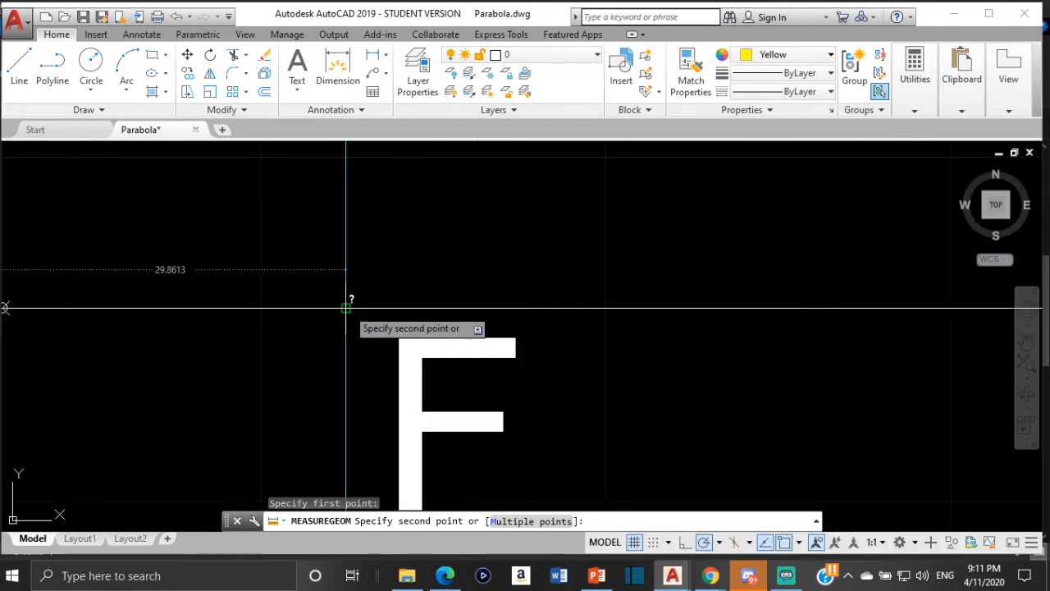
key("Escape")
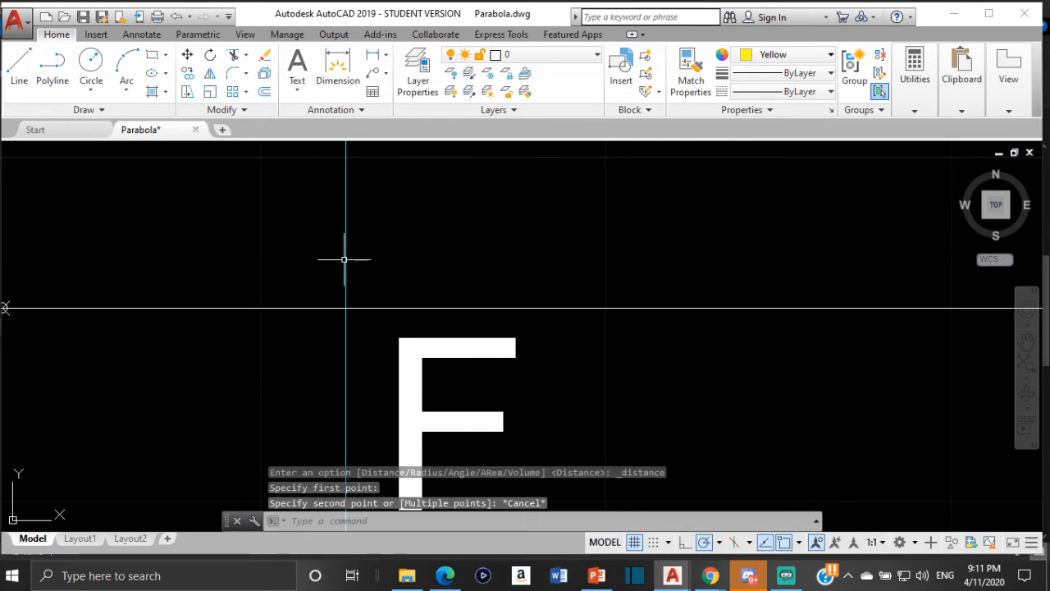
- Erase the cyan vertical line through F
left_click(345, 255)
key("Delete")
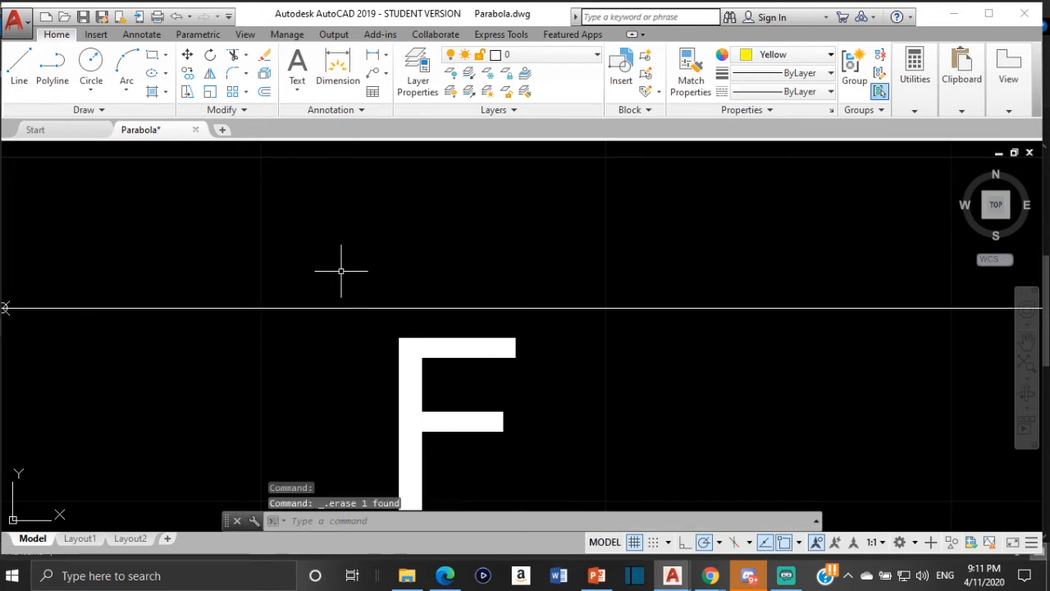
- Start an offset of the magenta directrix through A and switch ortho mode on
scroll(328, 274, "down", 4)
scroll(140, 286, "down", 2)
middle_click_drag(140, 286, 460, 345)
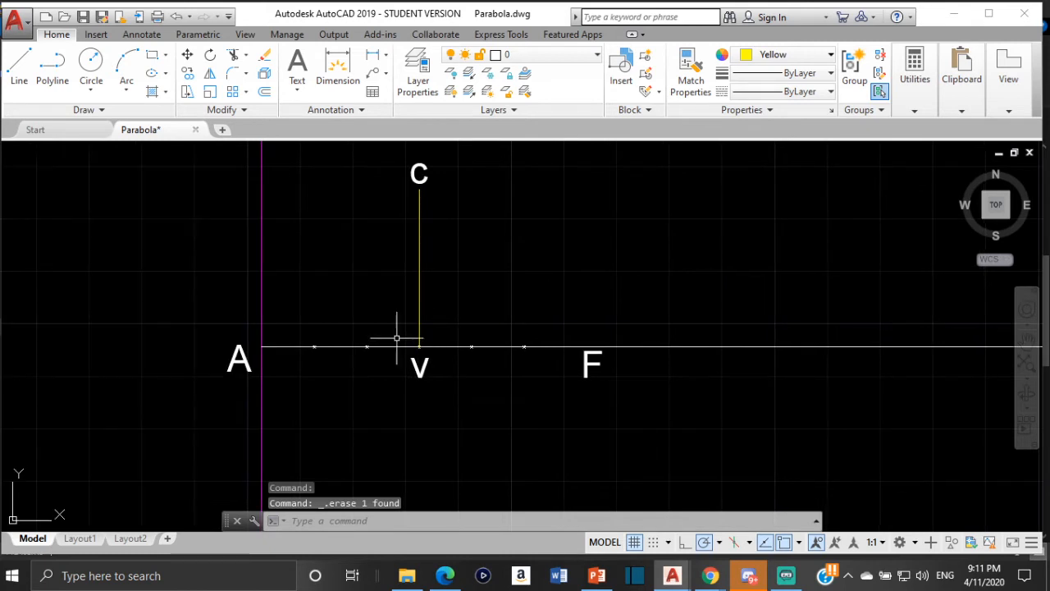
left_click(261, 271)
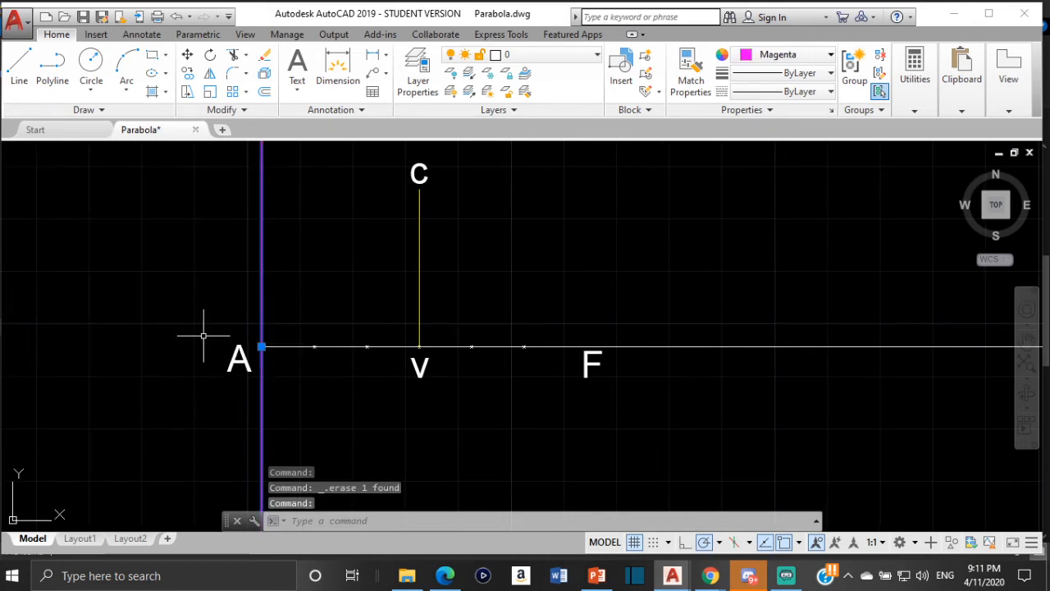
left_click(264, 91)
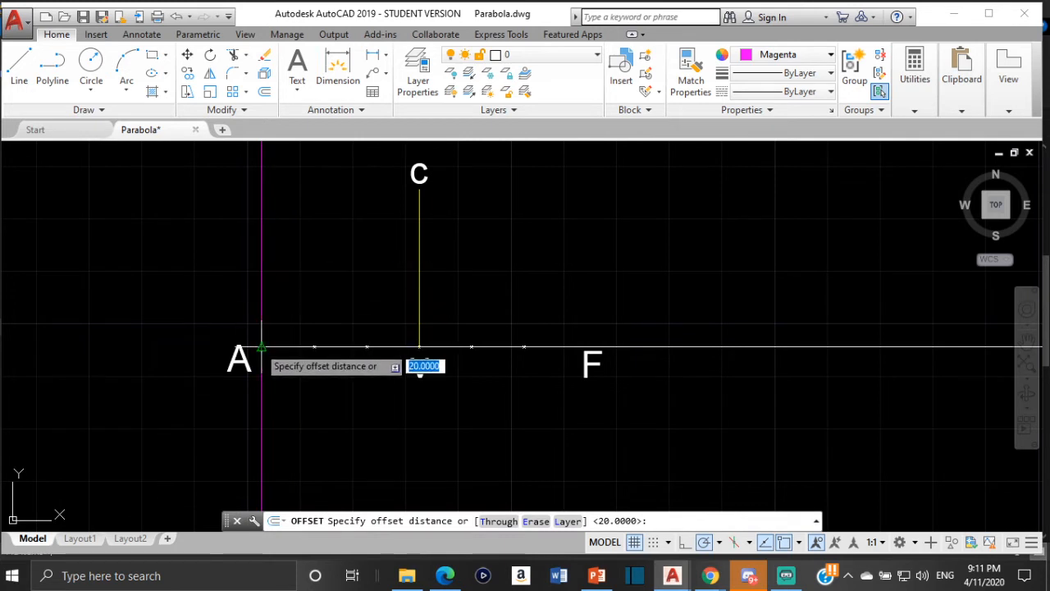
left_click(684, 542)
scroll(261, 339, "up", 6)
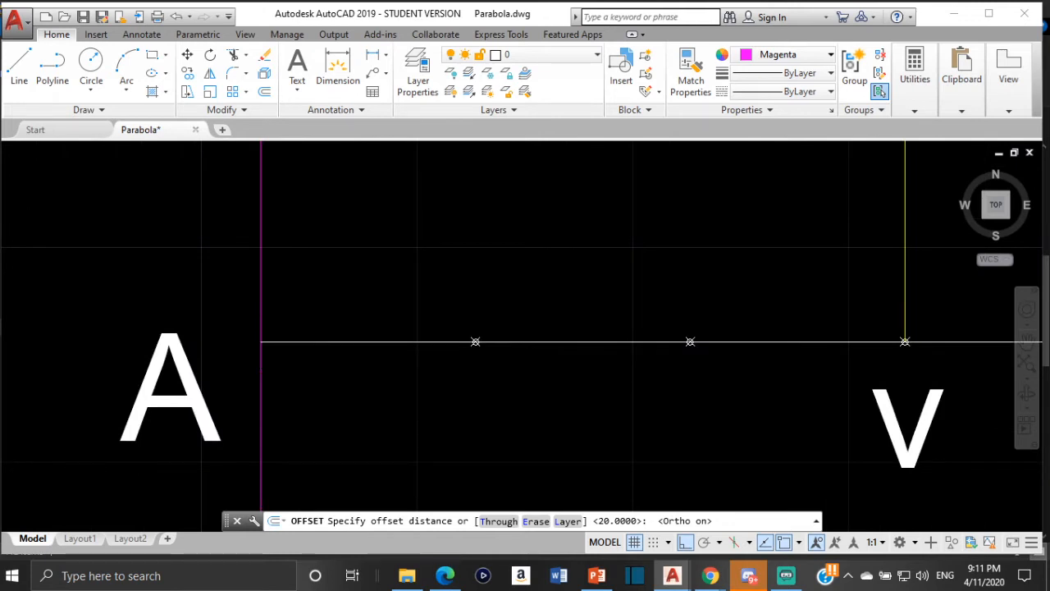
scroll(258, 347, "up", 4)
left_click(257, 347)
scroll(581, 336, "down", 6)
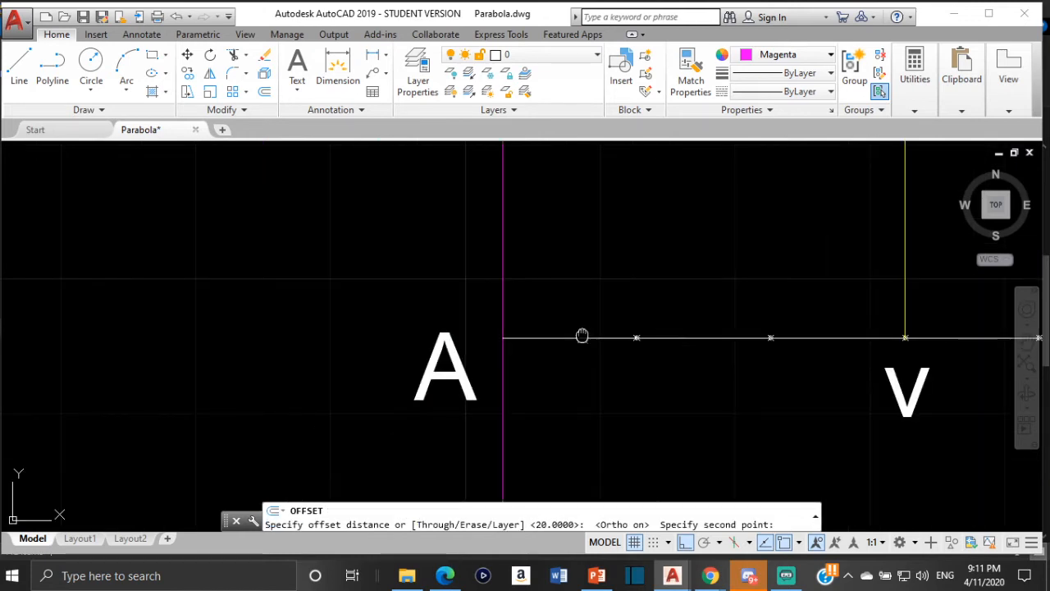
middle_click_drag(581, 335, 384, 310)
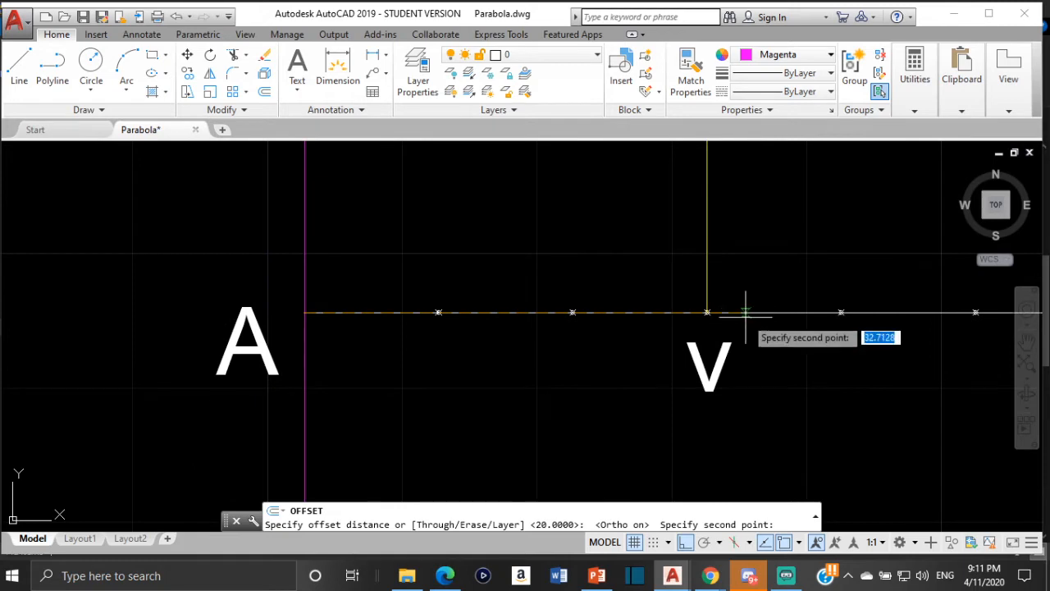
type("60")
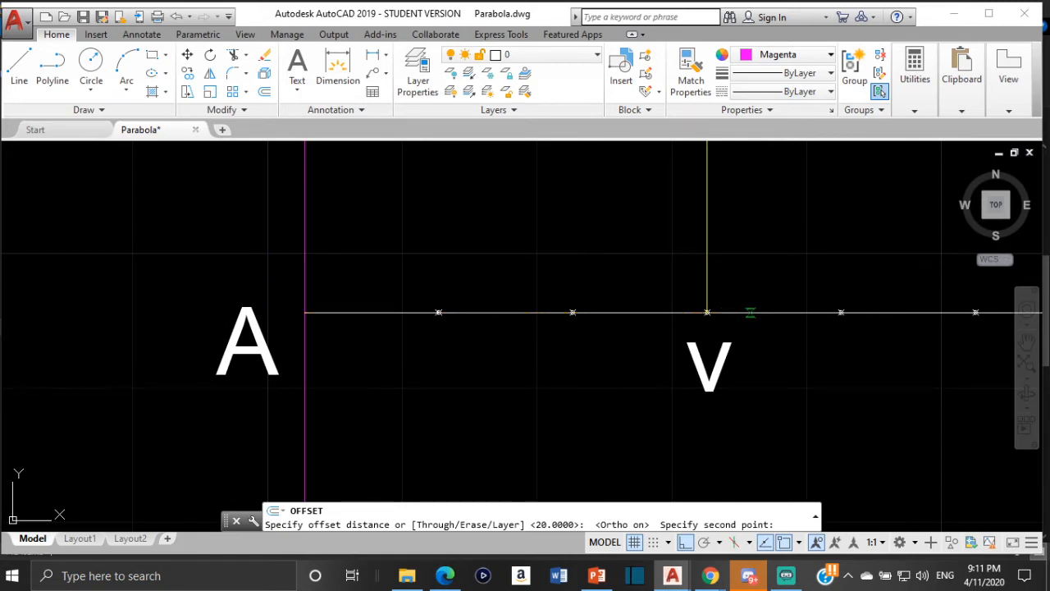
key("Return")
scroll(750, 316, "down", 8)
scroll(785, 358, "up", 6)
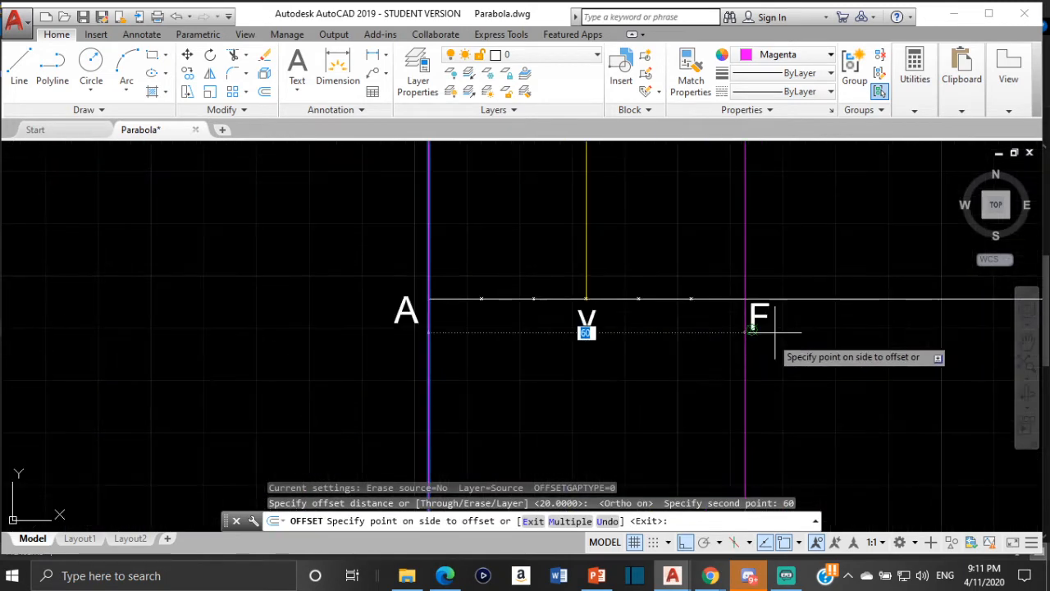
key("Escape")
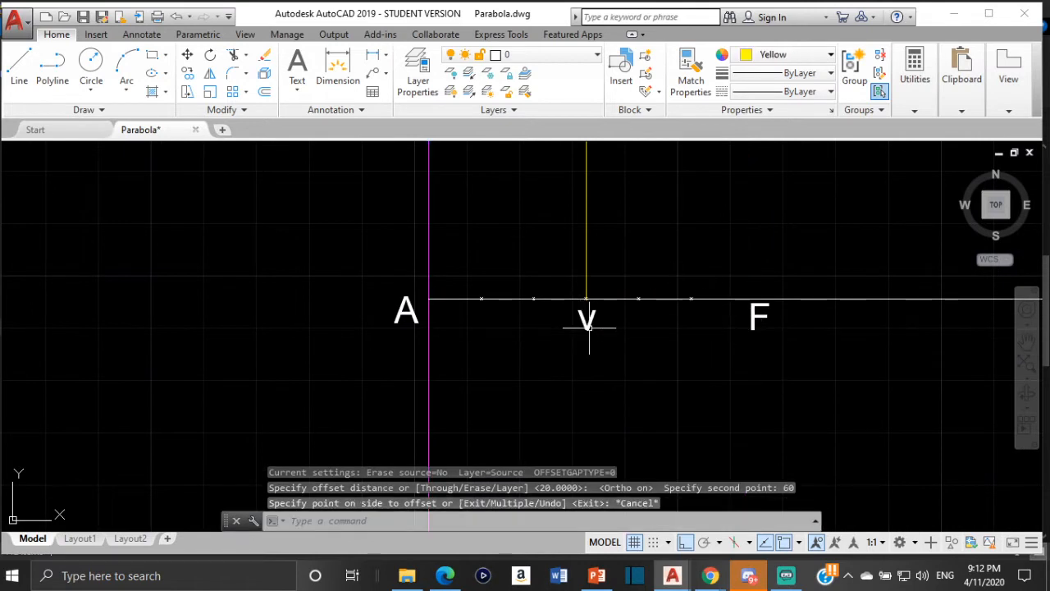
scroll(589, 328, "down", 2)
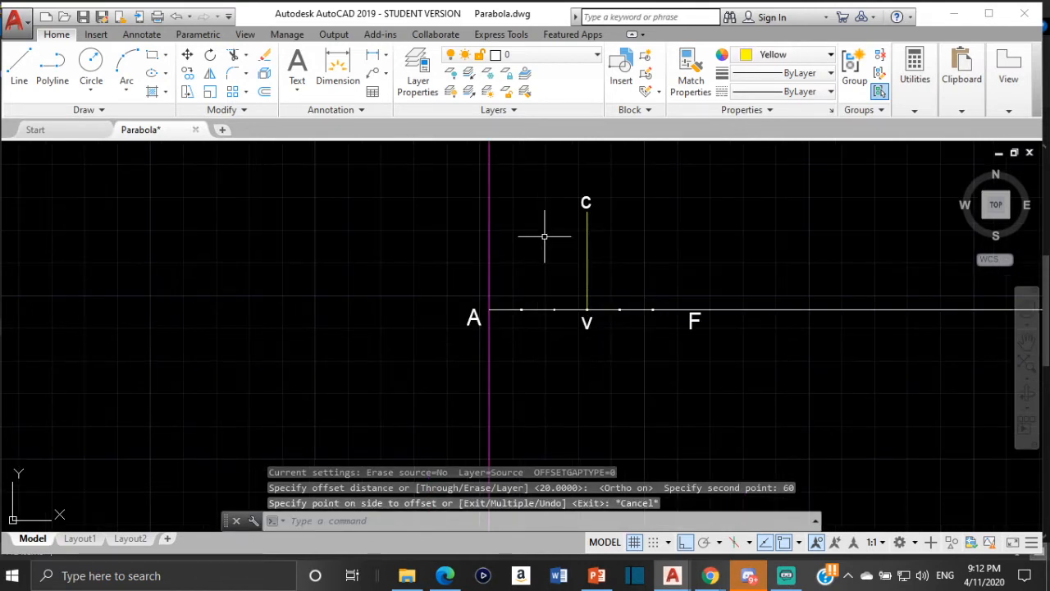
key("ctrl+z")
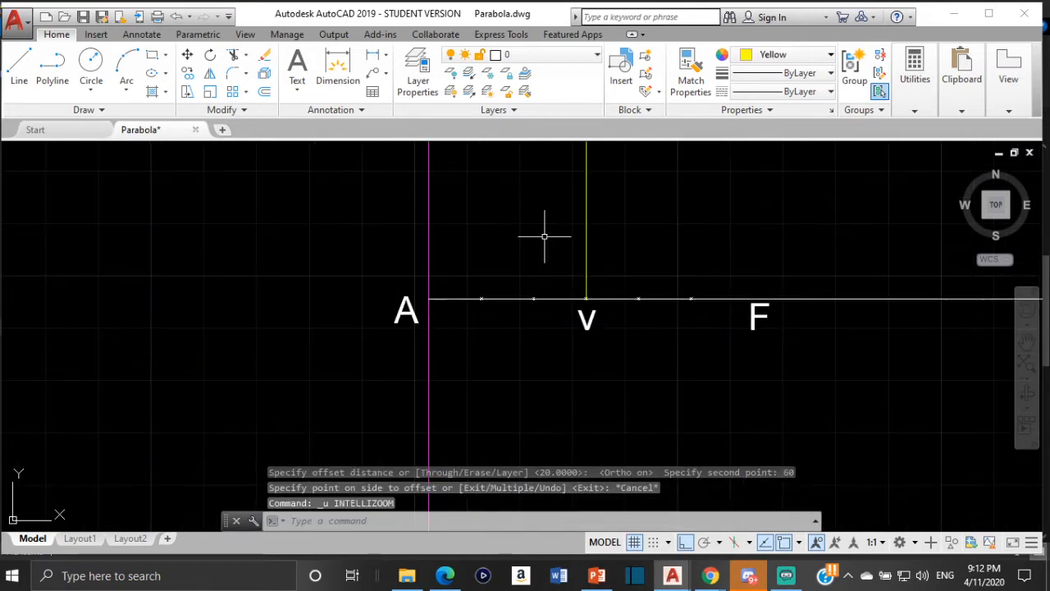
scroll(588, 315, "down", 3)
key("Escape")
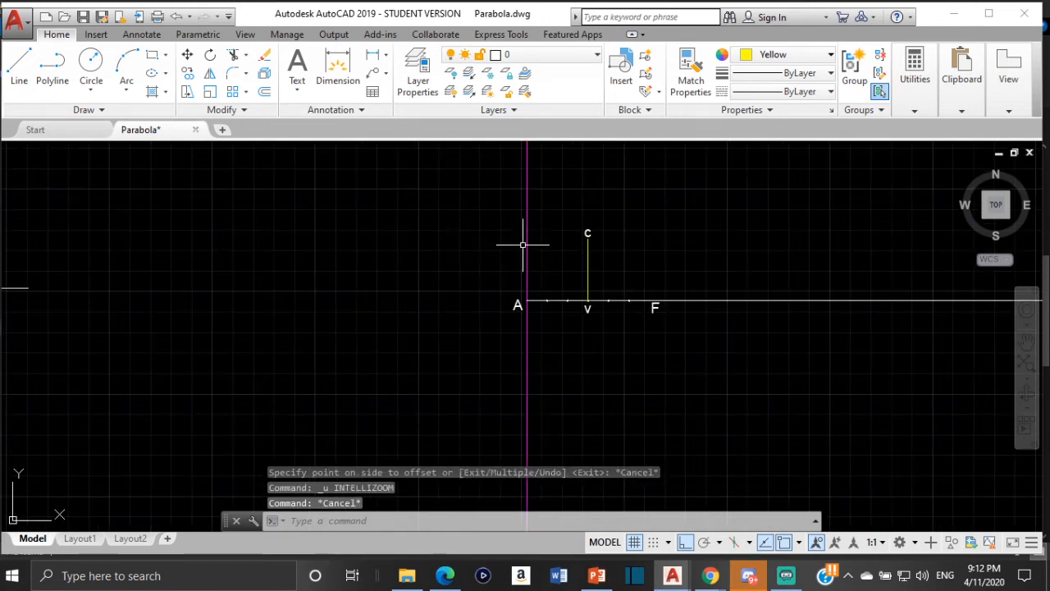
- Offset the magenta directrix through A by 60 units toward F
left_click(526, 235)
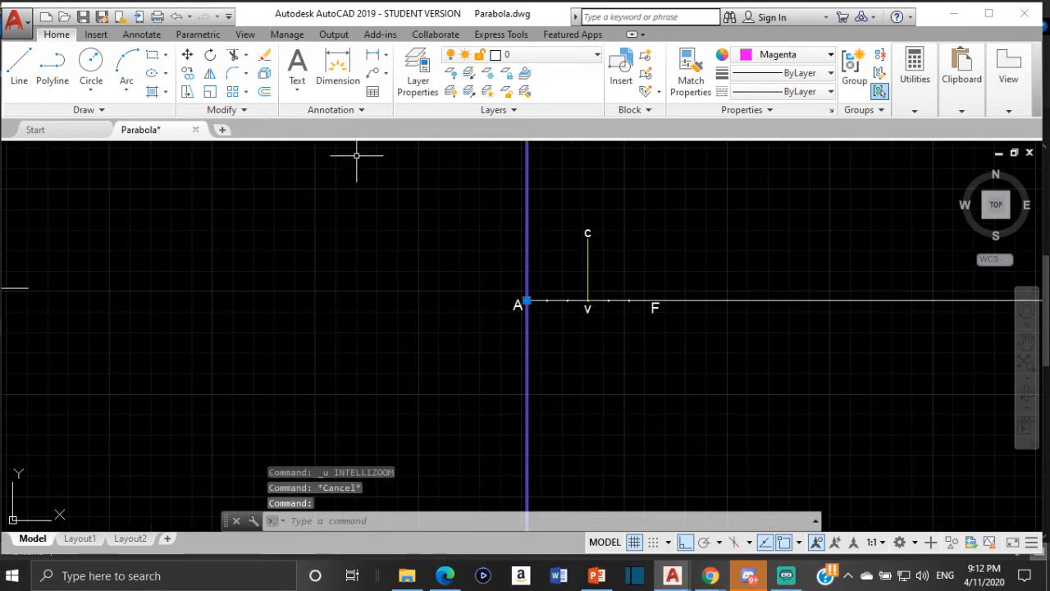
left_click(265, 95)
scroll(535, 326, "up", 6)
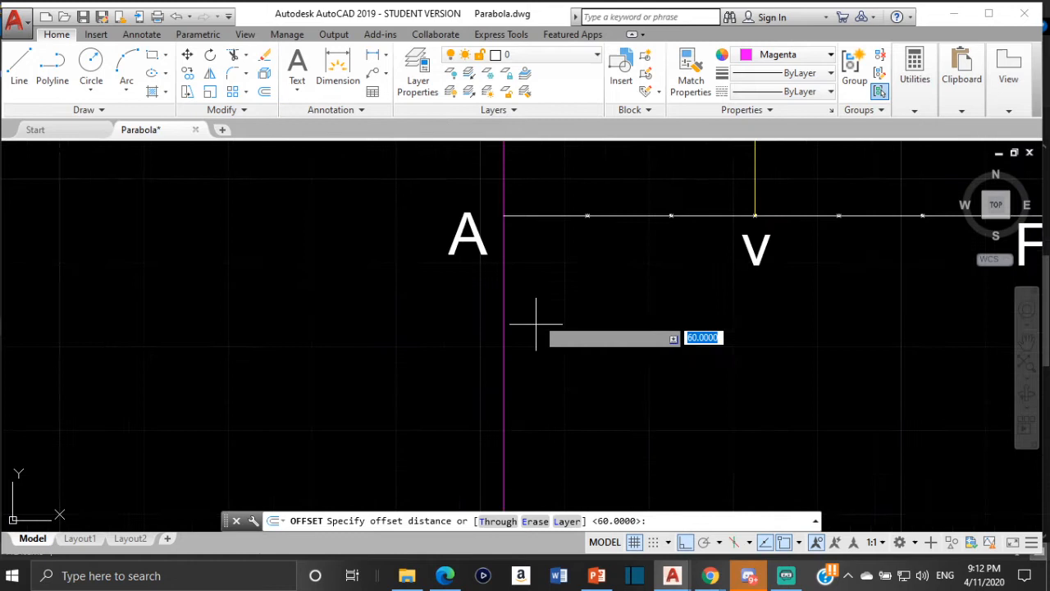
left_click(505, 215)
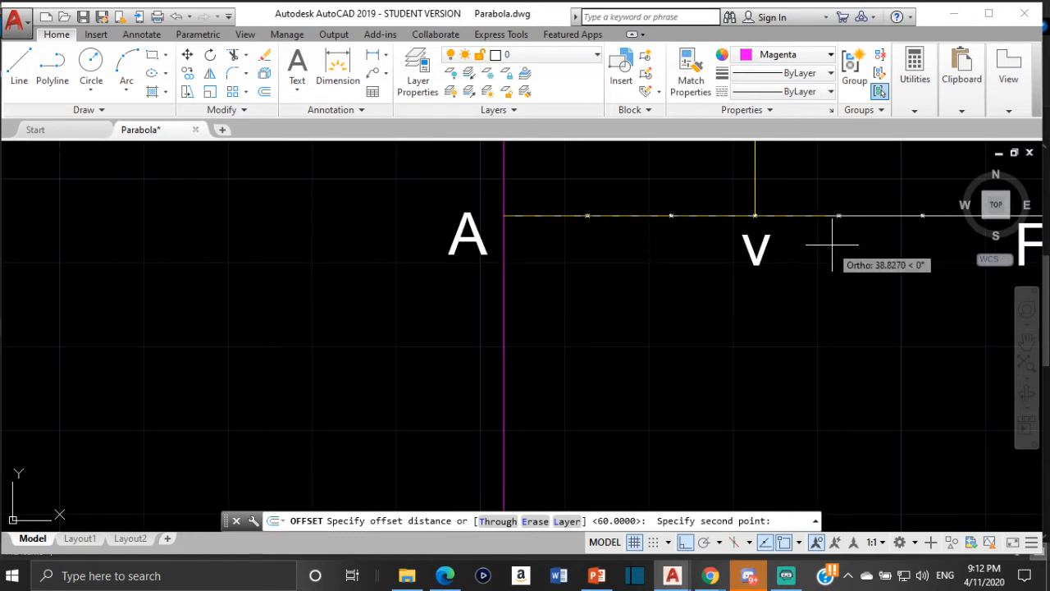
type("60")
key("Return")
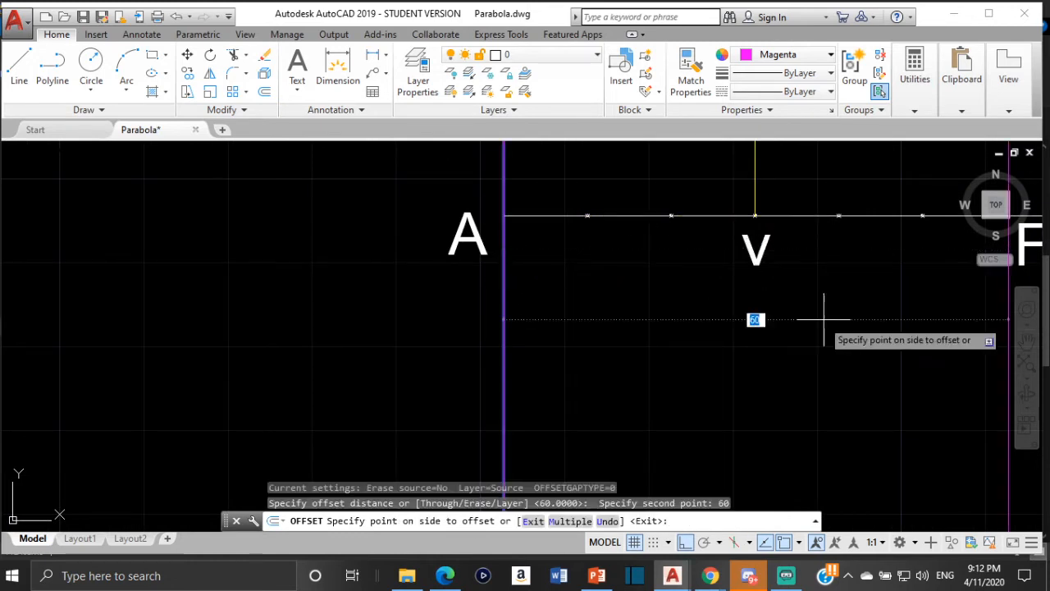
left_click(837, 345)
scroll(834, 345, "down", 5)
scroll(836, 336, "up", 6)
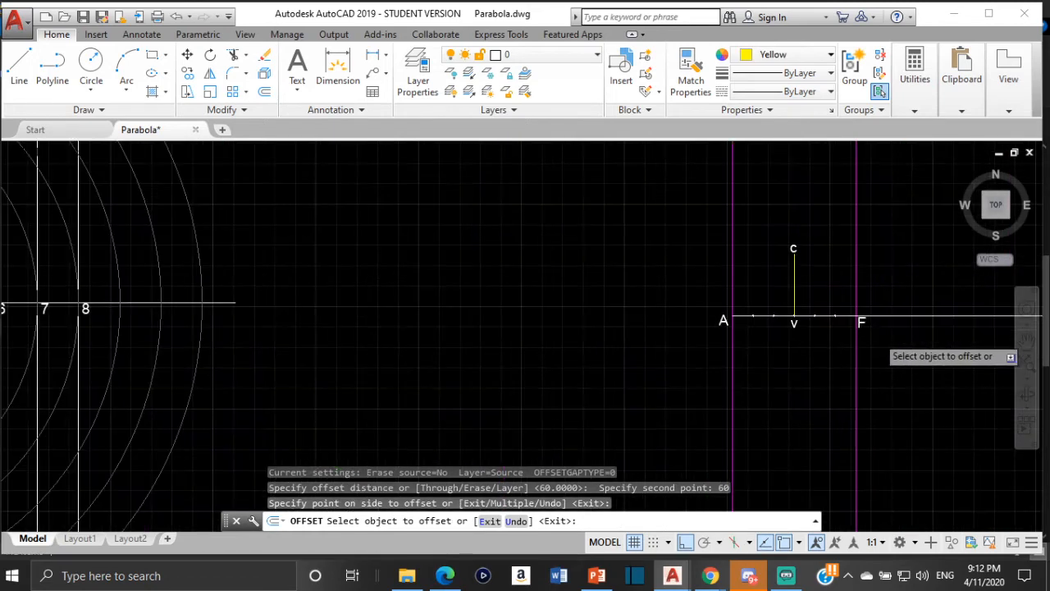
scroll(825, 279, "up", 2)
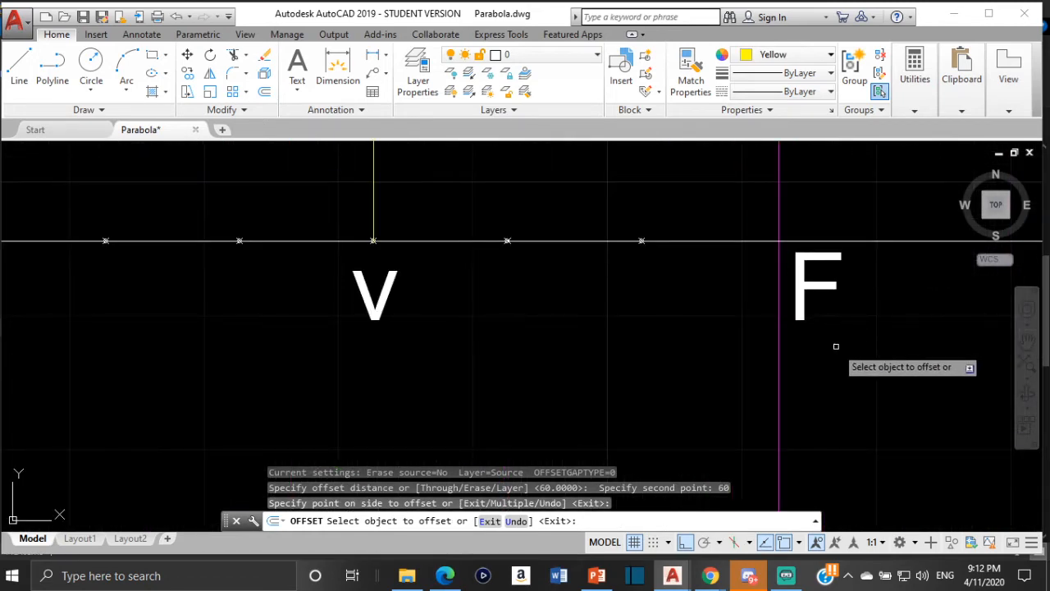
left_click(873, 347)
key("Escape")
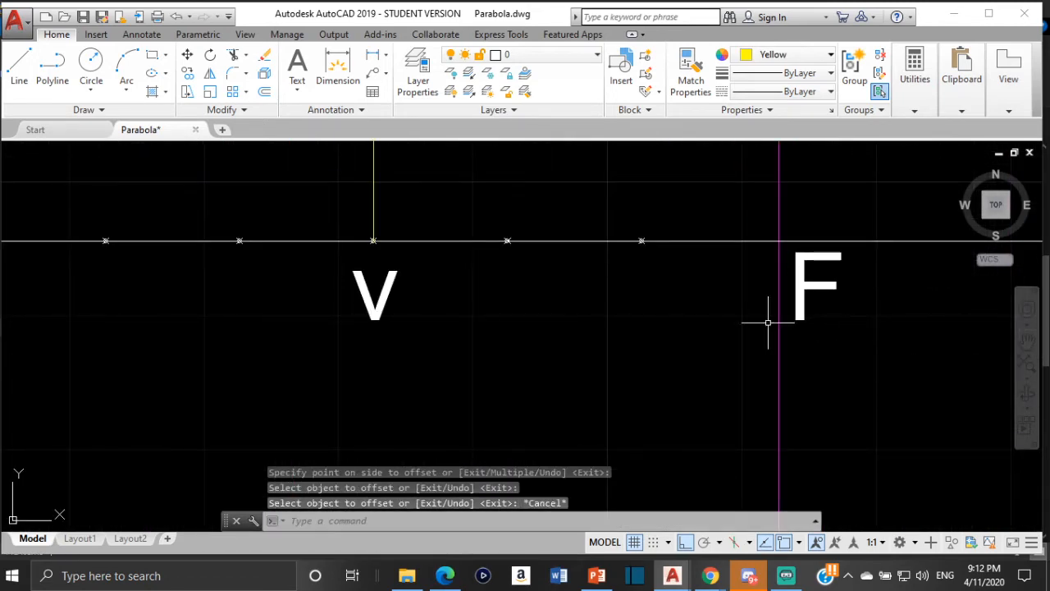
- Change the color of the offset vertical line through F from magenta to cyan
scroll(766, 321, "down", 6)
scroll(788, 307, "down", 3)
scroll(779, 311, "up", 7)
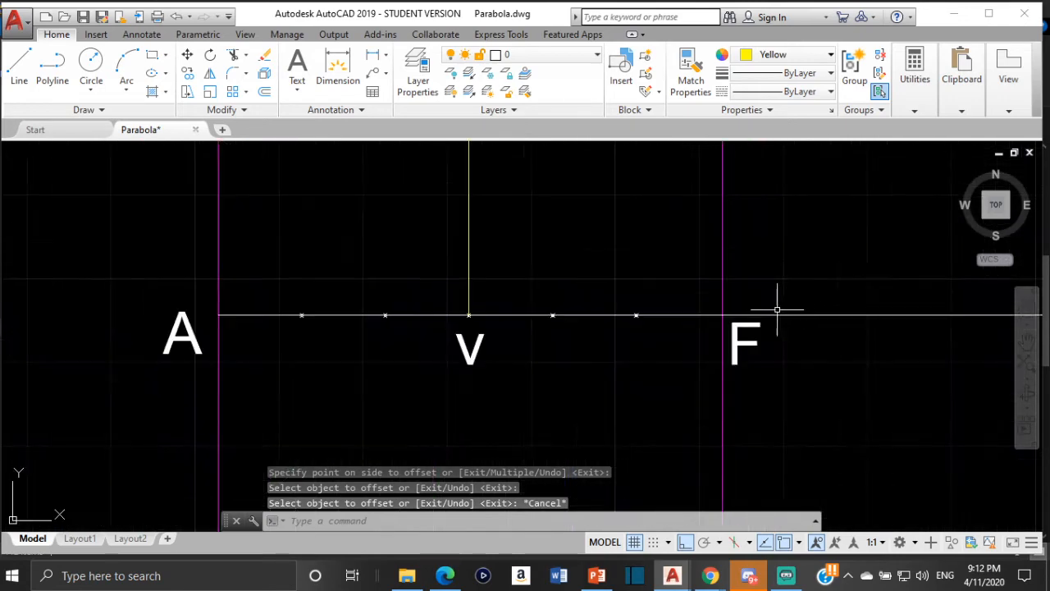
left_click(723, 278)
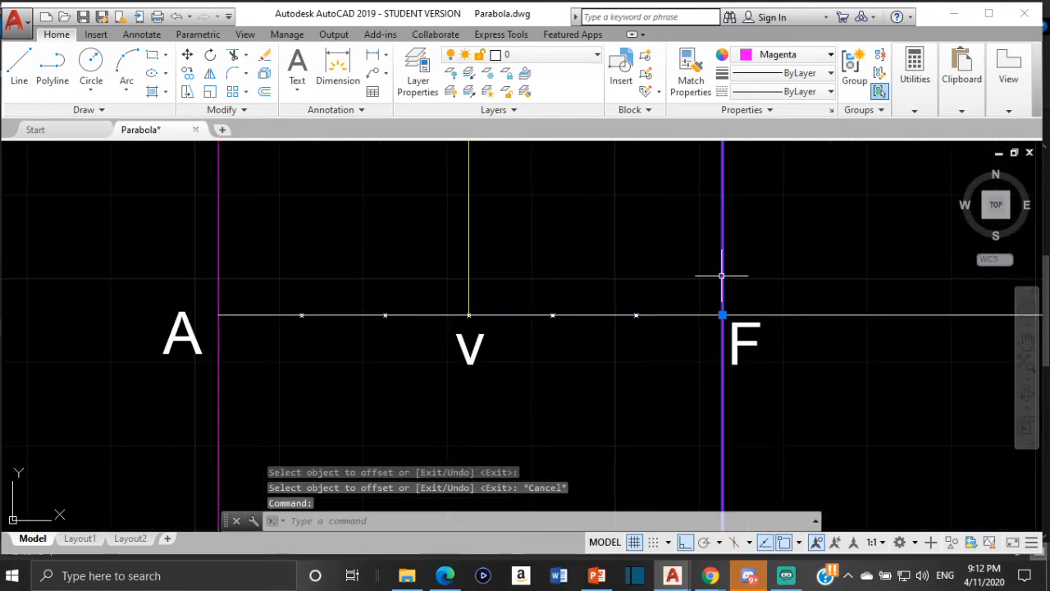
left_click(829, 92)
left_click(810, 54)
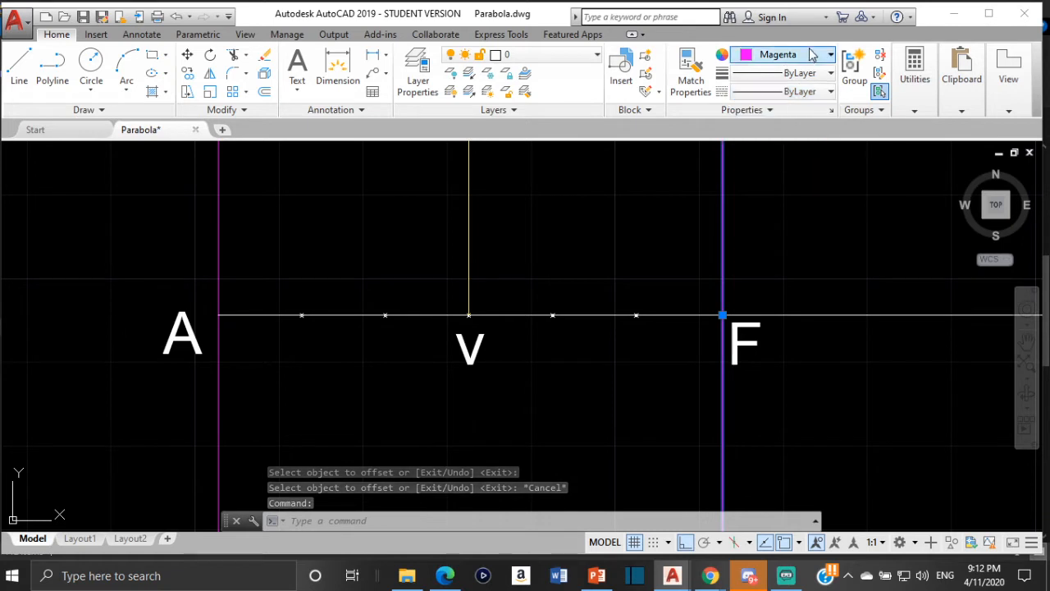
left_click(811, 54)
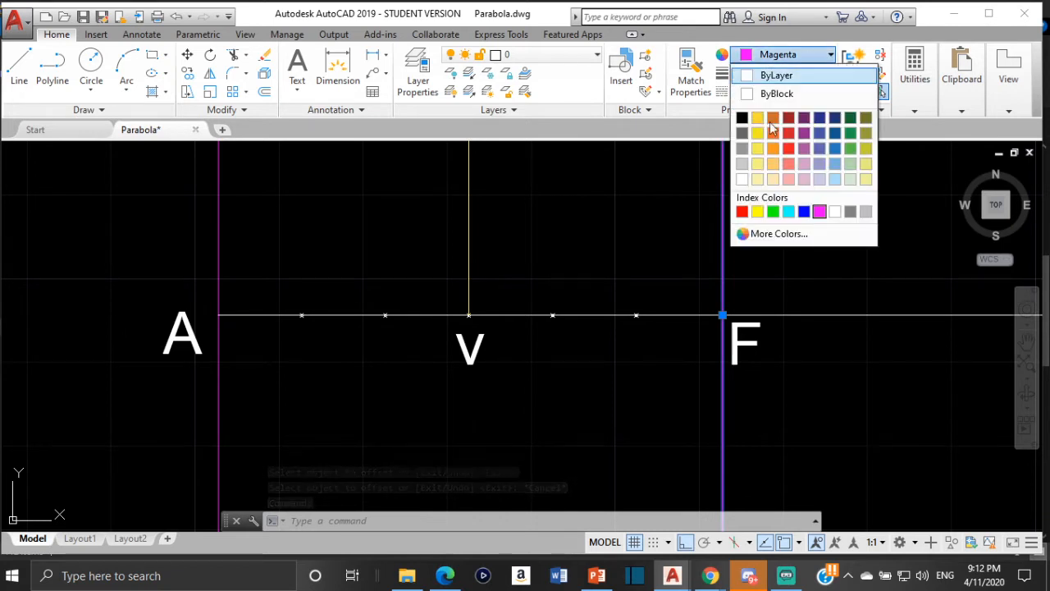
left_click(789, 212)
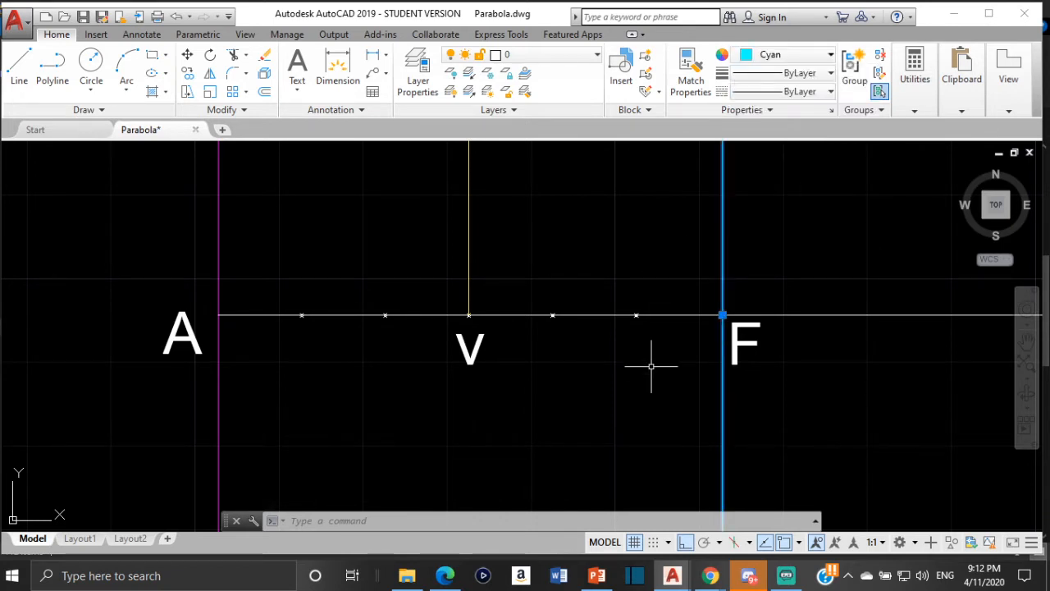
key("Escape")
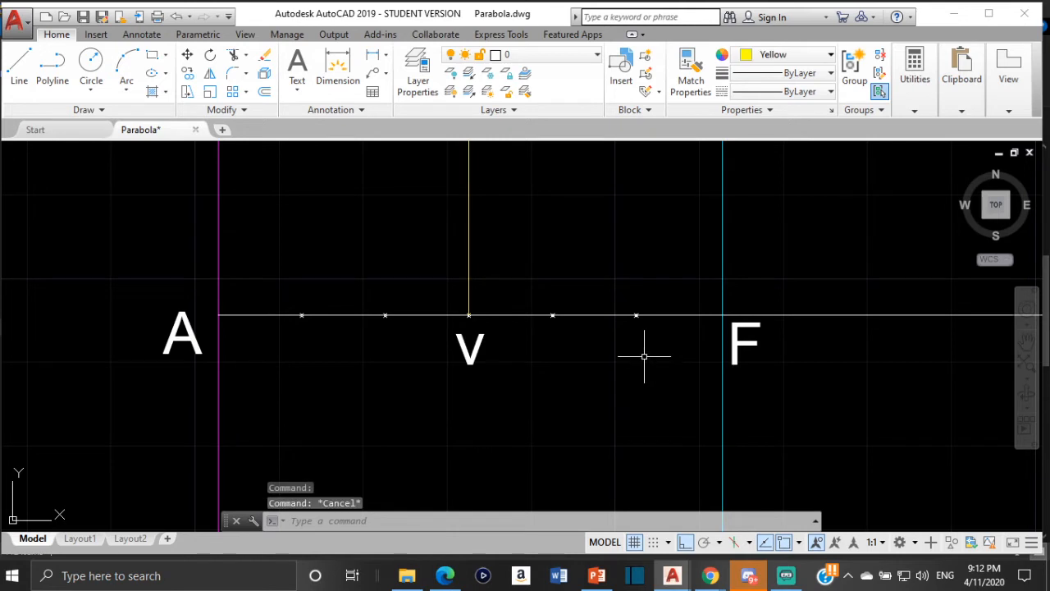
- Erase the horizontal line from A to F, its division points and the vertical line rising from v
left_click(682, 313)
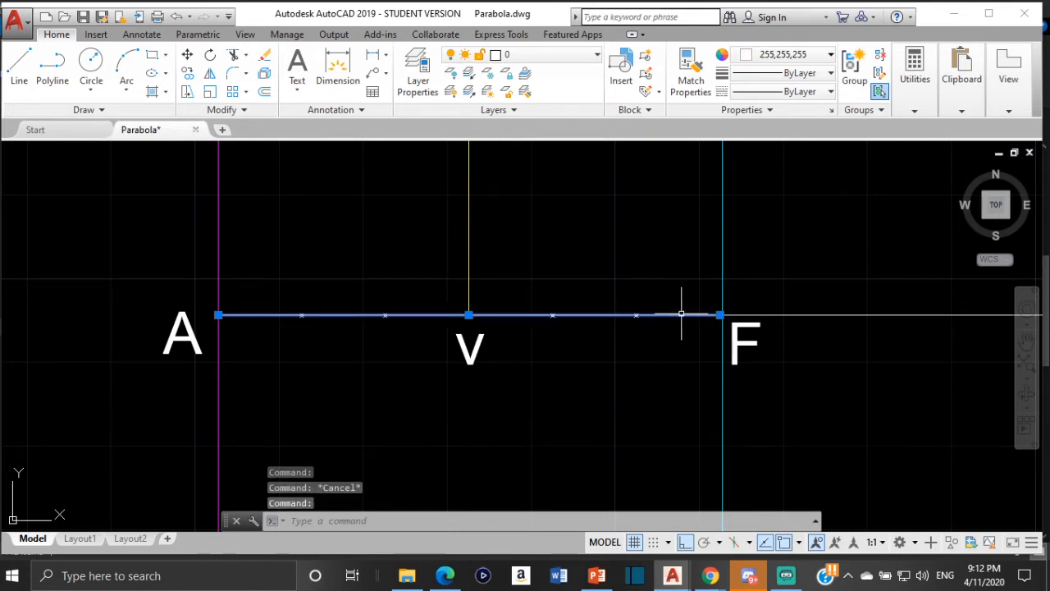
key("Delete")
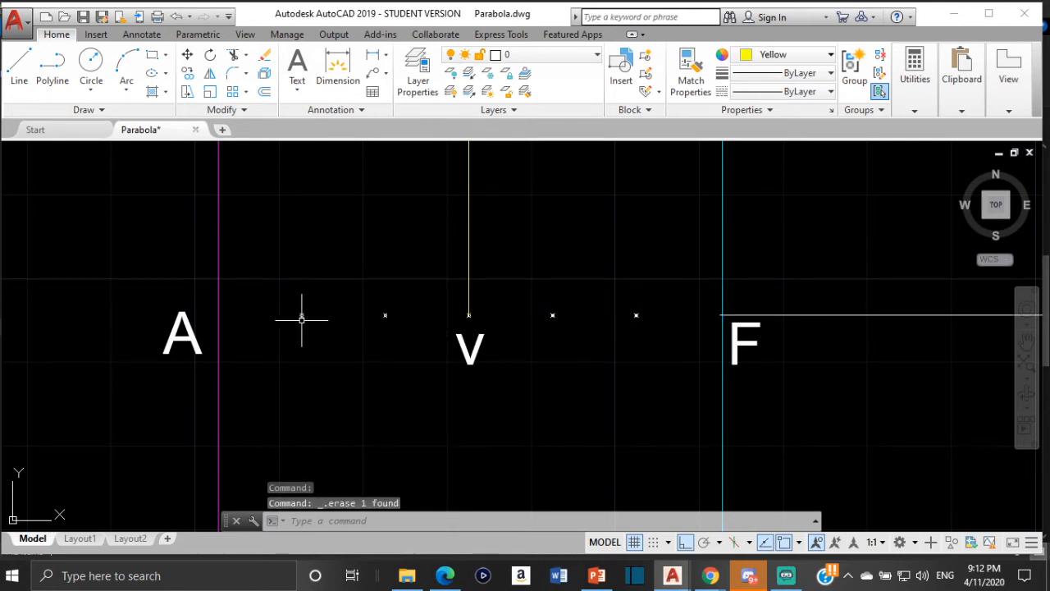
left_click(301, 316)
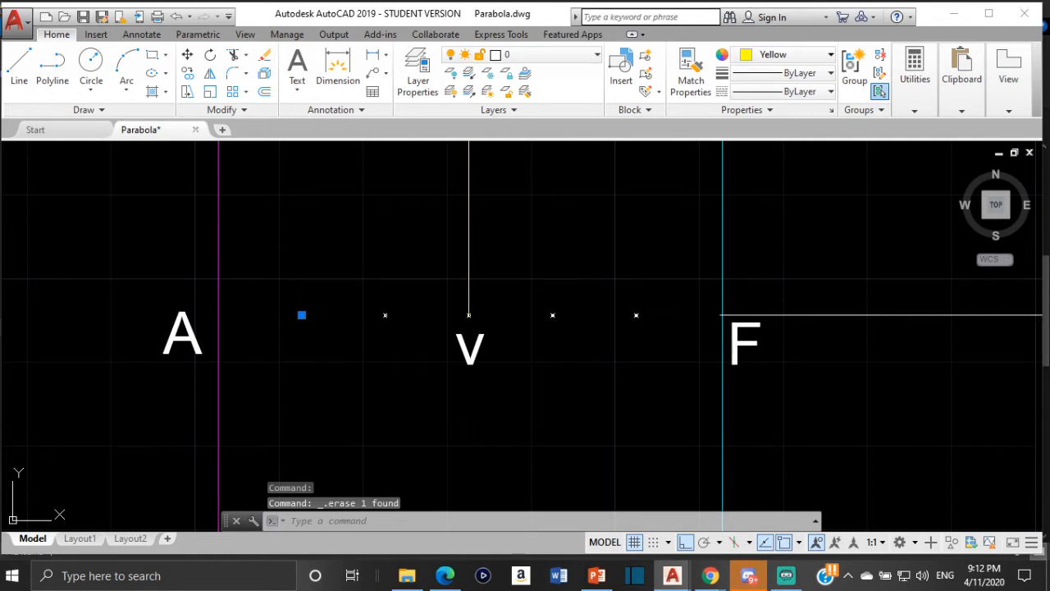
left_click(385, 314)
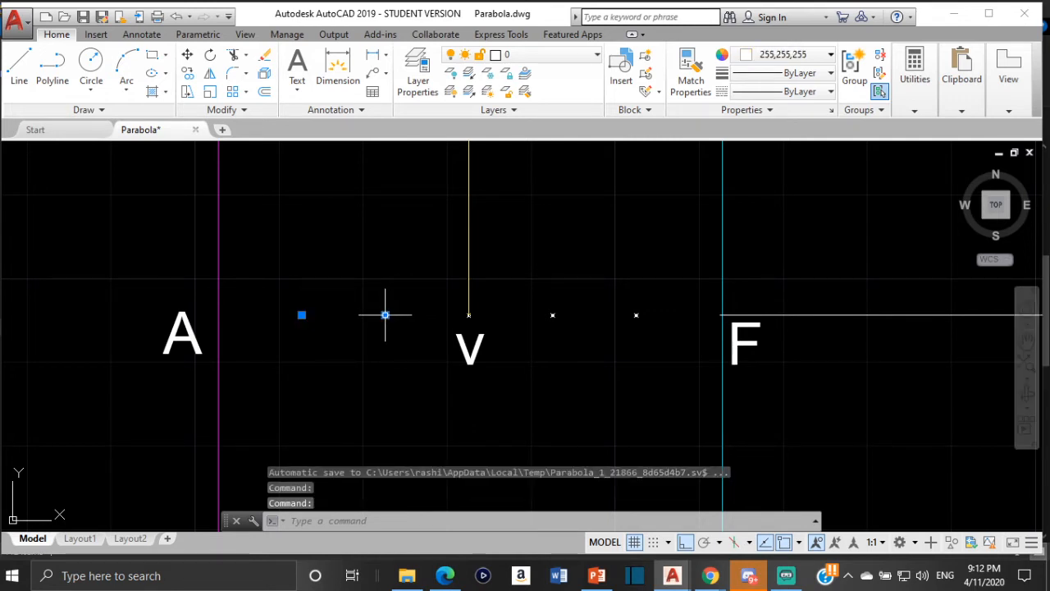
left_click(469, 315)
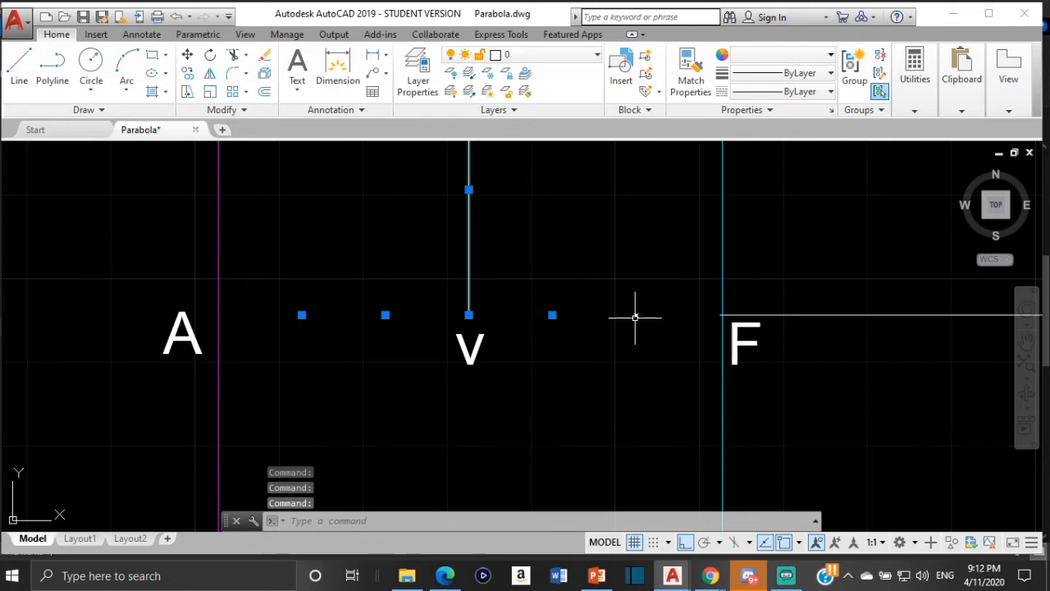
key("Delete")
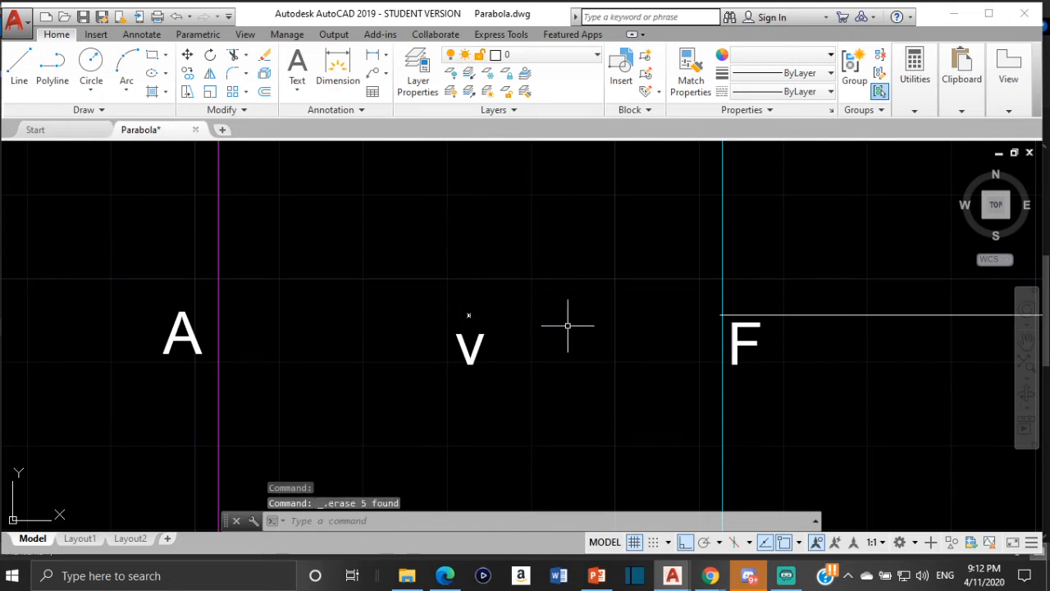
left_click(469, 315)
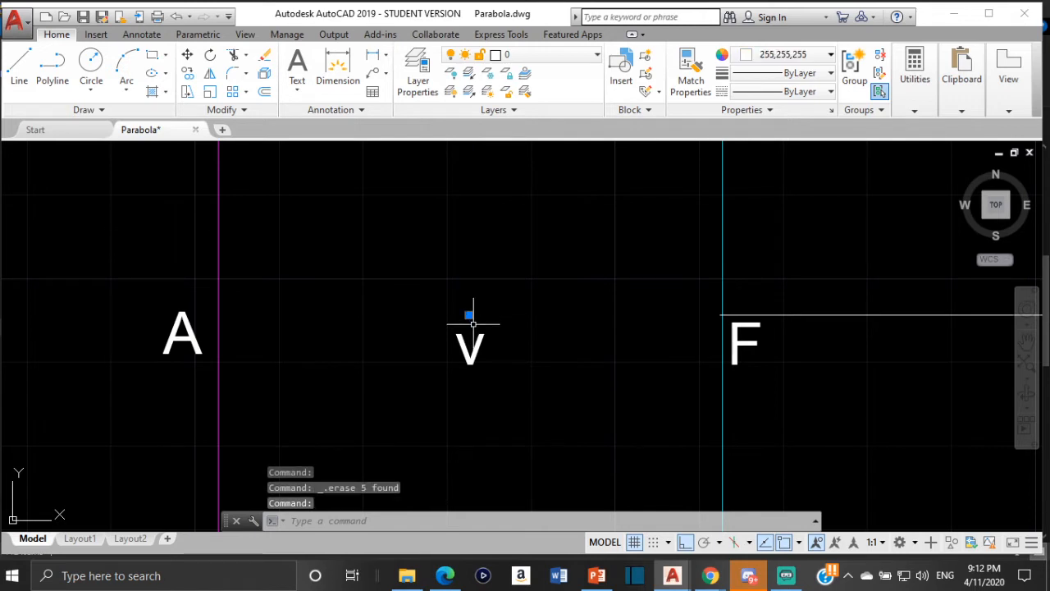
key("Delete")
left_click(19, 65)
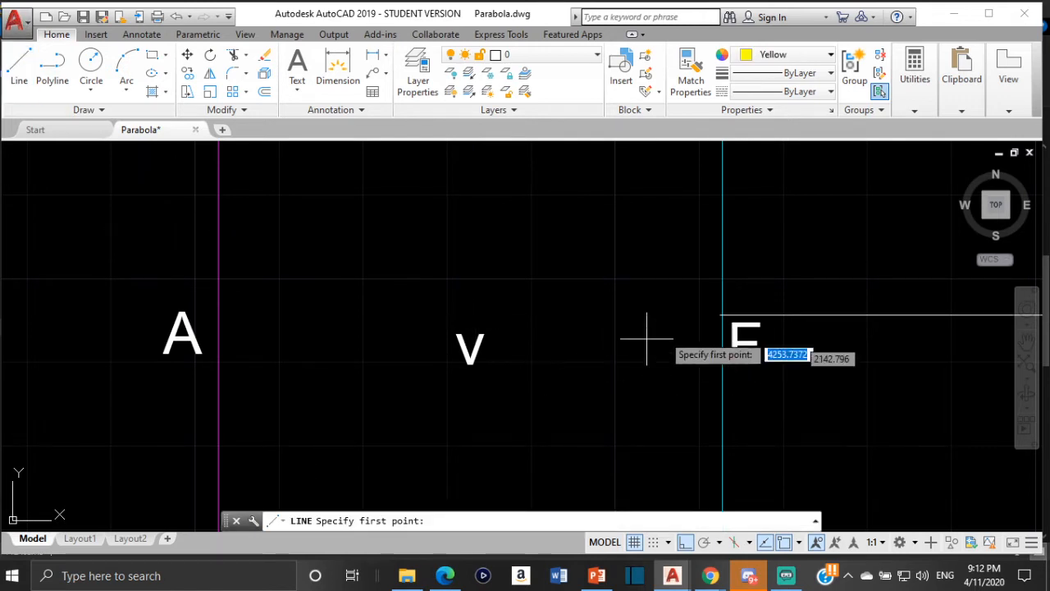
scroll(706, 341, "up", 2)
key("Escape")
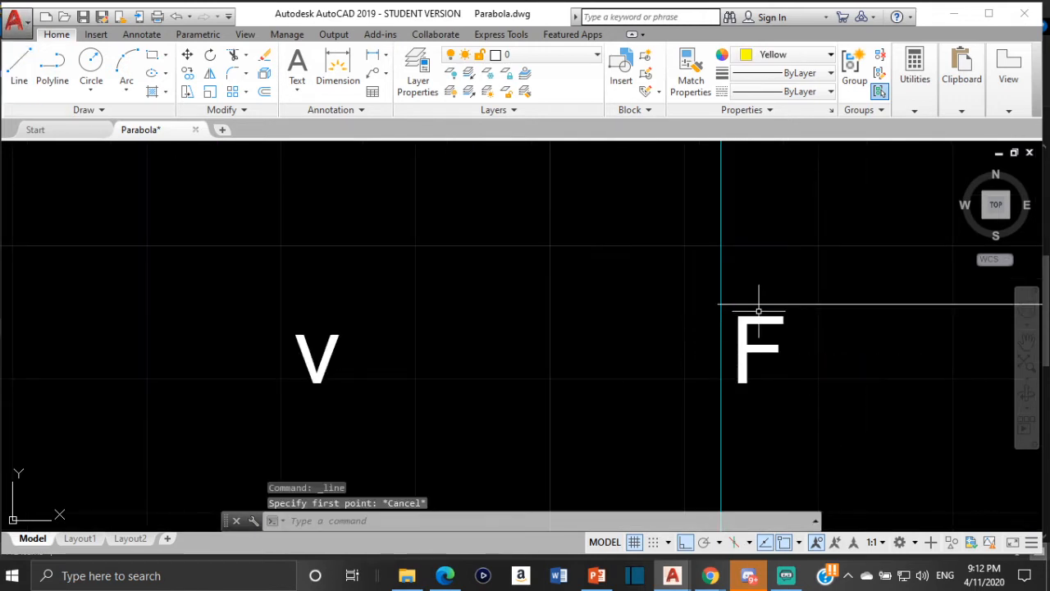
- Trim the short overhang of the remaining horizontal line on the v side of the cyan line at F
scroll(675, 290, "up", 3)
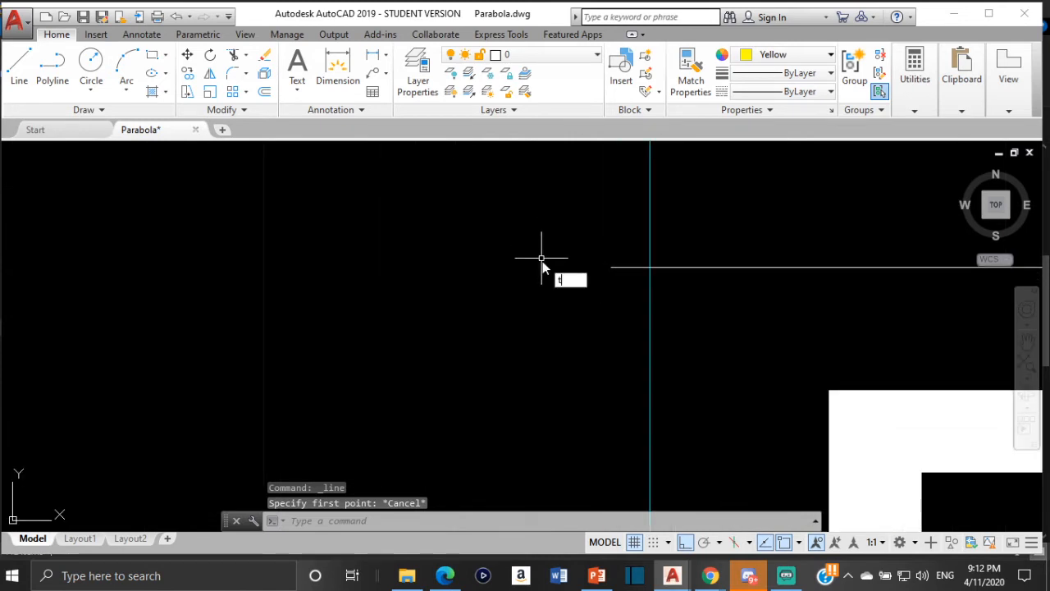
type("tr")
key("Return")
key("Return")
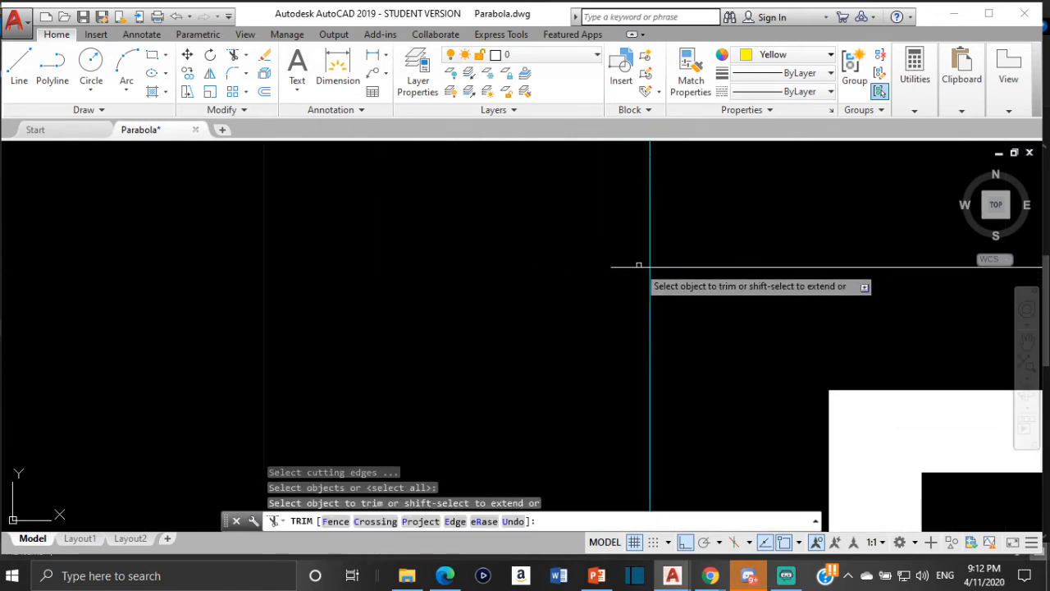
key("Escape")
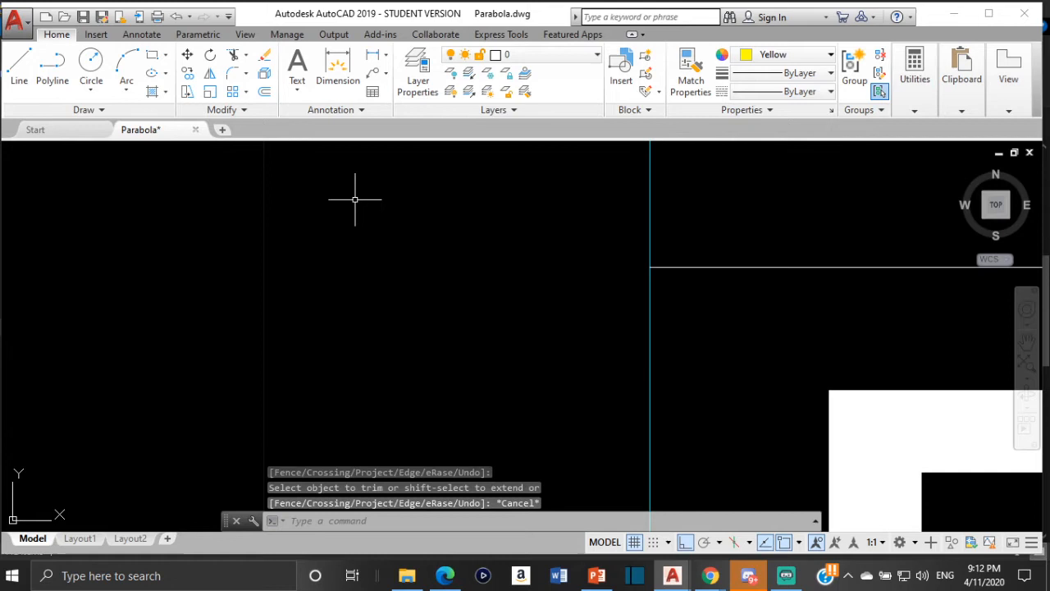
- Draw a horizontal line from the intersection at F to the magenta directrix at A
left_click(19, 66)
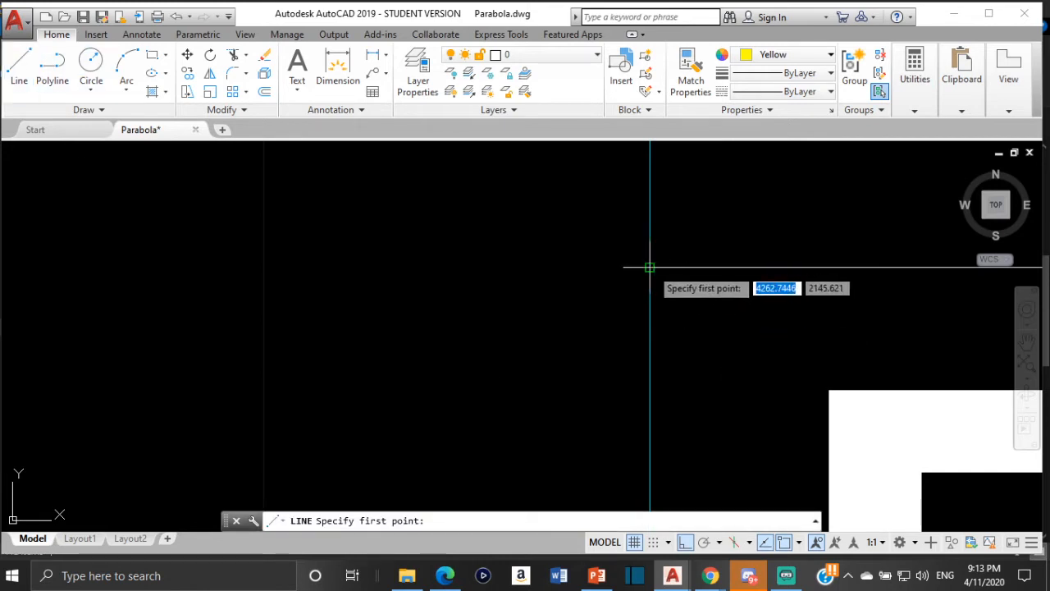
left_click(650, 266)
scroll(372, 286, "down", 8)
middle_click_drag(368, 286, 722, 277)
scroll(247, 281, "down", 4)
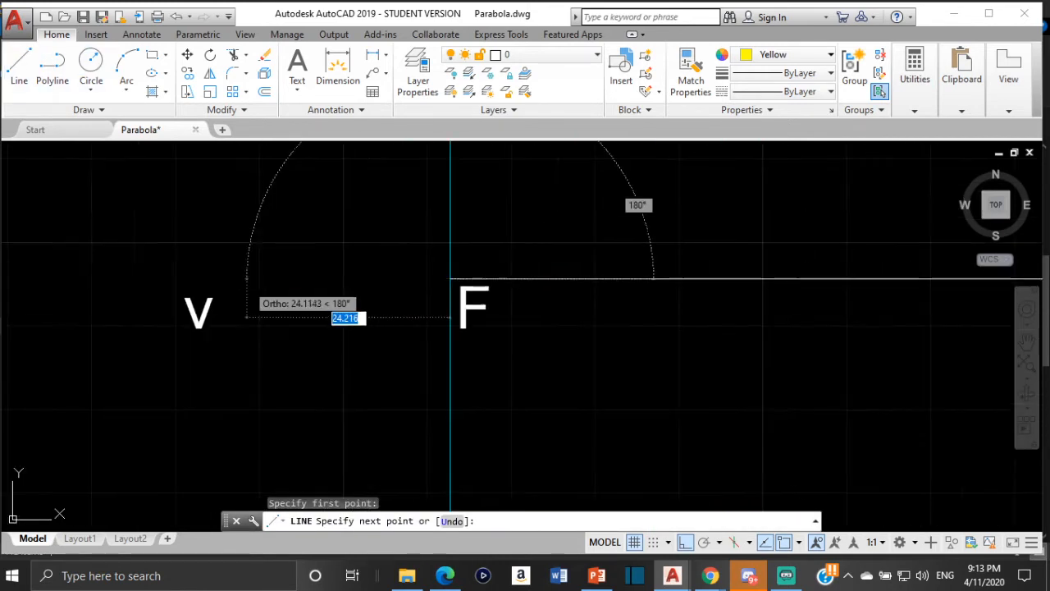
middle_click_drag(247, 281, 596, 285)
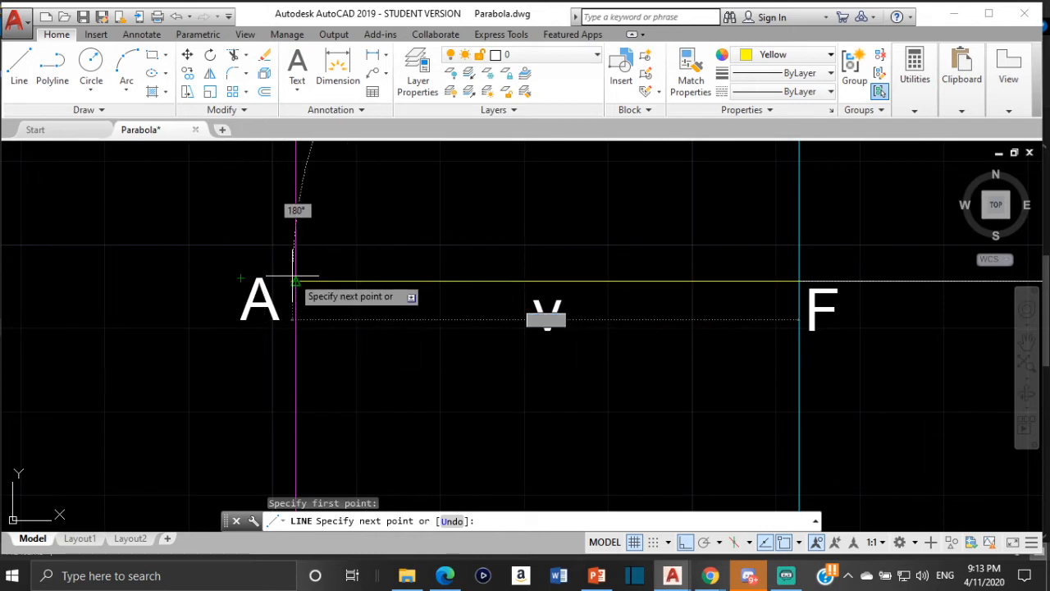
scroll(295, 282, "up", 2)
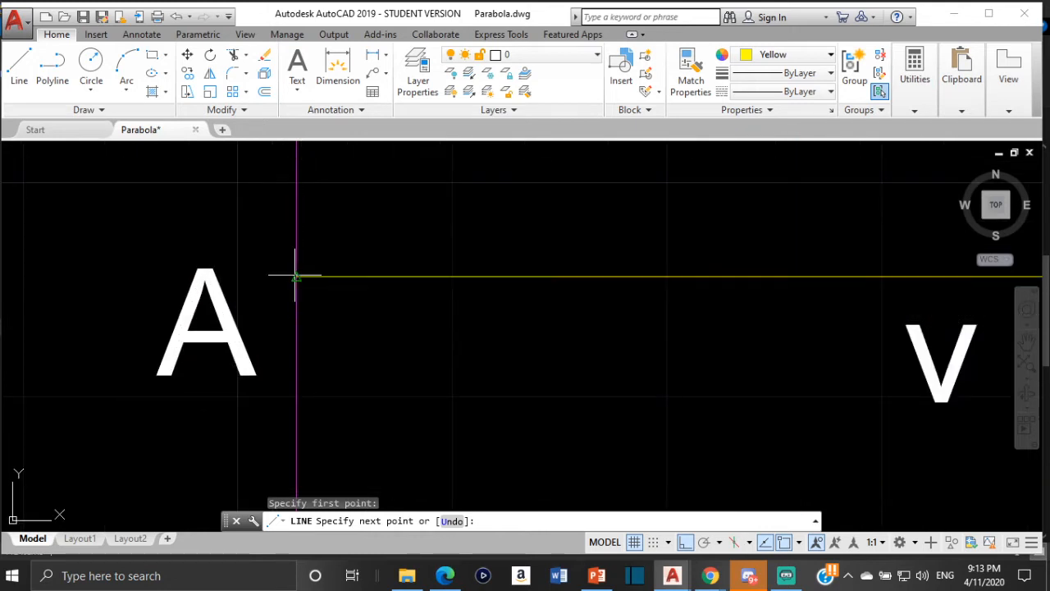
left_click(294, 277)
key("Escape")
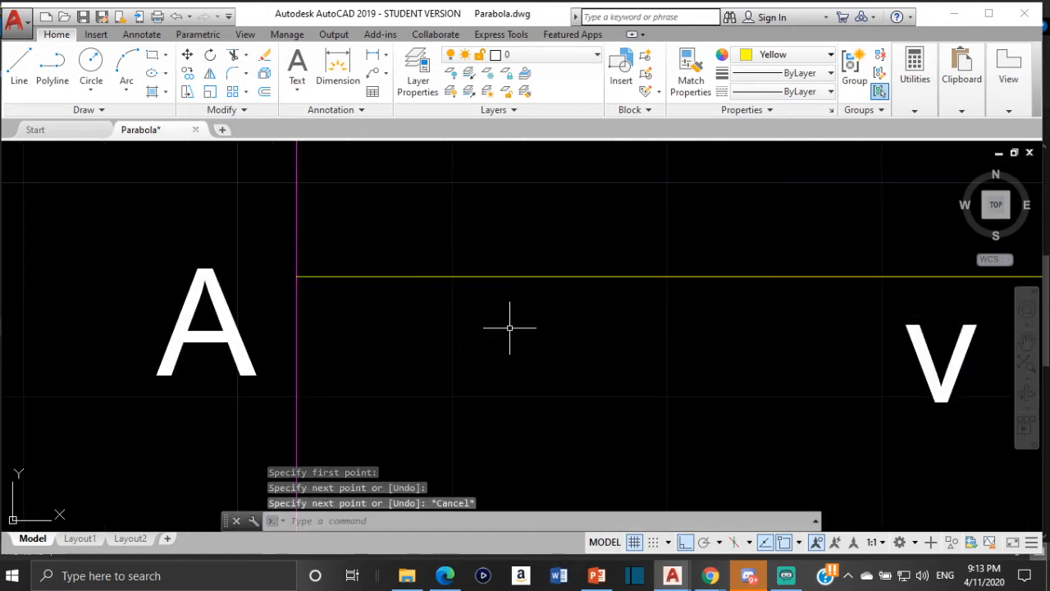
- Set the color of the new horizontal line between A and F to white (255,255,255)
left_click(453, 276)
left_click(915, 82)
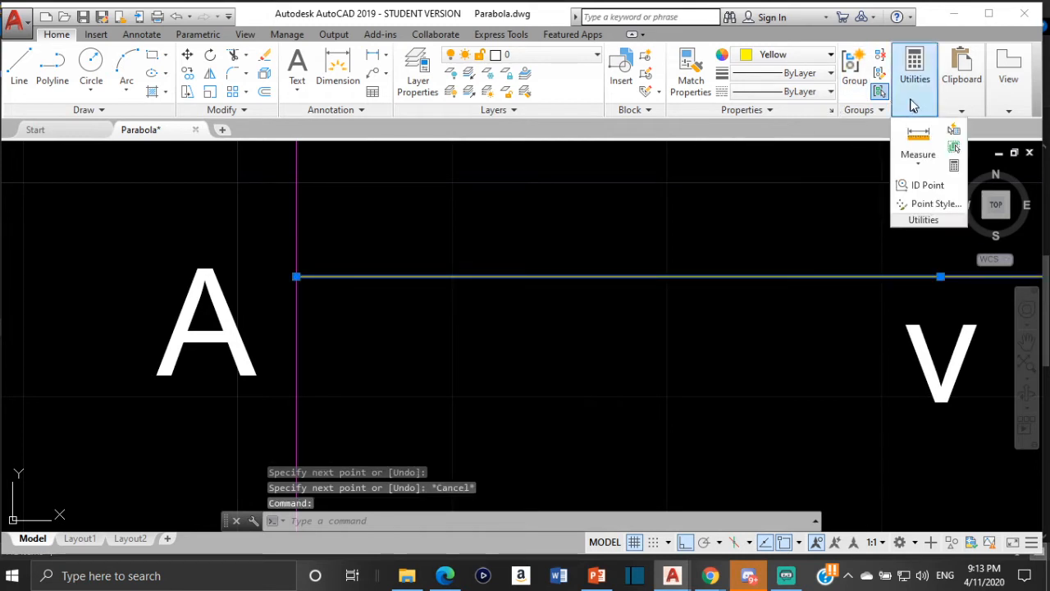
left_click(919, 164)
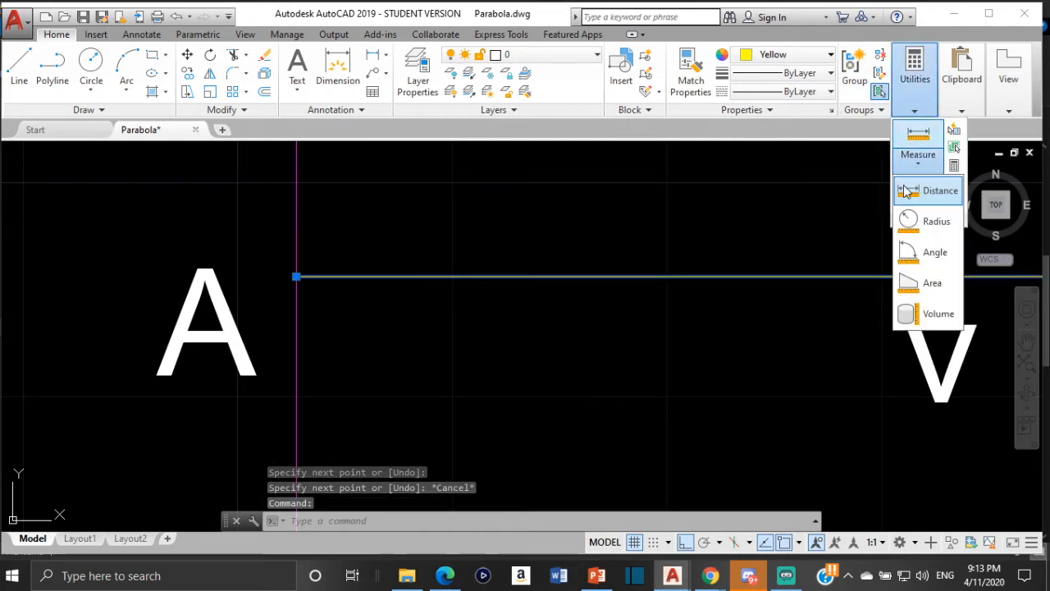
left_click(919, 164)
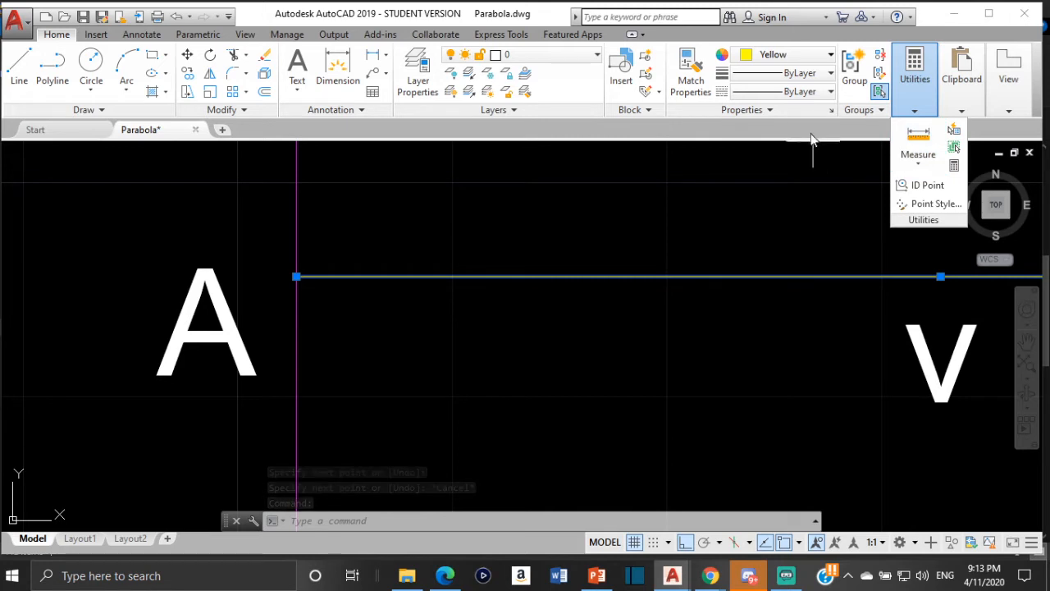
left_click(908, 105)
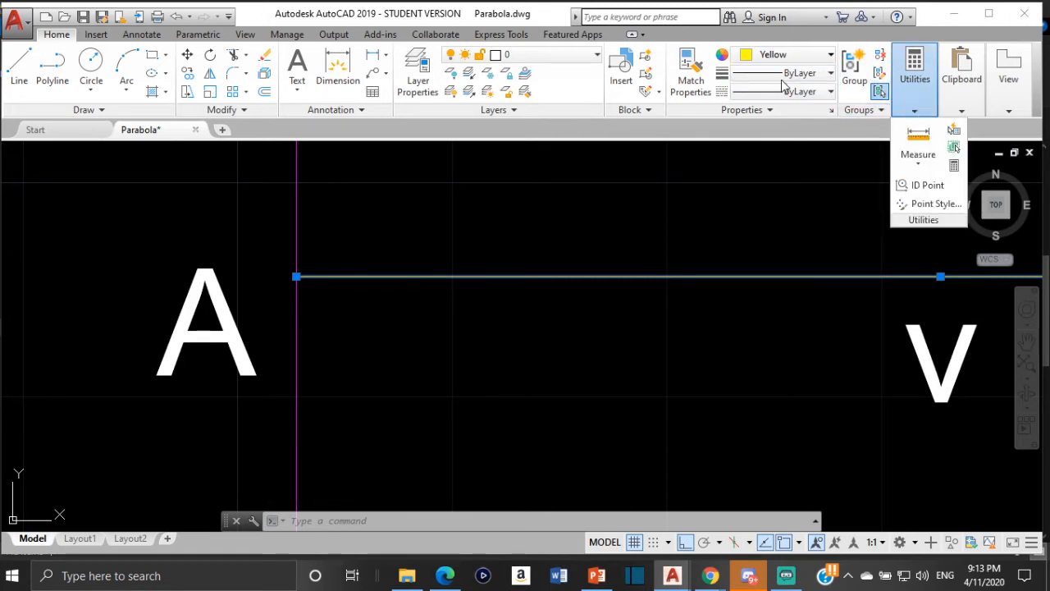
left_click(806, 56)
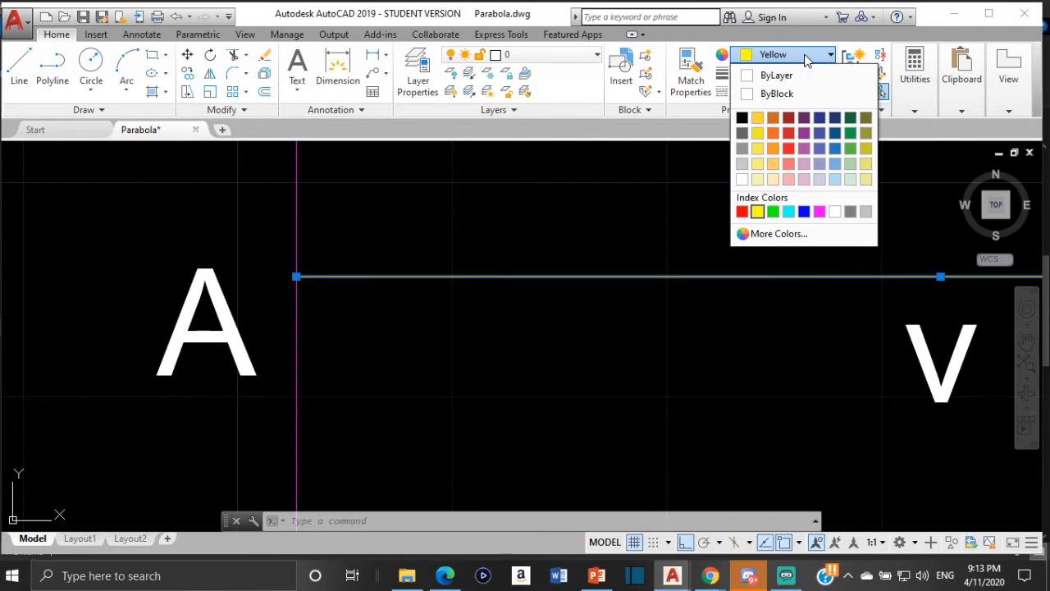
left_click(743, 178)
left_click(592, 358)
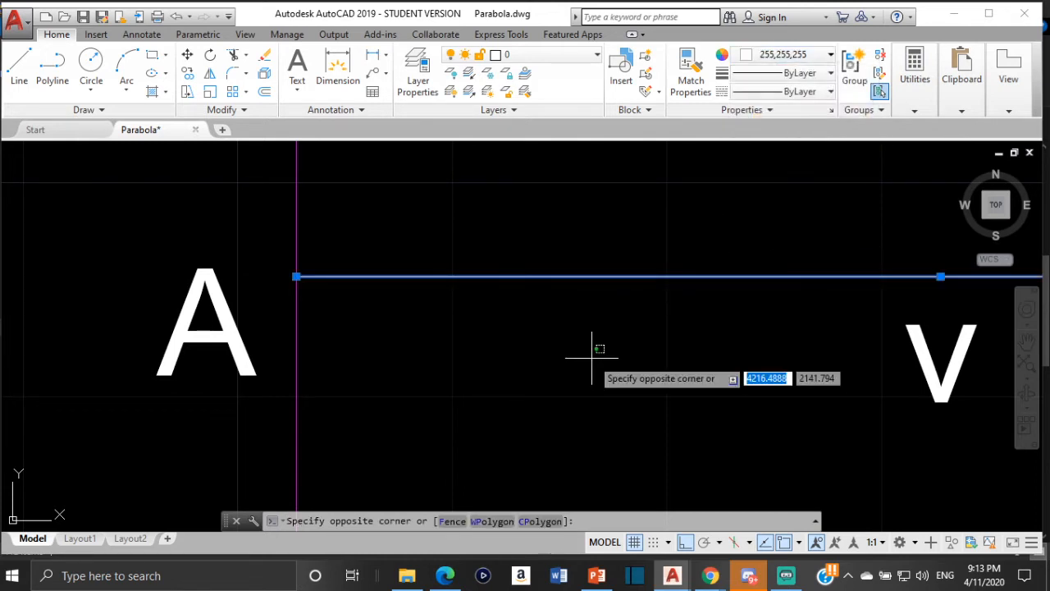
key("Escape")
key("Escape")
- Divide the horizontal line between A and F into 6 equal segments
scroll(592, 358, "down", 3)
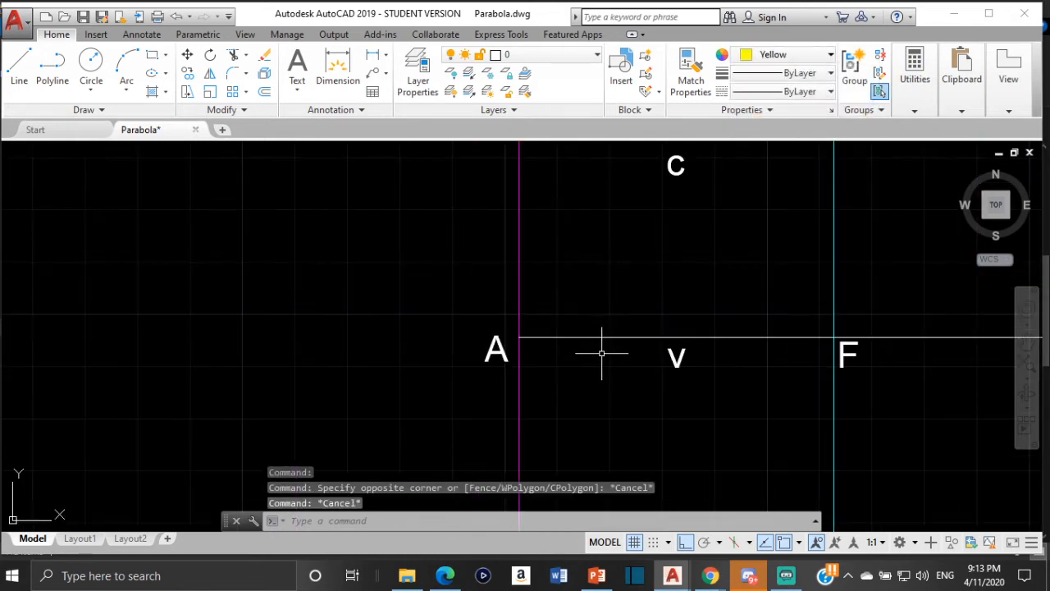
scroll(780, 356, "up", 6)
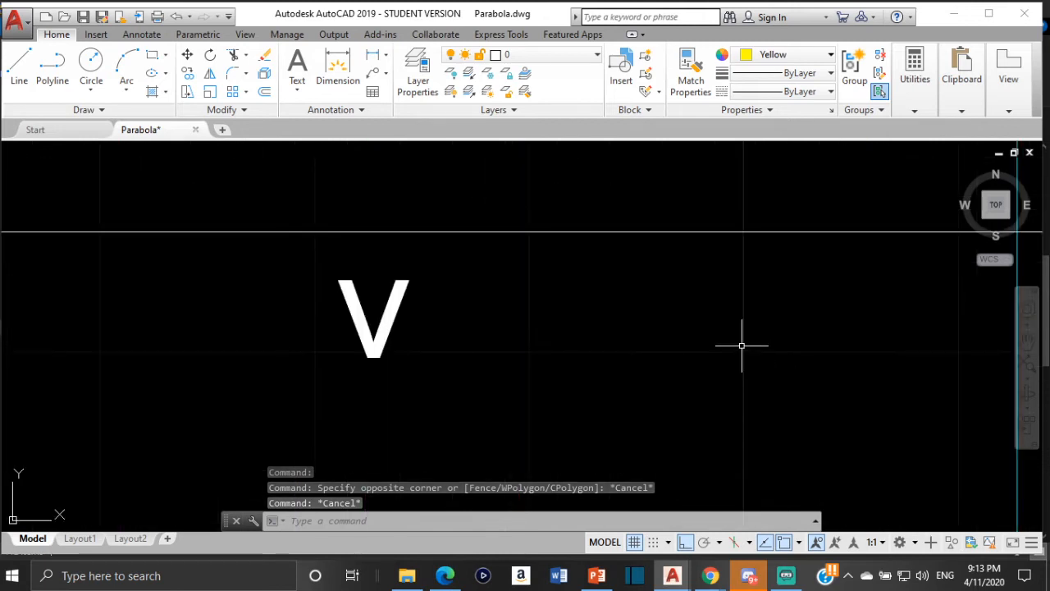
scroll(741, 343, "down", 4)
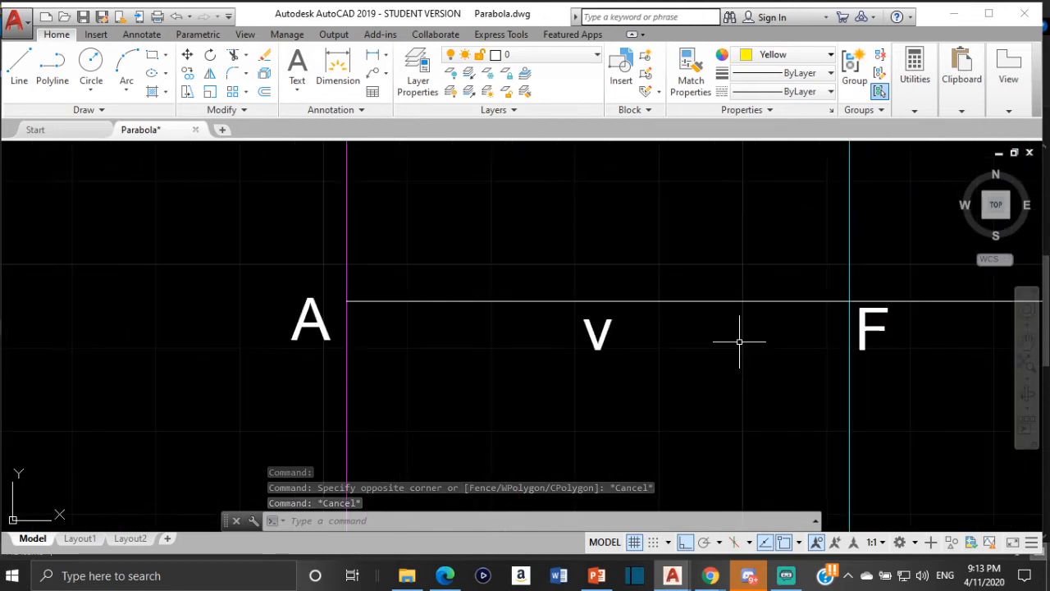
left_click(667, 302)
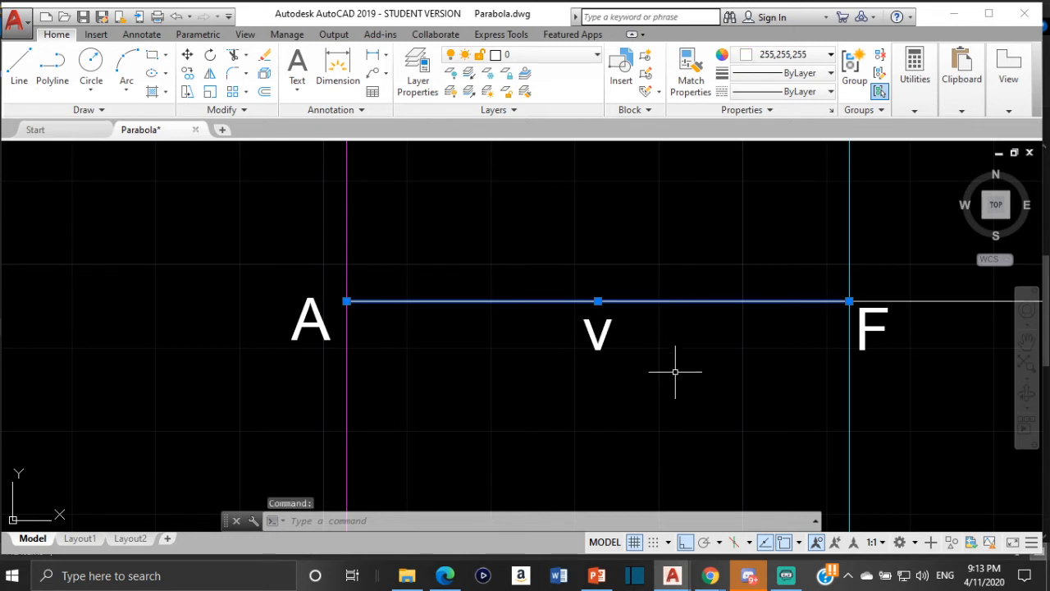
type("di")
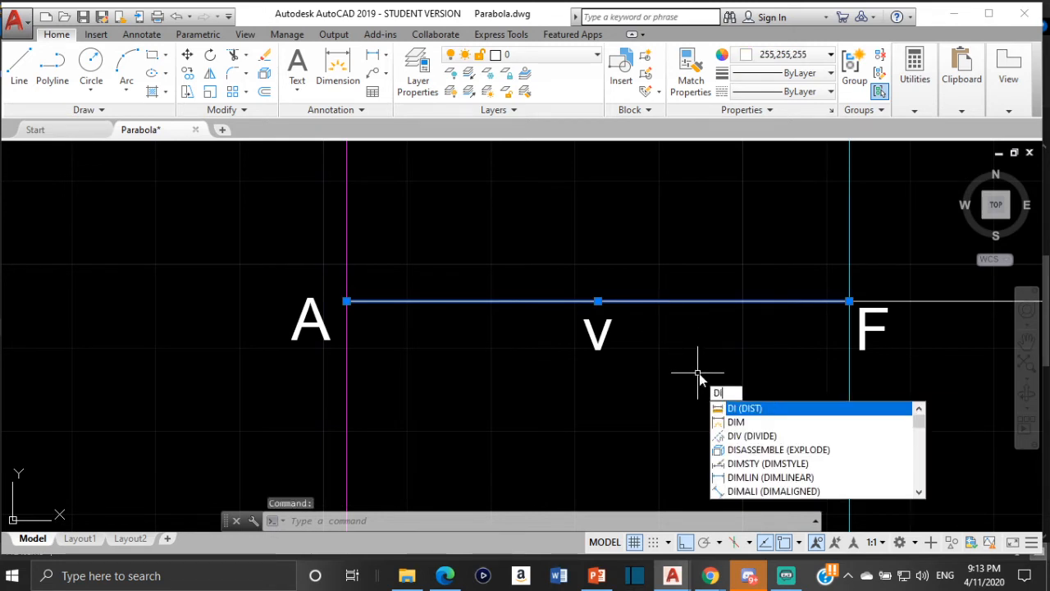
left_click(751, 436)
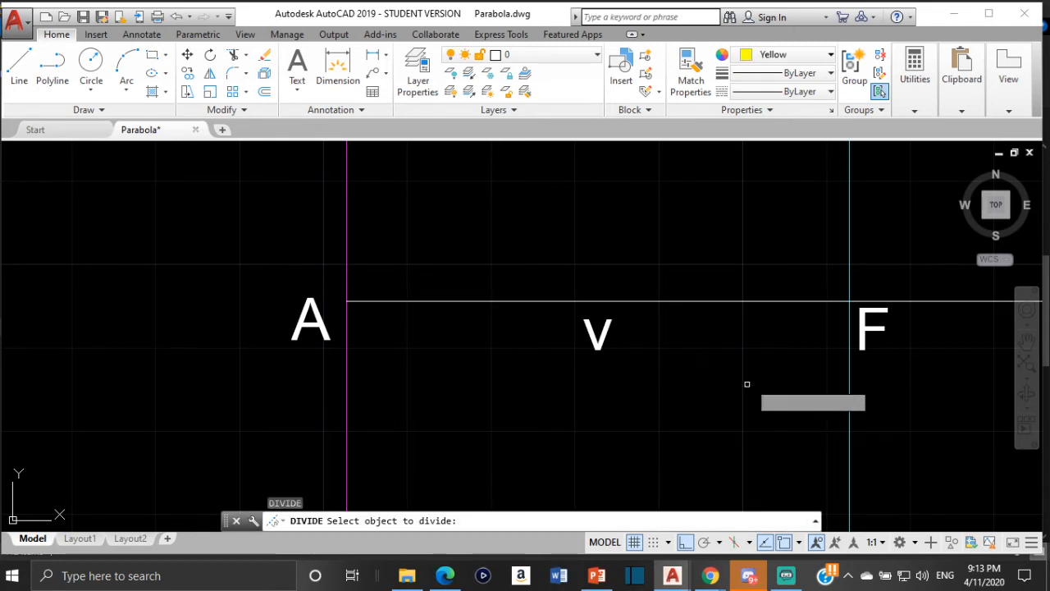
left_click(719, 302)
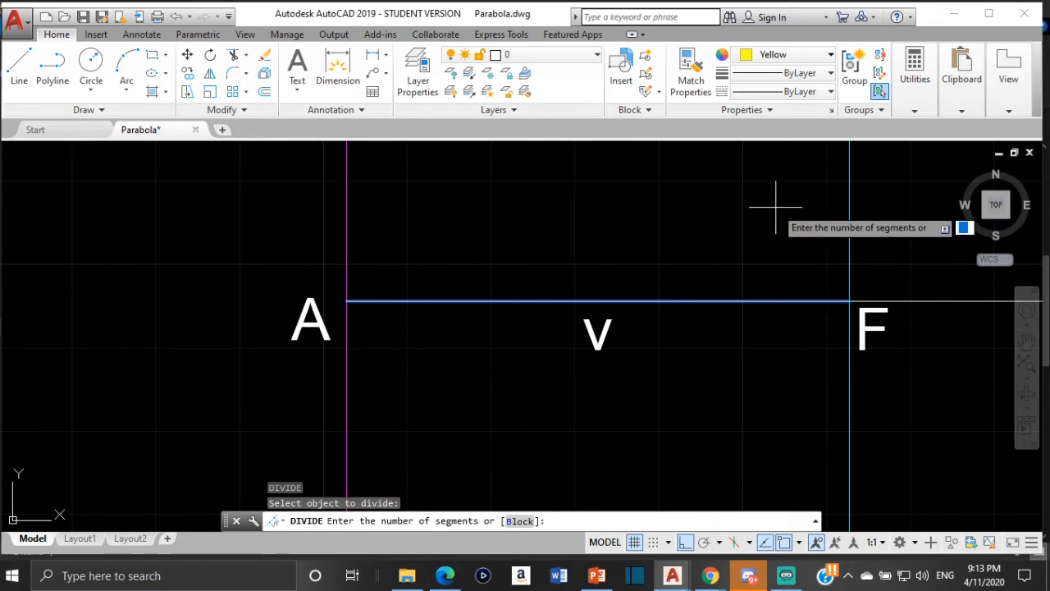
type("6")
key("Return")
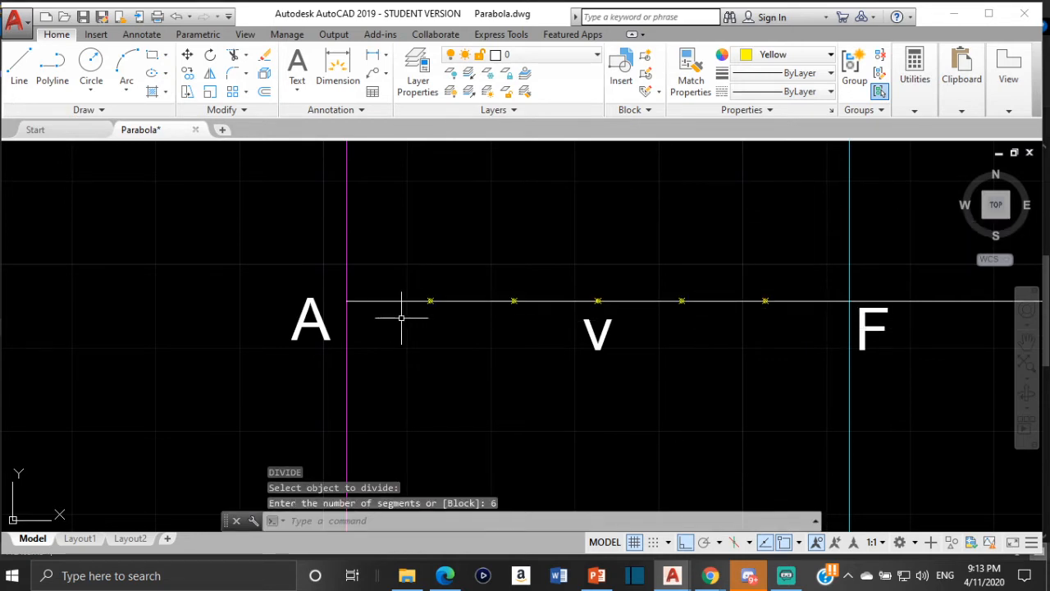
- Draw a 30-unit vertical line straight up from the division point at v, midway between A and F
scroll(450, 310, "up", 4)
scroll(617, 313, "down", 6)
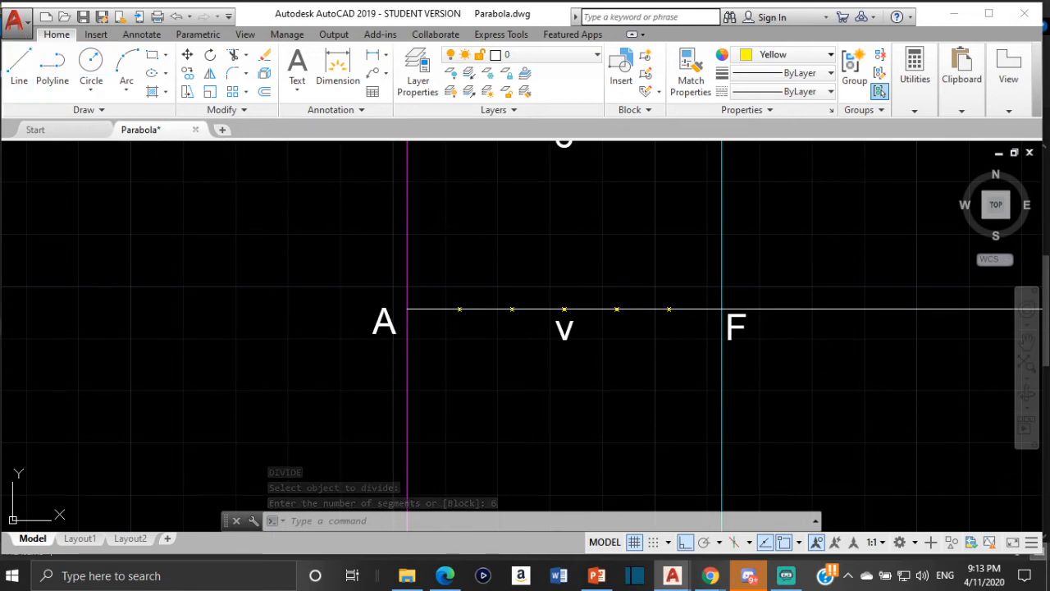
left_click(19, 67)
scroll(563, 328, "up", 6)
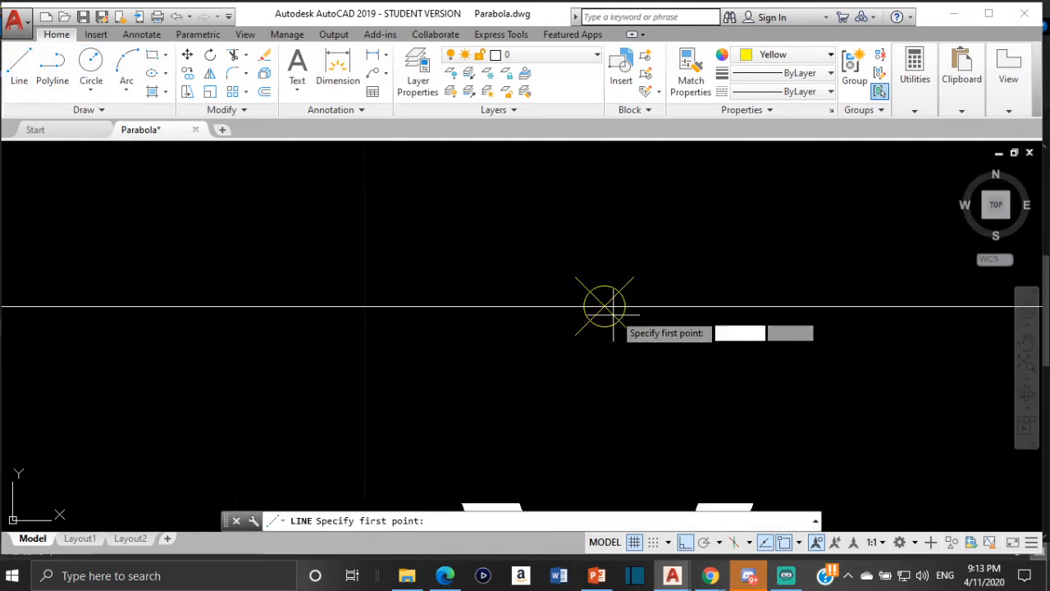
left_click(605, 306)
scroll(605, 306, "down", 3)
middle_click_drag(607, 308, 623, 381)
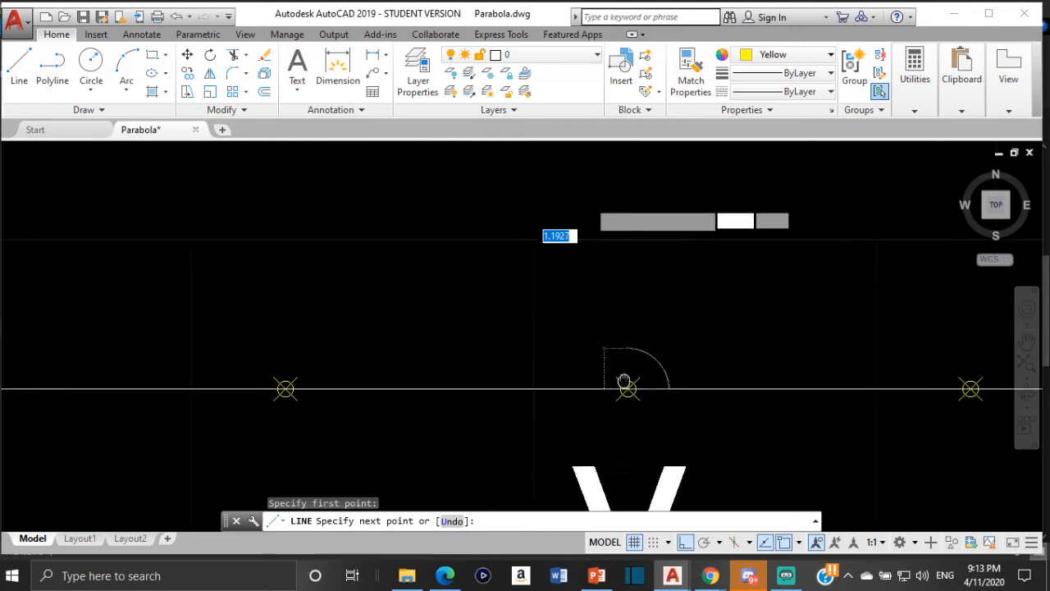
scroll(624, 361, "down", 6)
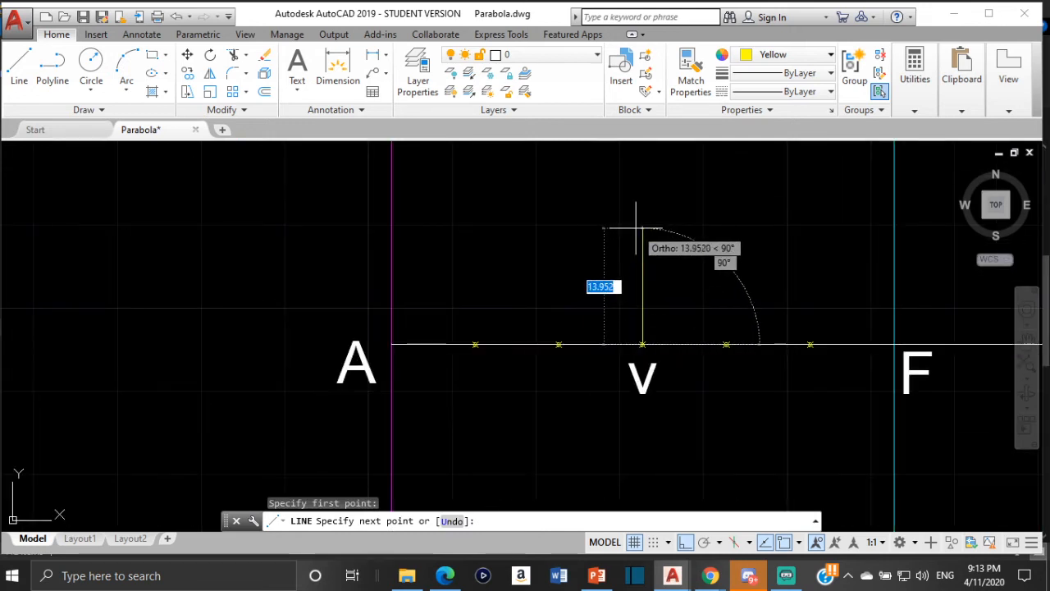
type("30")
key("Return")
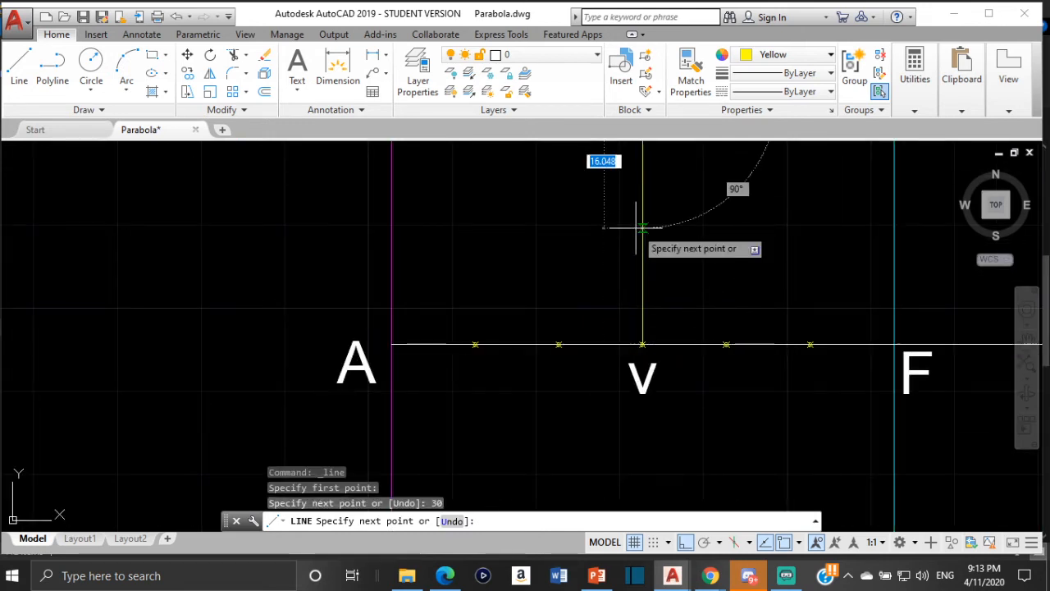
key("Escape")
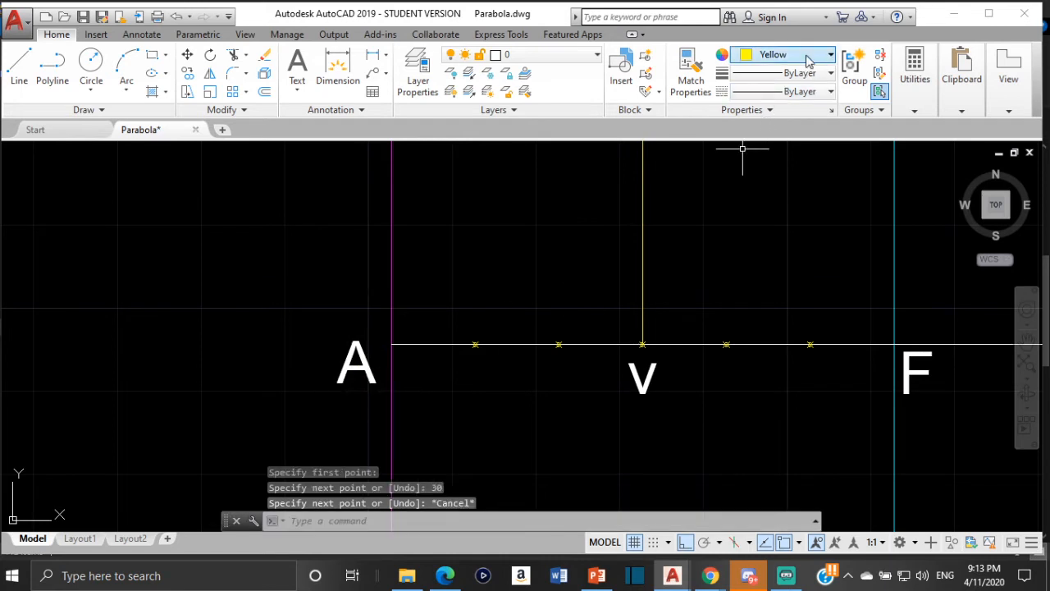
- With the current color set to white (255,255,255) and polar tracking replacing ortho, draw a 45-degree line from A up past C
left_click(785, 60)
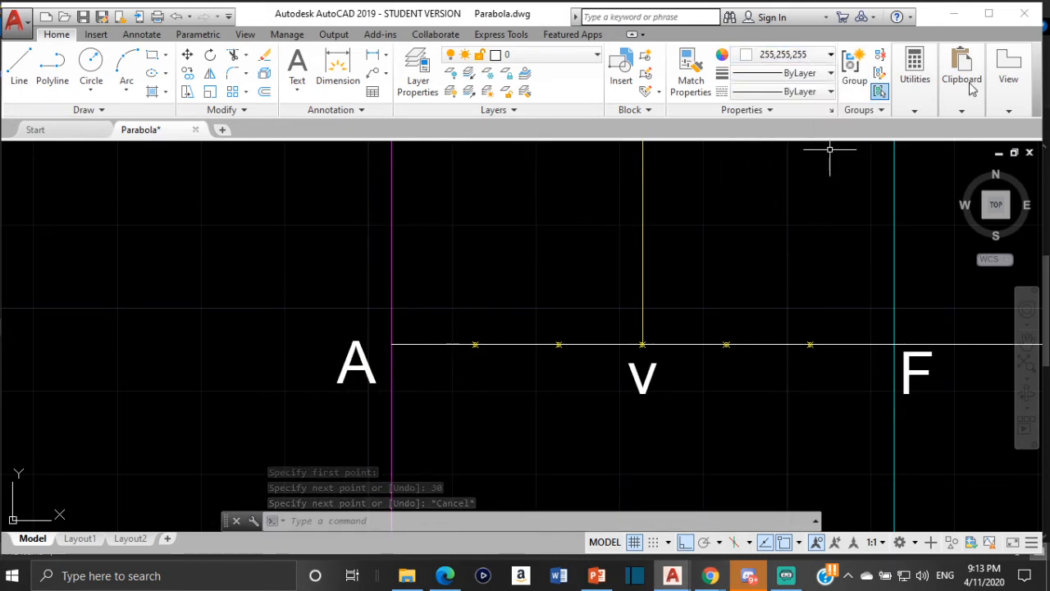
left_click(30, 68)
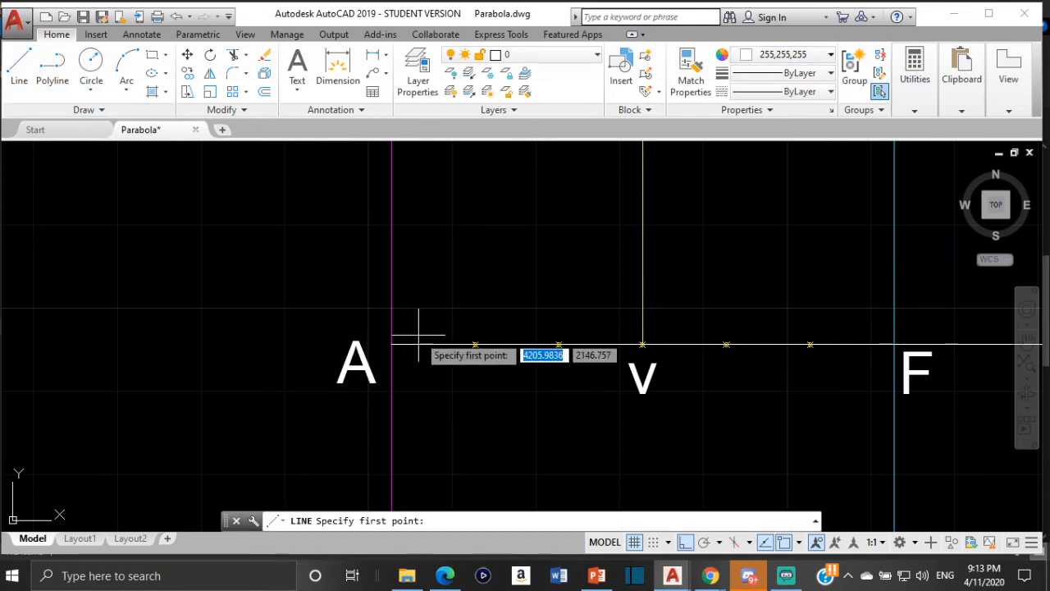
scroll(391, 345, "up", 5)
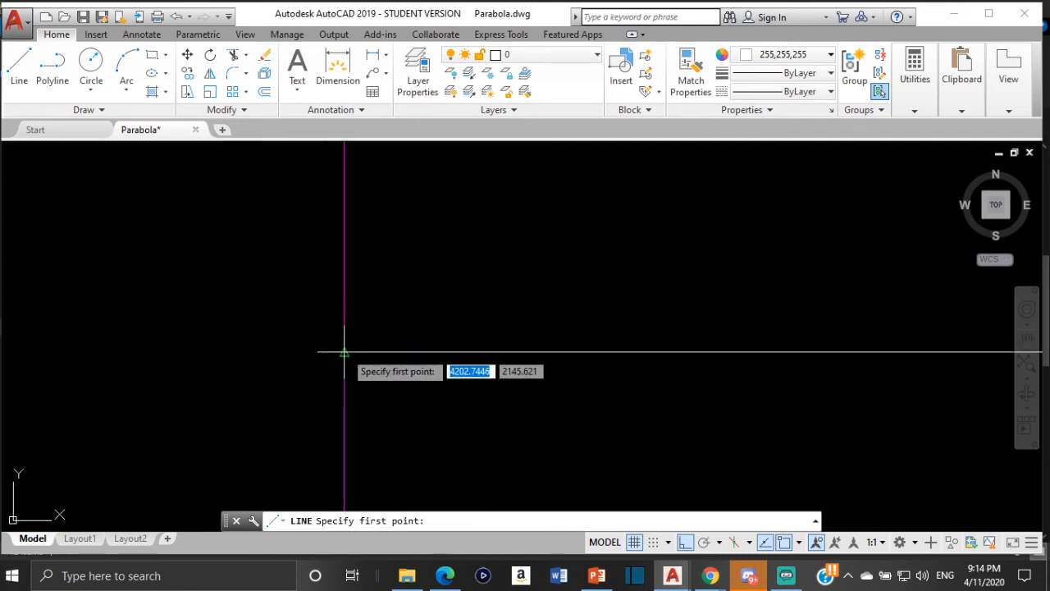
scroll(328, 352, "down", 3)
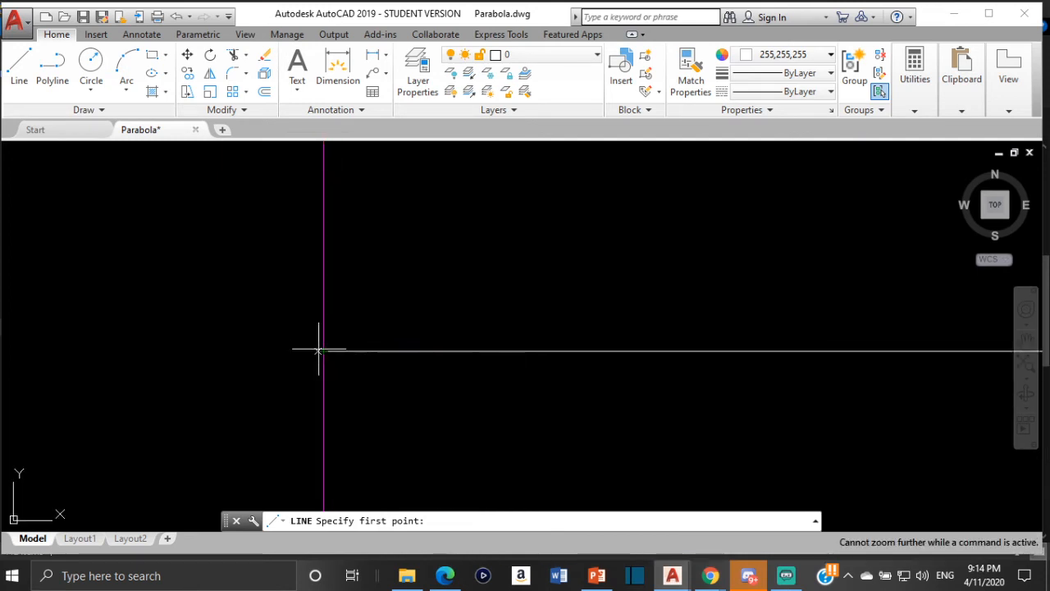
left_click(322, 352)
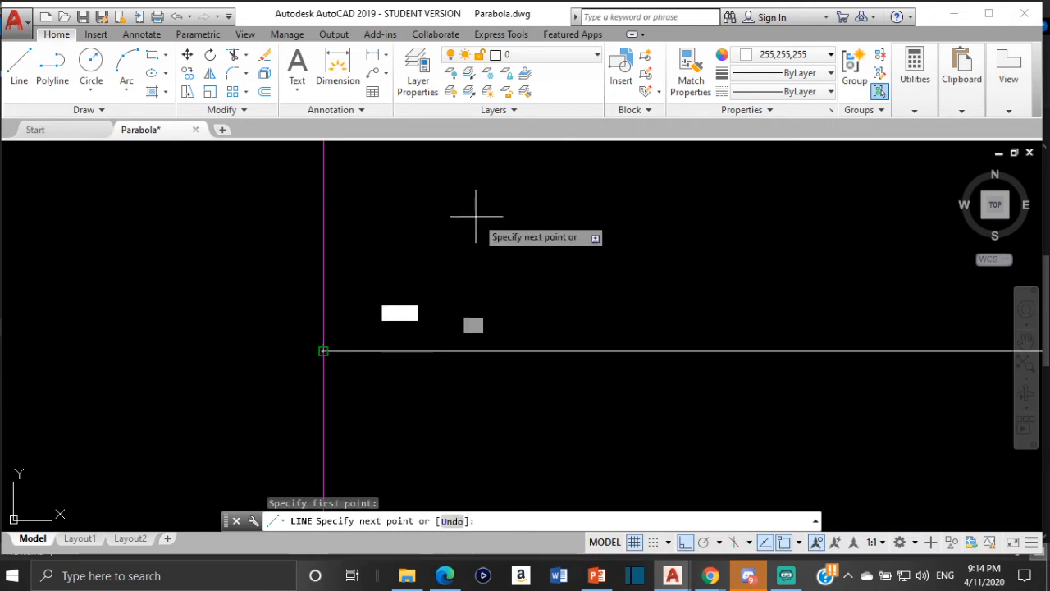
scroll(476, 216, "down", 2)
left_click(686, 542)
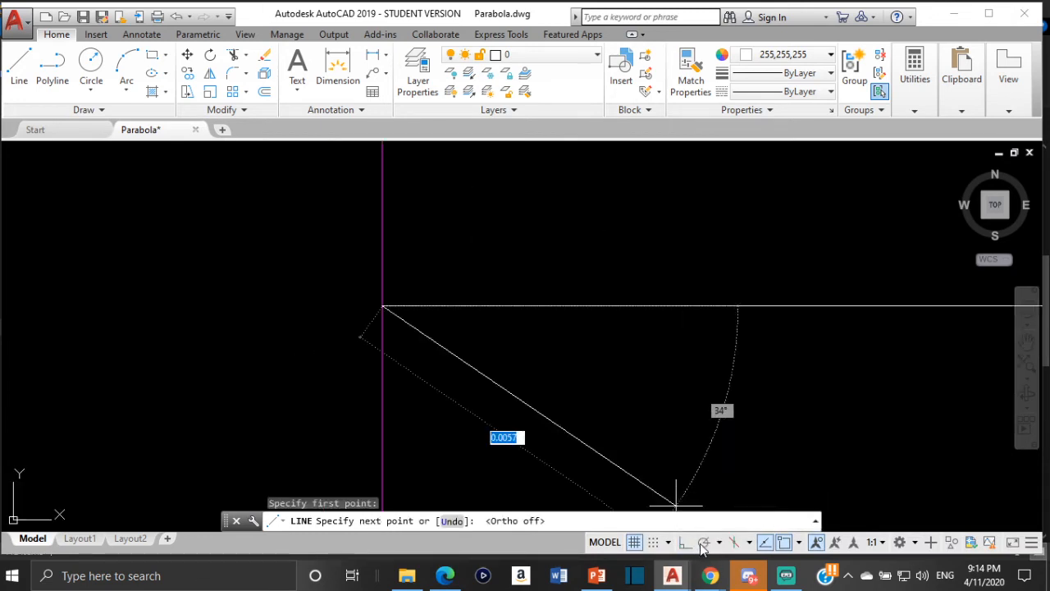
left_click(703, 543)
scroll(700, 363, "down", 10)
middle_click_drag(652, 340, 222, 414)
scroll(530, 266, "down", 15)
scroll(530, 266, "down", 15)
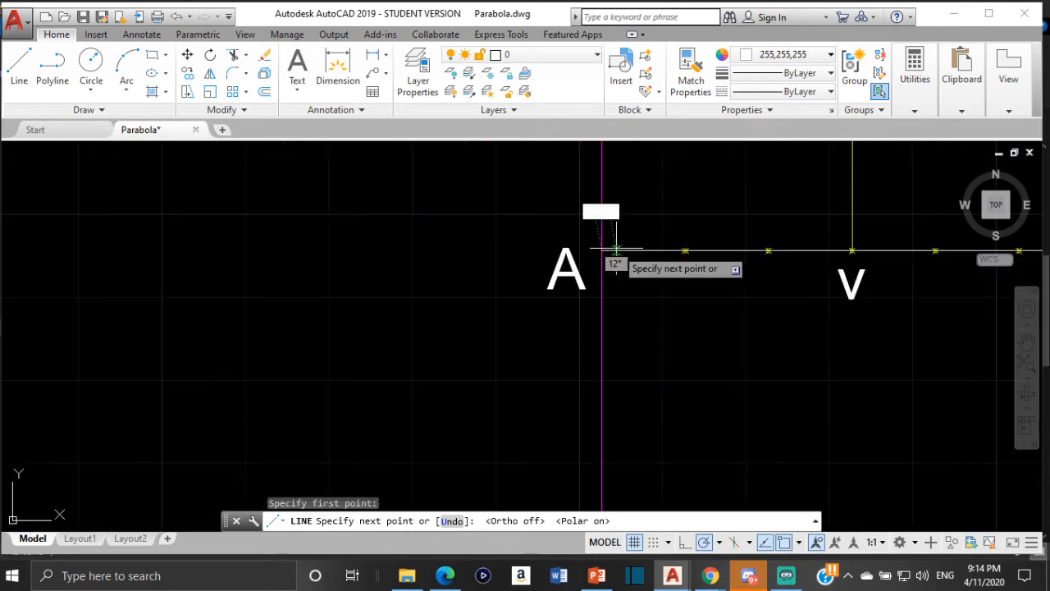
scroll(673, 237, "down", 9)
middle_click_drag(673, 237, 565, 315)
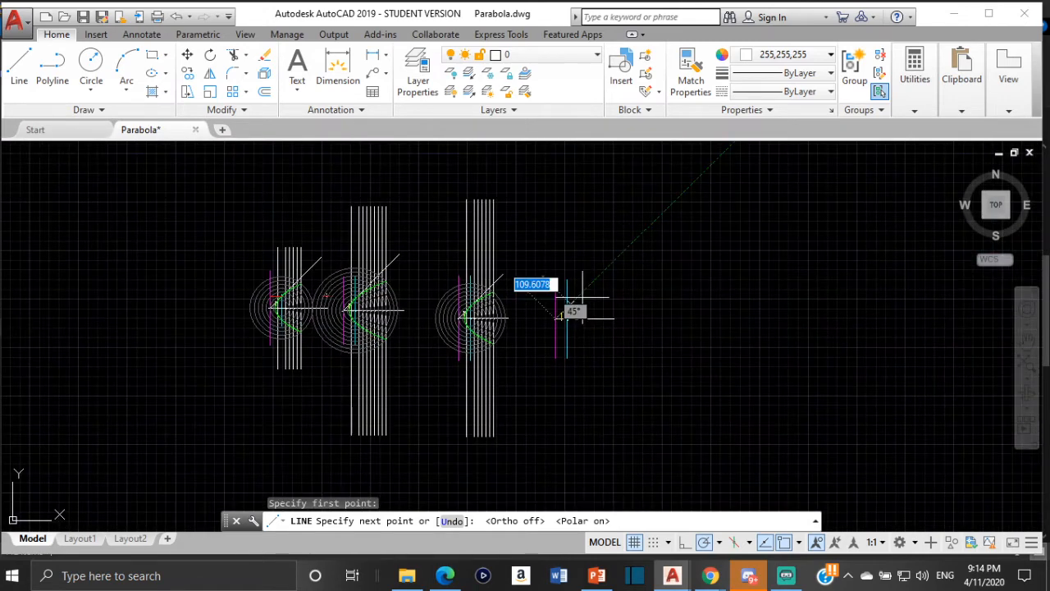
scroll(600, 273, "up", 7)
left_click(621, 257)
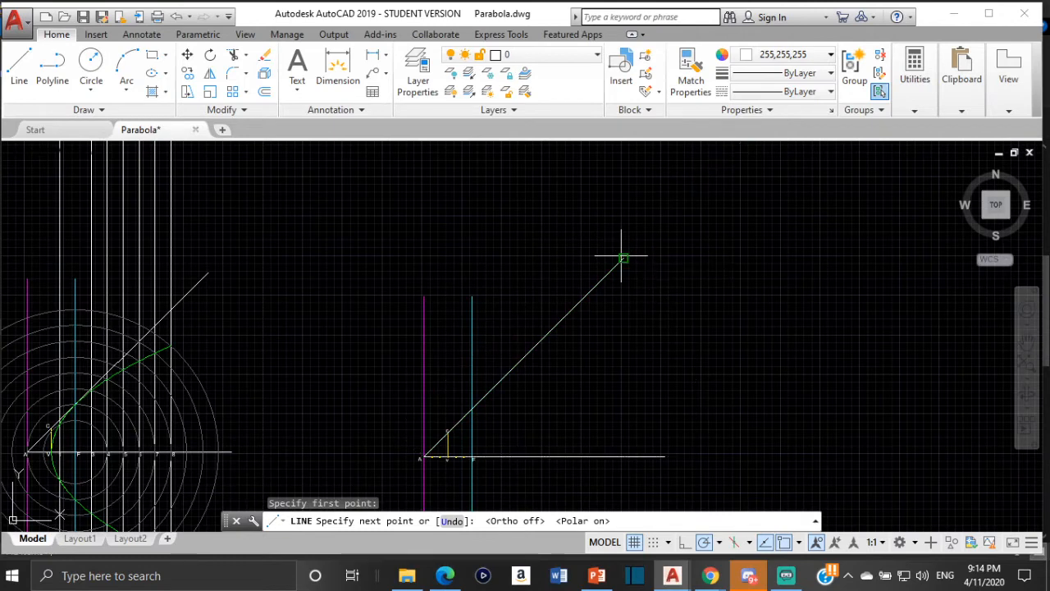
scroll(458, 425, "up", 3)
key("Escape")
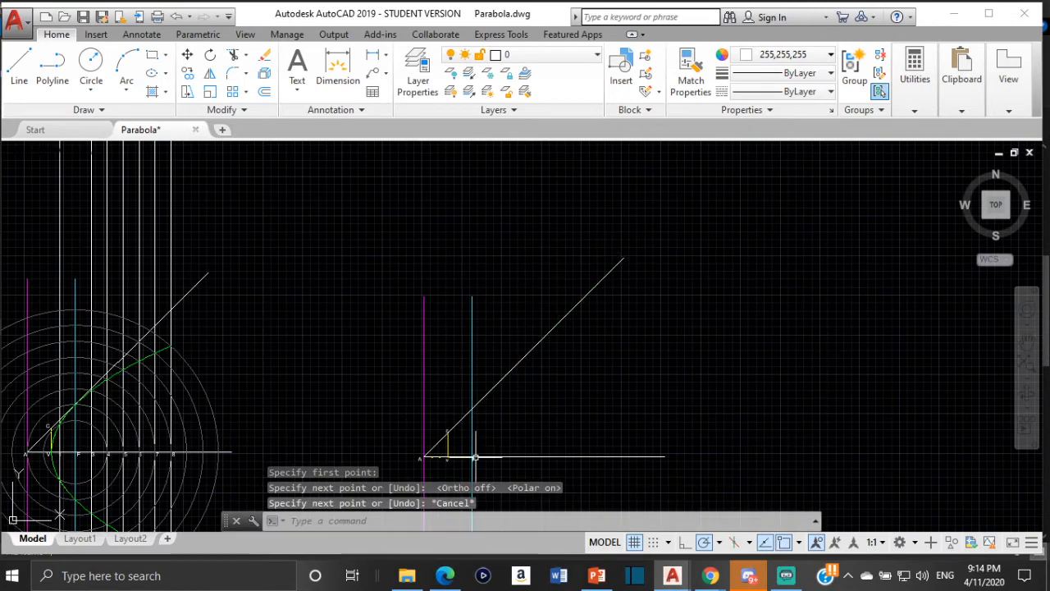
- Examine where the 45-degree line meets the vertical line at C, and compare the layout with the finished parabola construction beside it
scroll(414, 408, "up", 6)
scroll(415, 408, "up", 8)
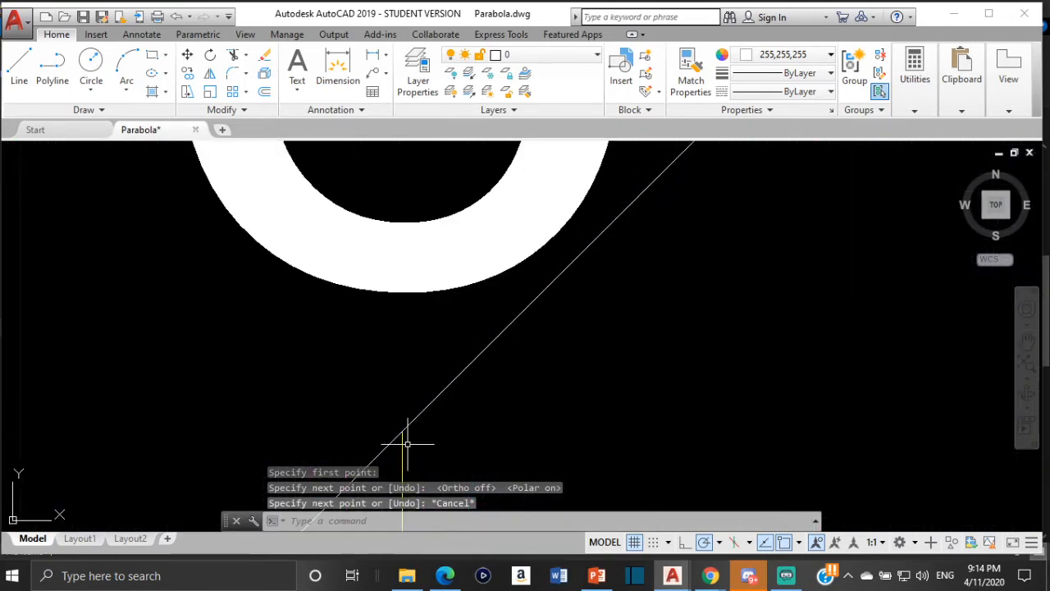
scroll(403, 438, "down", 4)
scroll(407, 444, "down", 6)
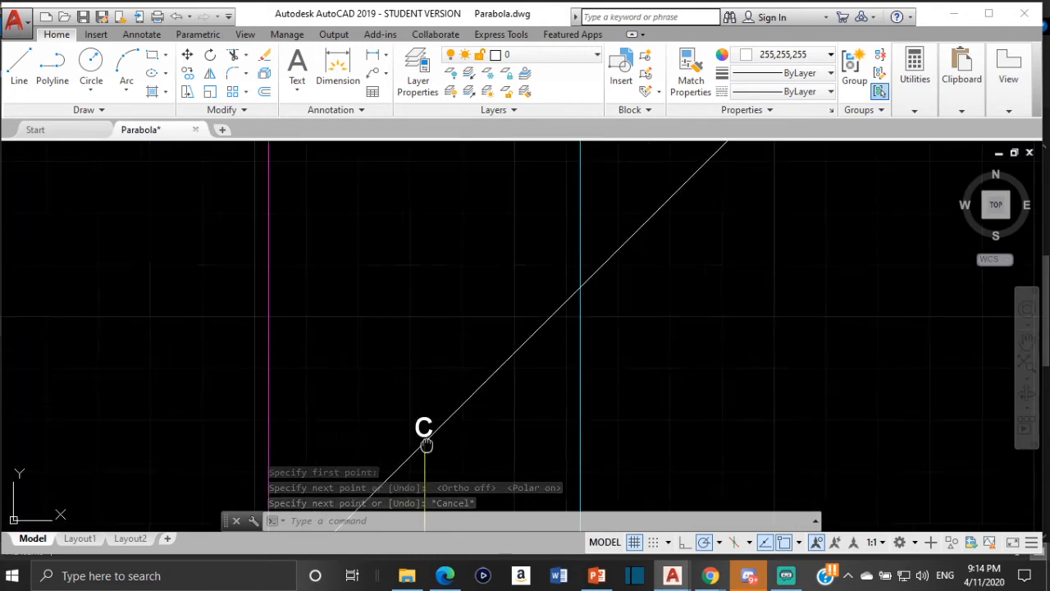
scroll(619, 347, "up", 2)
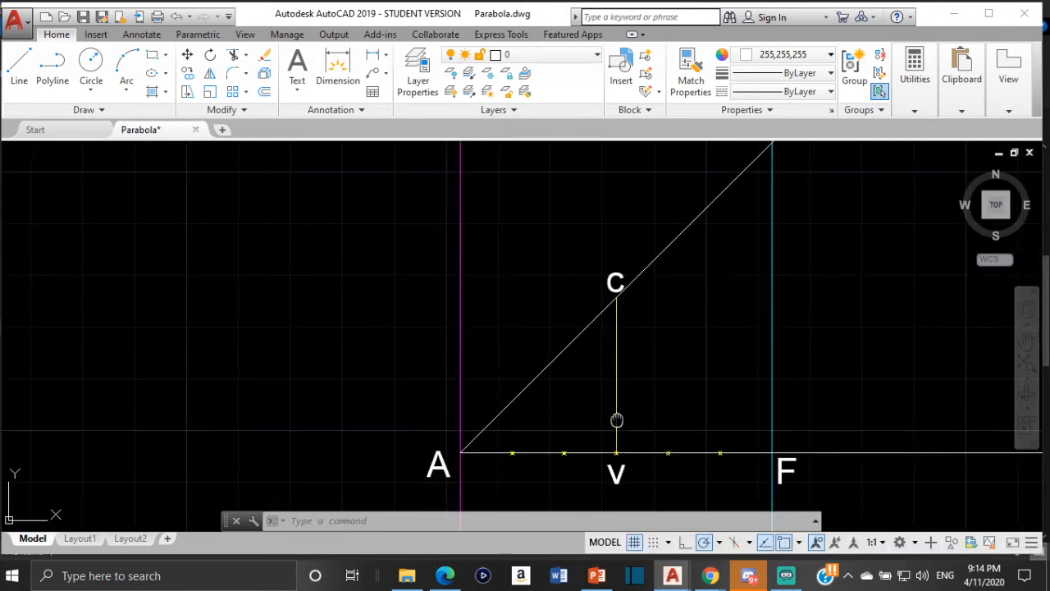
middle_click_drag(616, 422, 469, 307)
scroll(463, 326, "down", 4)
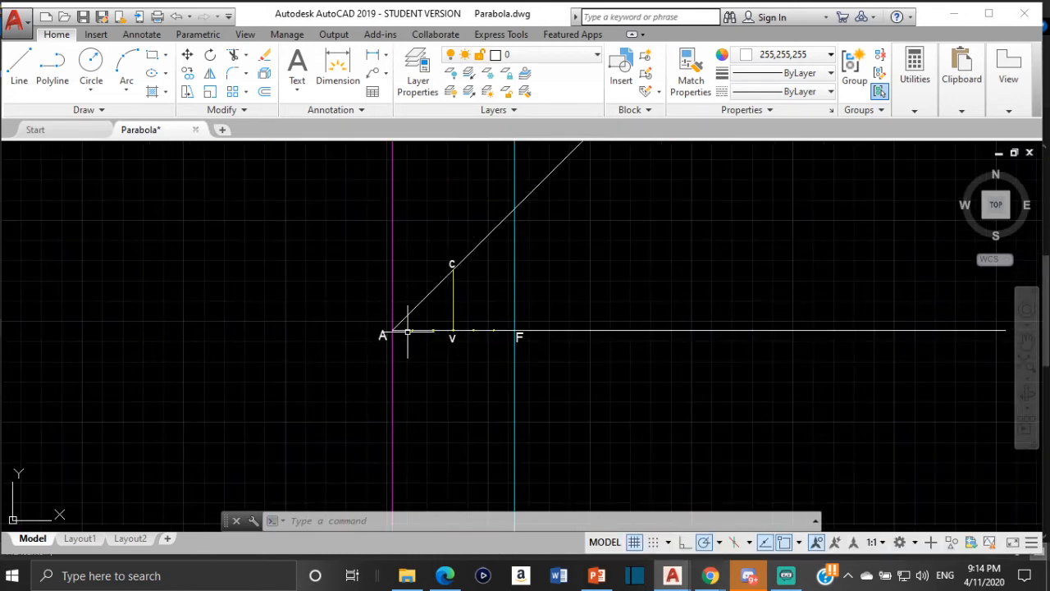
scroll(708, 340, "down", 3)
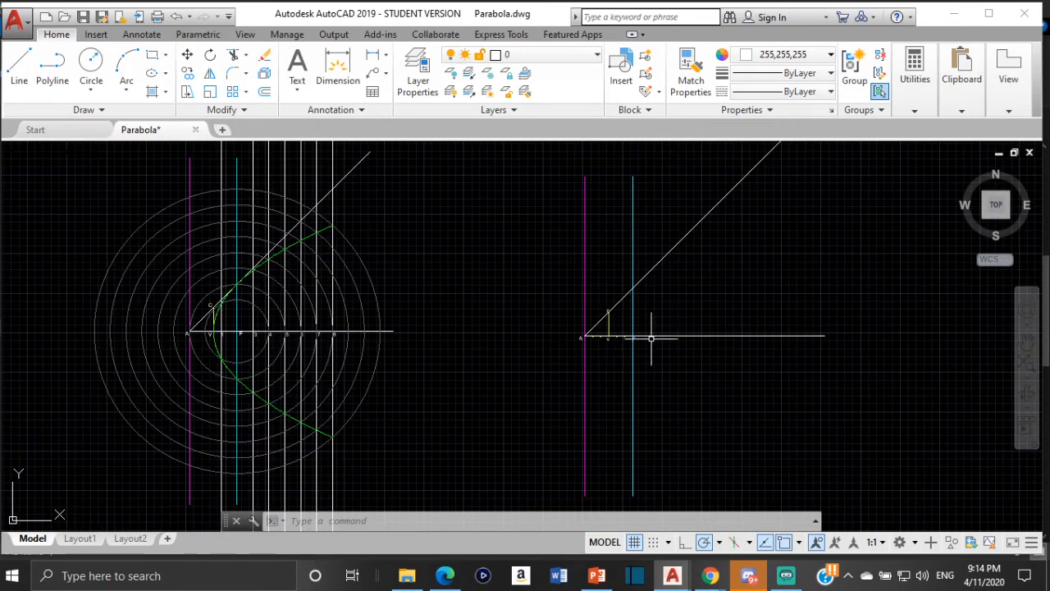
scroll(651, 337, "up", 4)
scroll(645, 345, "down", 4)
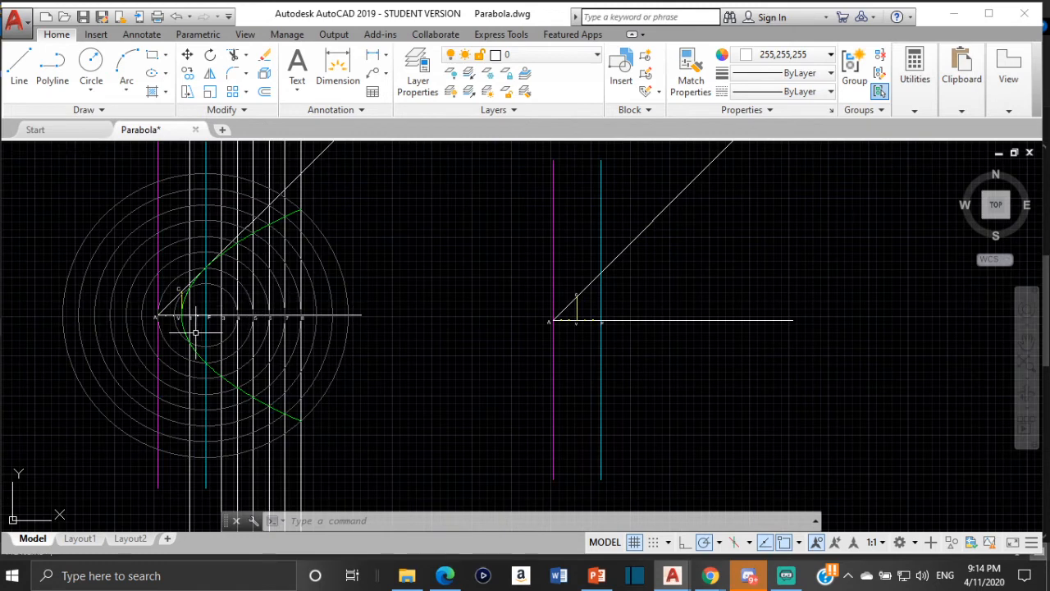
scroll(195, 332, "up", 2)
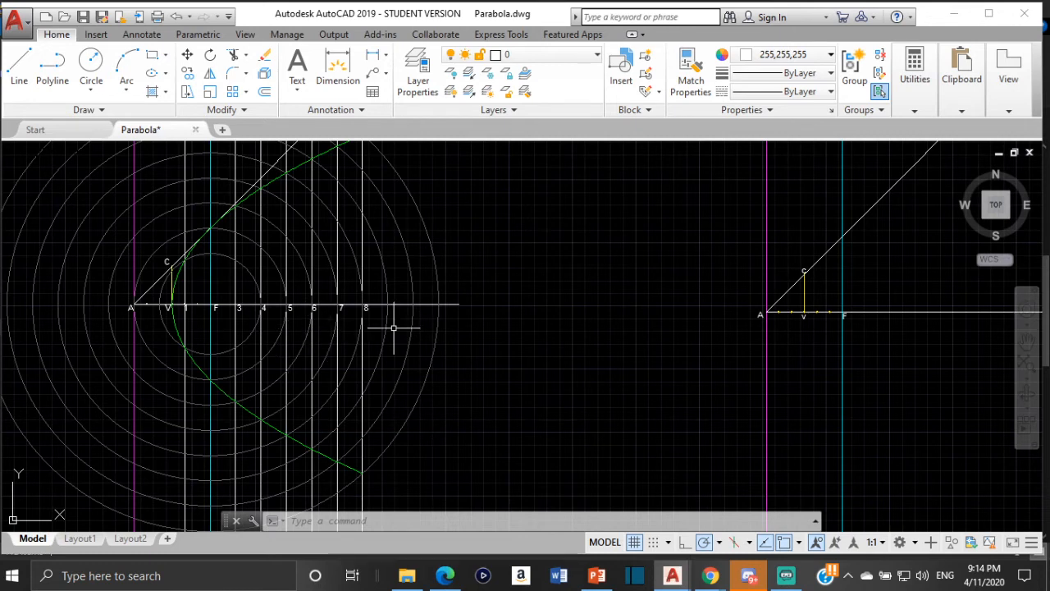
scroll(348, 305, "down", 2)
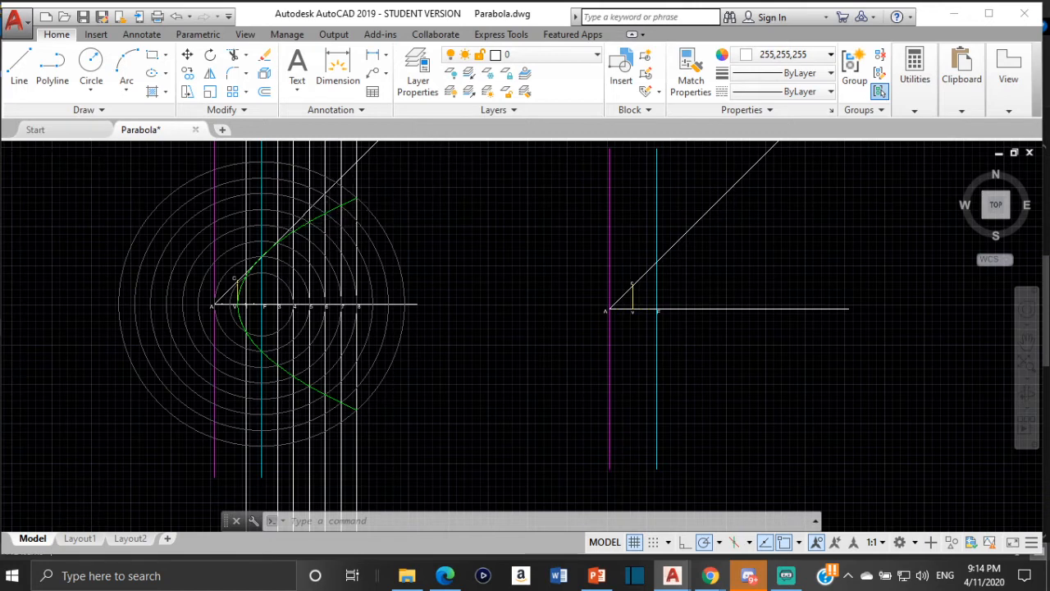
scroll(439, 168, "down", 4)
middle_click_drag(439, 168, 322, 292)
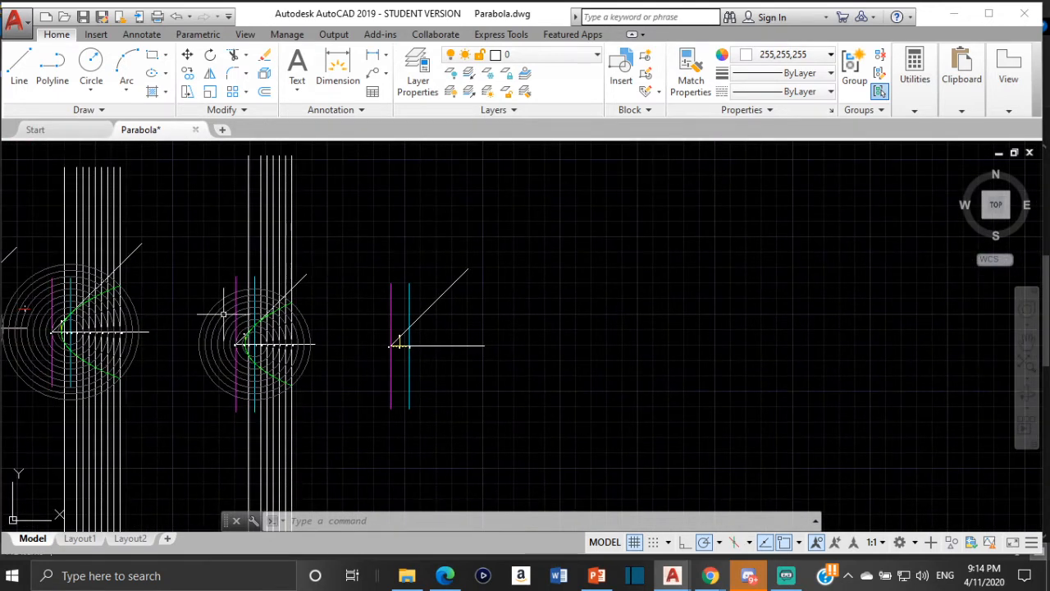
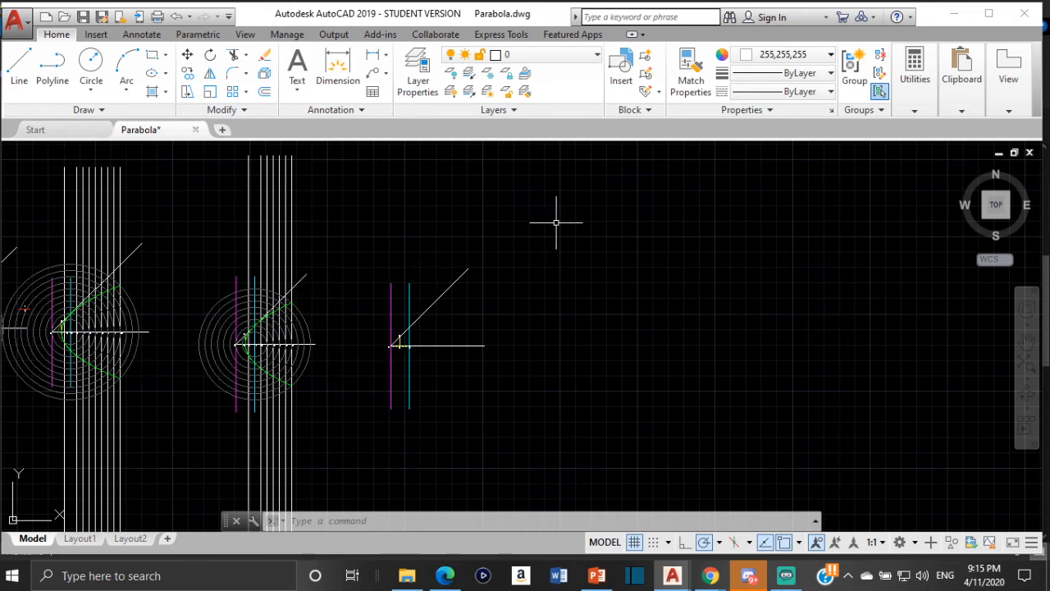
- Examine the divisions between A, V and F and the vertical line through F against the neighbouring finished parabola construction
scroll(249, 350, "up", 4)
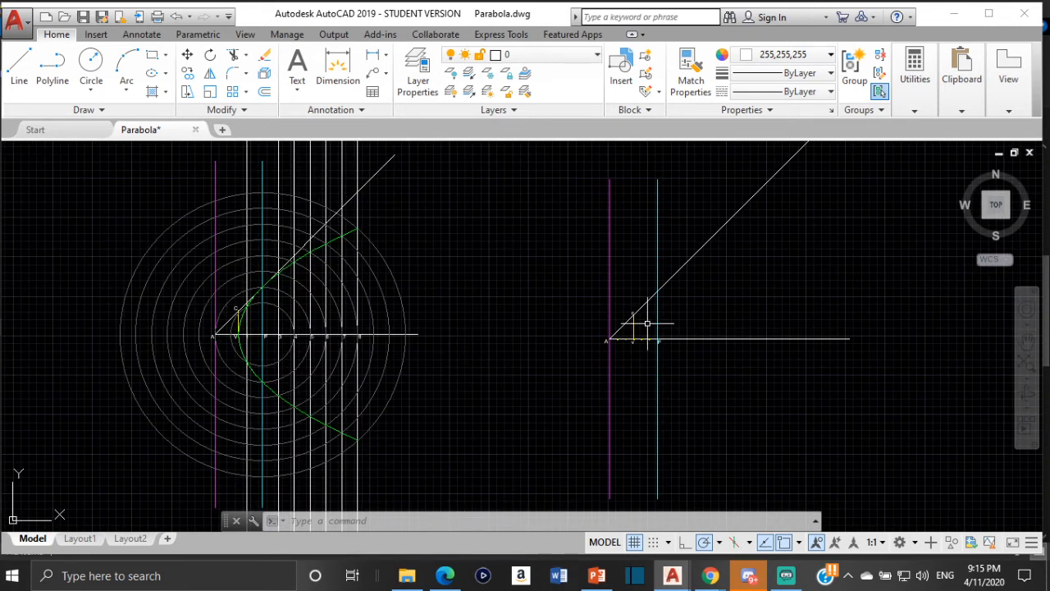
scroll(709, 319, "down", 1)
scroll(582, 364, "up", 1)
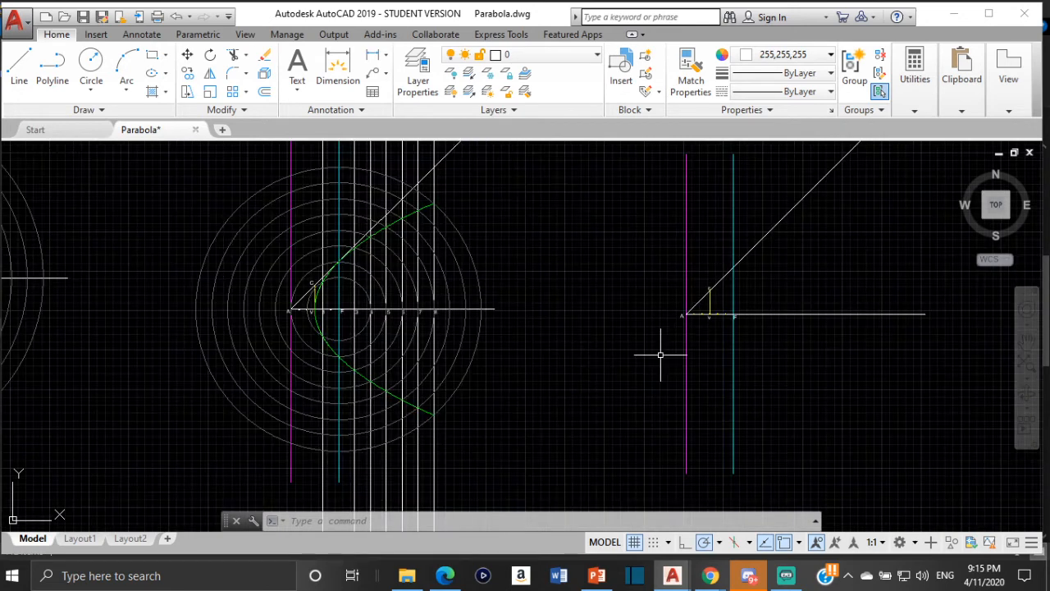
middle_click_drag(769, 333, 544, 369)
scroll(512, 366, "up", 2)
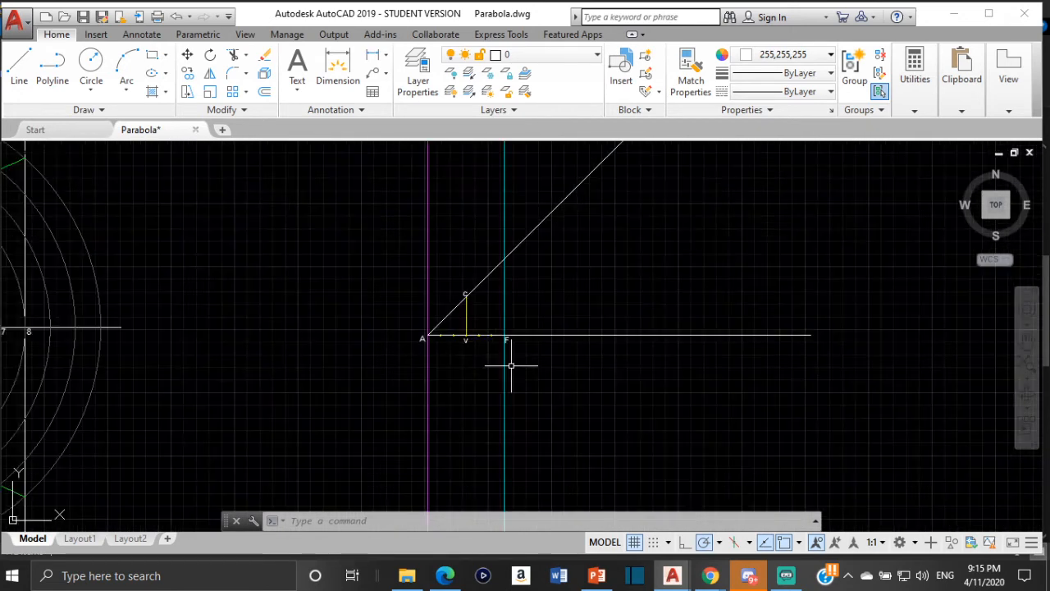
scroll(542, 350, "up", 1)
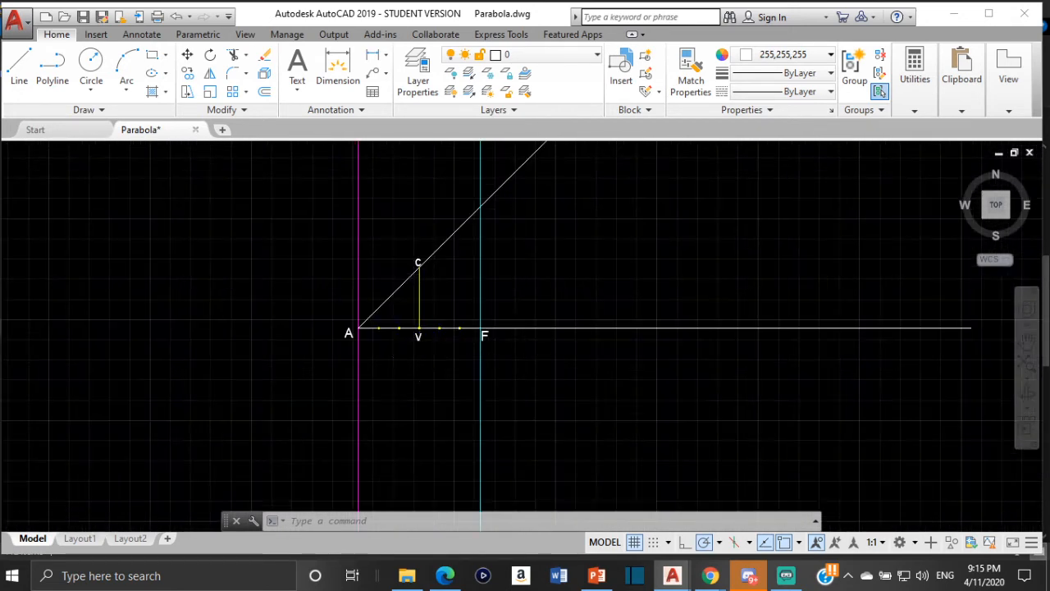
scroll(497, 351, "up", 1)
scroll(491, 349, "down", 1)
scroll(508, 287, "down", 1)
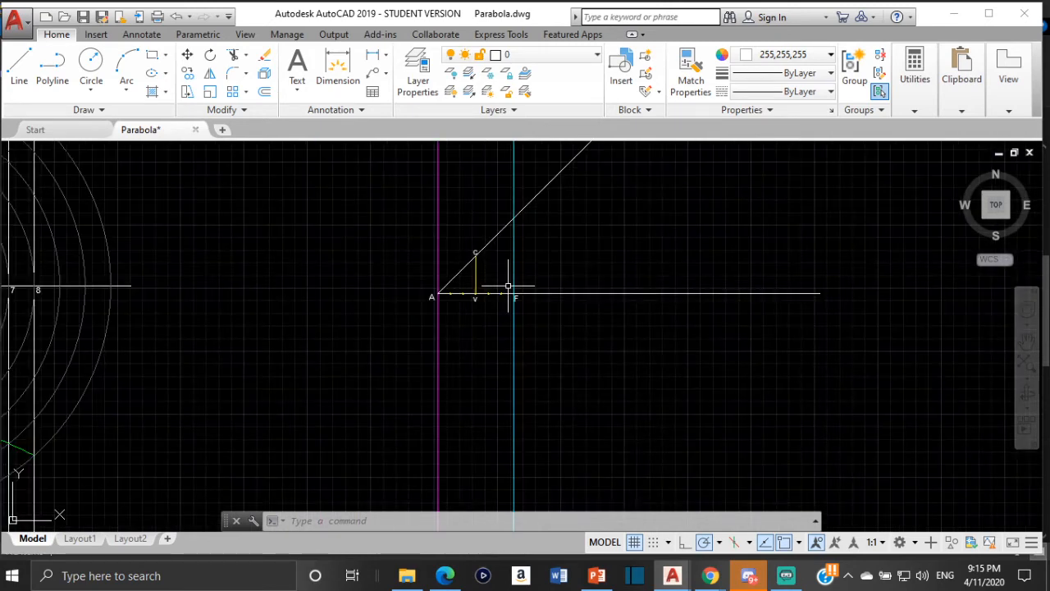
middle_click_drag(22, 274, 128, 279)
scroll(621, 316, "up", 2)
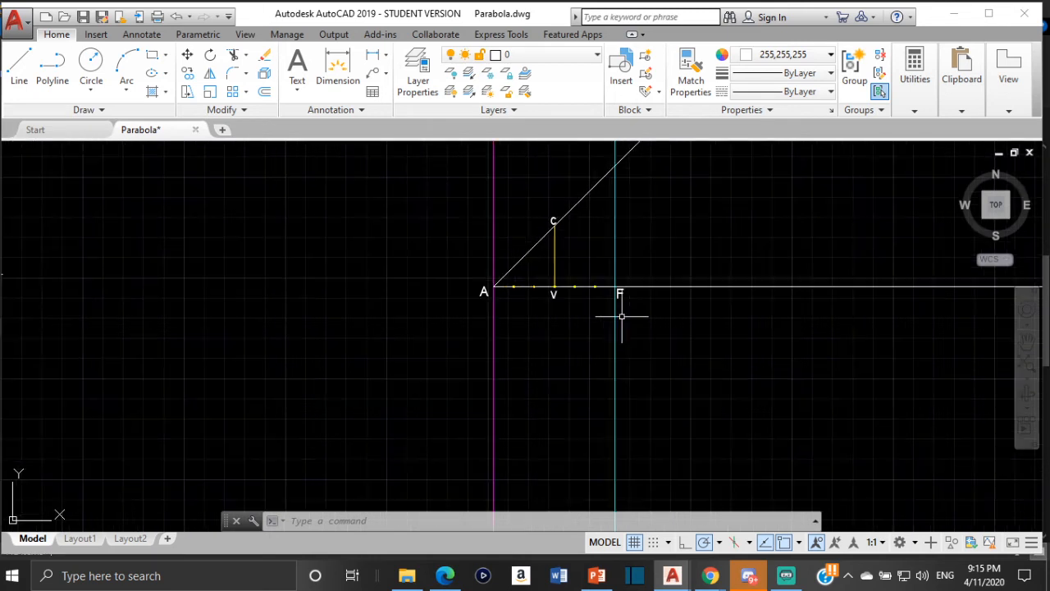
scroll(614, 245, "up", 2)
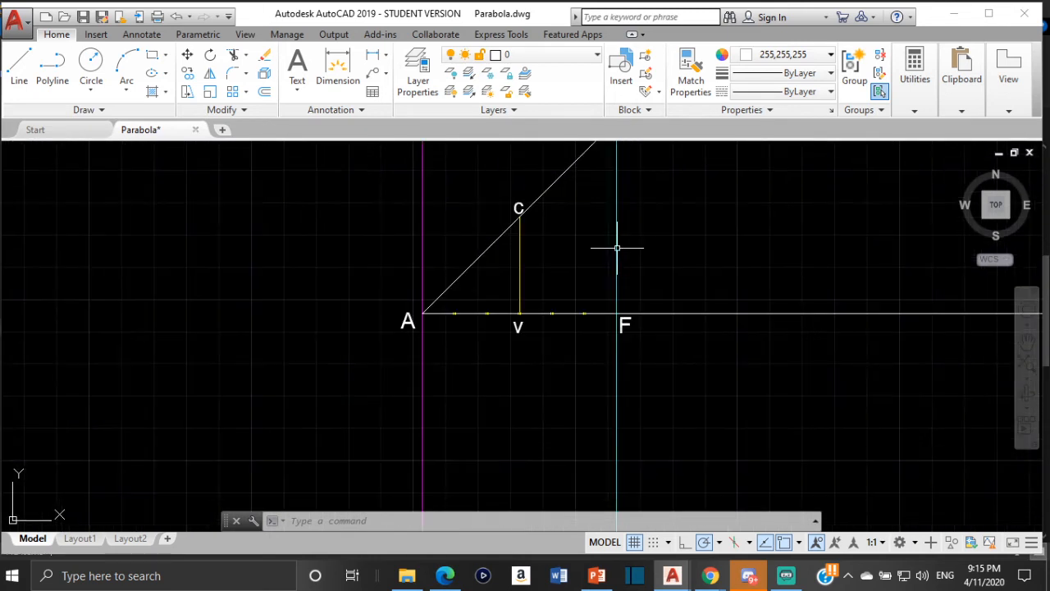
left_click(617, 245)
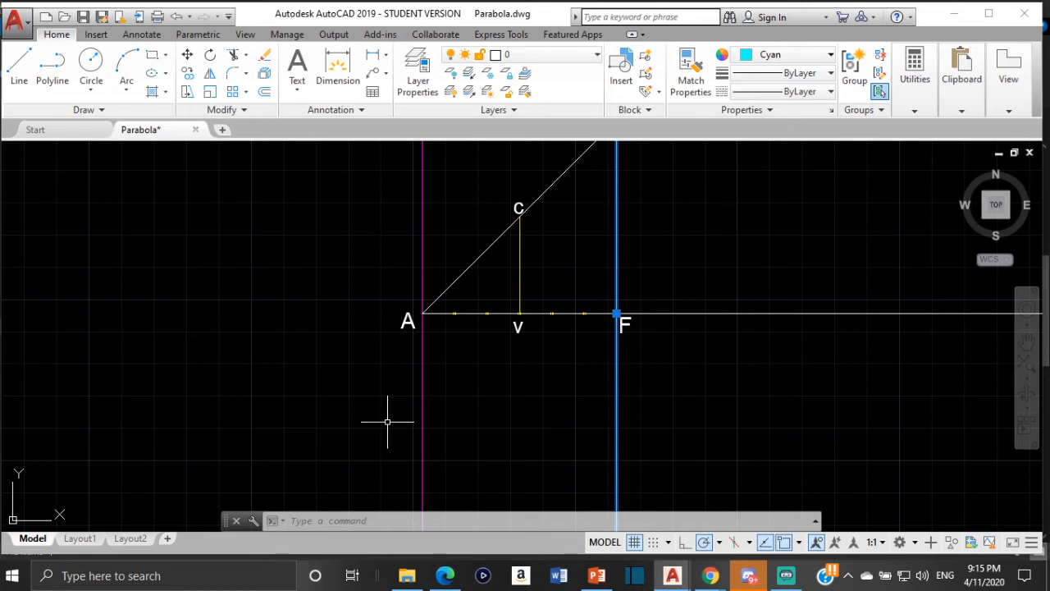
scroll(544, 305, "down", 1)
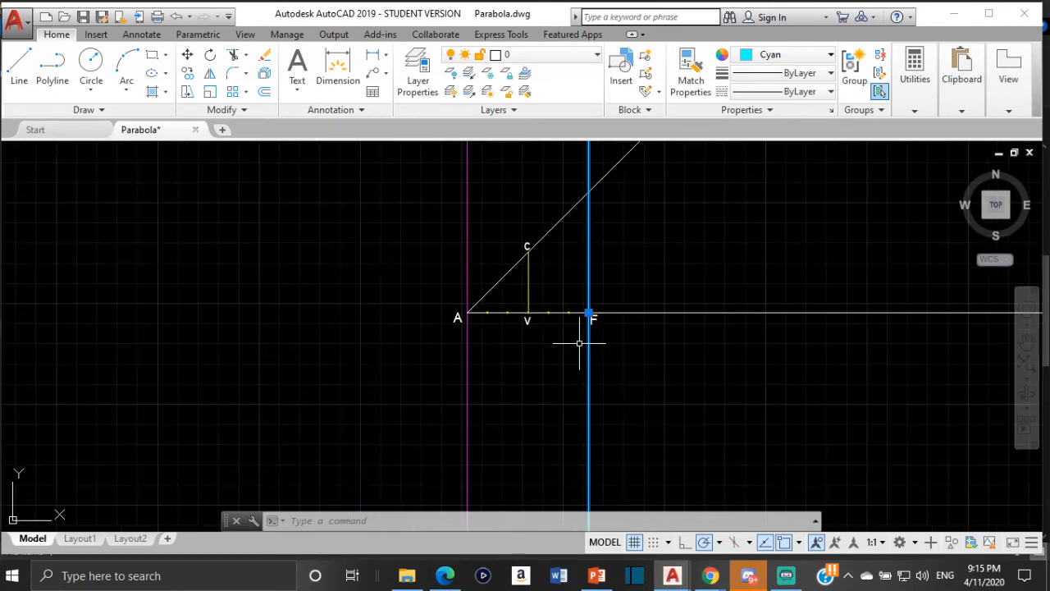
scroll(605, 305, "down", 3)
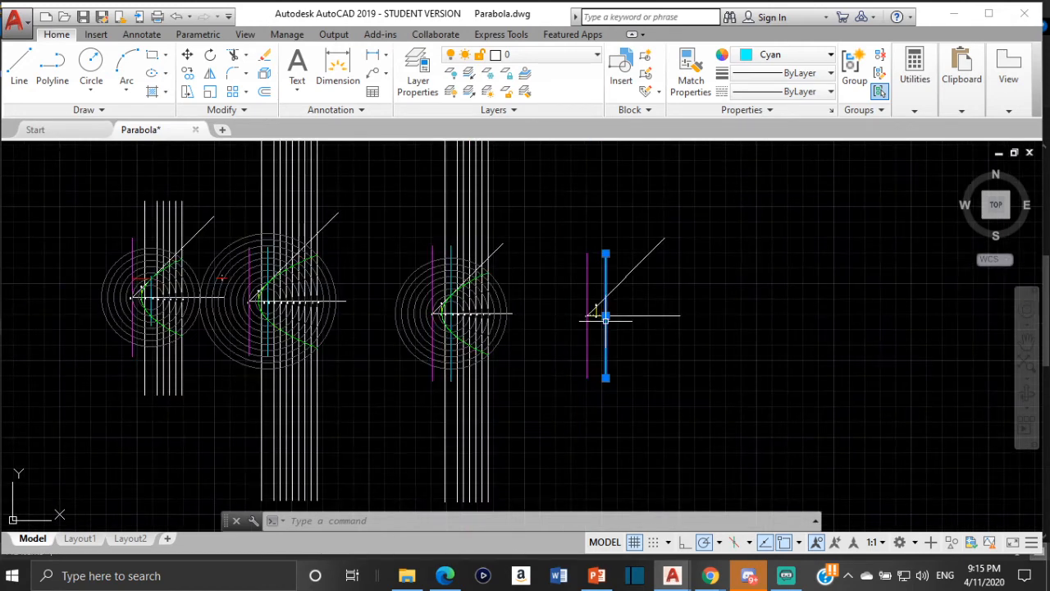
scroll(605, 317, "up", 3)
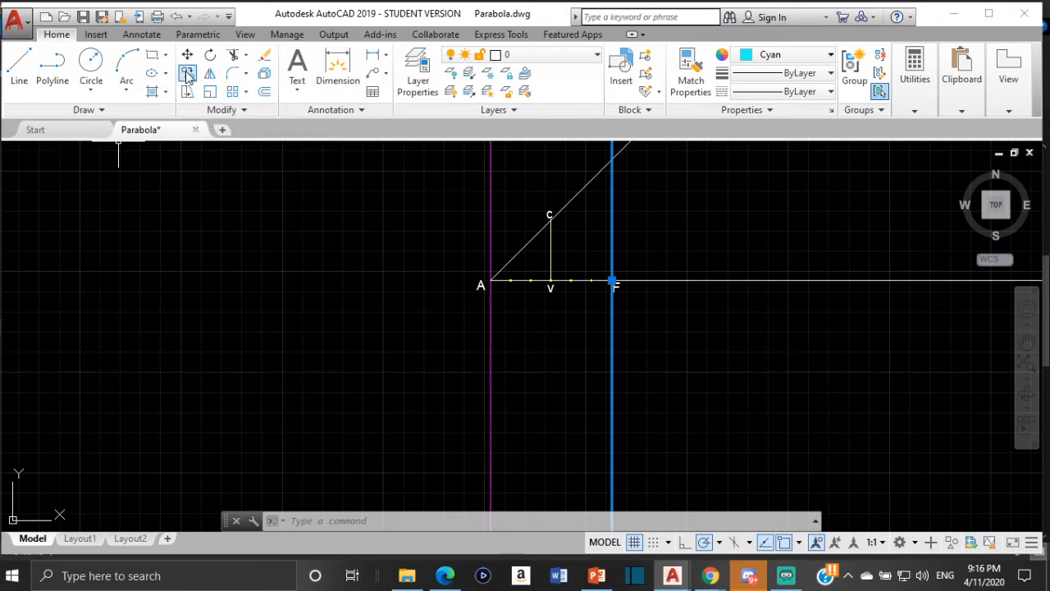
left_click(189, 76)
scroll(546, 288, "up", 4)
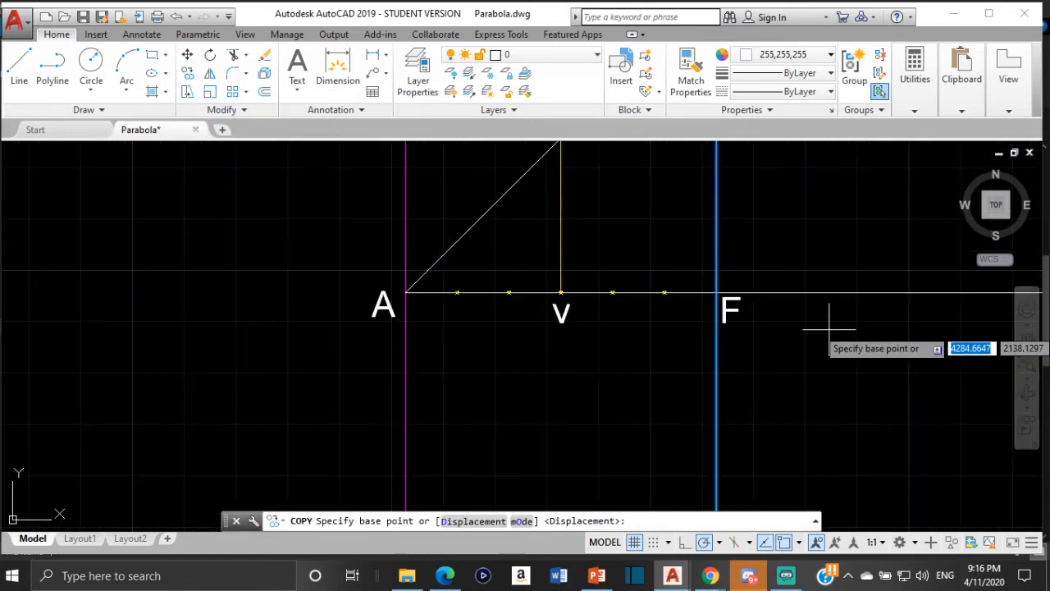
middle_click_drag(811, 319, 692, 364)
scroll(628, 345, "up", 4)
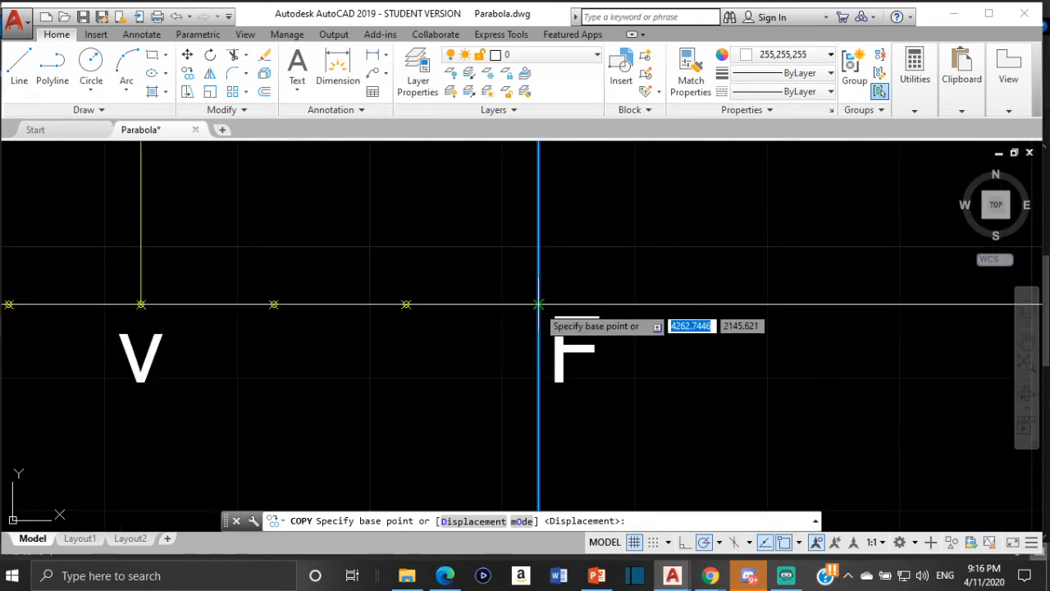
left_click(537, 305)
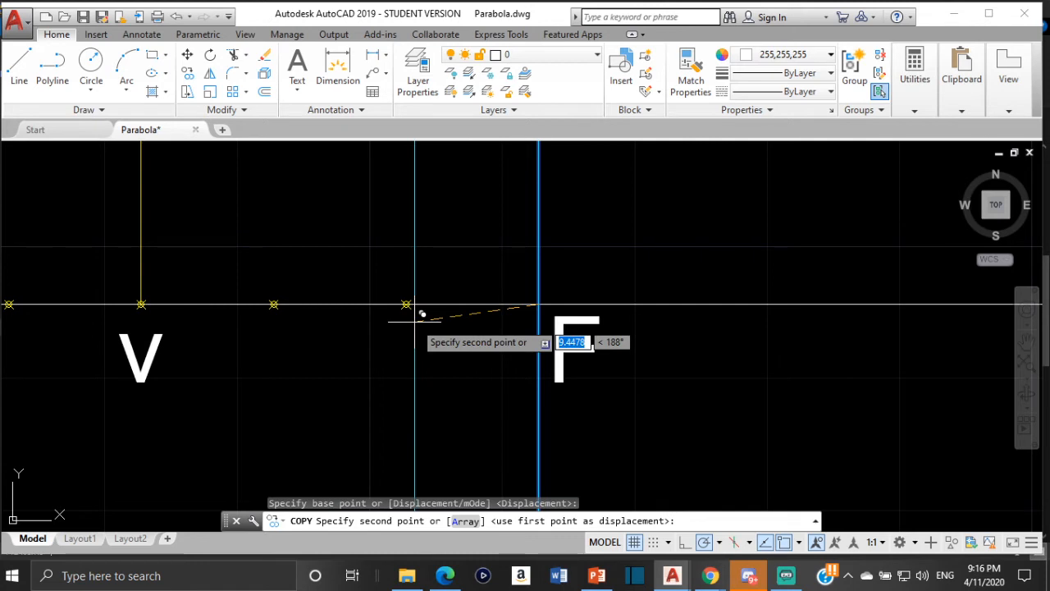
key("Escape")
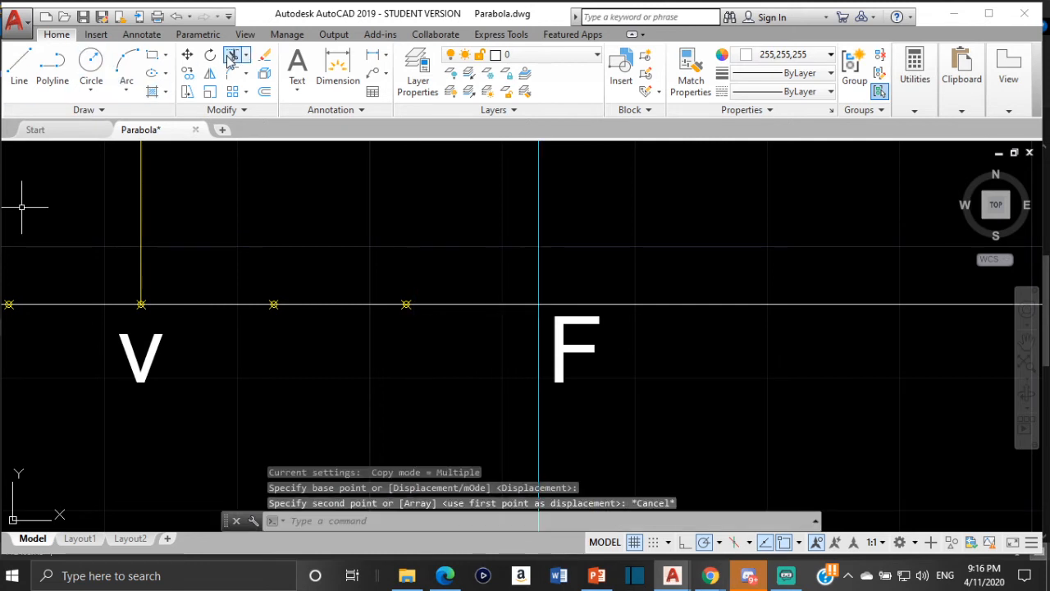
- Offset the cyan vertical line through F by 20 units, on the side away from A
left_click(265, 90)
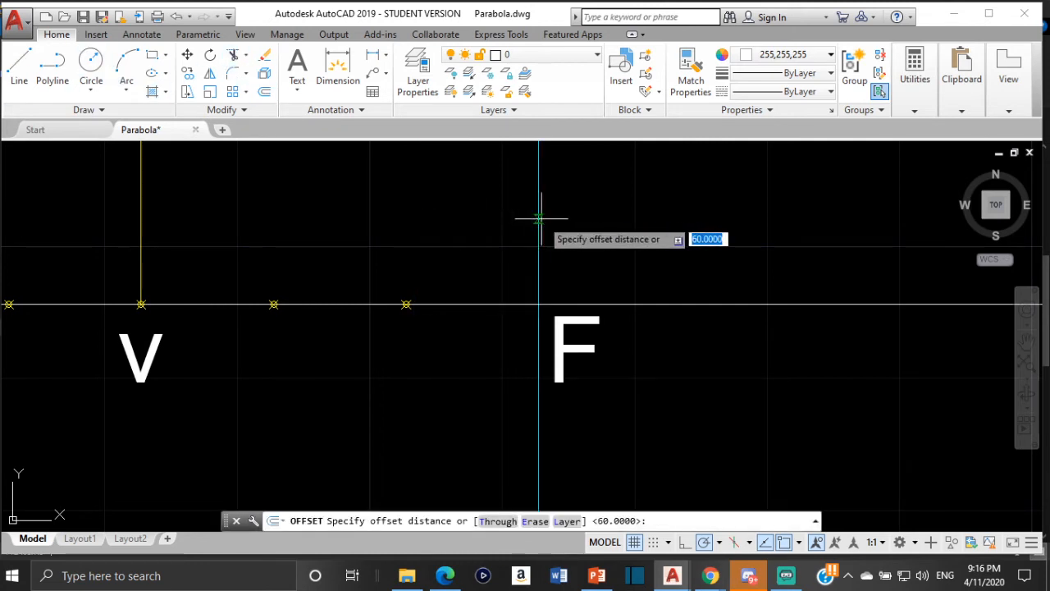
type("2")
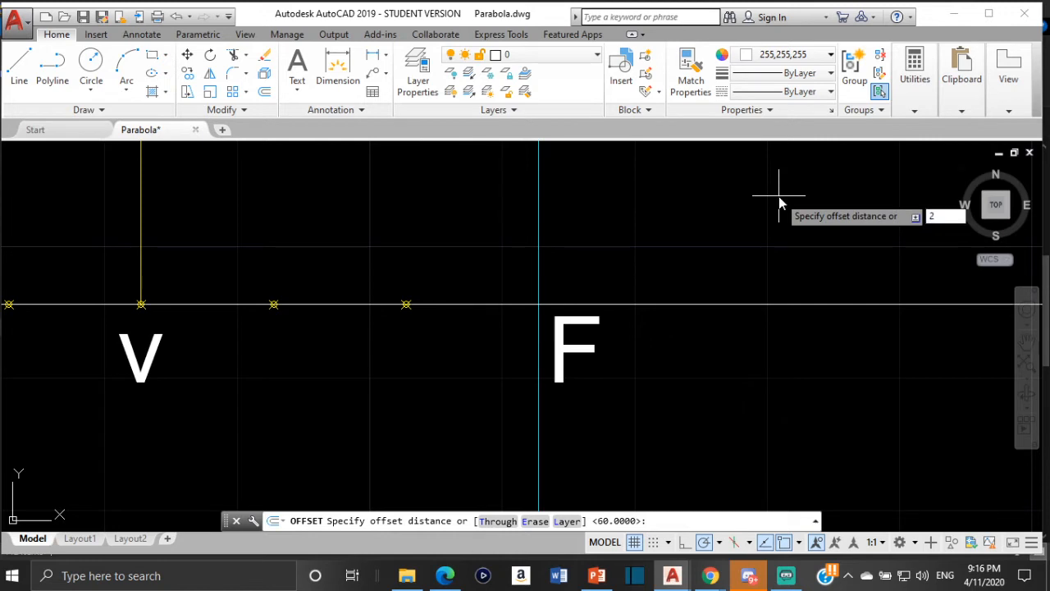
type("0")
key("Return")
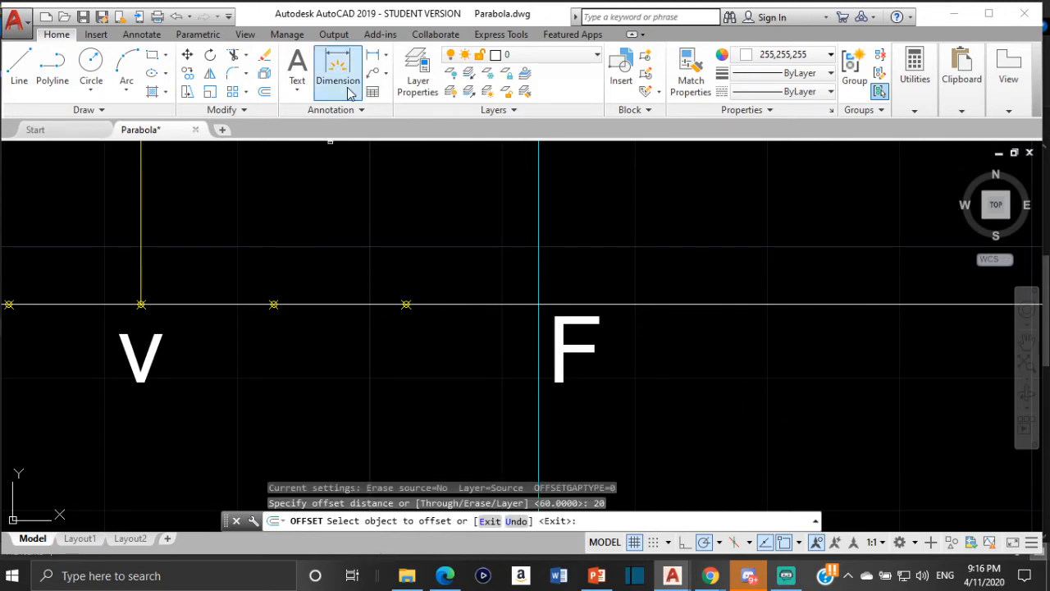
left_click(540, 270)
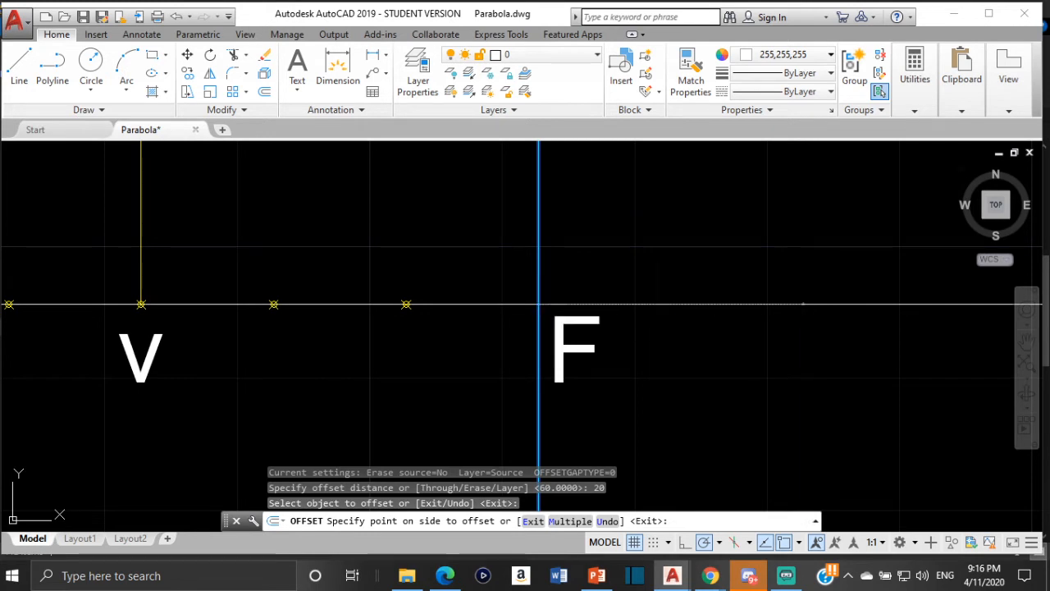
left_click(541, 305)
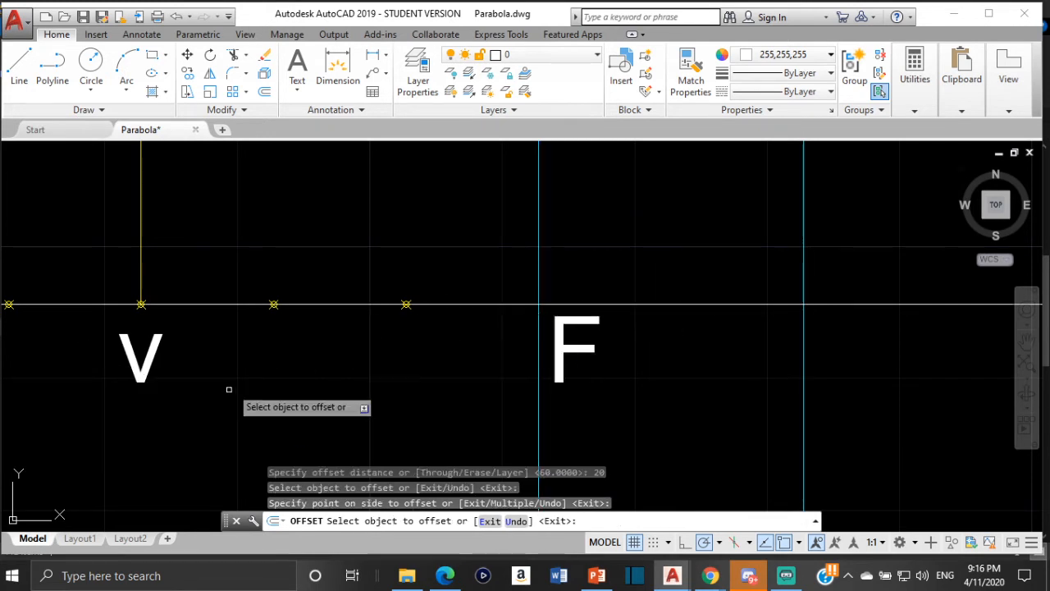
- Offset the cyan vertical line through F by the same 20 units toward V, and end the Offset command
scroll(230, 338, "down", 8)
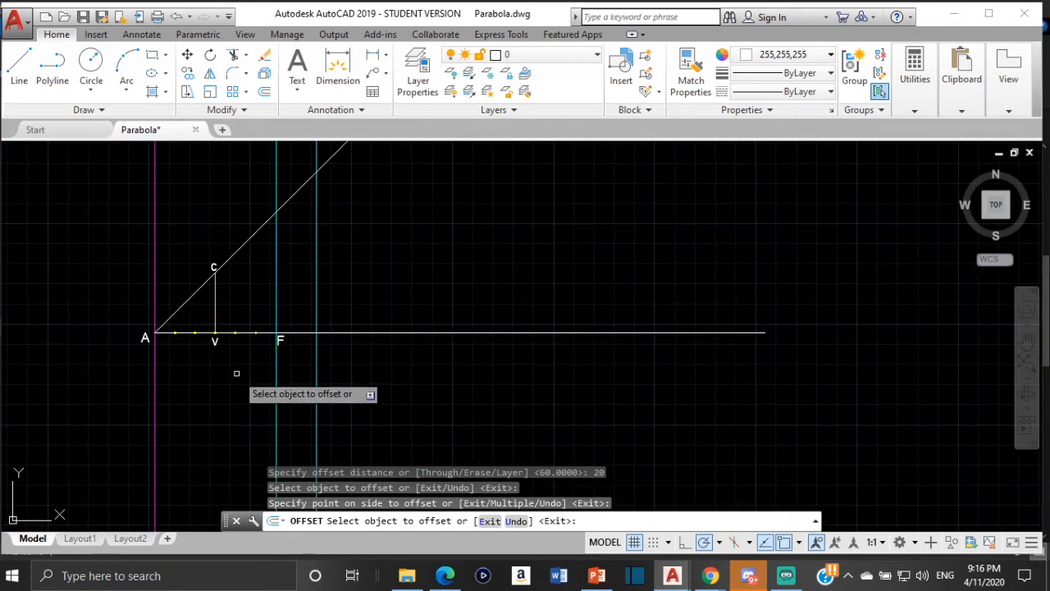
left_click(302, 358)
left_click(277, 291)
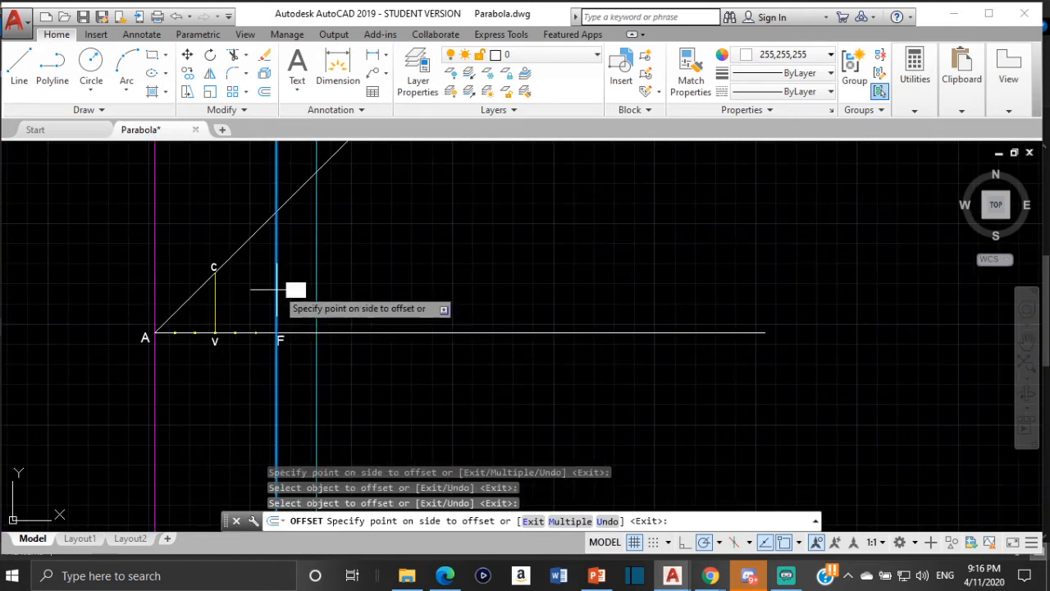
left_click(250, 291)
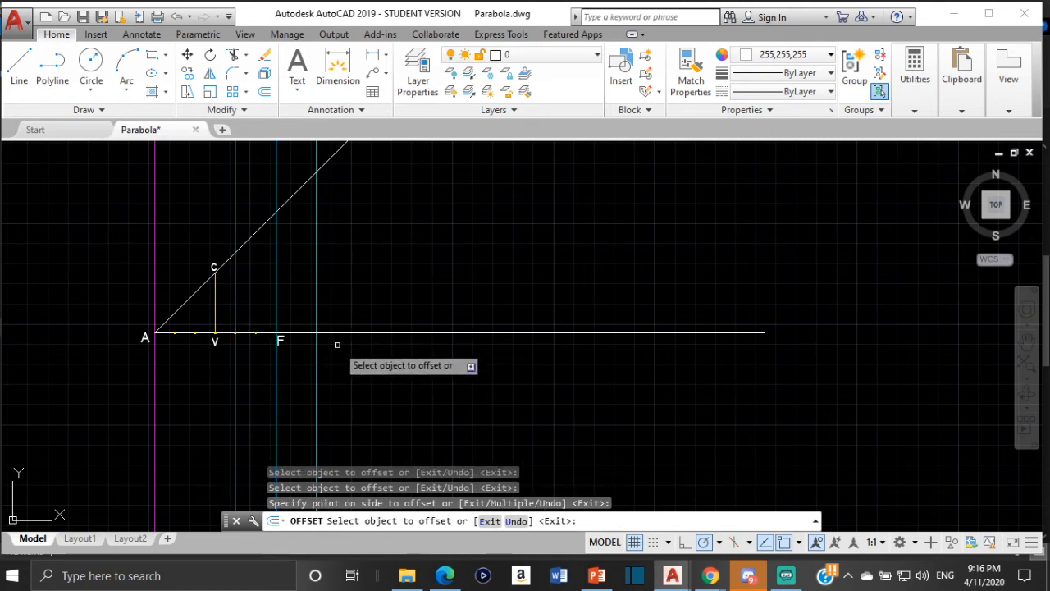
key("Escape")
scroll(253, 329, "up", 2)
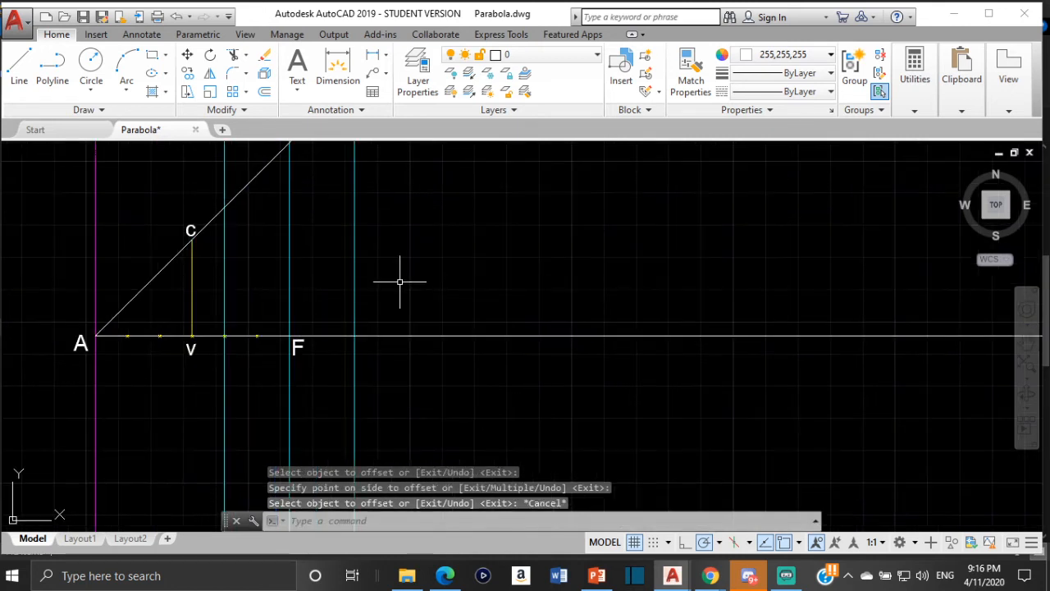
left_click(224, 273)
scroll(256, 230, "down", 4)
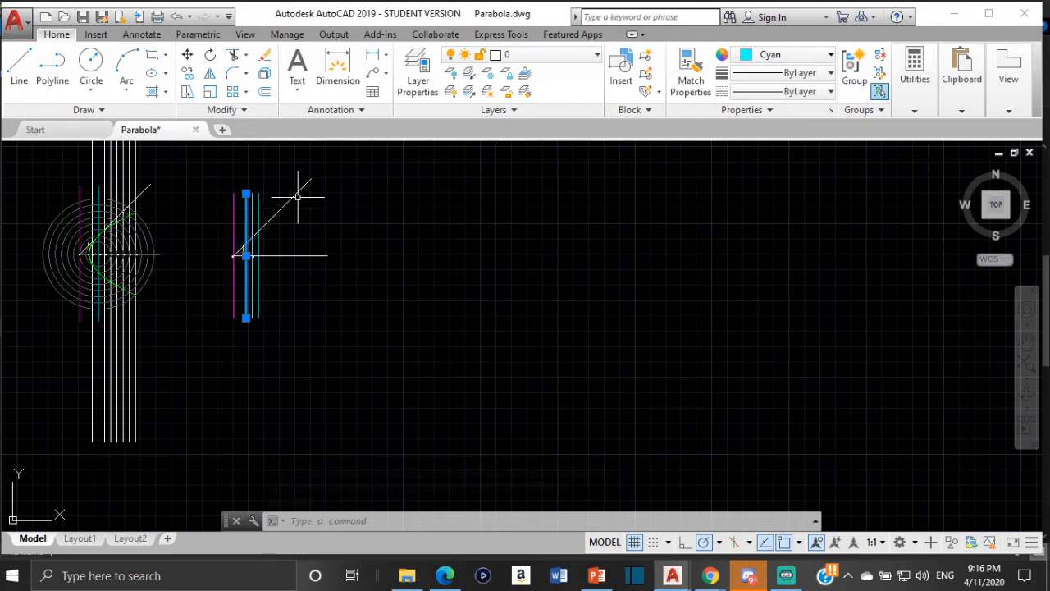
scroll(297, 198, "up", 2)
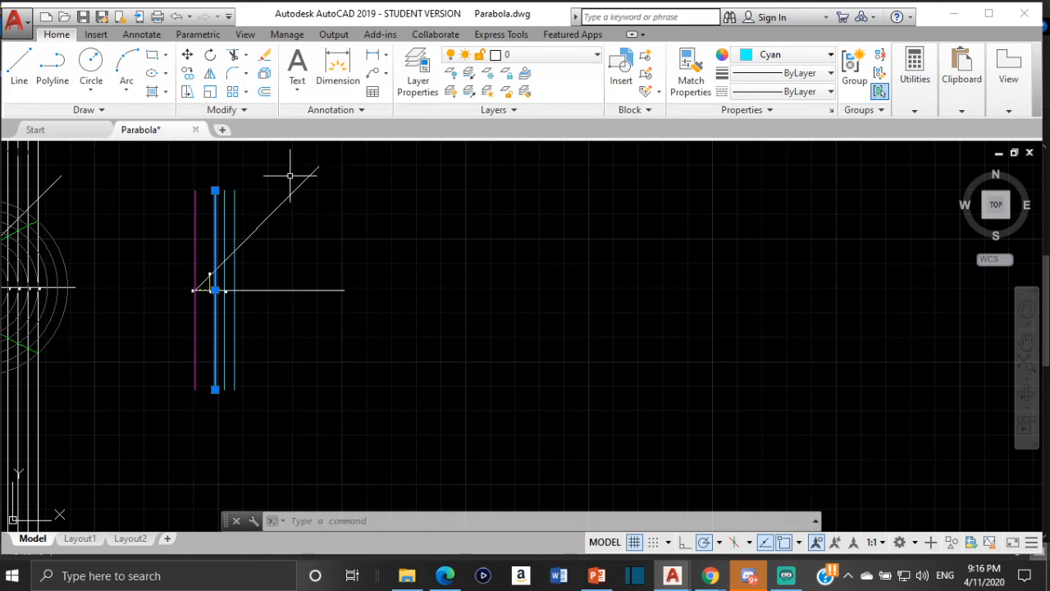
scroll(215, 191, "up", 4)
left_click(218, 197)
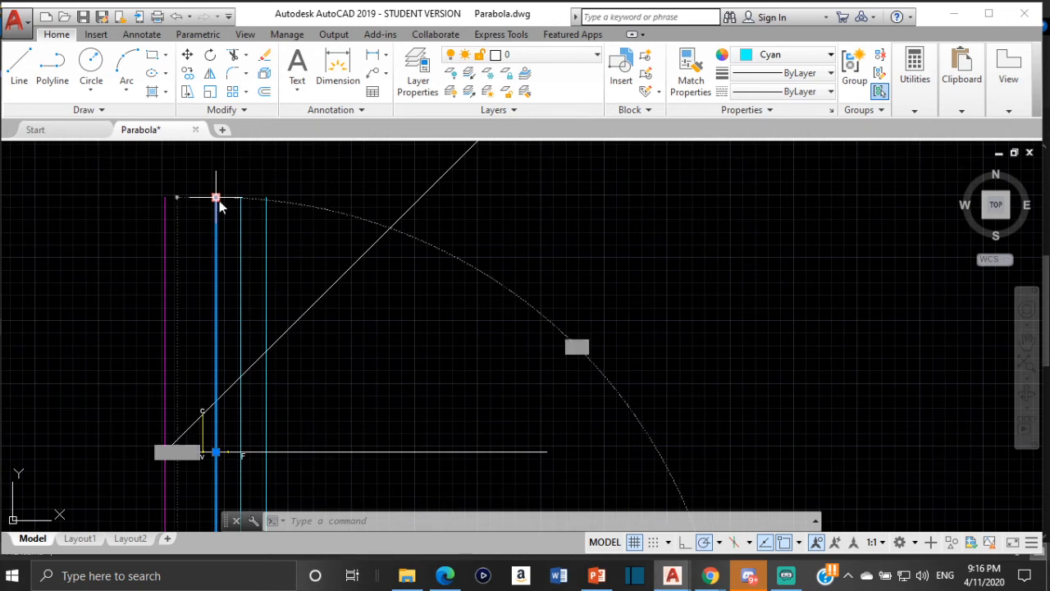
scroll(228, 197, "down", 4)
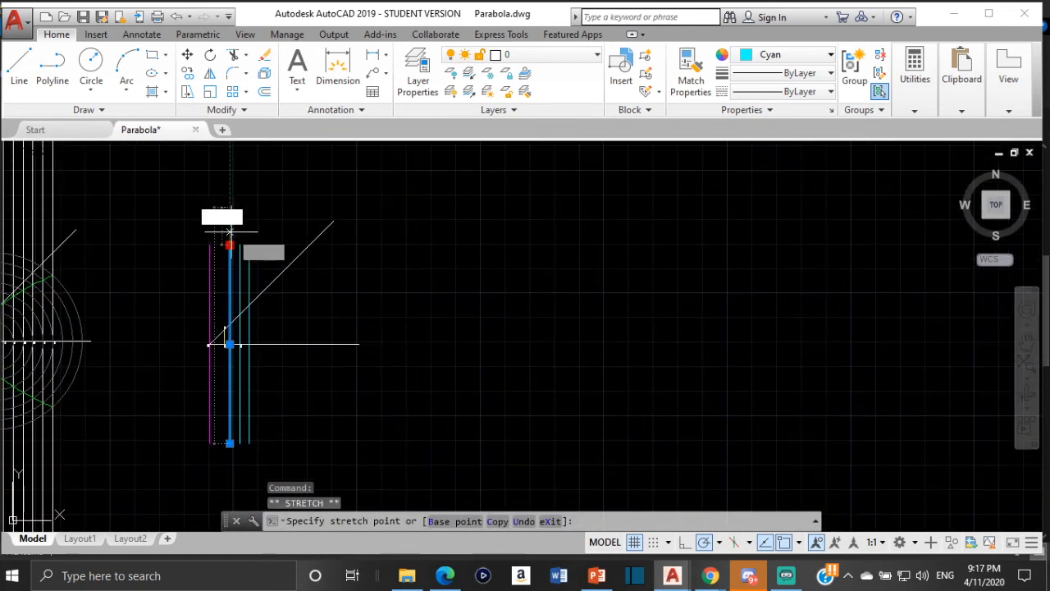
key("Escape")
key("Escape")
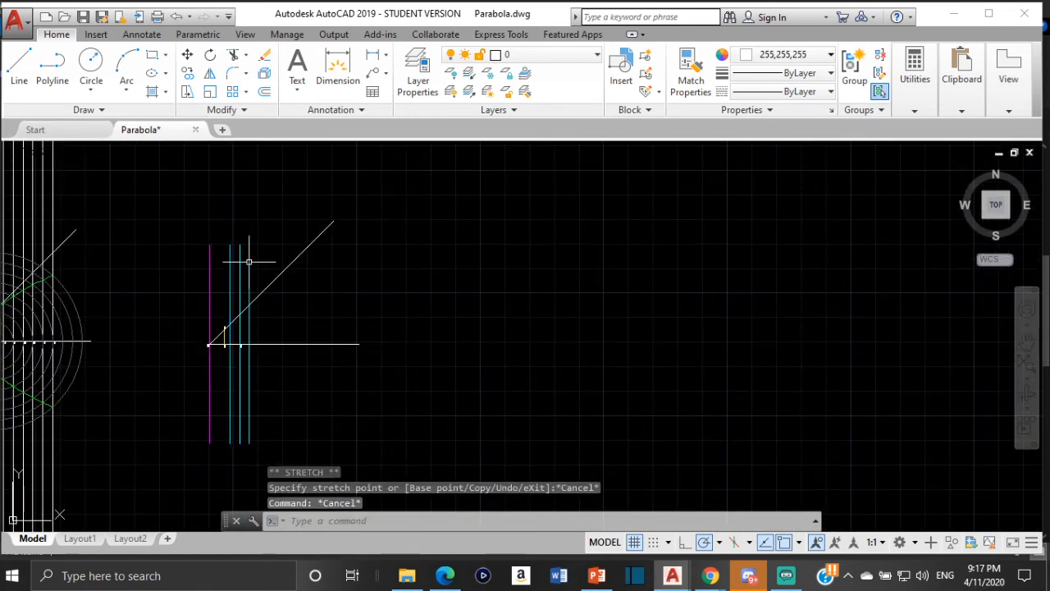
- With ortho on, stretch the upper end of the offset line beyond F straight upward, well above the end of the 45-degree line
left_click(247, 258)
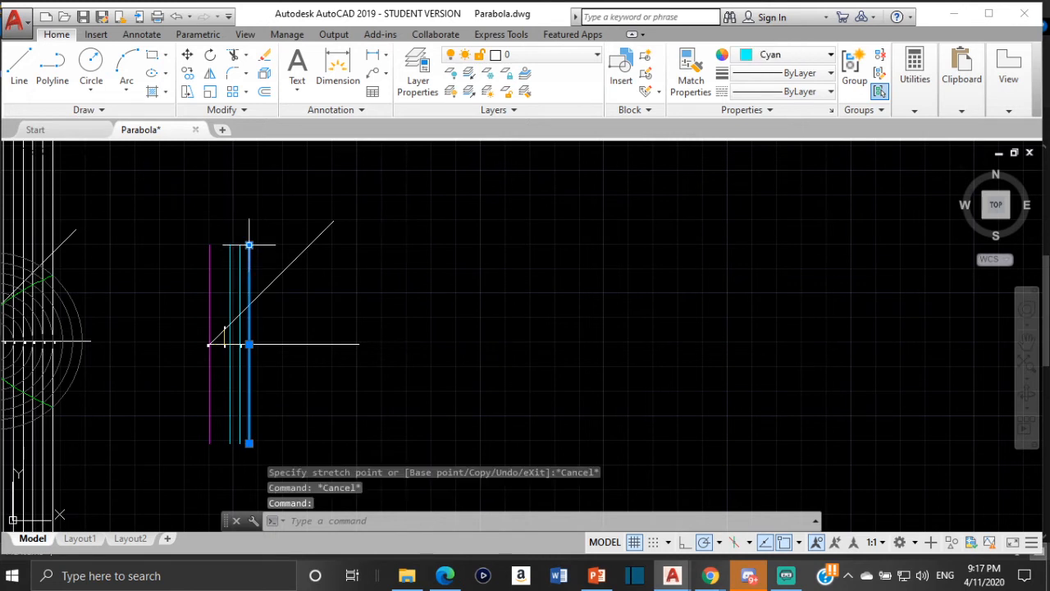
left_click(249, 245)
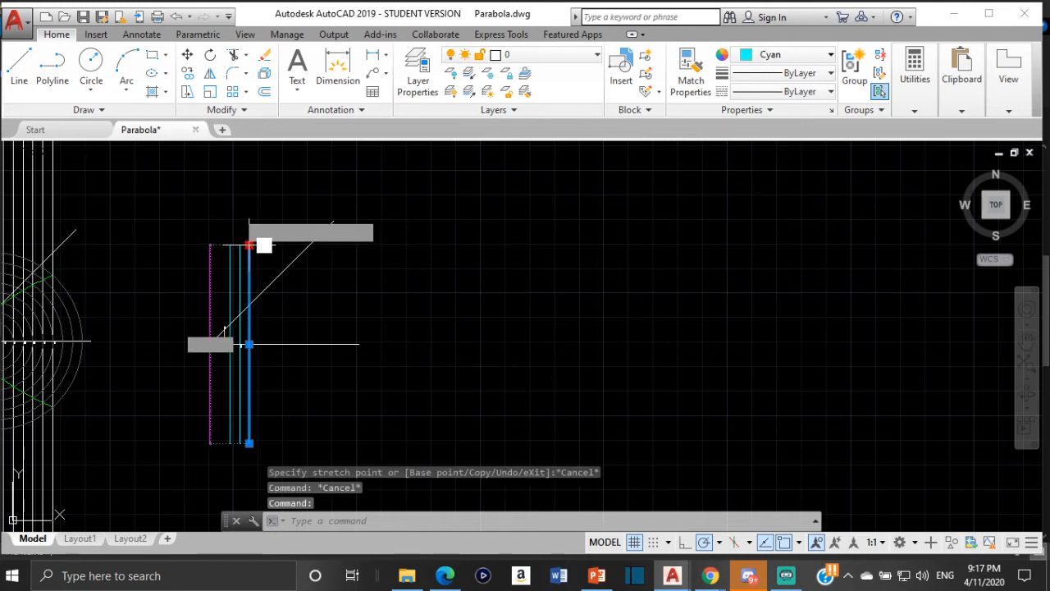
left_click(249, 244)
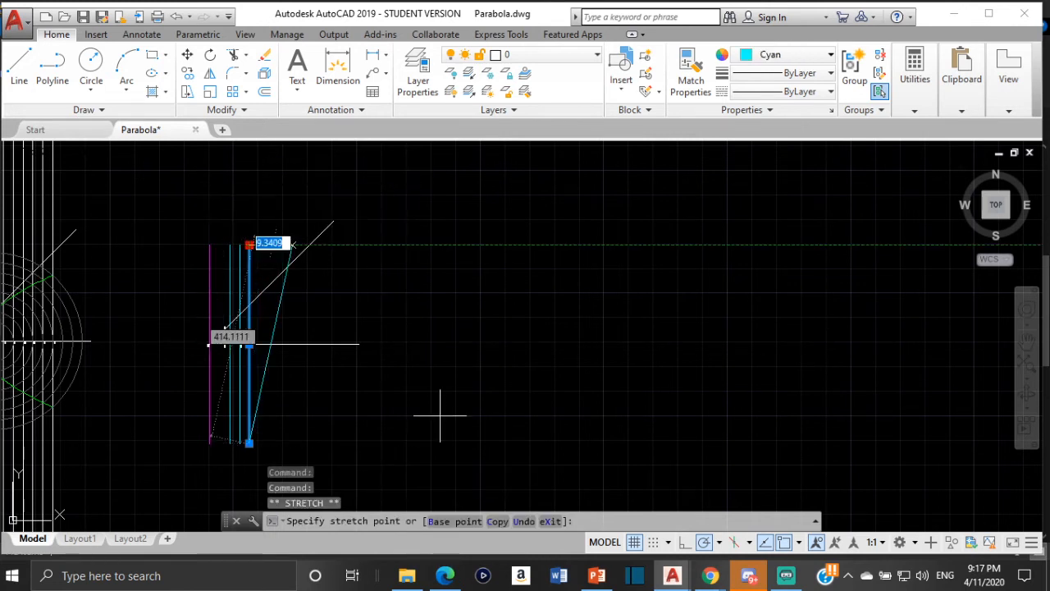
key("F8")
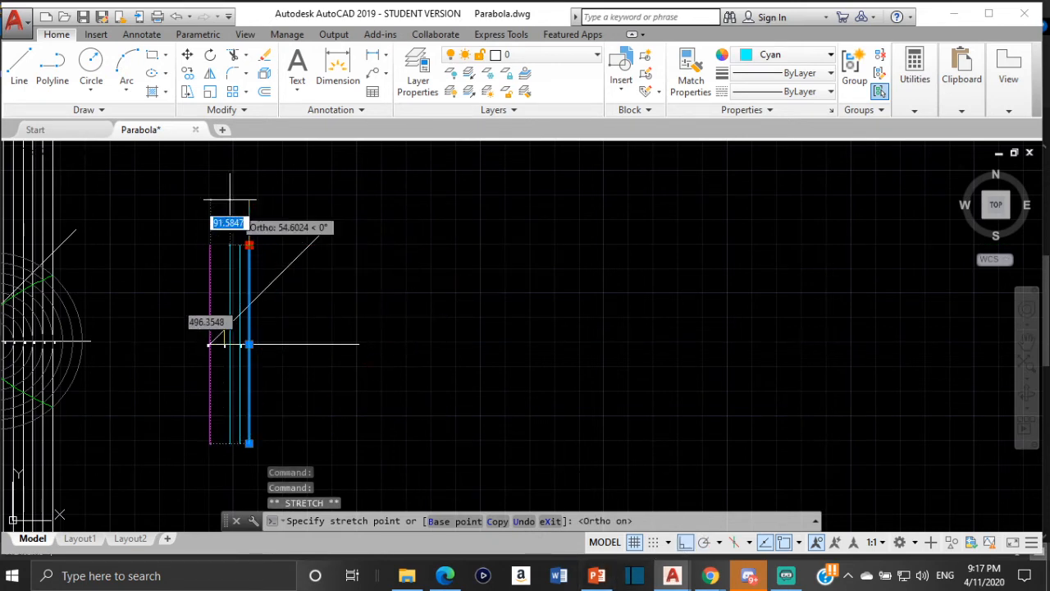
middle_click_drag(261, 162, 265, 239)
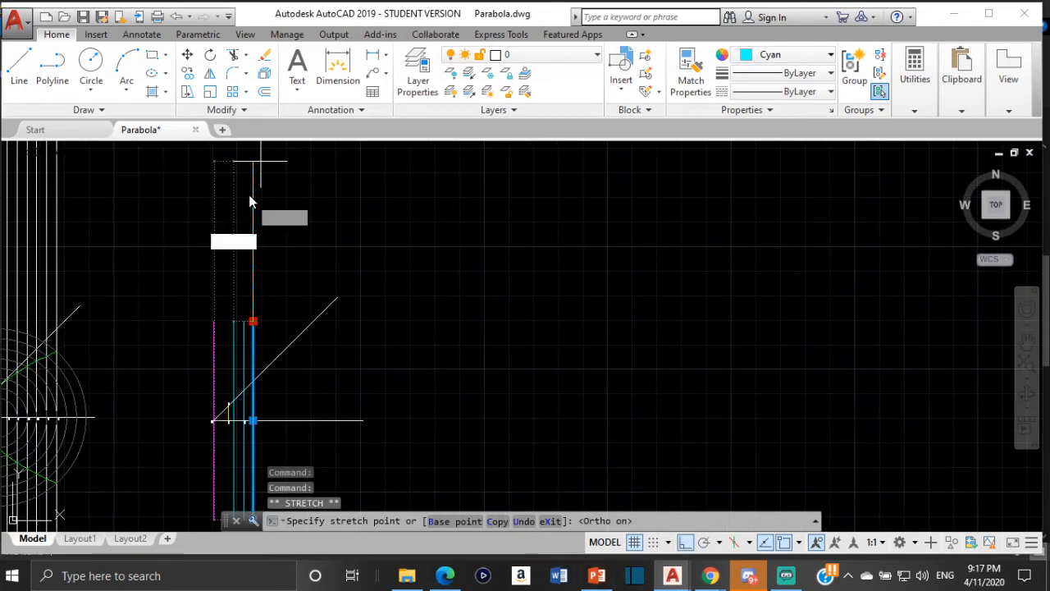
left_click(251, 201)
scroll(283, 295, "down", 3)
scroll(248, 289, "up", 5)
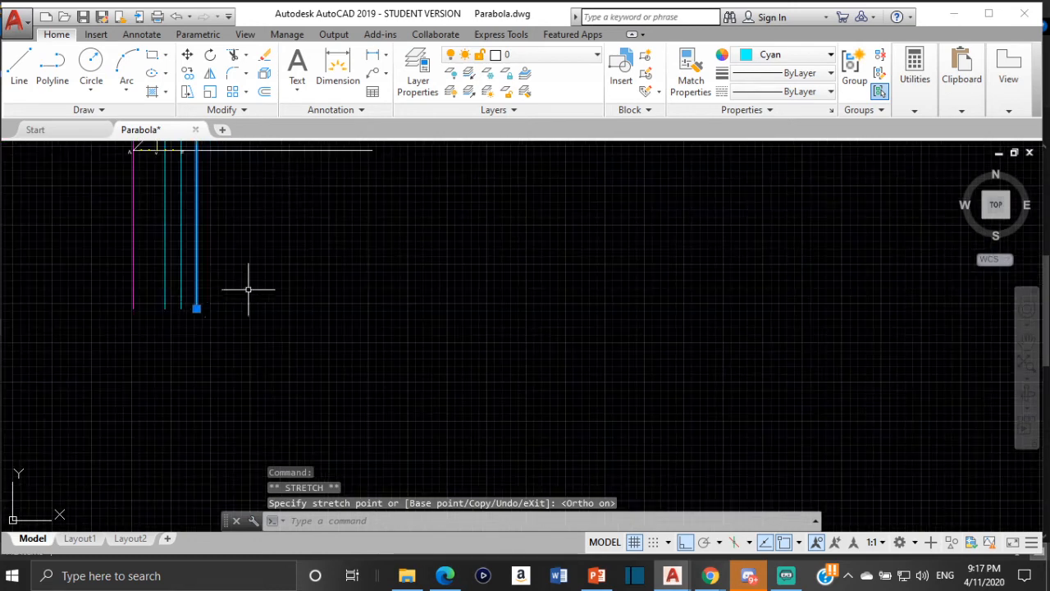
- Stretch the lower end of the extended offset line beyond F straight down by about 202 units
left_click(196, 308)
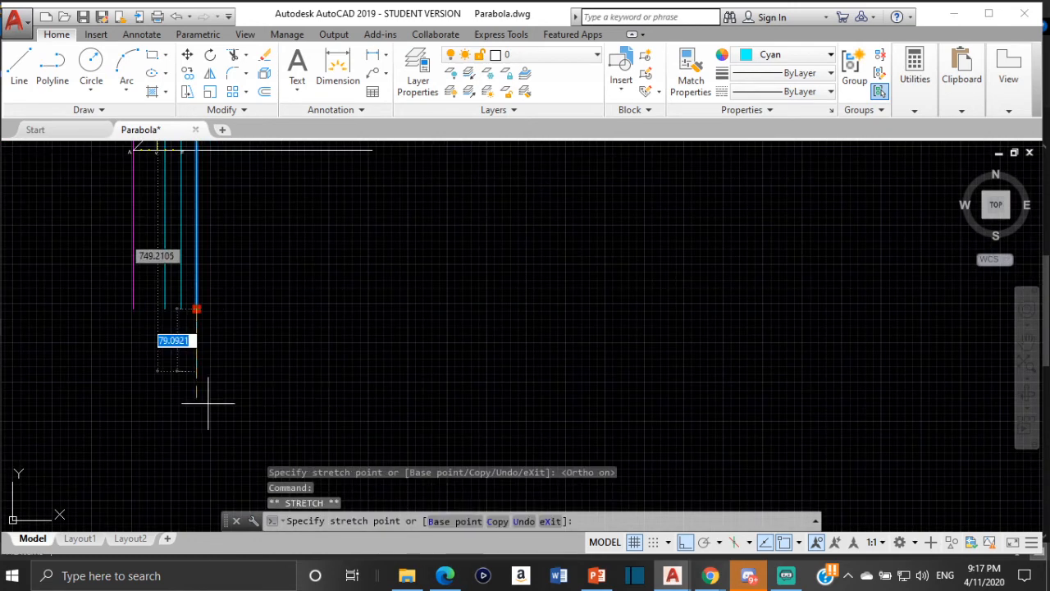
left_click(206, 478)
scroll(248, 279, "down", 3)
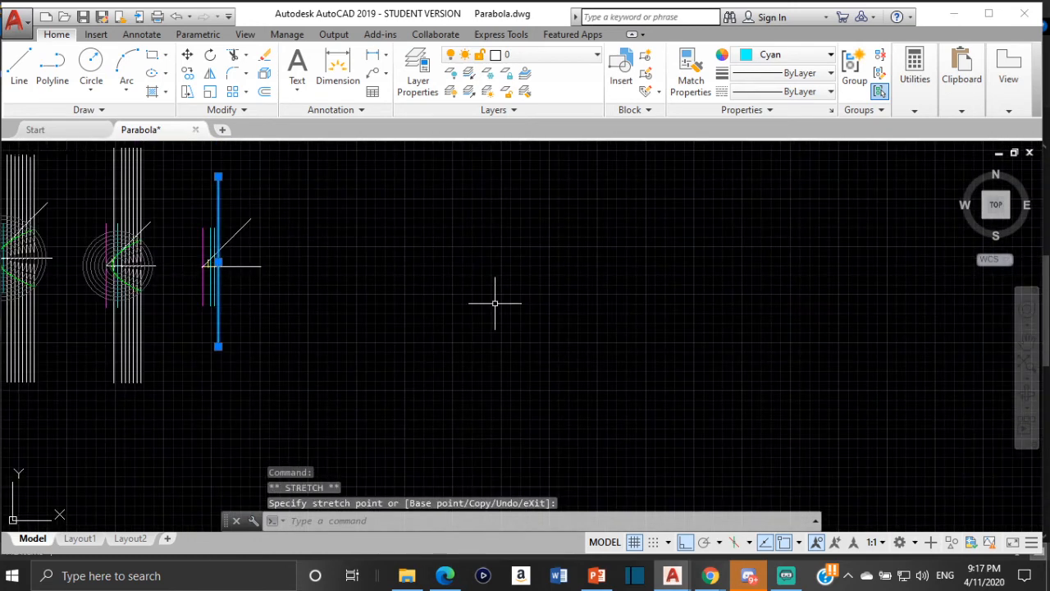
scroll(223, 305, "up", 4)
key("Escape")
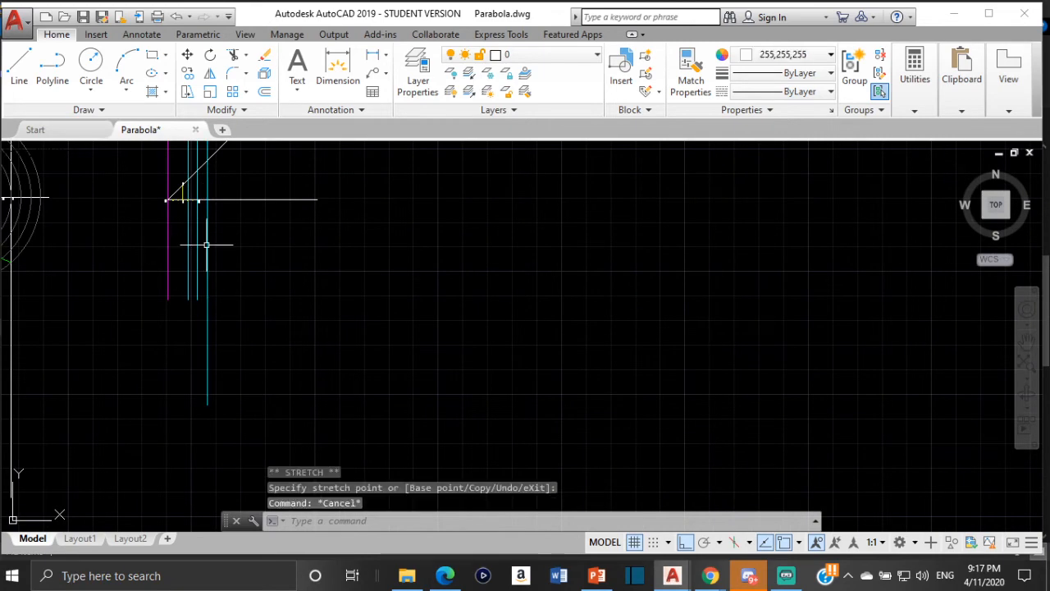
- Change the color of the two offset vertical lines on either side of F to white (255,255,255)
middle_click_drag(206, 244, 301, 333)
scroll(277, 297, "up", 4)
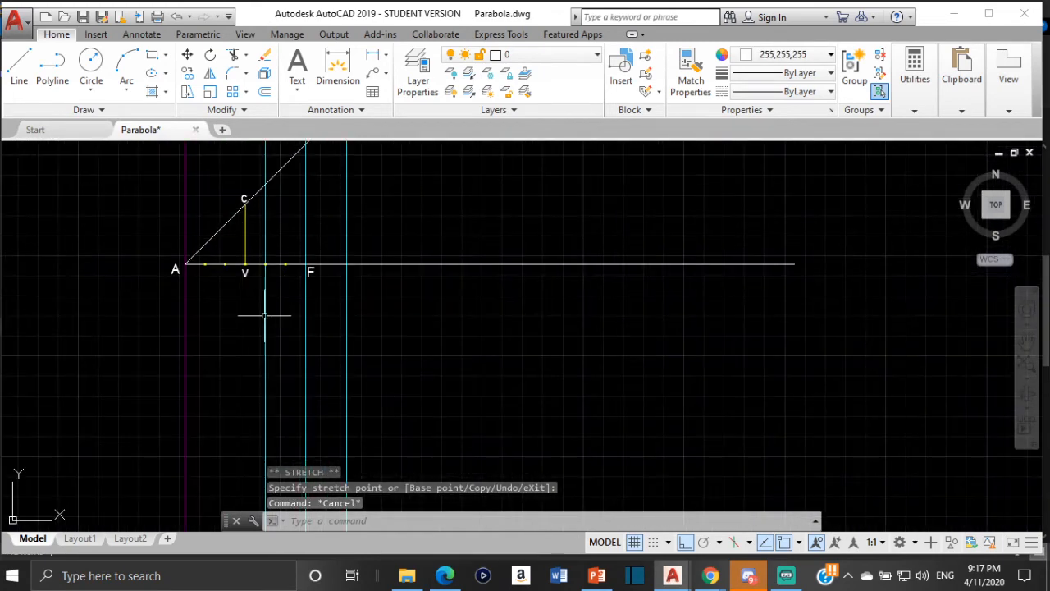
left_click(264, 315)
left_click(348, 320)
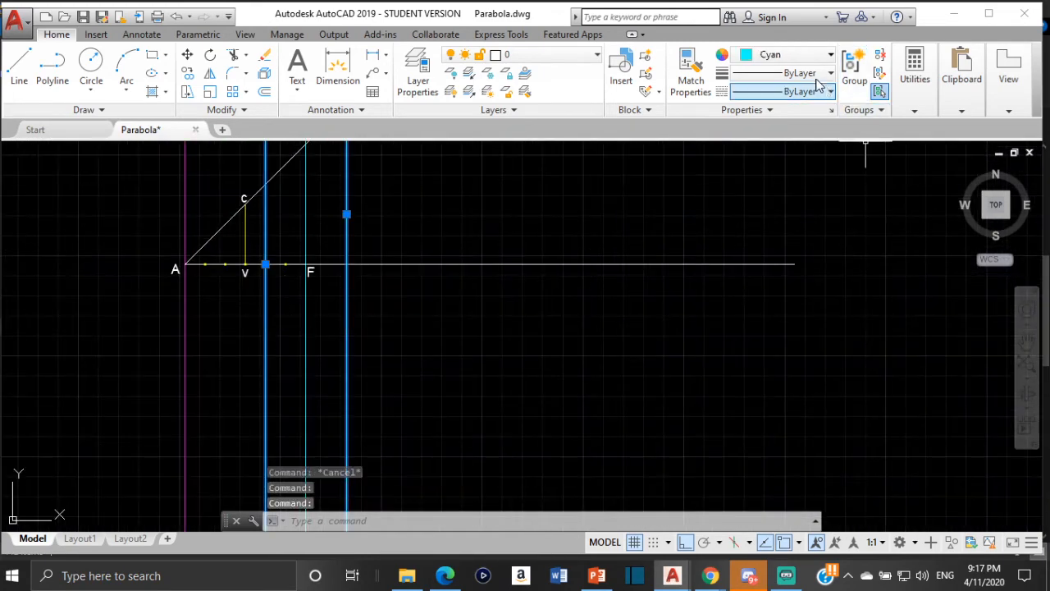
left_click(802, 55)
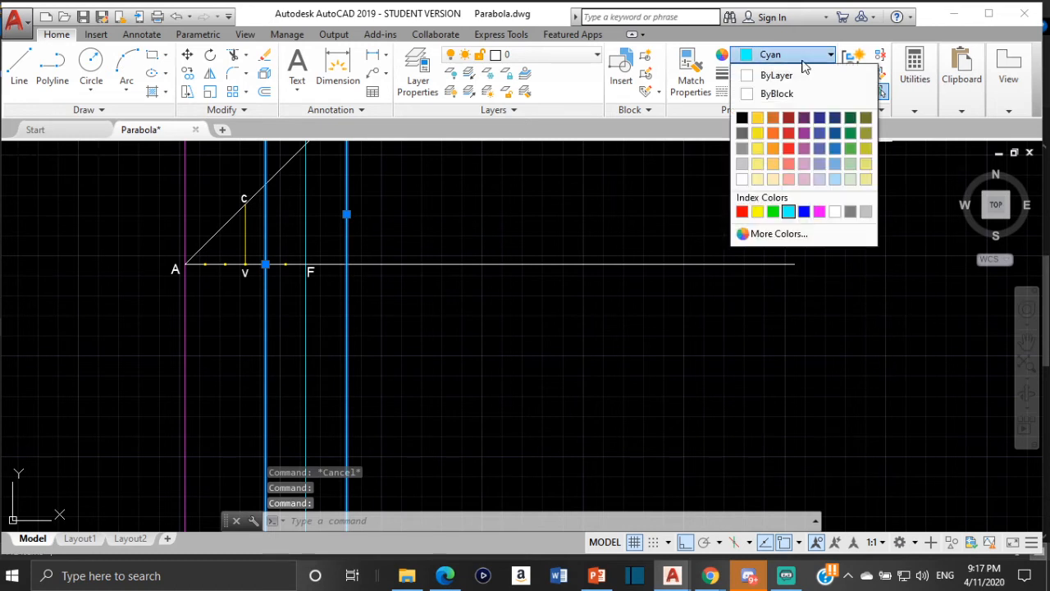
left_click(741, 178)
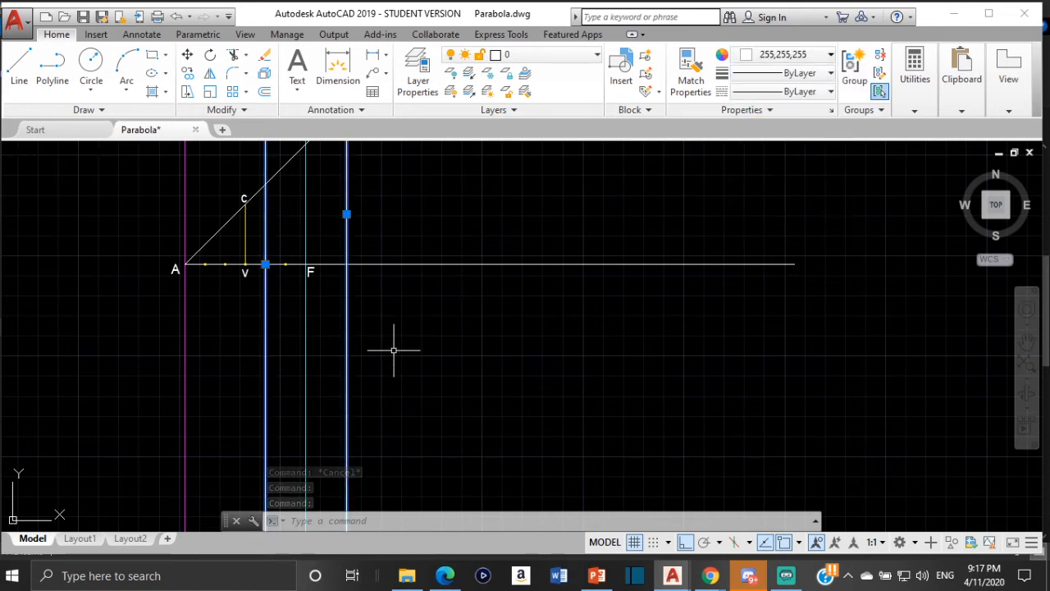
key("Escape")
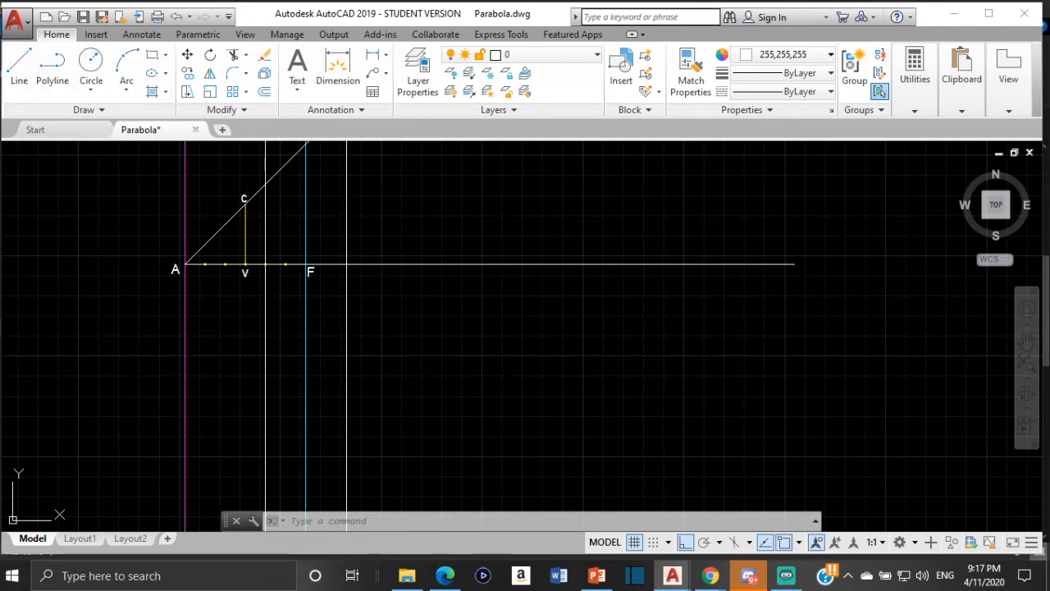
left_click(346, 202)
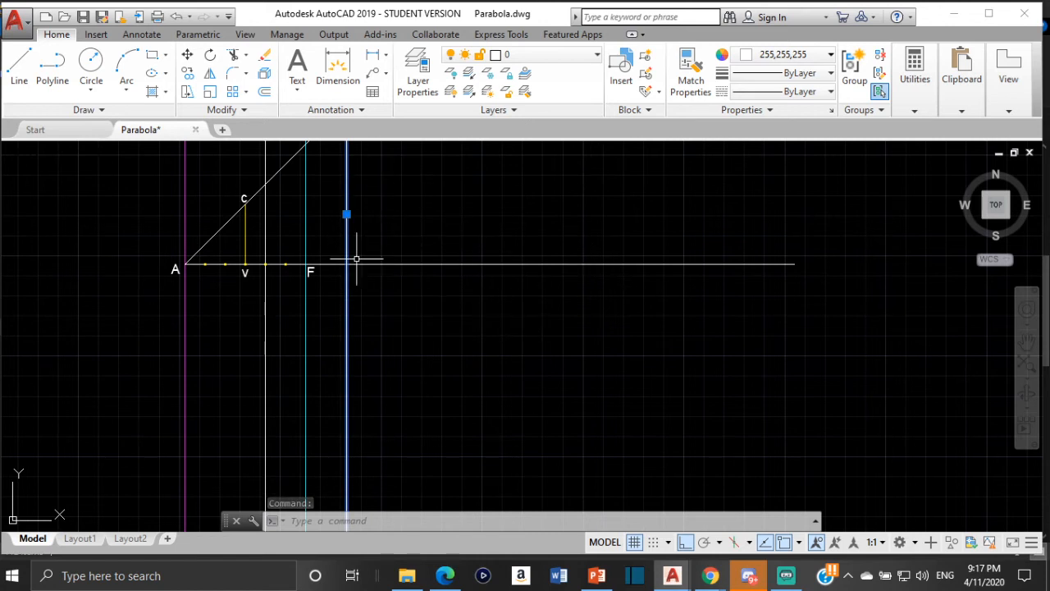
left_click(265, 91)
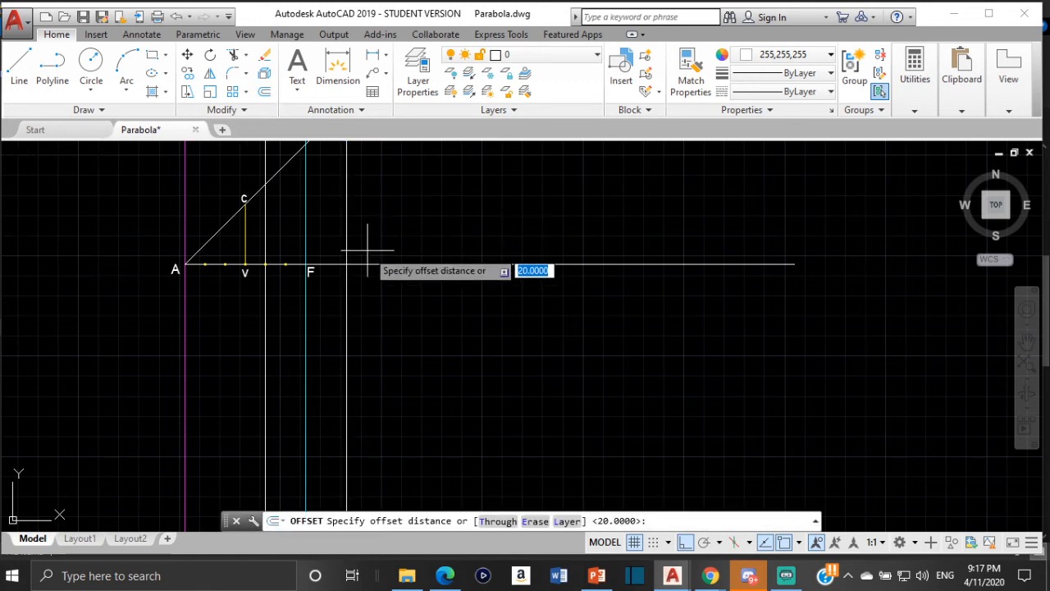
scroll(352, 262, "up", 5)
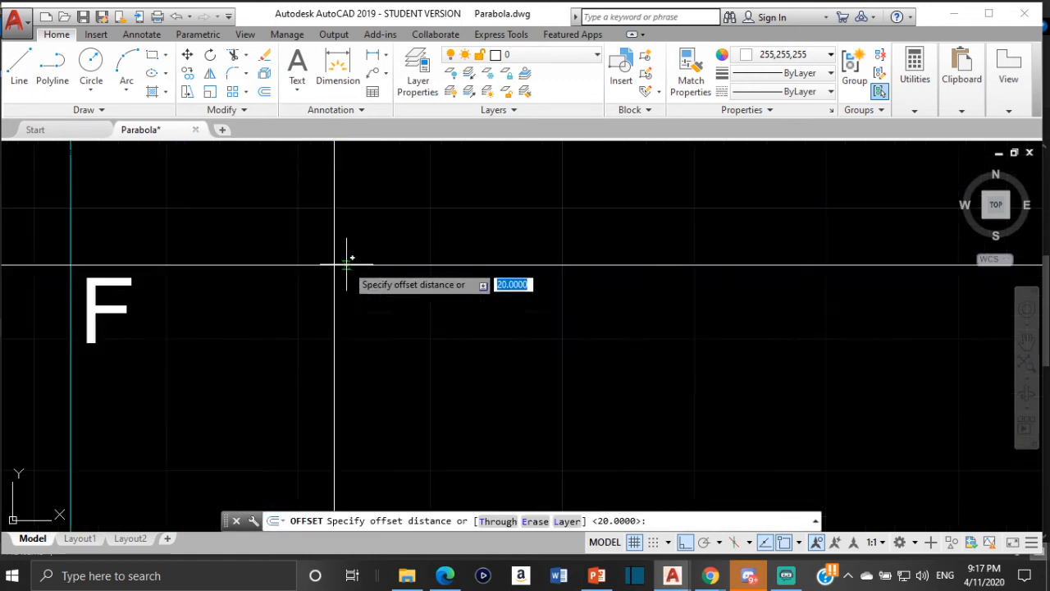
left_click(294, 259)
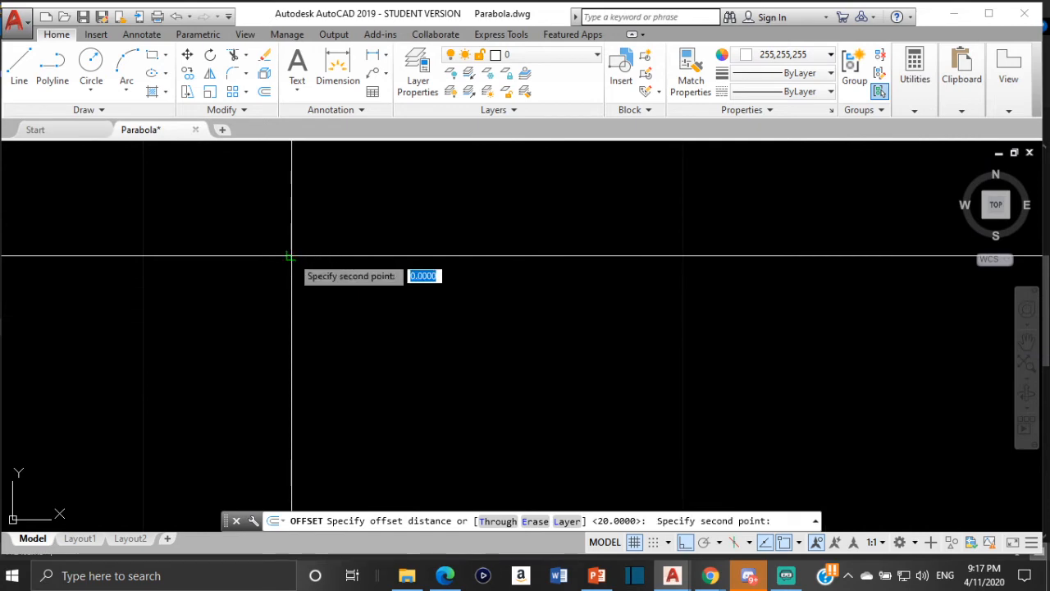
scroll(527, 270, "down", 5)
scroll(527, 271, "down", 5)
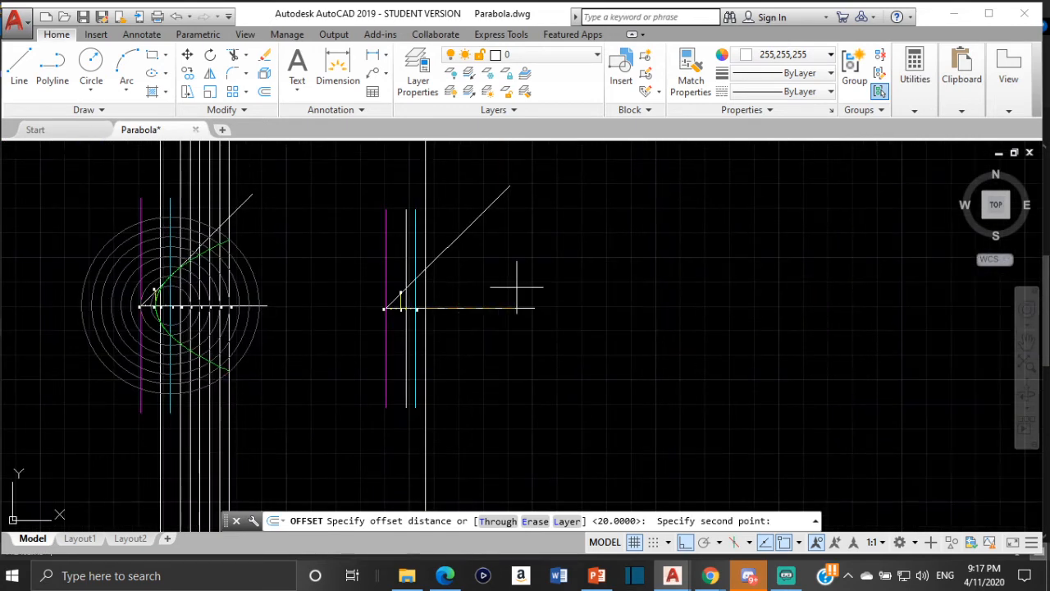
key("Escape")
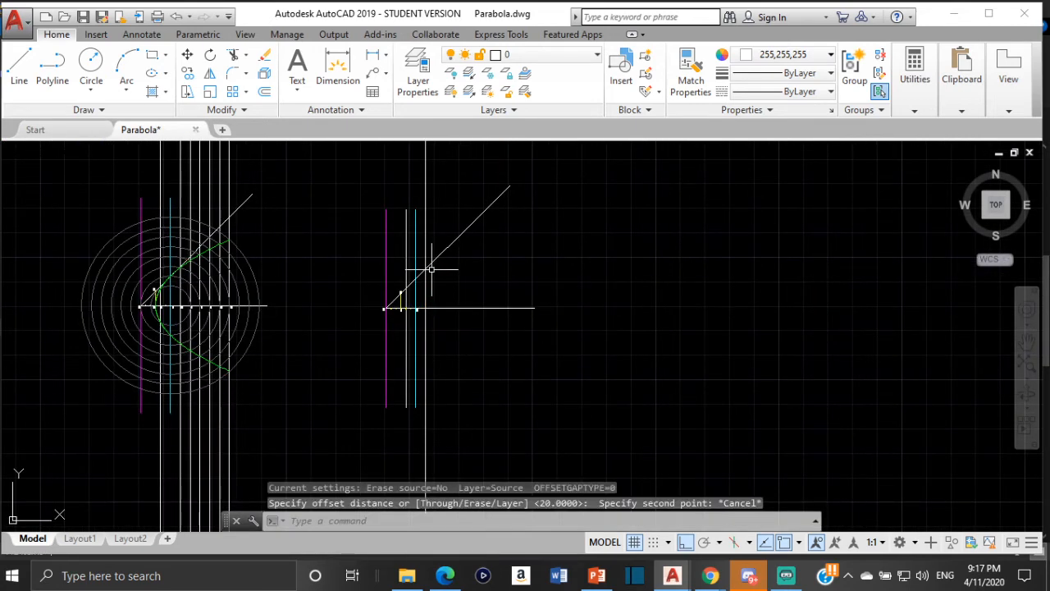
- Offset the white vertical line beyond F three times in succession by 20 units, away from A, and end the Offset command
key("space")
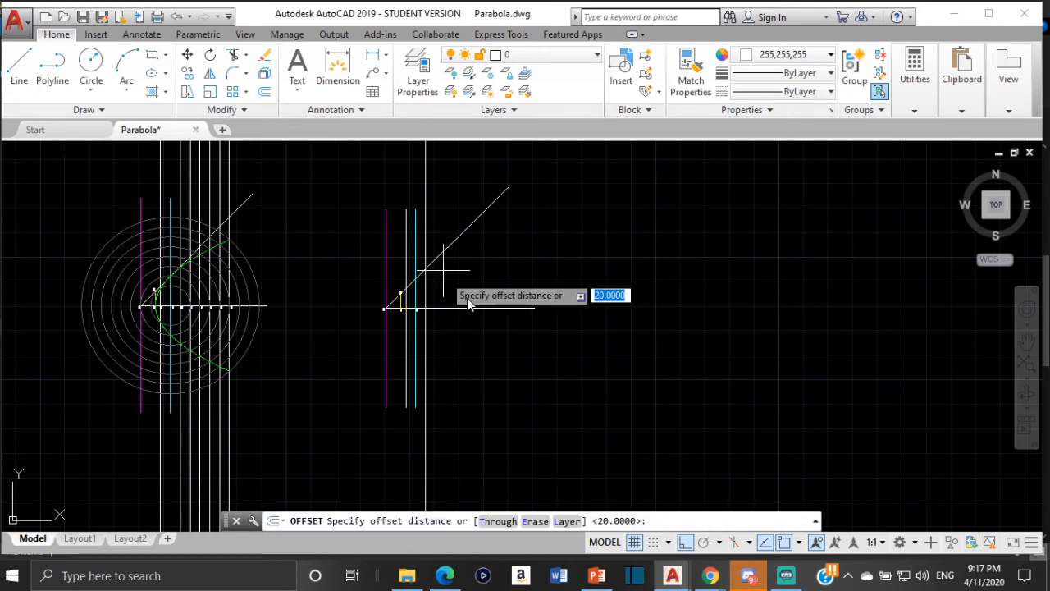
scroll(445, 288, "up", 4)
key("space")
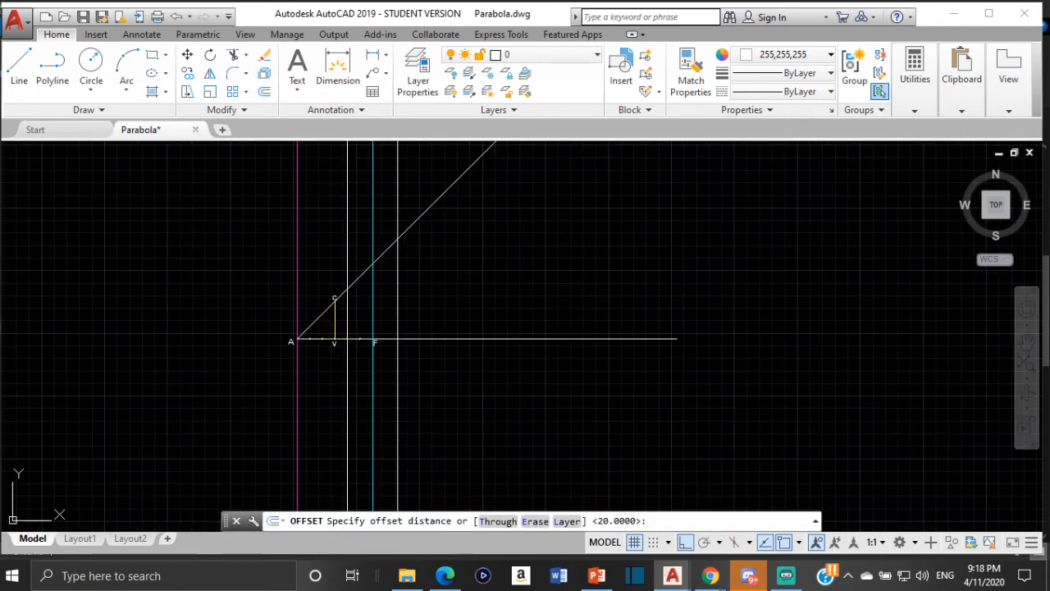
left_click(398, 280)
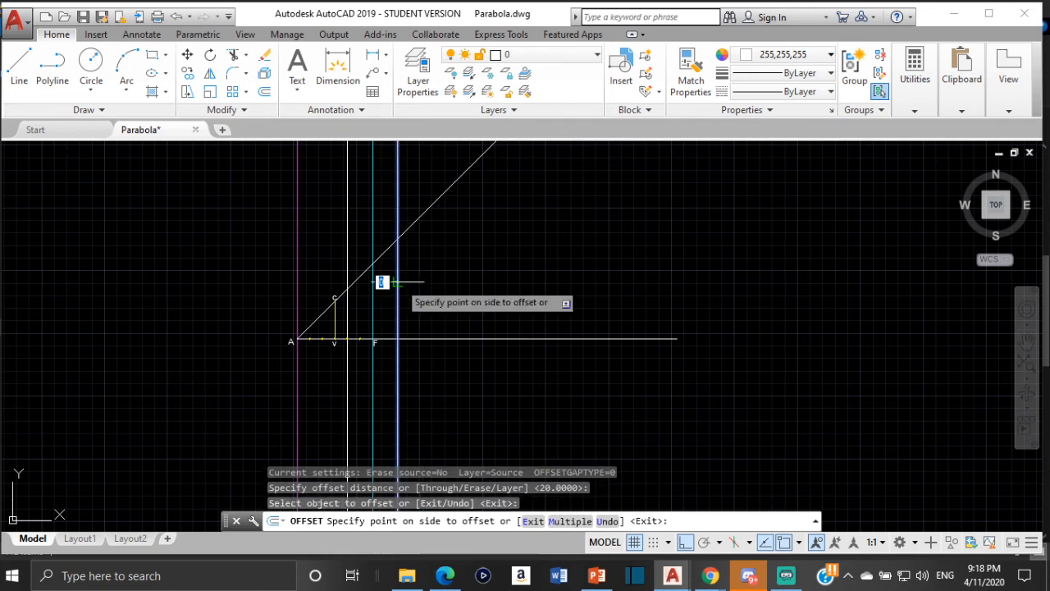
left_click(425, 284)
left_click(424, 285)
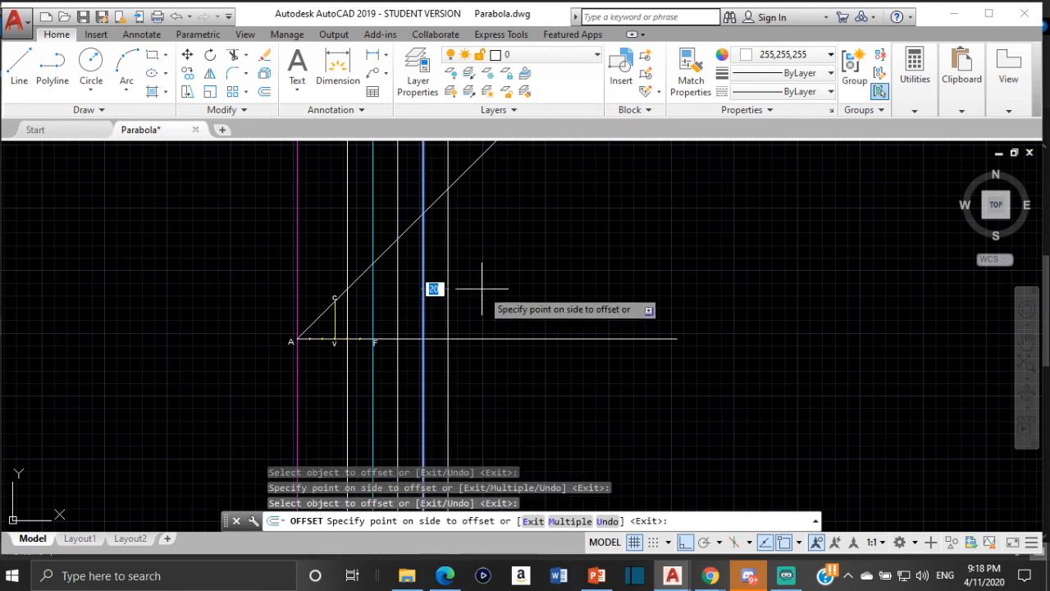
left_click(484, 287)
left_click(447, 291)
left_click(460, 300)
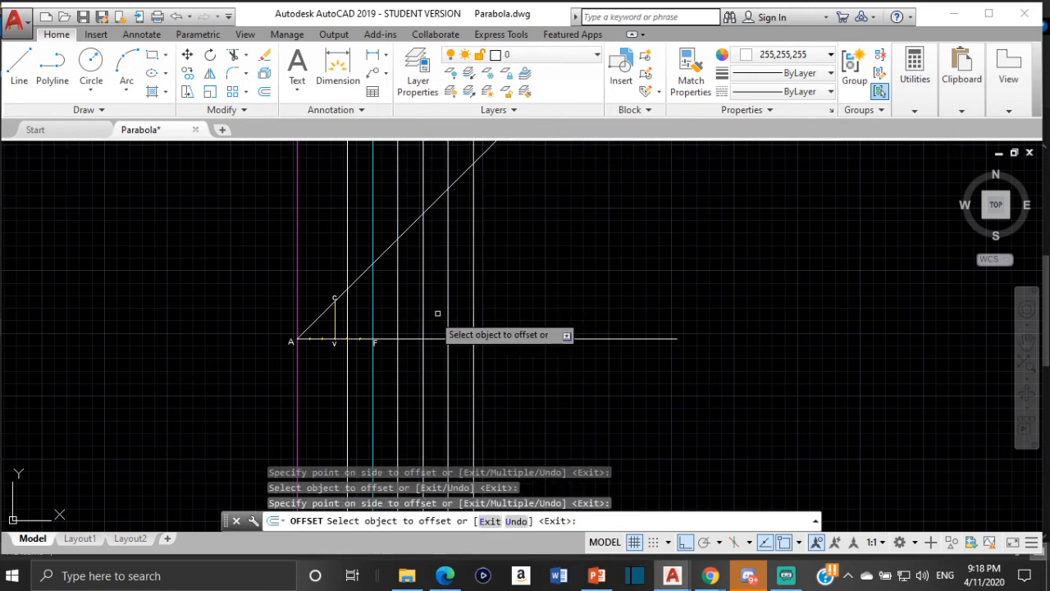
key("Escape")
- With object snap off, copy the V label beside the white line between V and F and beside the first white line beyond F
scroll(375, 377, "up", 4)
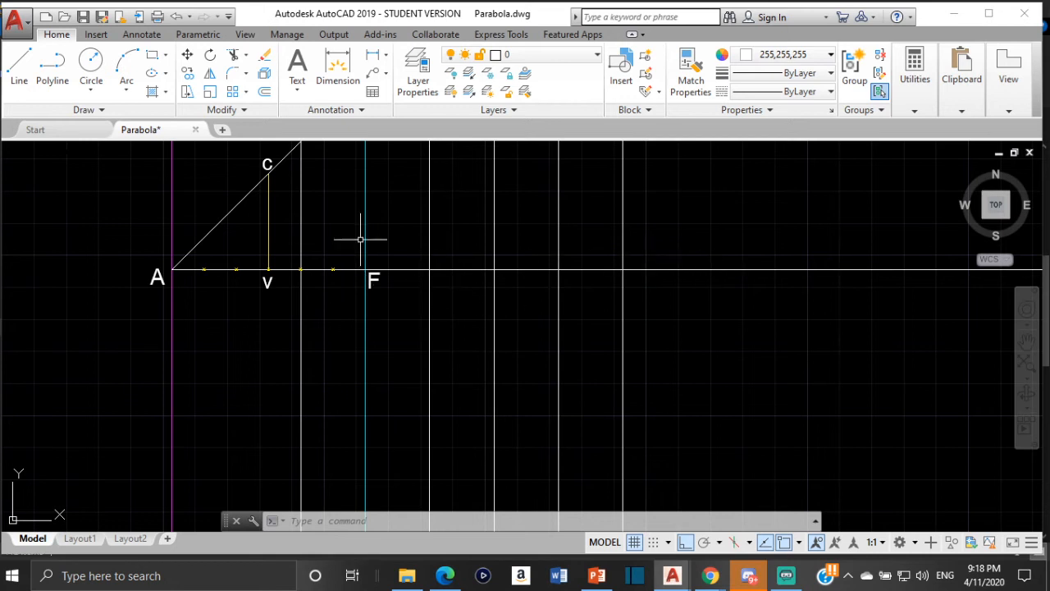
scroll(289, 289, "up", 2)
left_click(246, 263)
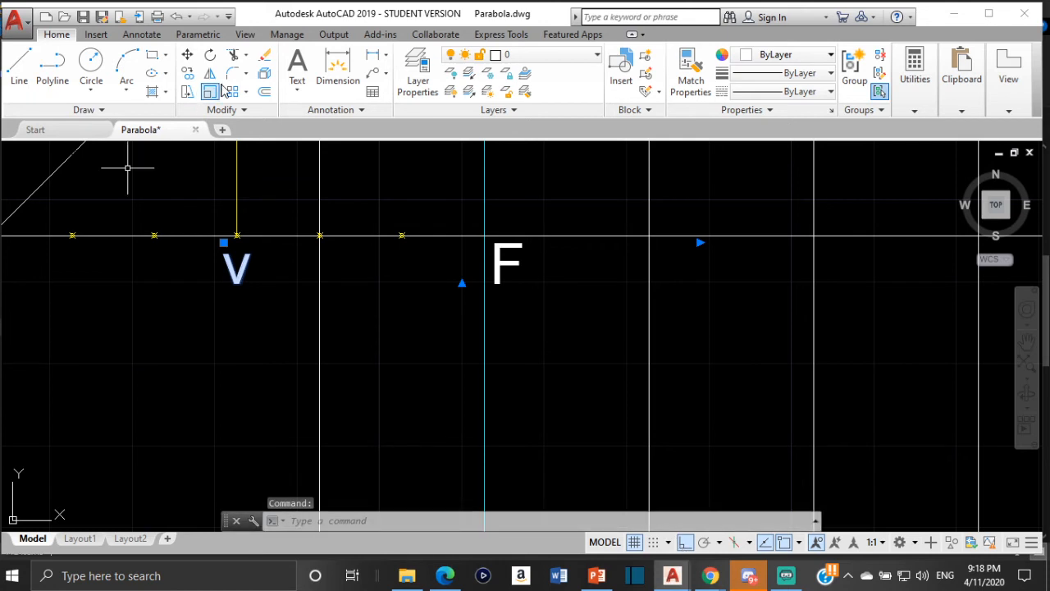
left_click(188, 74)
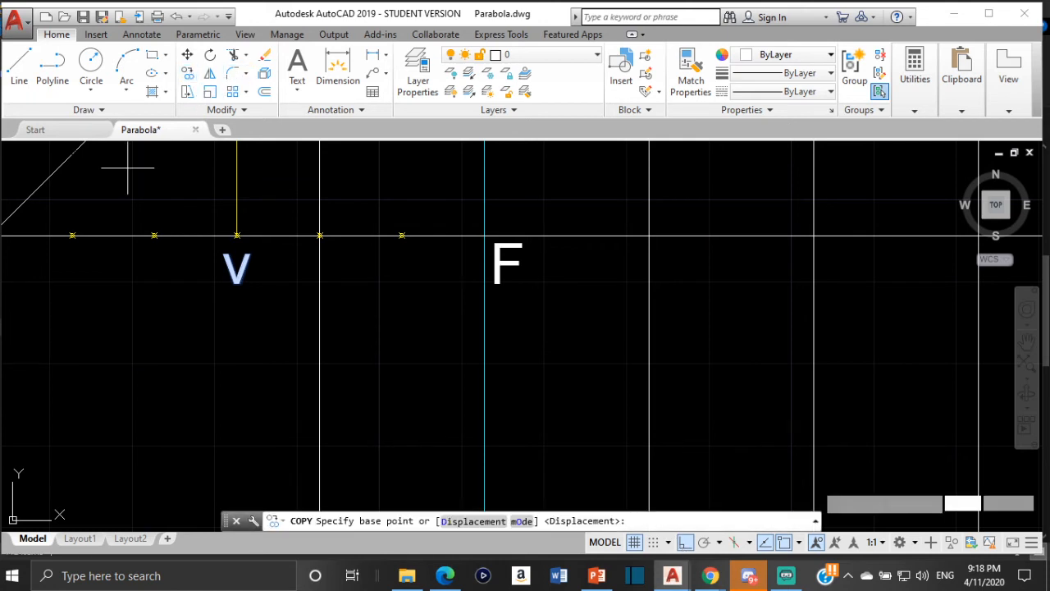
left_click(785, 547)
left_click(239, 263)
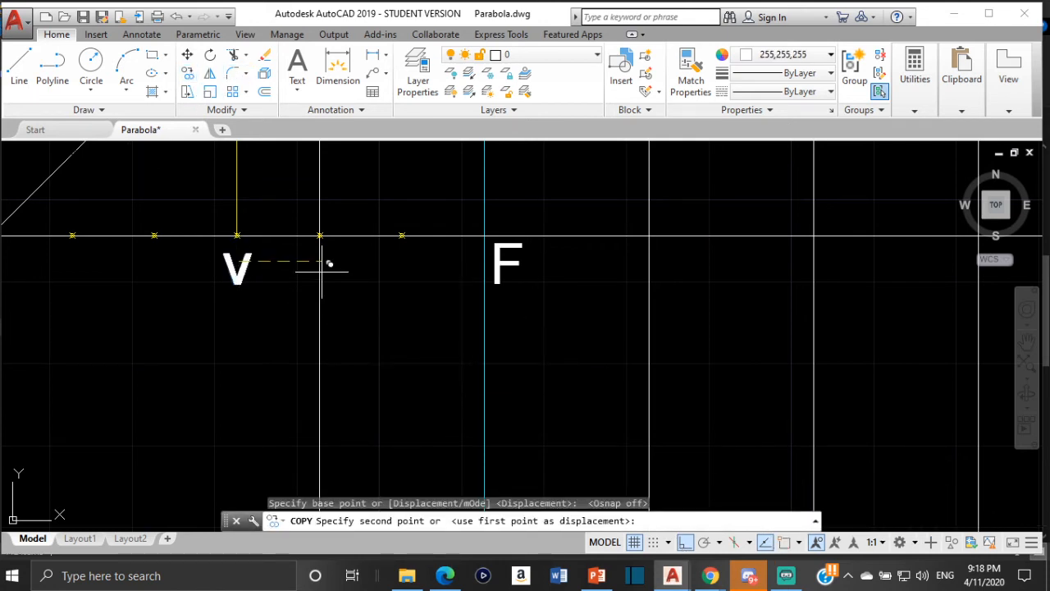
left_click(341, 263)
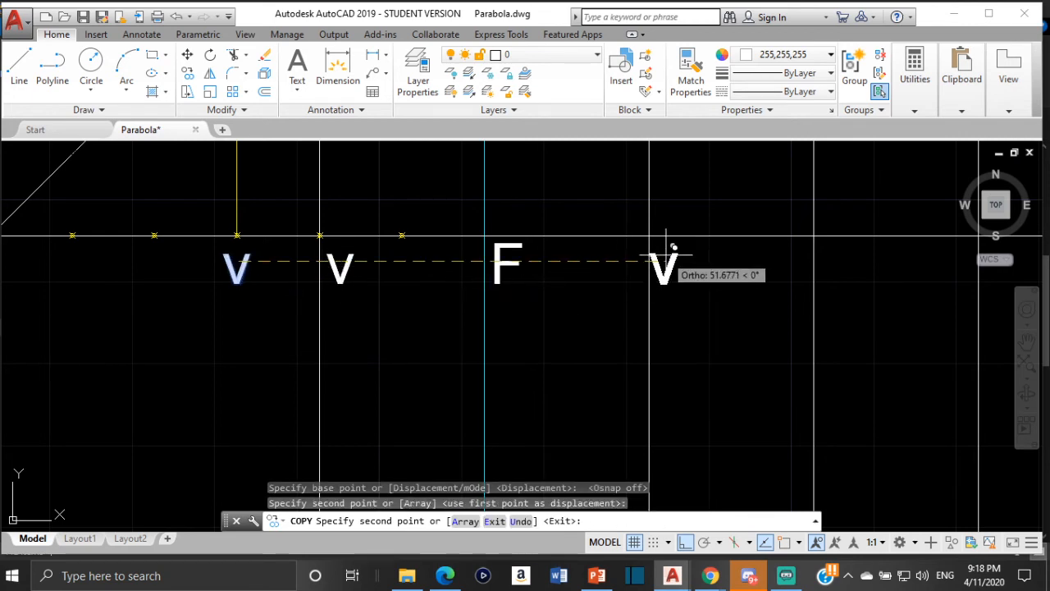
left_click(666, 246)
- Place further copies of the V label beside the remaining three white vertical lines beyond F, and end the Copy command
middle_click_drag(788, 270, 524, 243)
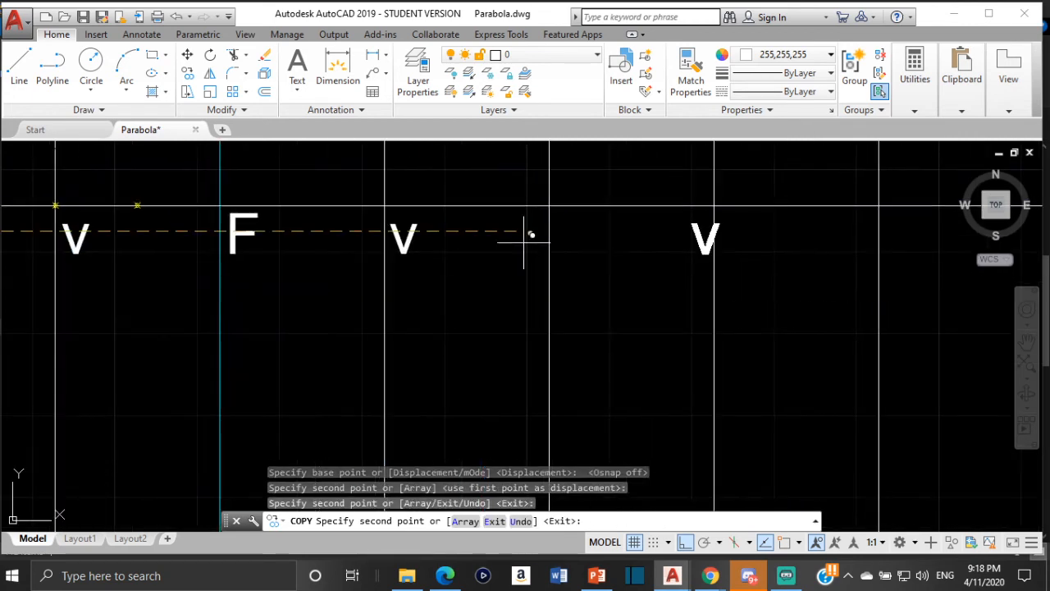
left_click(577, 218)
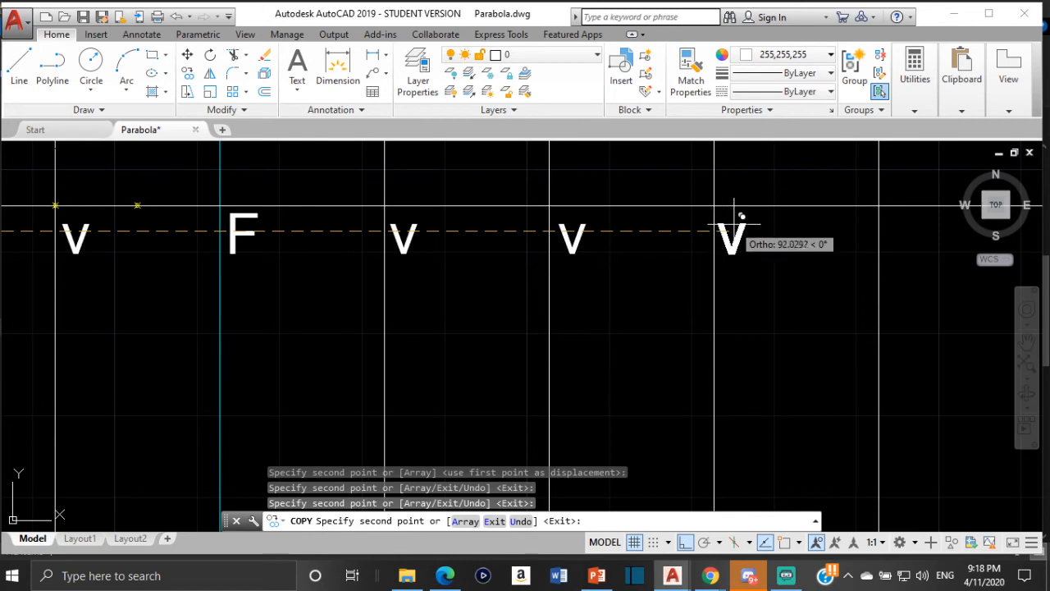
left_click(736, 216)
middle_click_drag(886, 210, 694, 209)
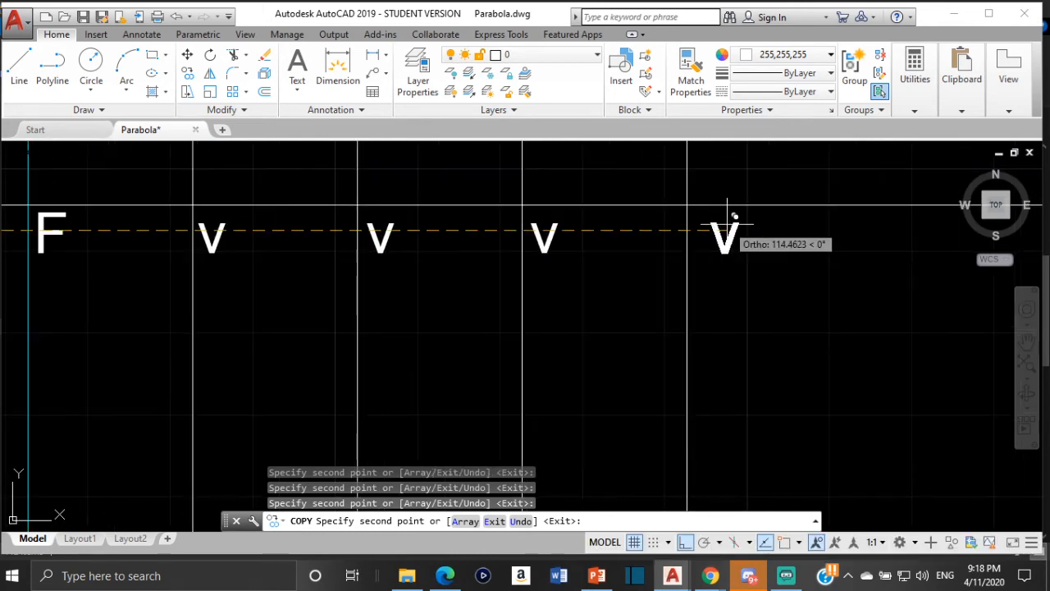
scroll(718, 220, "down", 5)
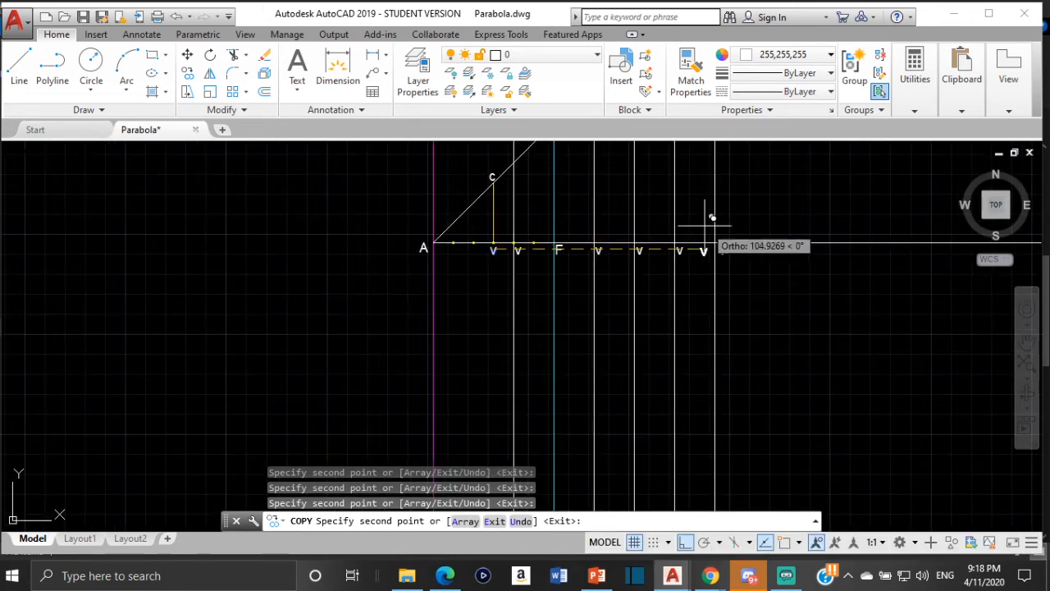
key("Escape")
- Change the copied V label beside the white line between V and F to 1
scroll(505, 271, "up", 4)
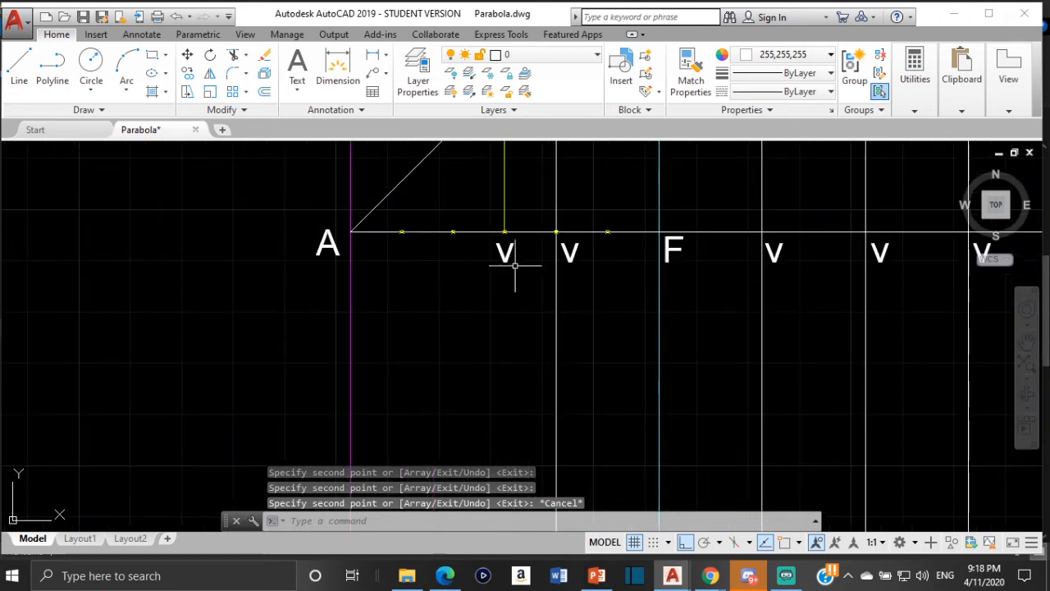
left_click(572, 252)
double_click(573, 253)
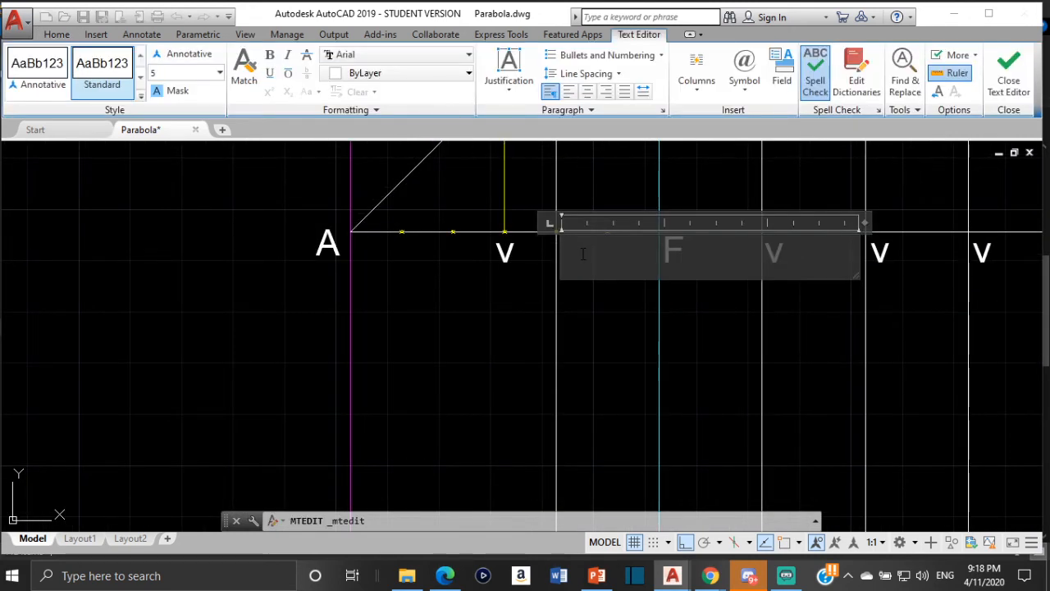
type("1")
left_click(669, 332)
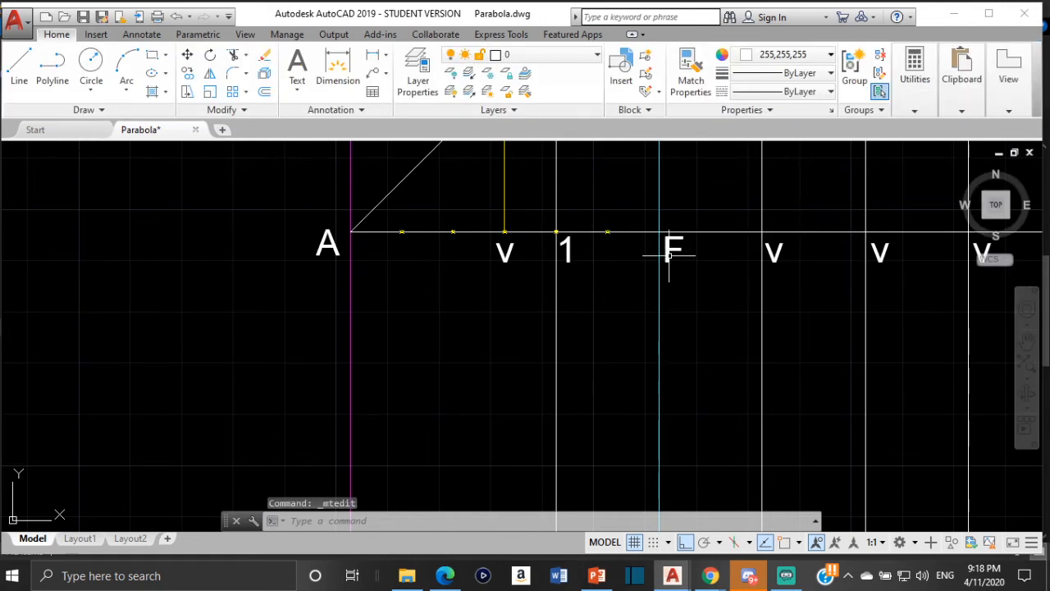
- Change the copied V label beside the first white line beyond F to 3
left_click(779, 240)
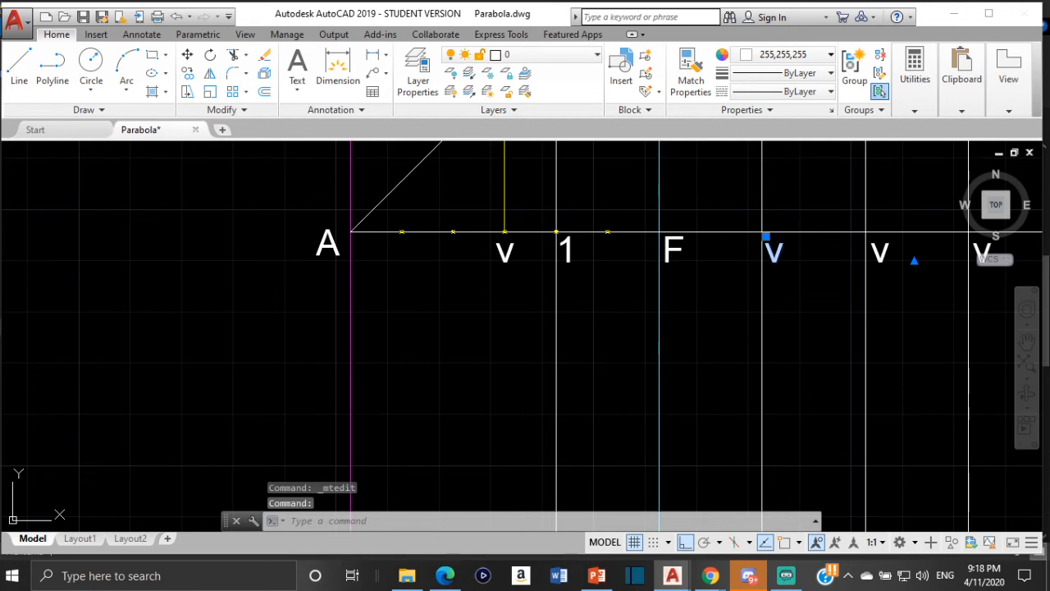
double_click(775, 250)
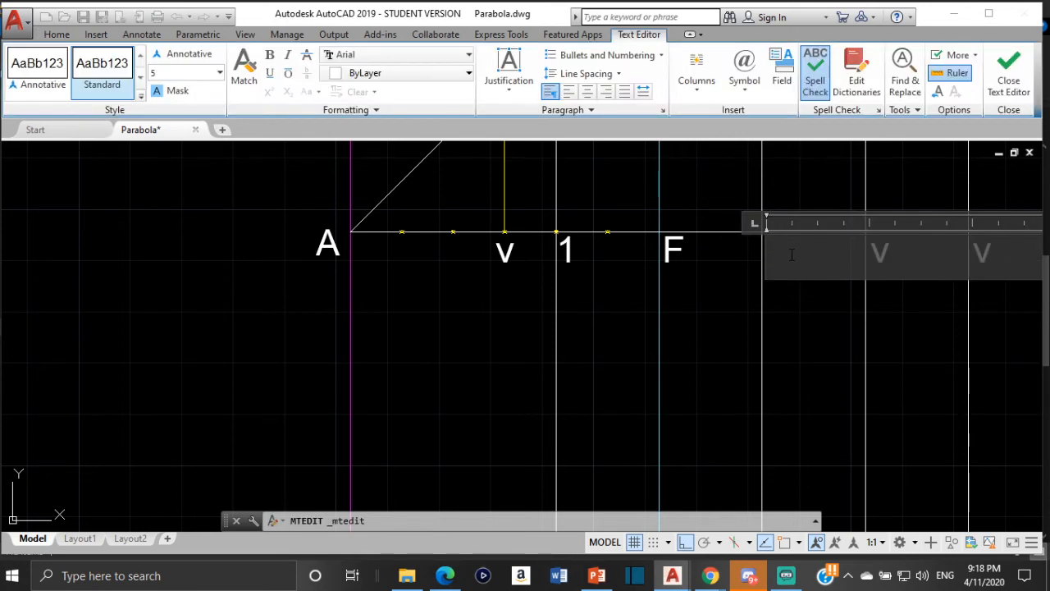
type("3")
left_click(795, 391)
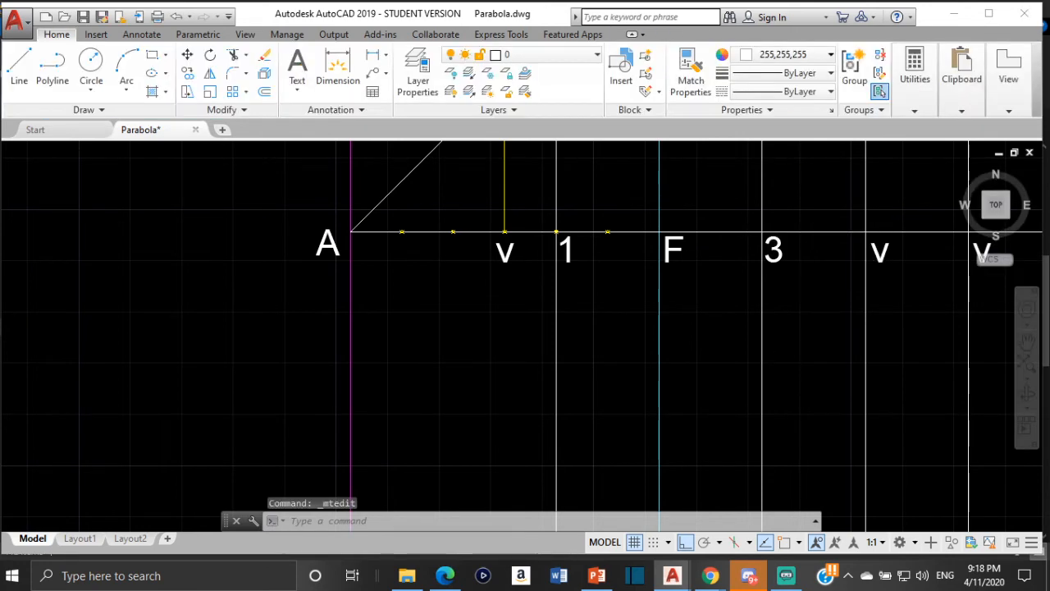
scroll(848, 257, "down", 4)
scroll(656, 291, "up", 4)
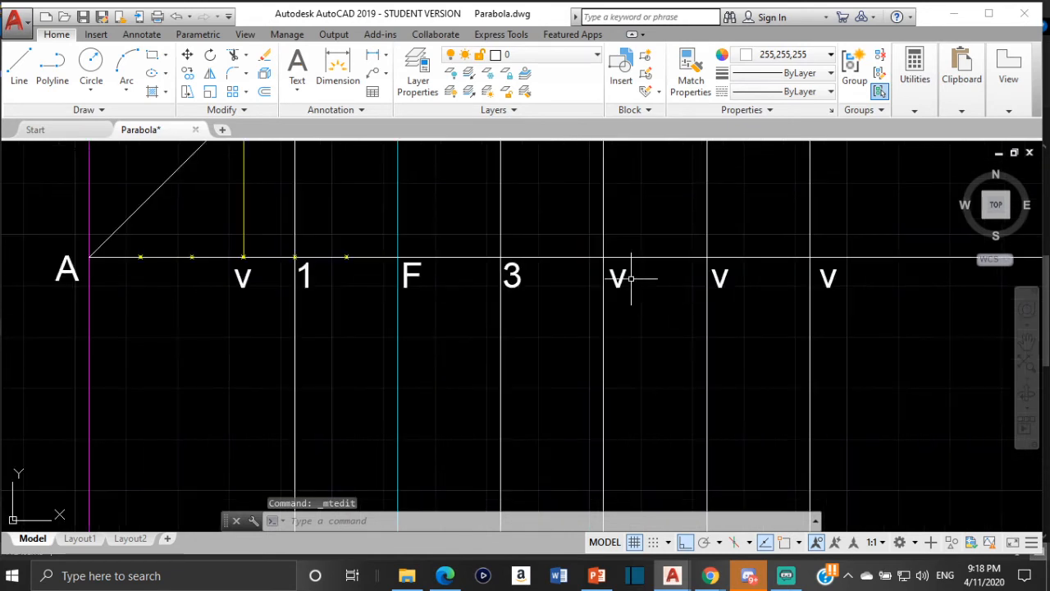
- Change the copied V label beside the second white vertical line beyond F to 4
left_click(620, 274)
double_click(620, 275)
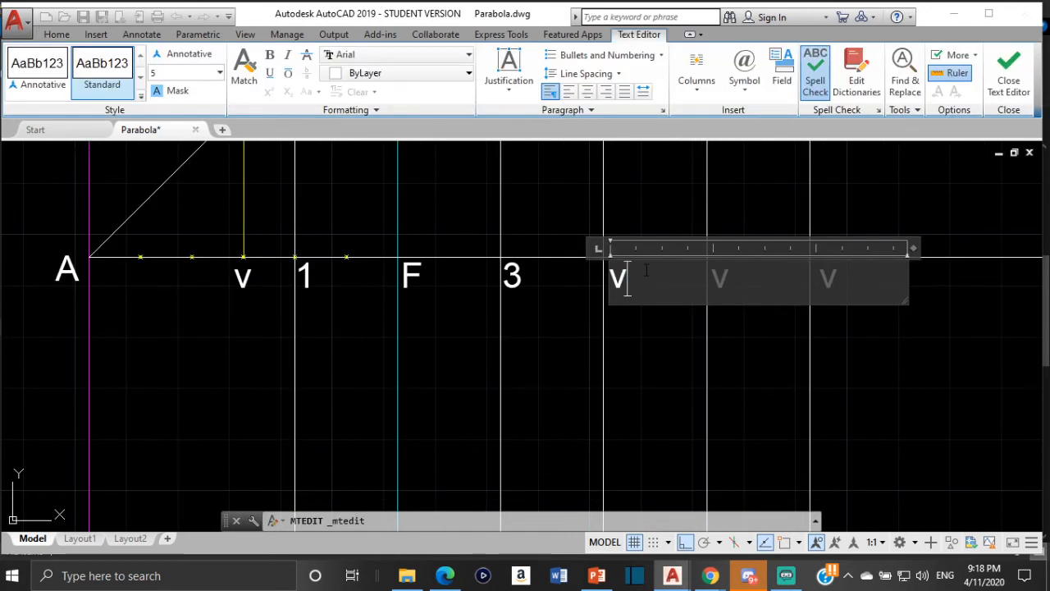
type("4")
left_click(686, 364)
- Change the copied V label beside the third white vertical line beyond F to 5
left_click(726, 276)
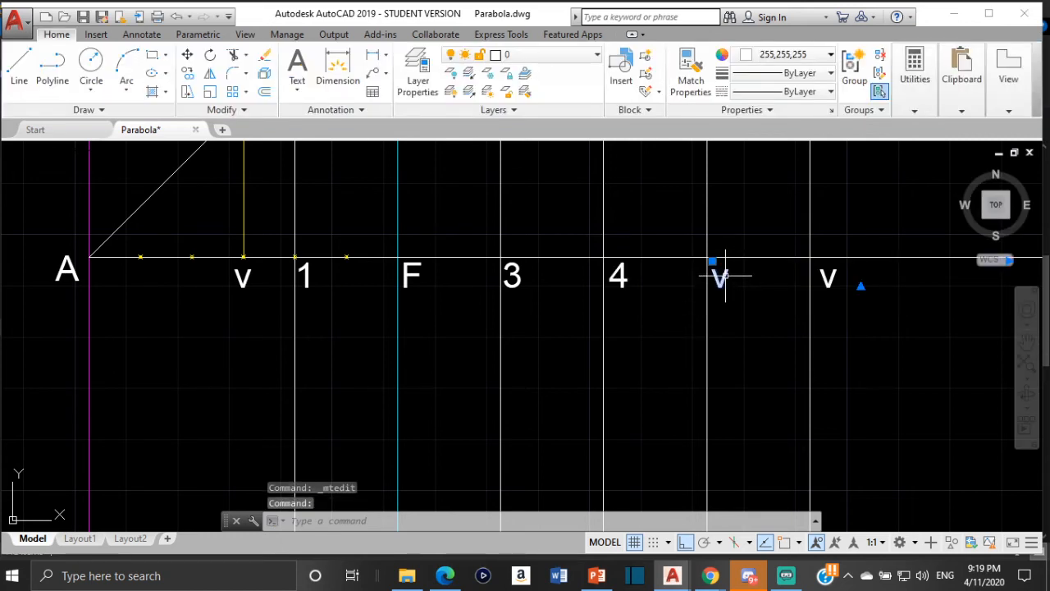
double_click(724, 278)
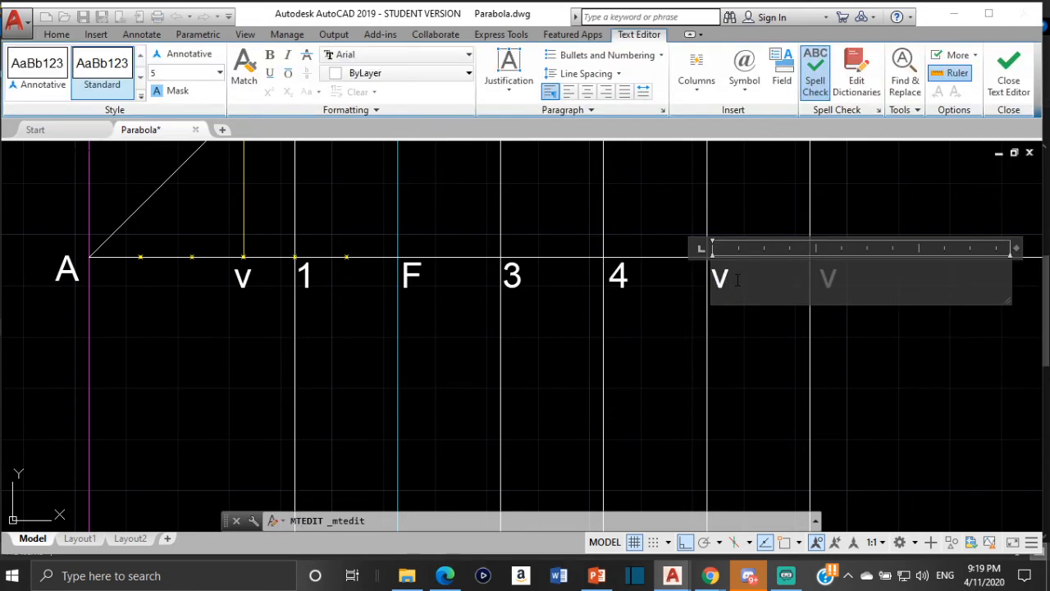
left_click(755, 356)
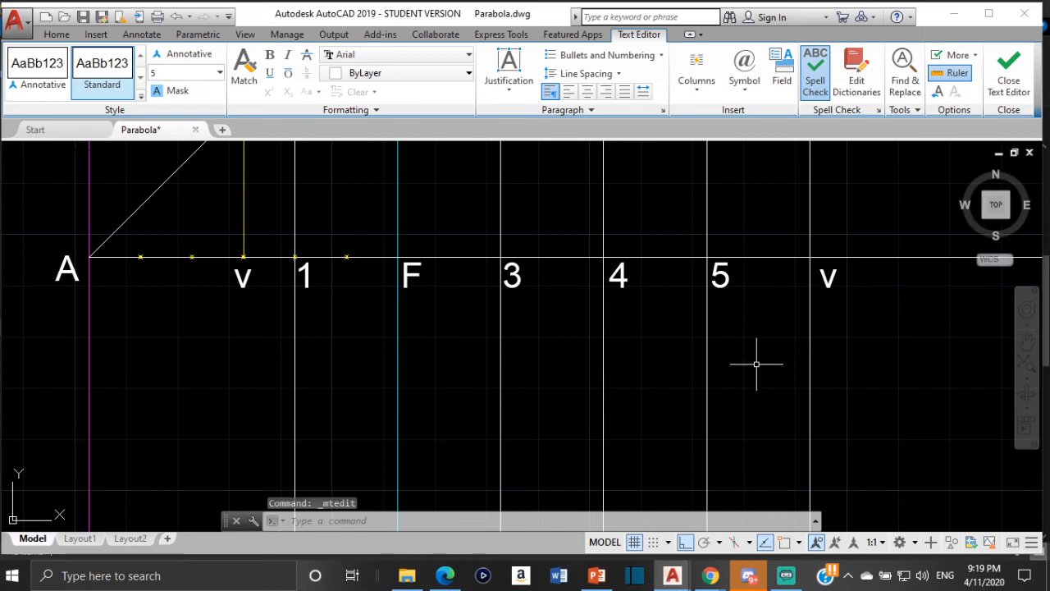
- Change the copied V label beside the fourth white vertical line beyond F to 6
left_click(829, 280)
double_click(825, 279)
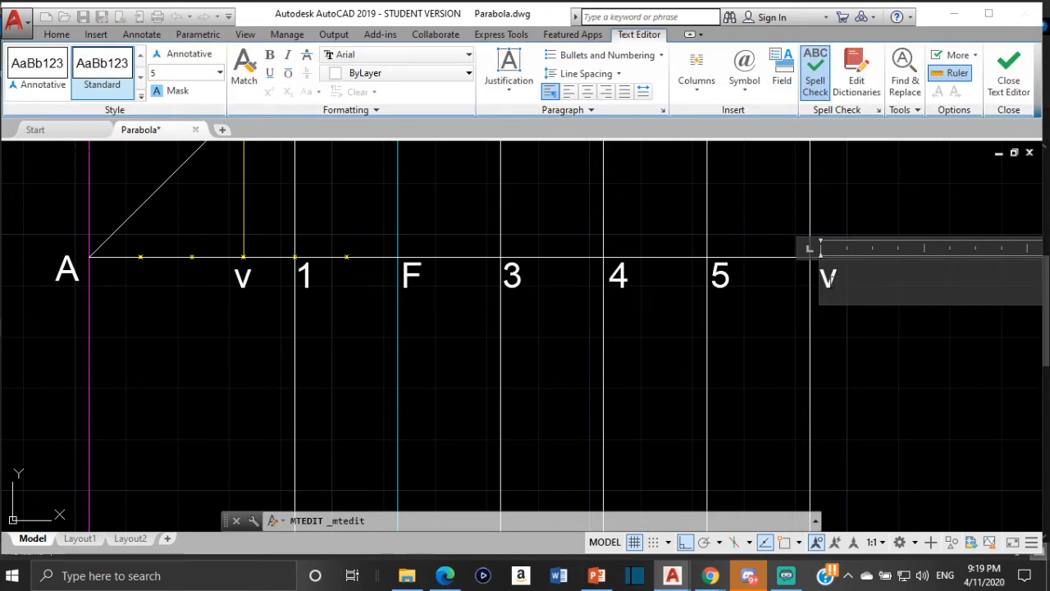
type("6")
left_click(777, 296)
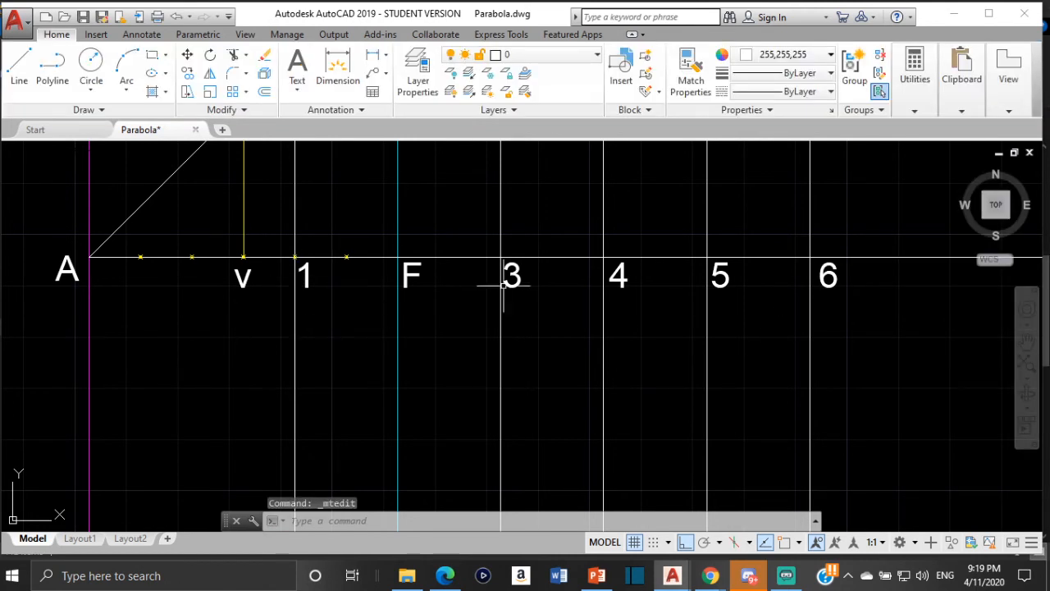
- Compare the drawing with the finished parabola constructions and examine where the inclined line through A and C crosses vertical line 1
scroll(615, 331, "down", 4)
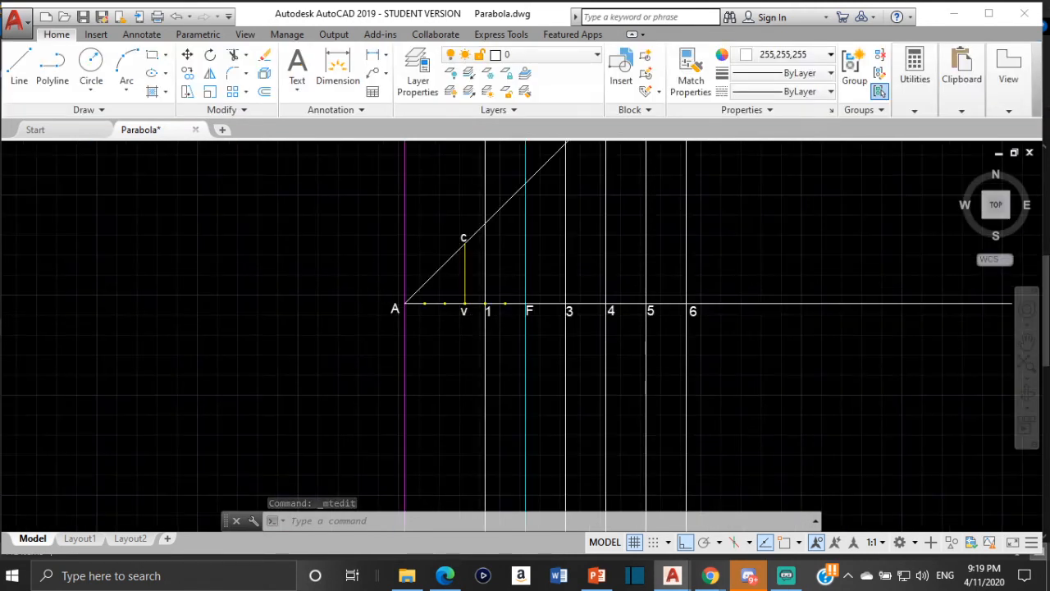
scroll(382, 287, "down", 2)
scroll(391, 251, "down", 4)
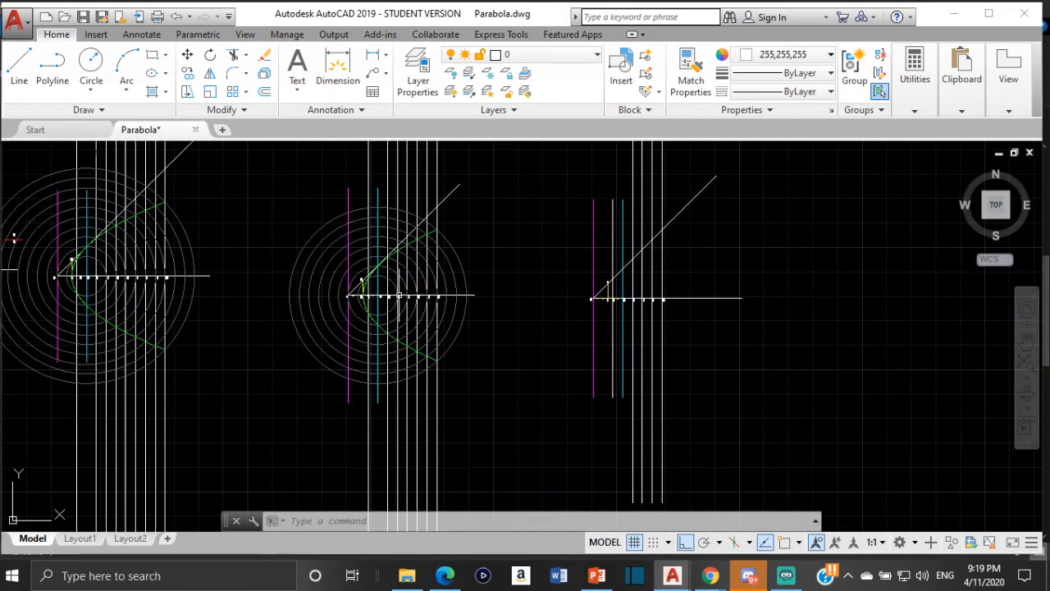
scroll(564, 282, "up", 2)
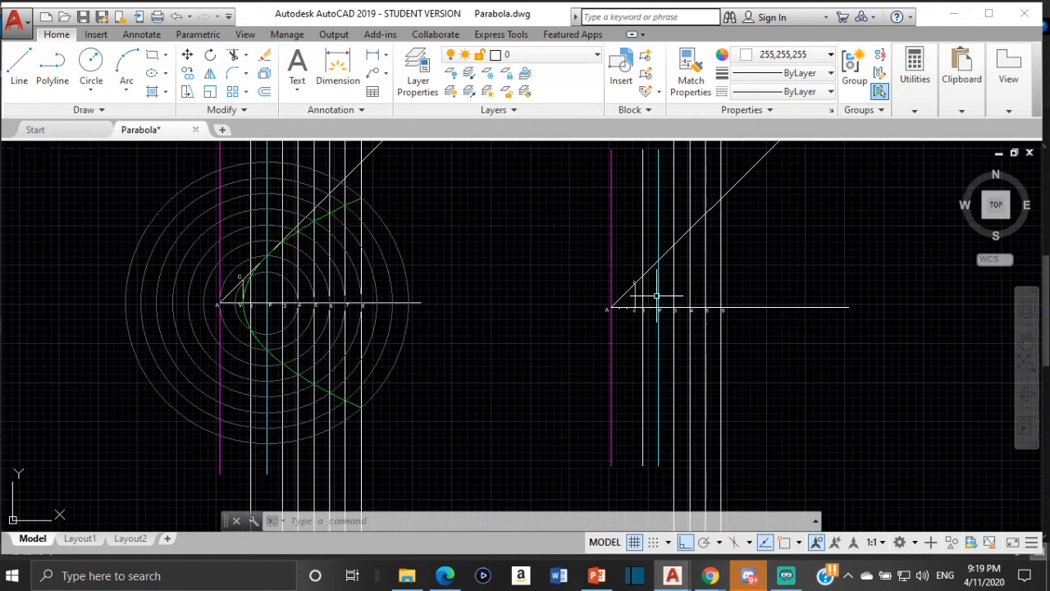
scroll(668, 307, "up", 2)
scroll(645, 308, "up", 4)
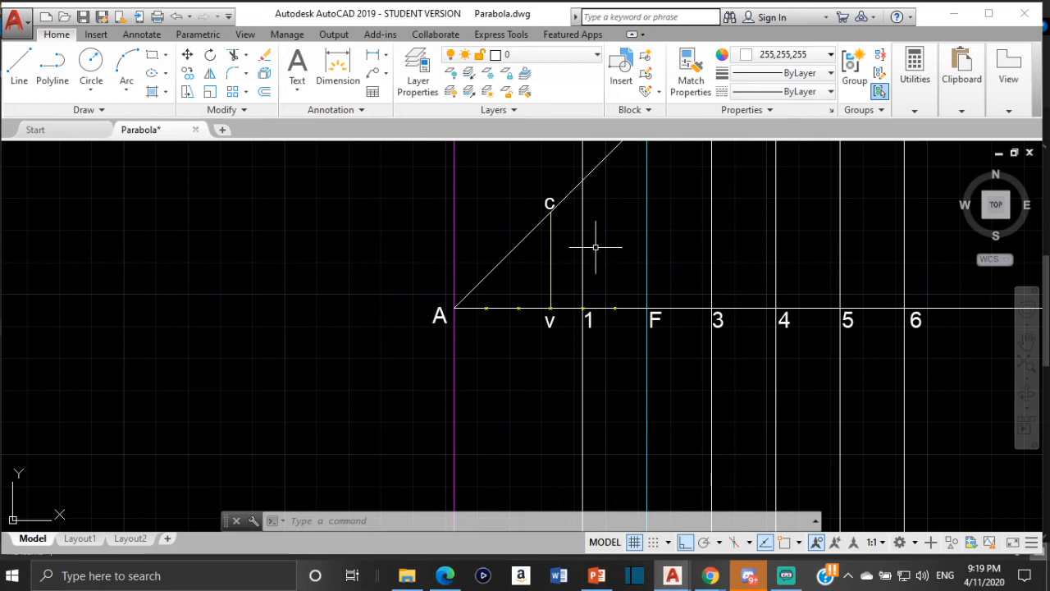
scroll(572, 292, "up", 3)
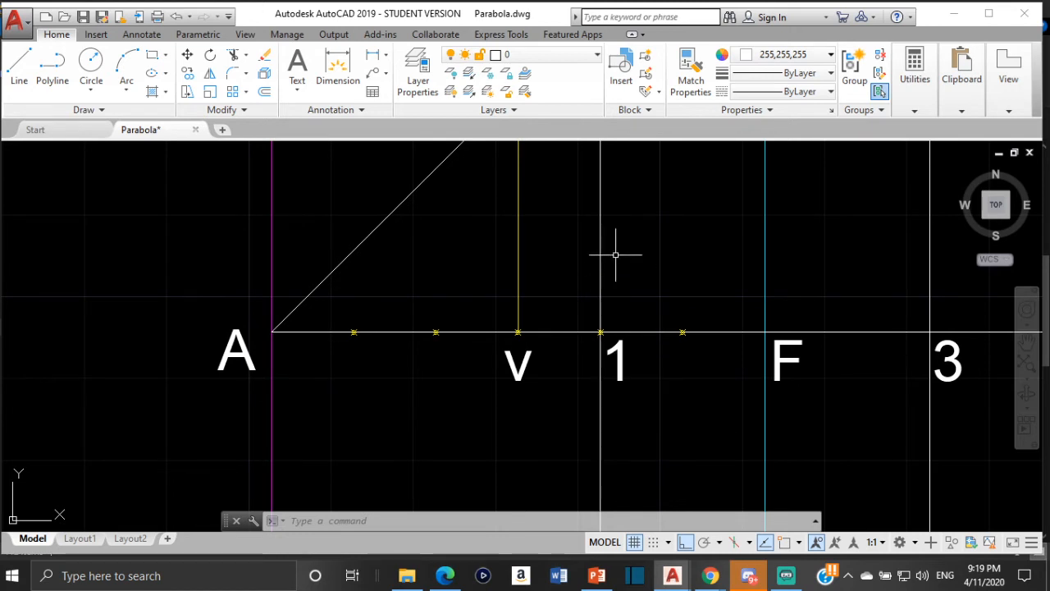
scroll(619, 263, "down", 2)
middle_click_drag(621, 281, 641, 368)
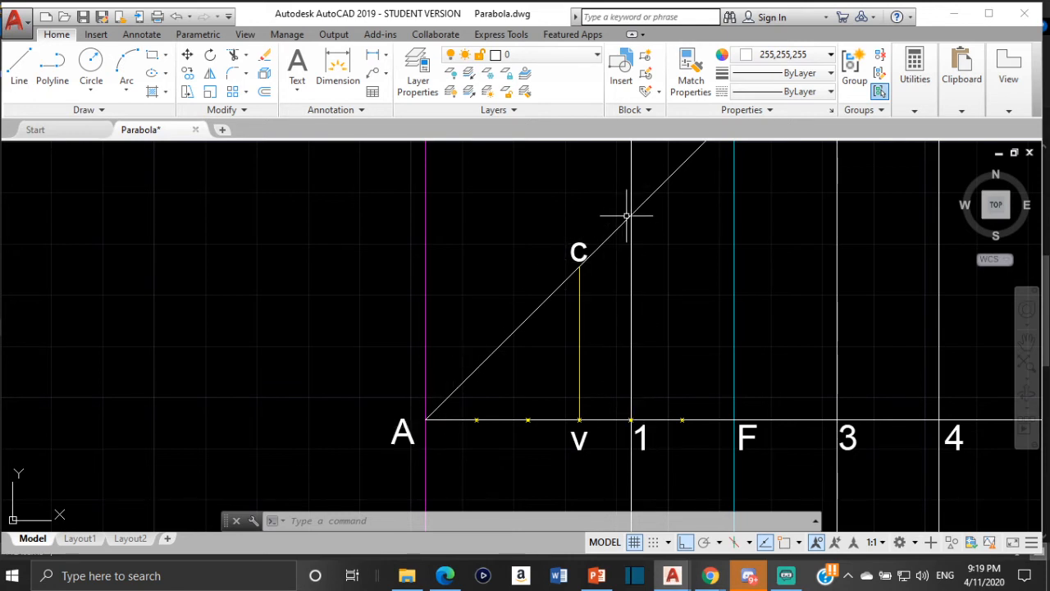
scroll(627, 216, "up", 2)
scroll(652, 262, "down", 2)
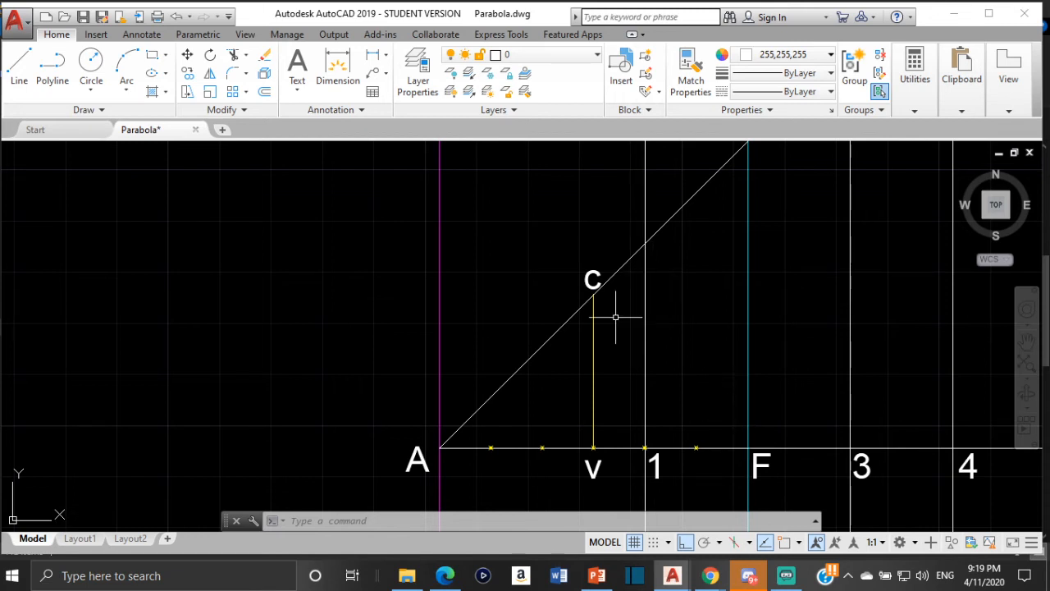
scroll(613, 421, "down", 2)
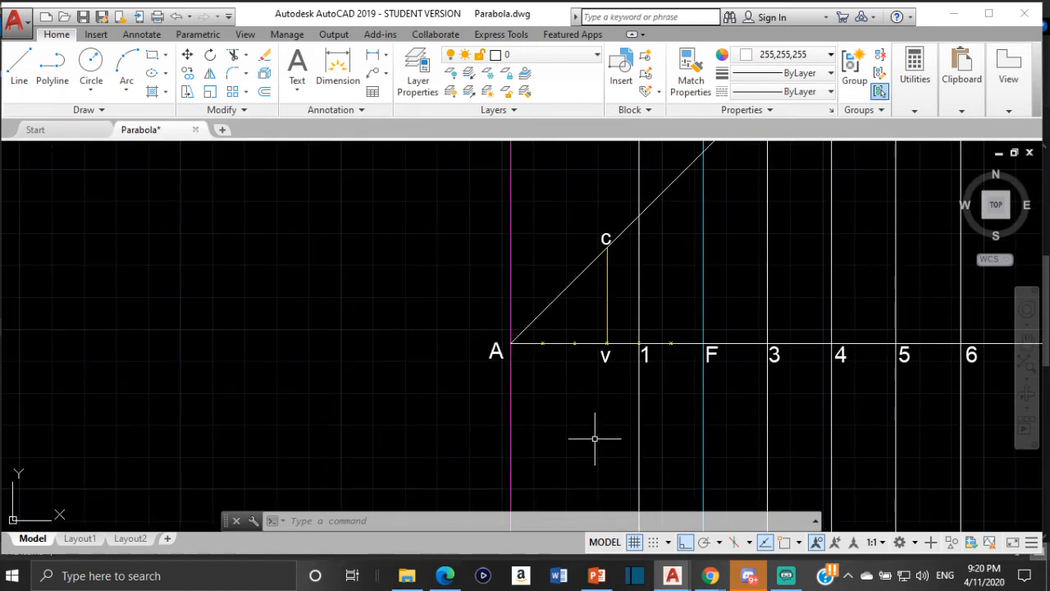
- Set the current drawing color to dark gray 99,100,102
scroll(781, 348, "down", 1)
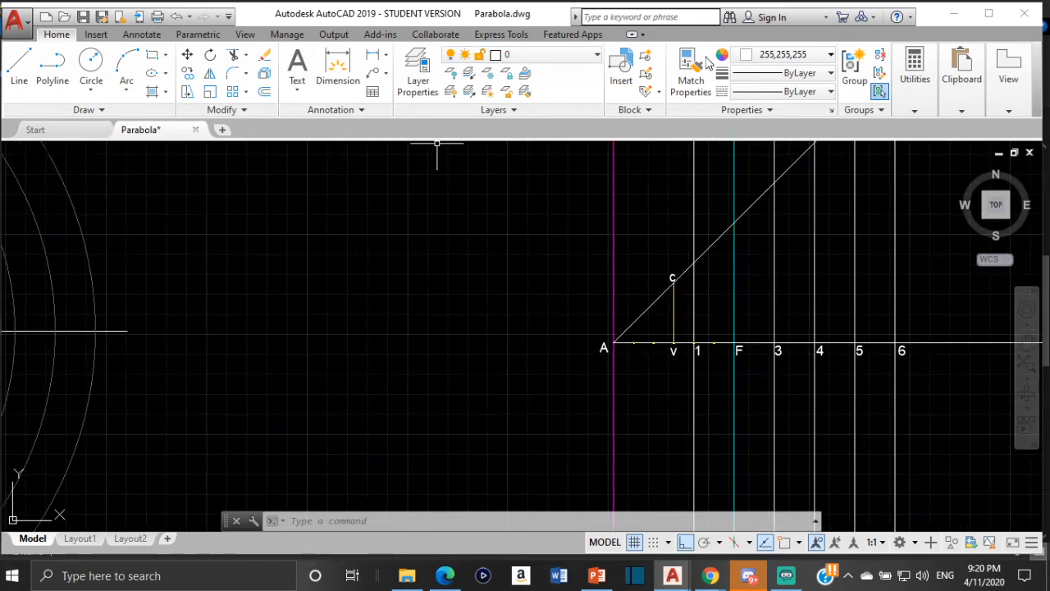
left_click(800, 54)
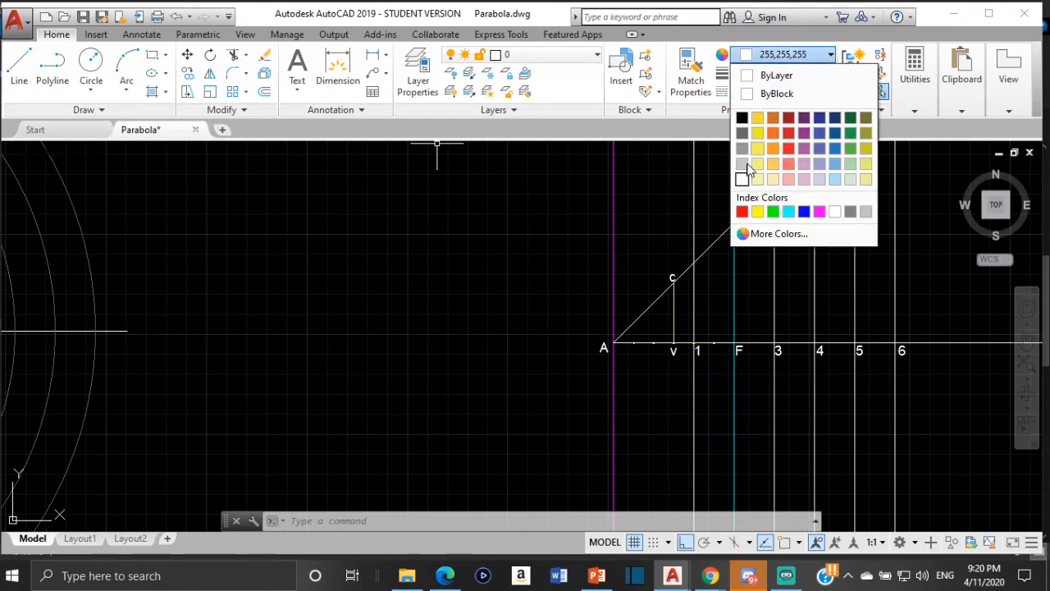
left_click(742, 132)
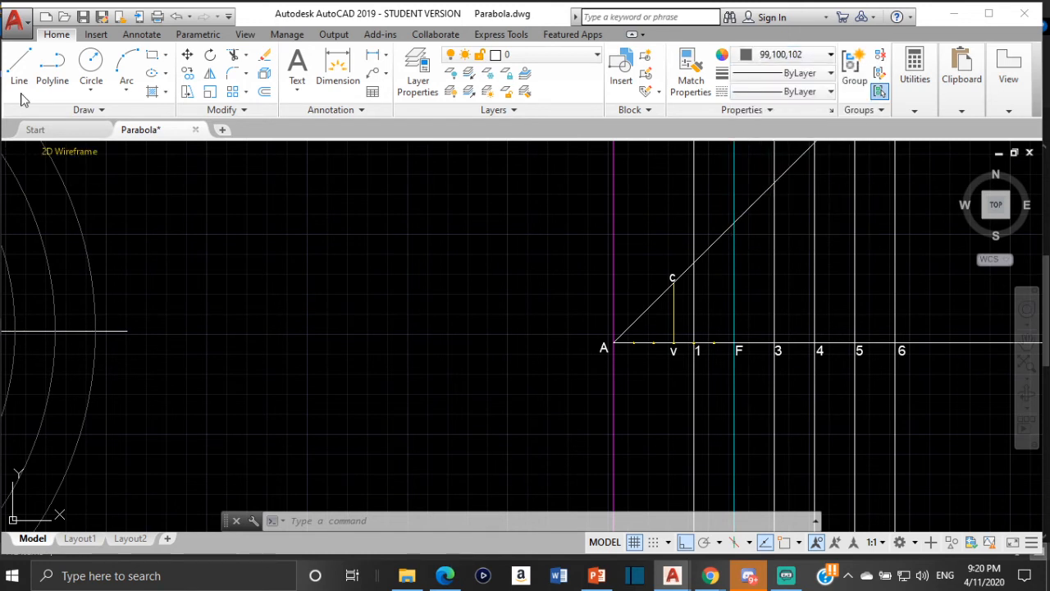
- With object snap on, draw a circle centered where line 1 meets the axis, its radius reaching line 1's intersection with the inclined line
left_click(95, 65)
scroll(656, 349, "up", 4)
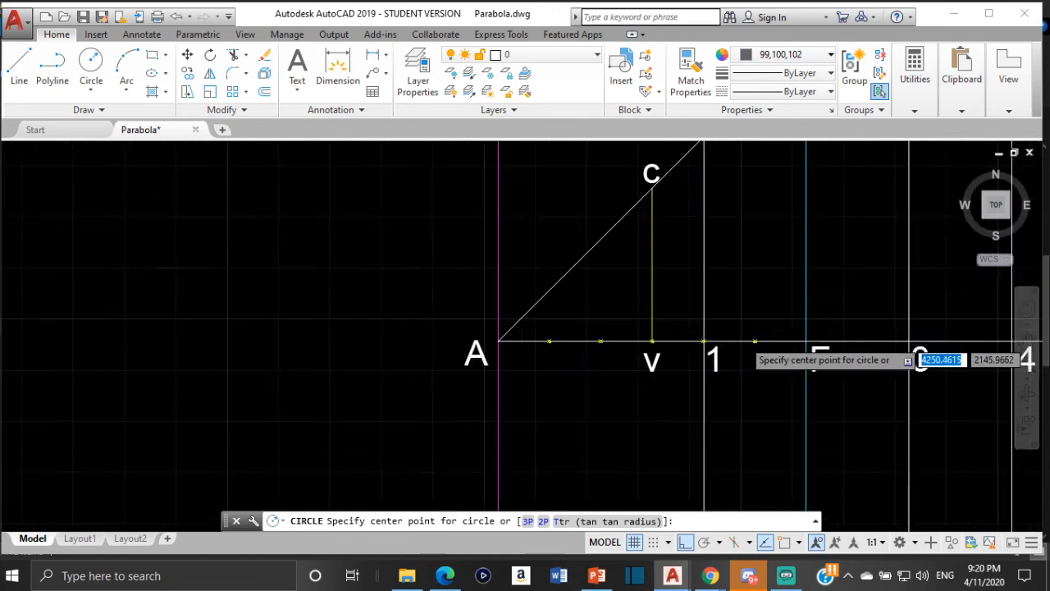
scroll(652, 345, "up", 3)
scroll(680, 324, "up", 3)
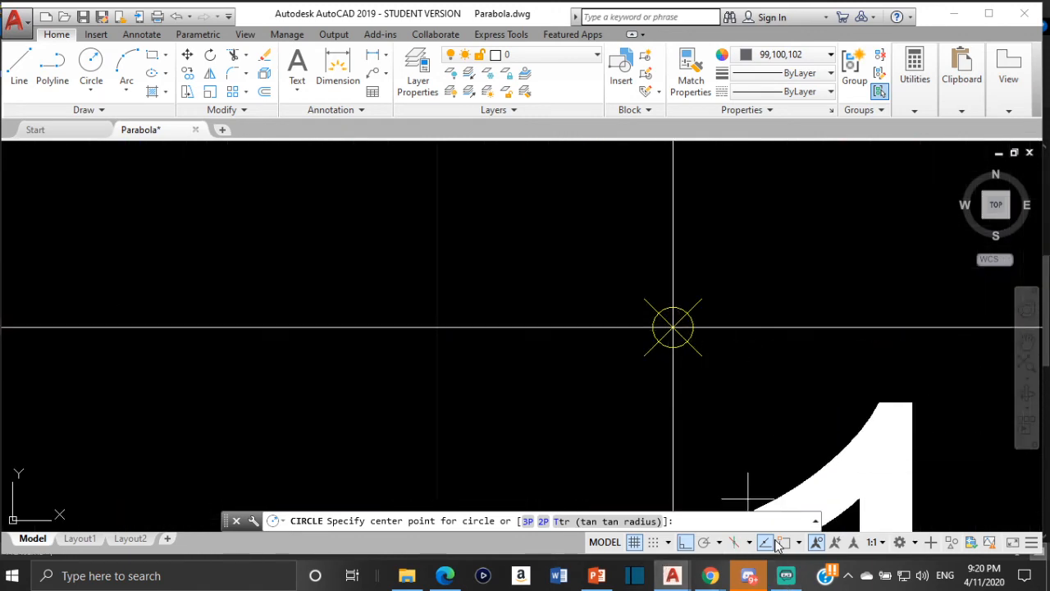
left_click(816, 543)
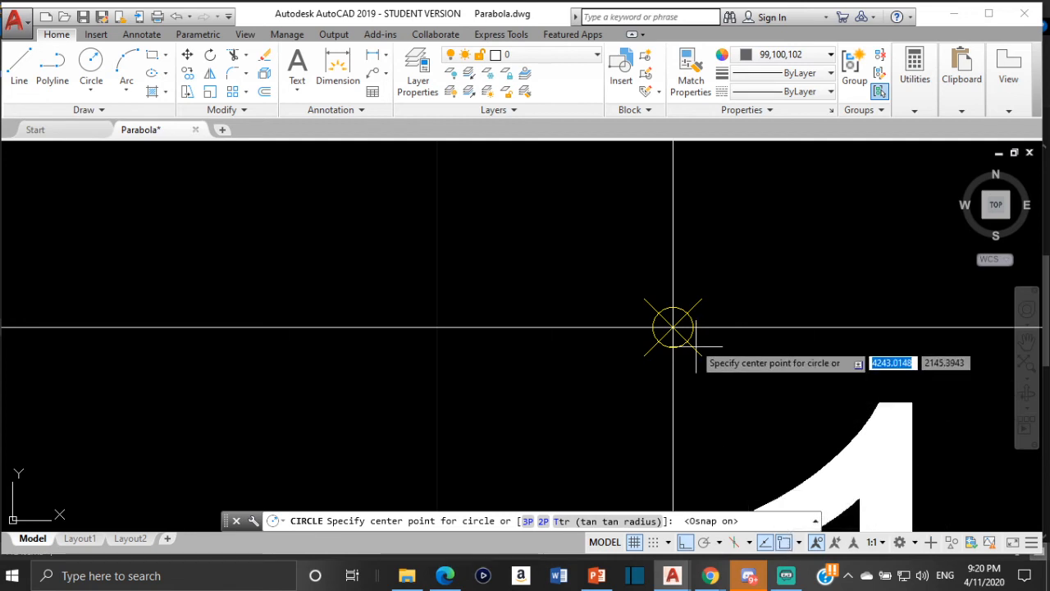
scroll(673, 324, "up", 4)
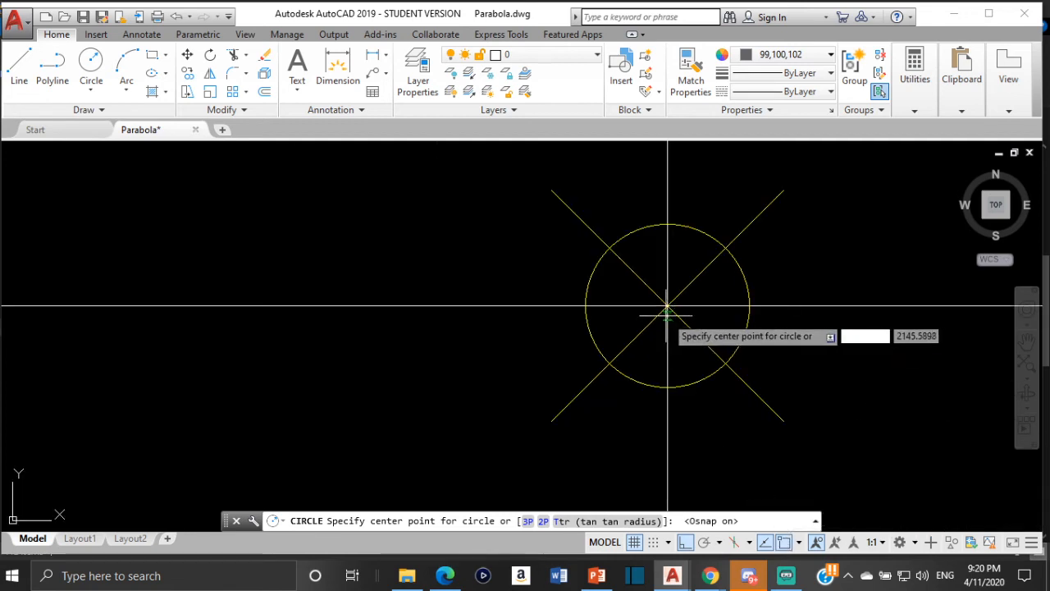
left_click(668, 306)
scroll(667, 271, "up", 3)
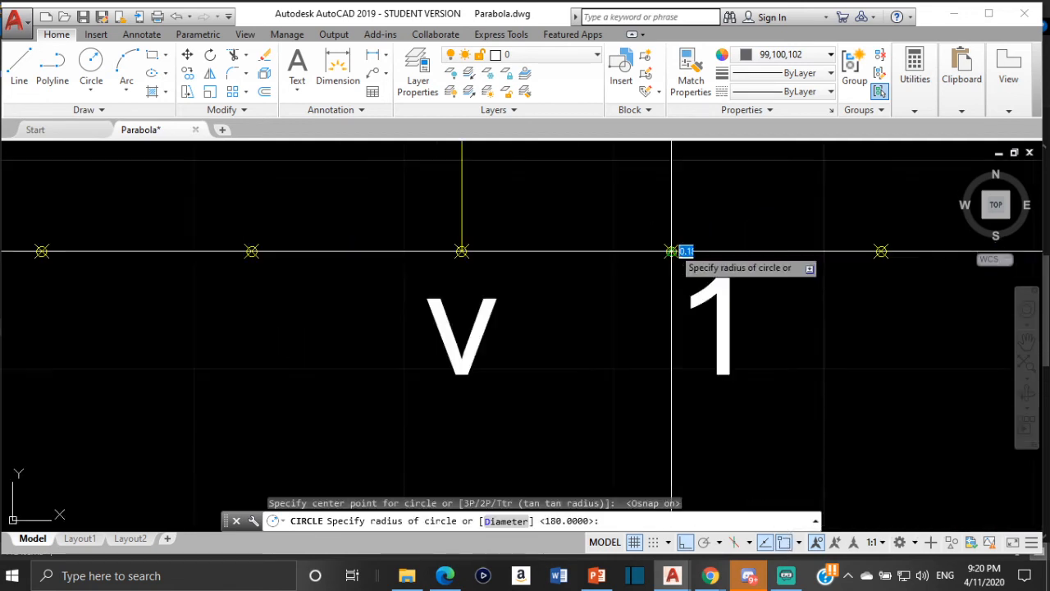
scroll(677, 251, "down", 4)
scroll(686, 244, "down", 4)
scroll(689, 303, "up", 6)
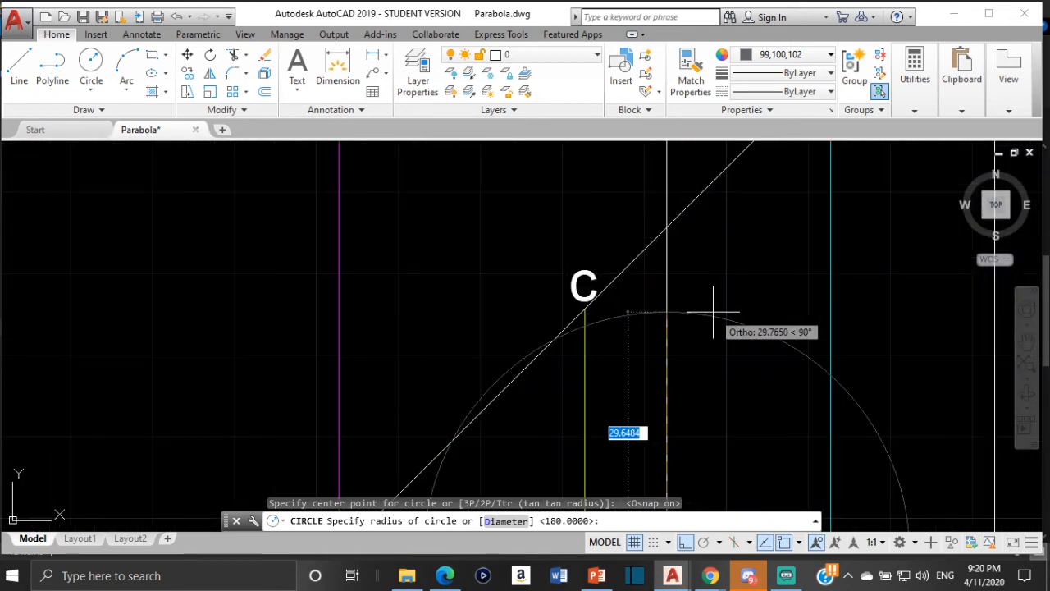
left_click(667, 226)
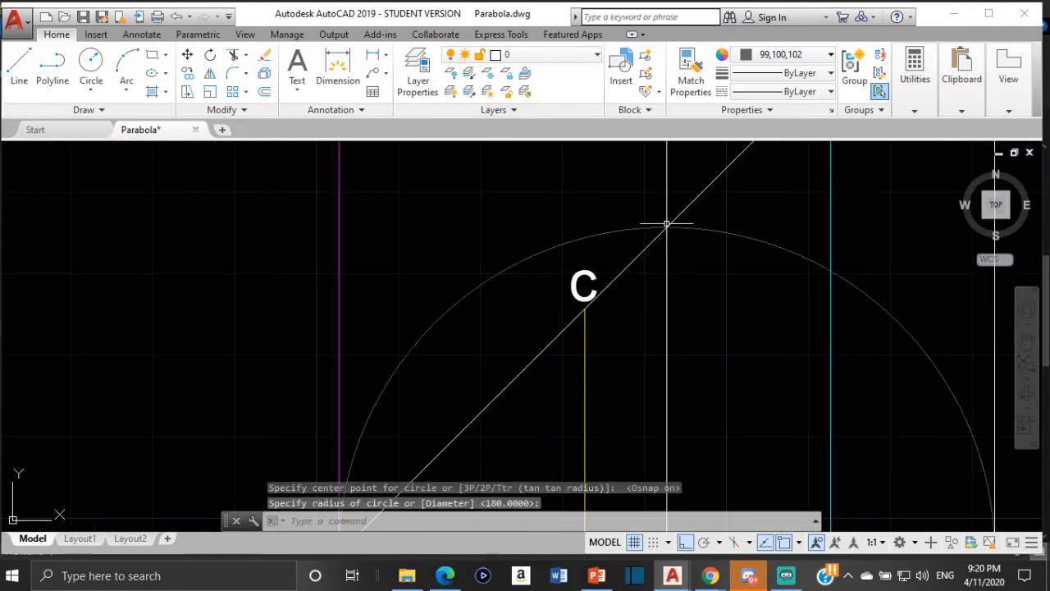
- Check that the Intersection object snap mode is enabled
left_click(798, 543)
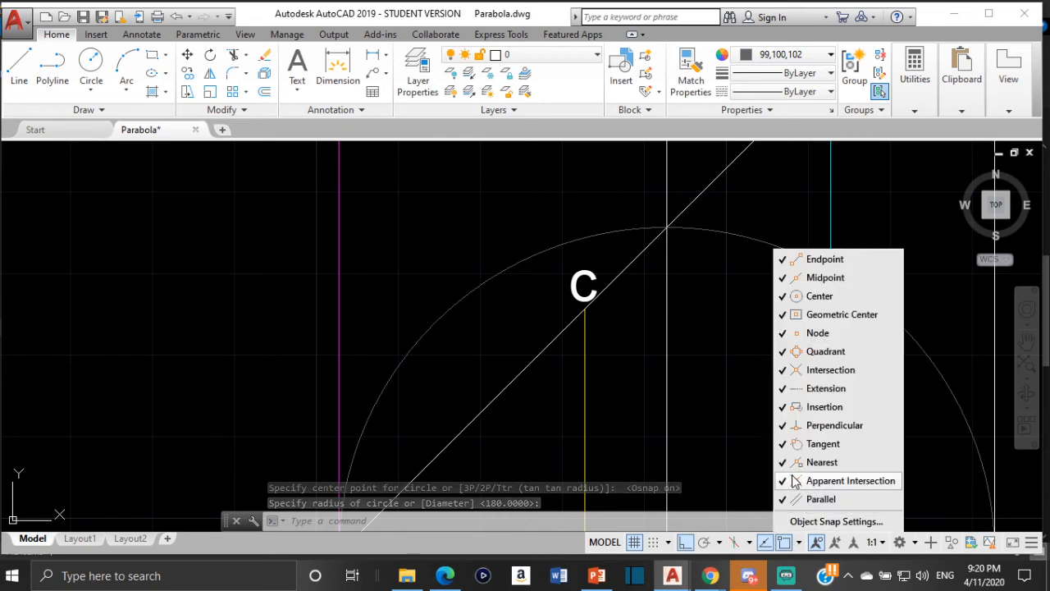
left_click(821, 388)
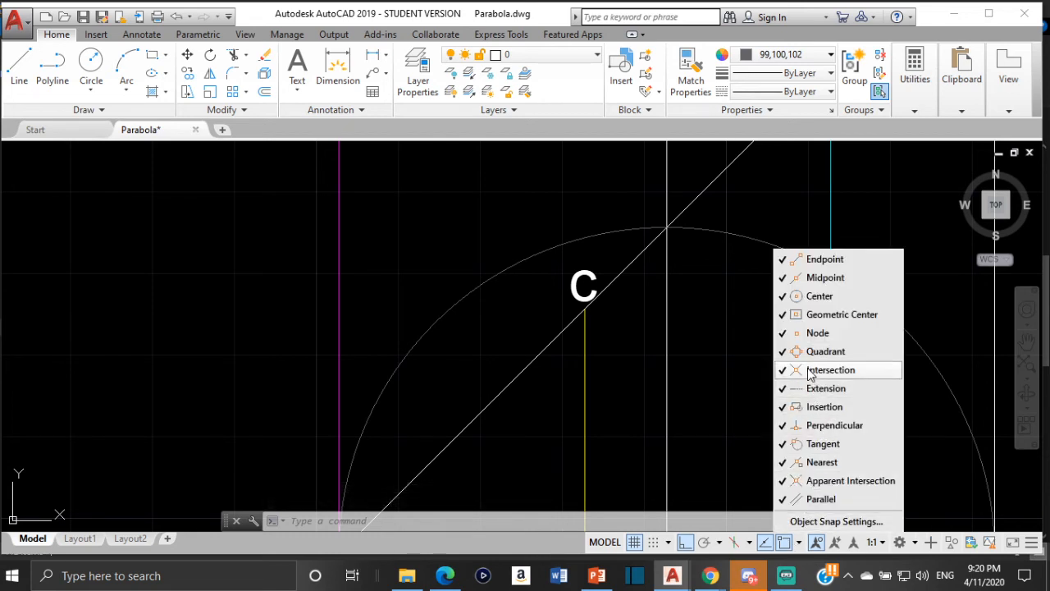
- Move the gray circle from its center on line 1 to the focus F on the axis
scroll(743, 378, "down", 3)
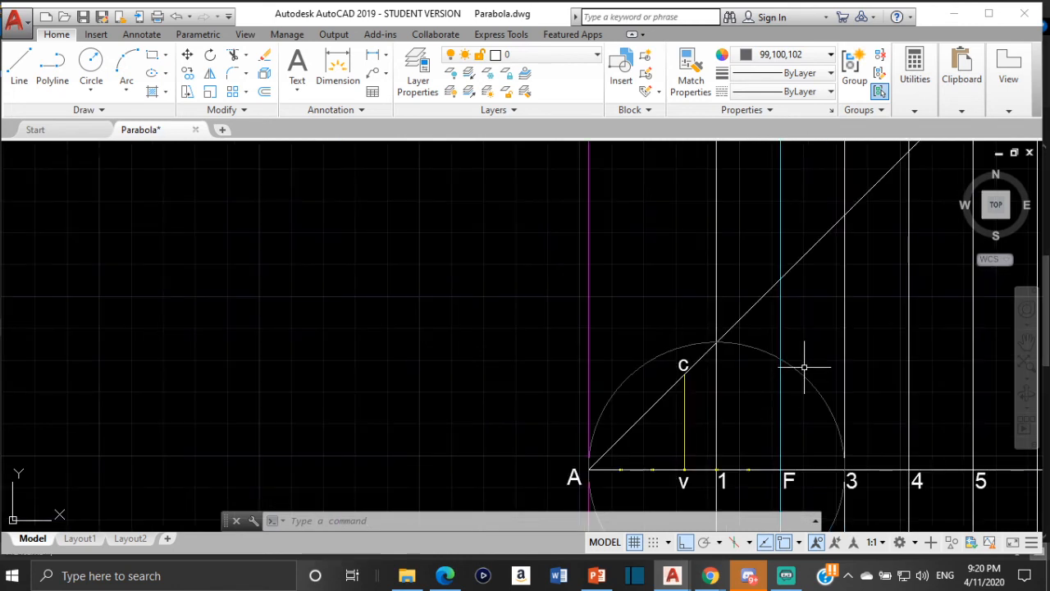
scroll(739, 398, "down", 2)
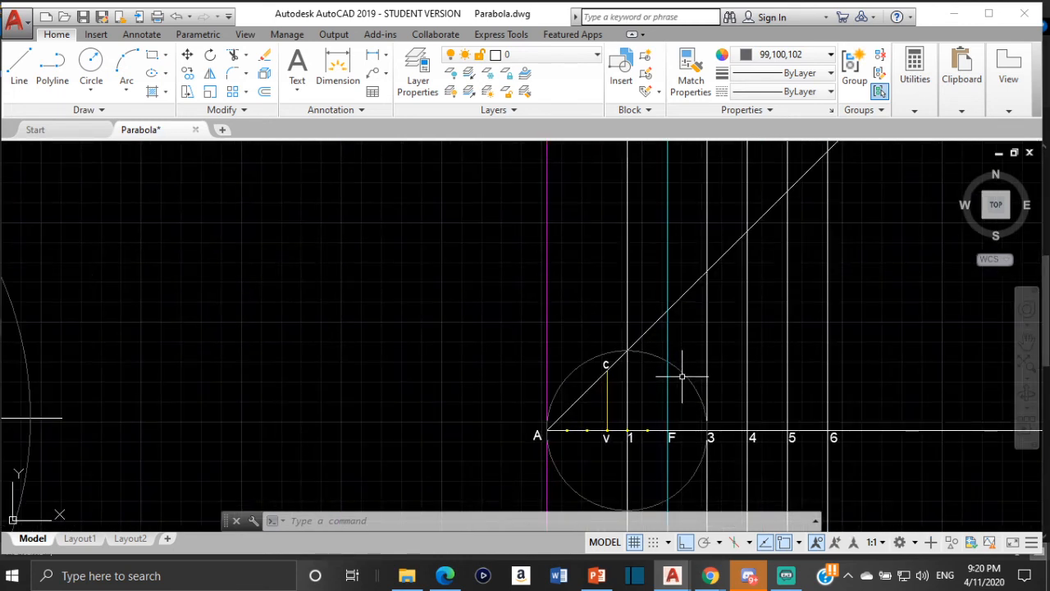
left_click(682, 377)
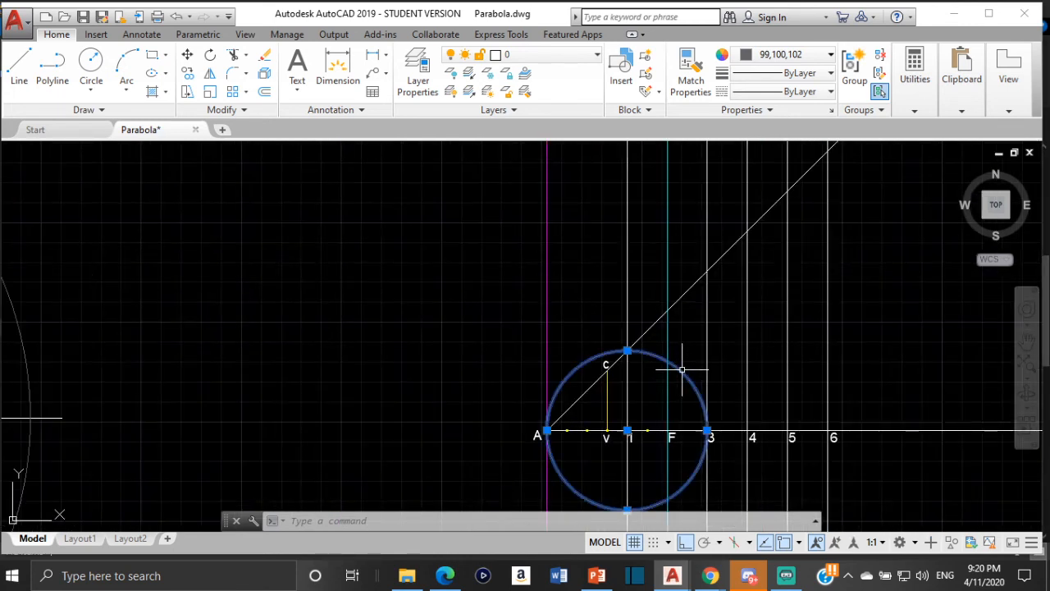
left_click(187, 54)
scroll(627, 435, "up", 8)
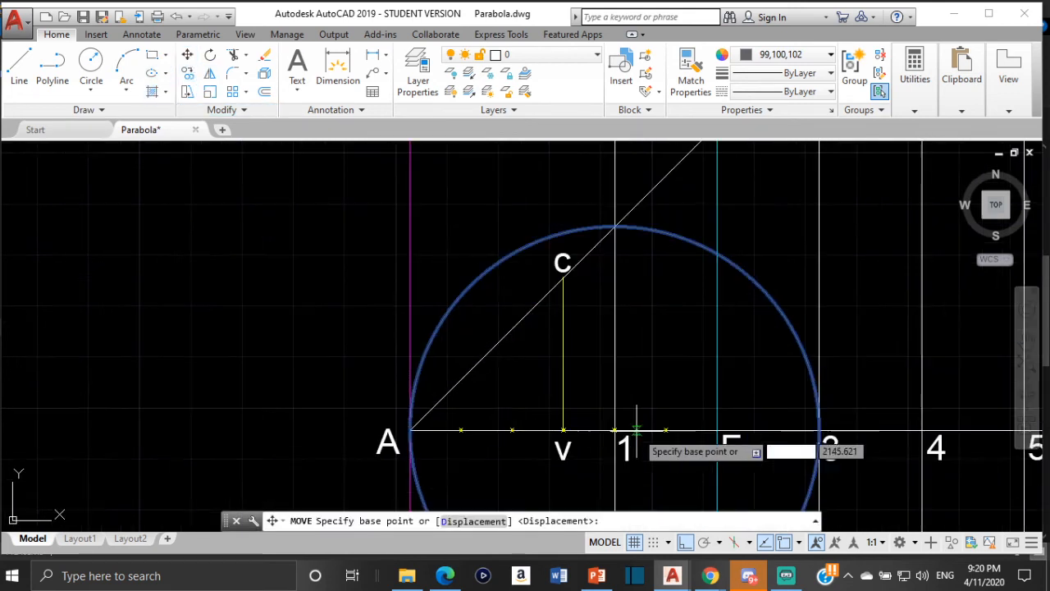
left_click(532, 327)
scroll(601, 338, "down", 6)
scroll(584, 334, "down", 6)
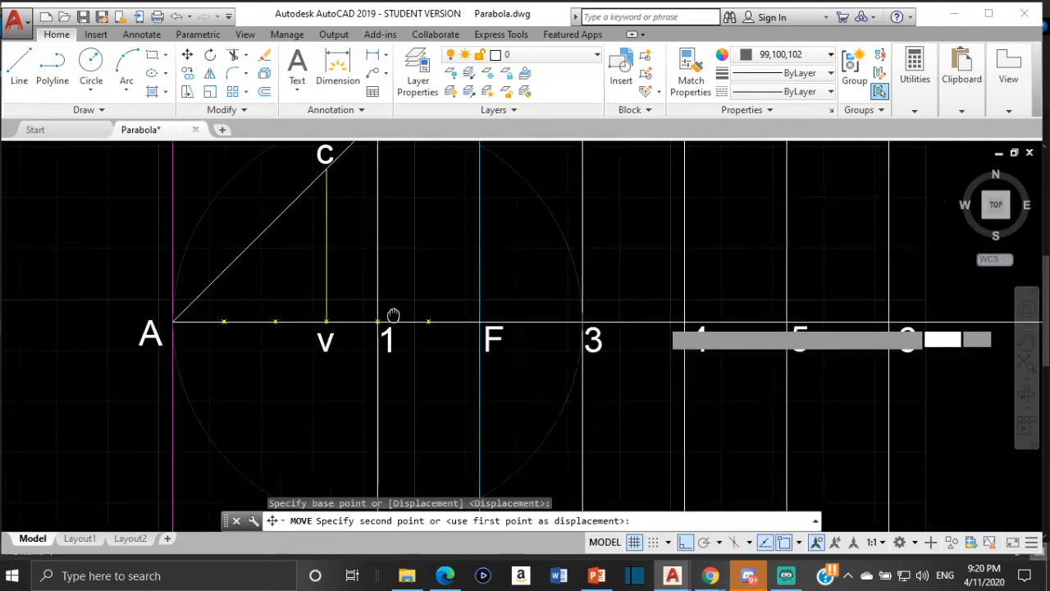
left_click(477, 322)
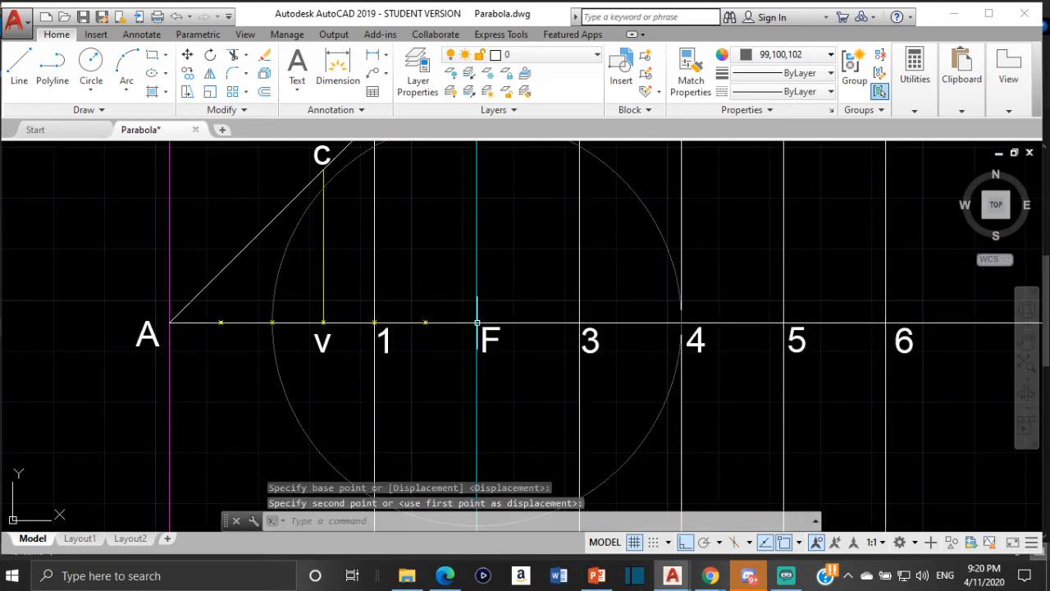
- Draw a circle centered on focus F, its radius reaching the intersection of the vertical line through F with the inclined line
scroll(411, 275, "down", 2)
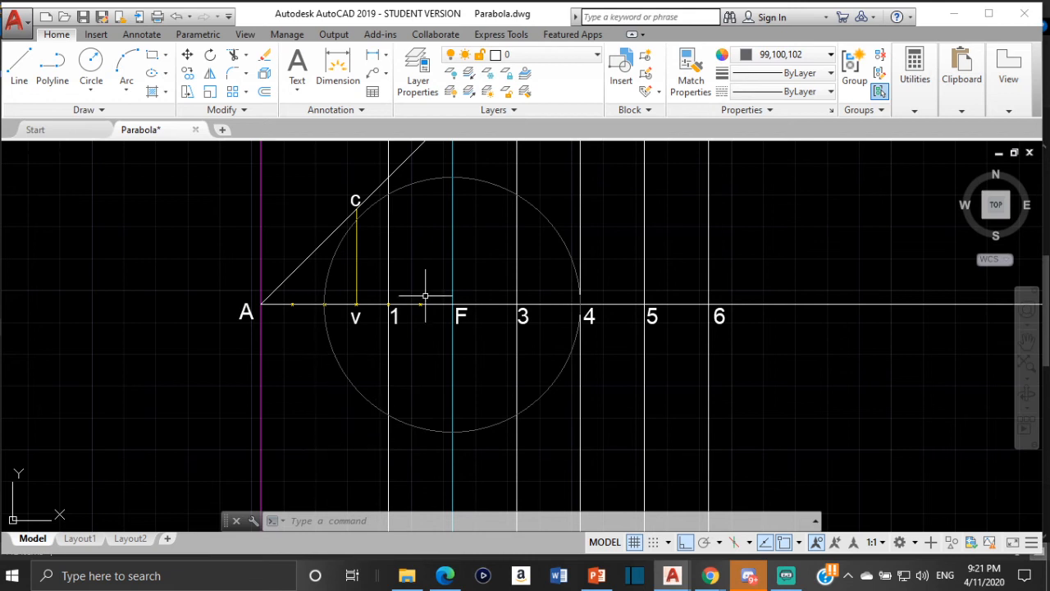
left_click(92, 60)
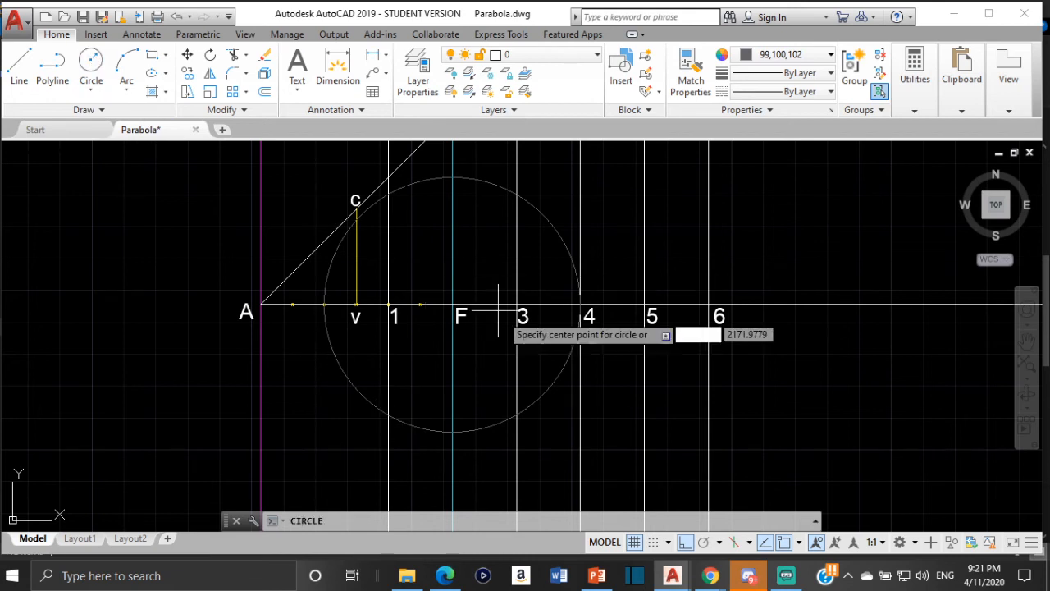
scroll(461, 319, "up", 6)
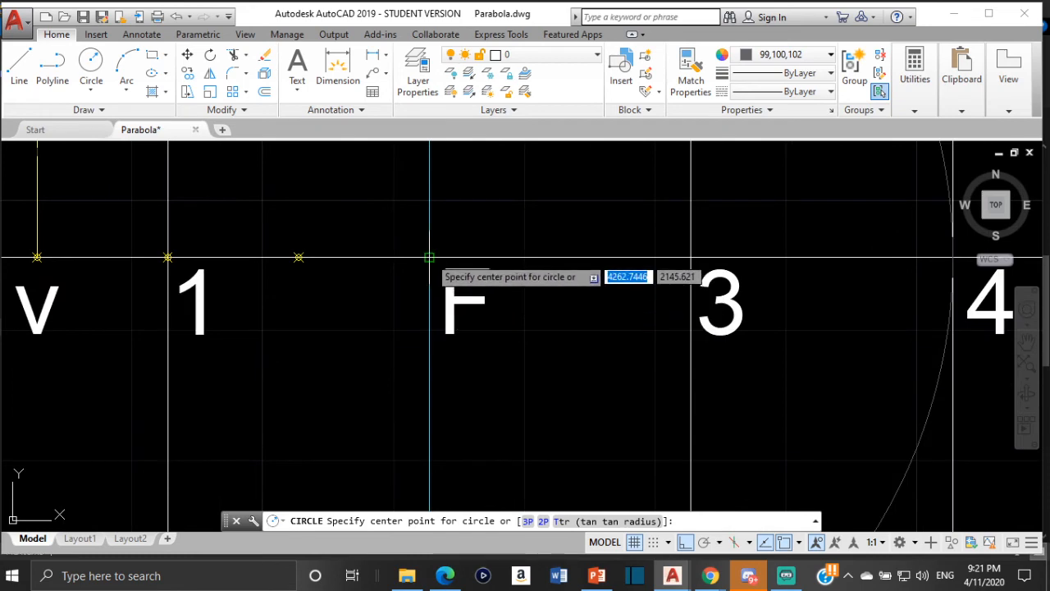
left_click(429, 257)
scroll(435, 198, "down", 10)
middle_click_drag(435, 194, 441, 286)
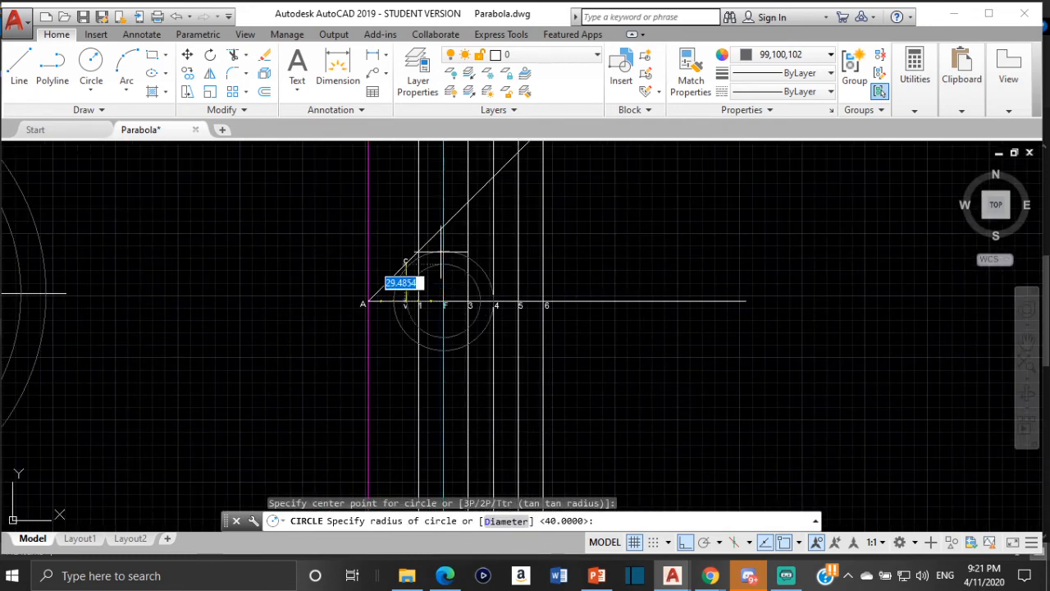
scroll(440, 233, "up", 6)
left_click(450, 198)
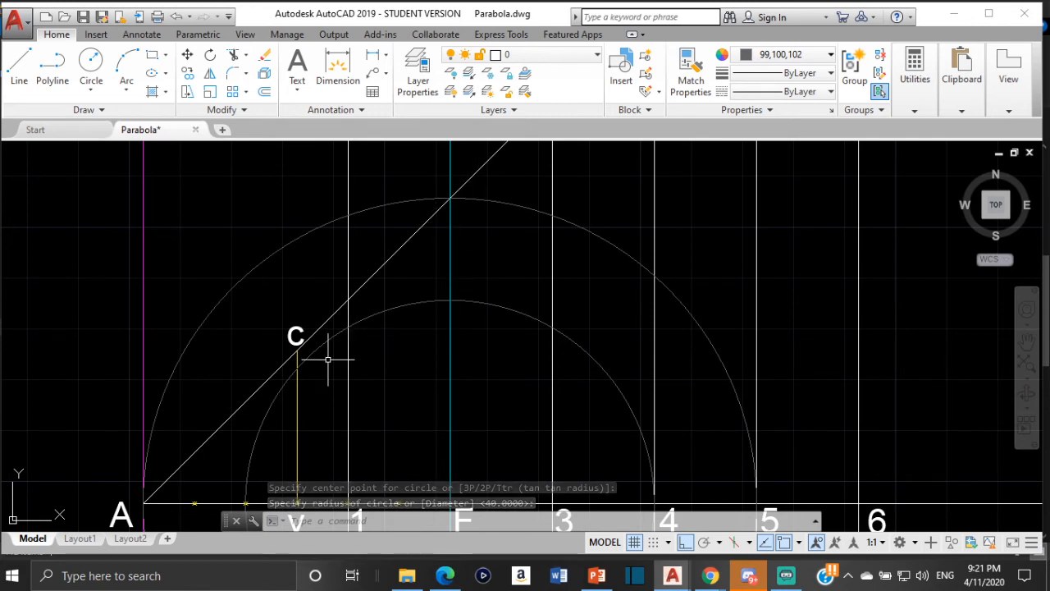
- Draw a circle centered where line 3 meets the axis, its radius reaching line 3's intersection with the inclined line
scroll(603, 242, "down", 2)
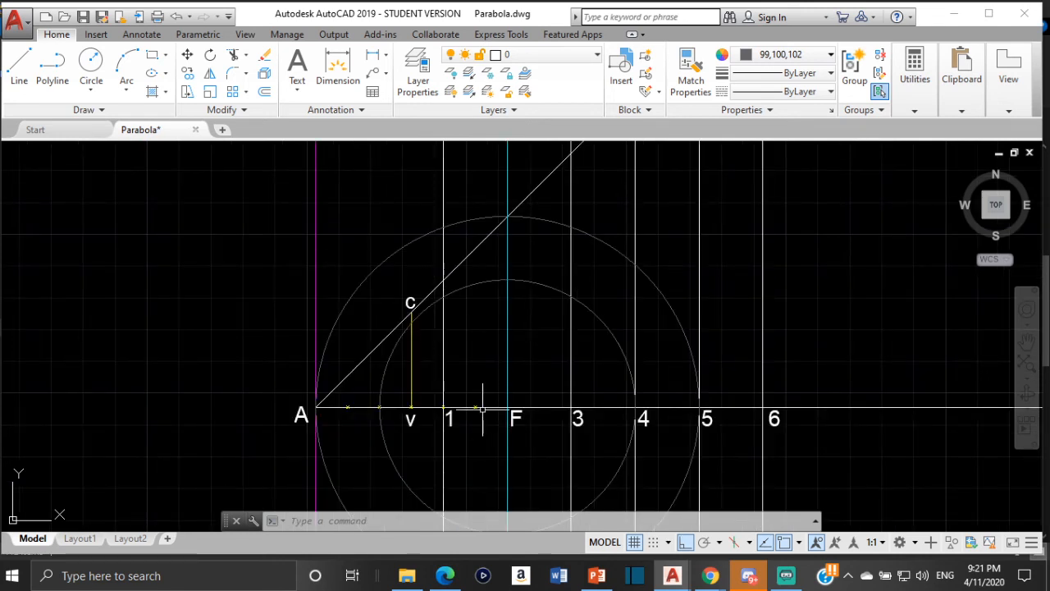
left_click(92, 64)
scroll(585, 417, "up", 4)
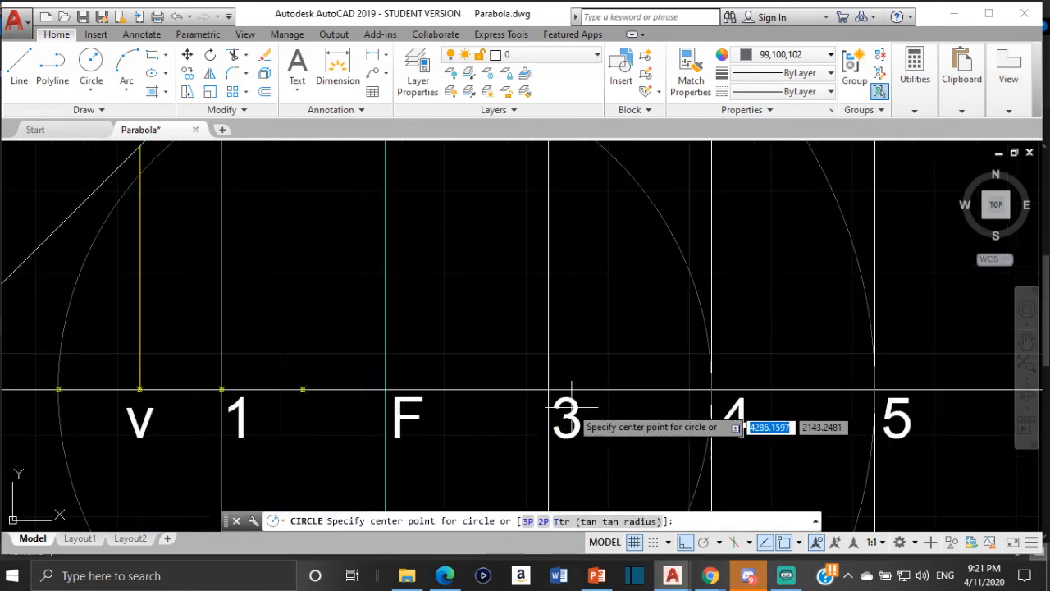
scroll(554, 398, "up", 4)
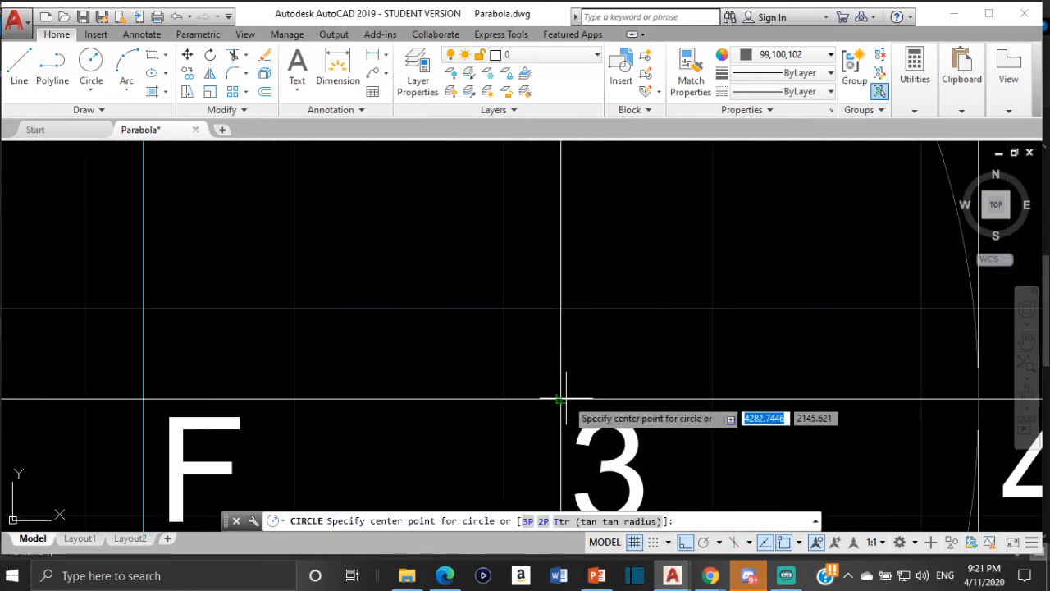
left_click(560, 399)
scroll(505, 252, "down", 5)
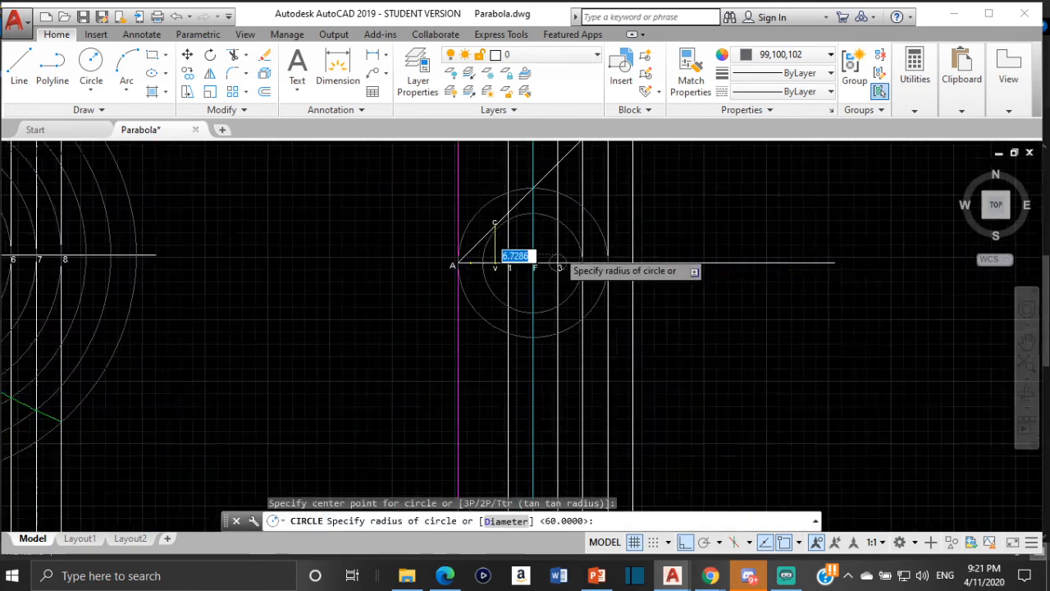
scroll(581, 406, "up", 8)
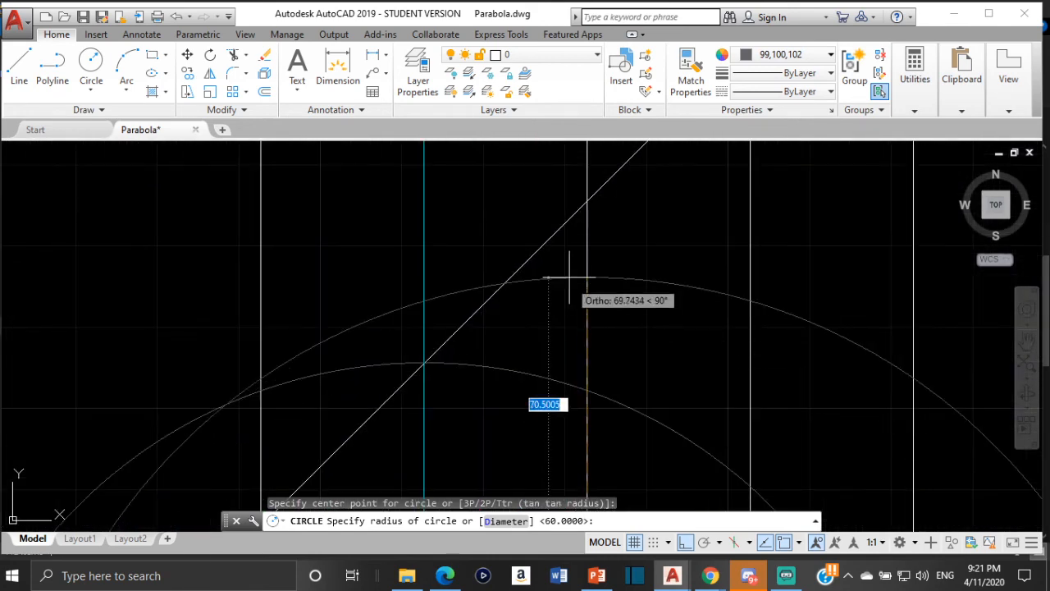
left_click(587, 200)
- Move the new circle from its center on line 3 to the focus F on the axis
left_click(654, 202)
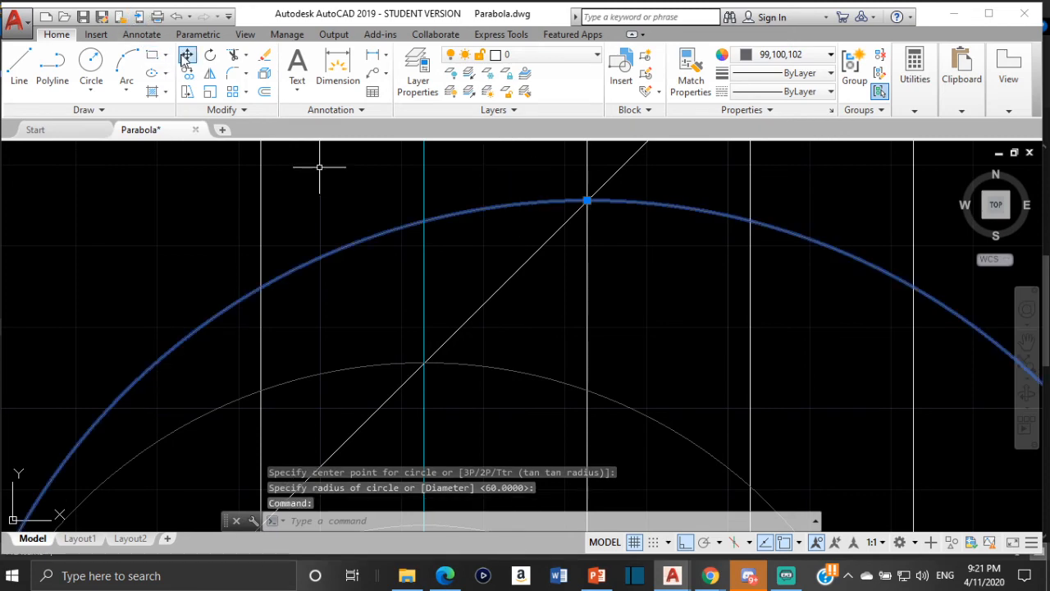
type("m")
key("Return")
scroll(527, 361, "down", 5)
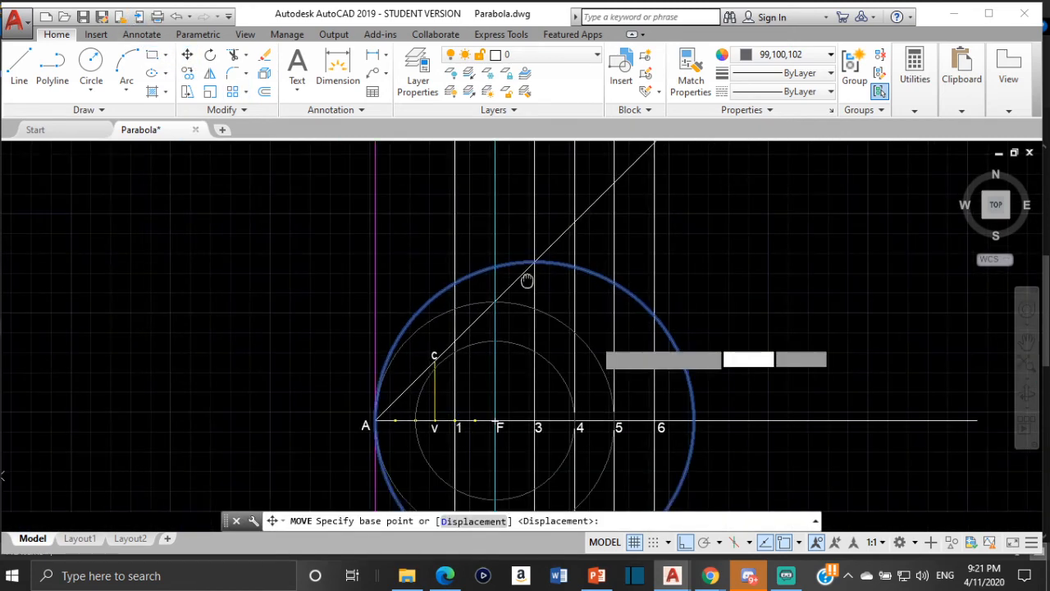
scroll(528, 362, "up", 5)
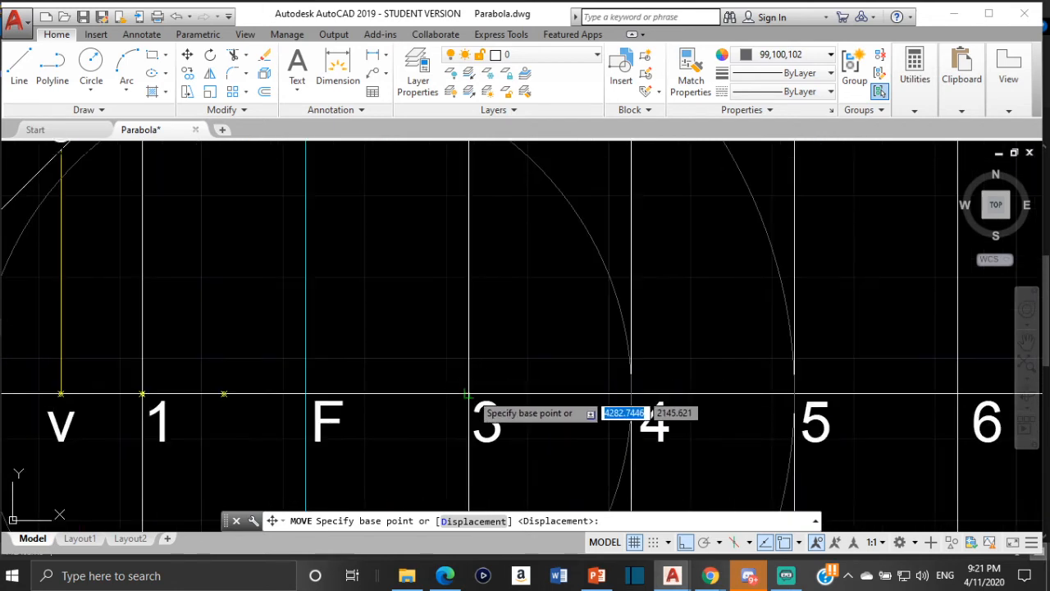
left_click(472, 391)
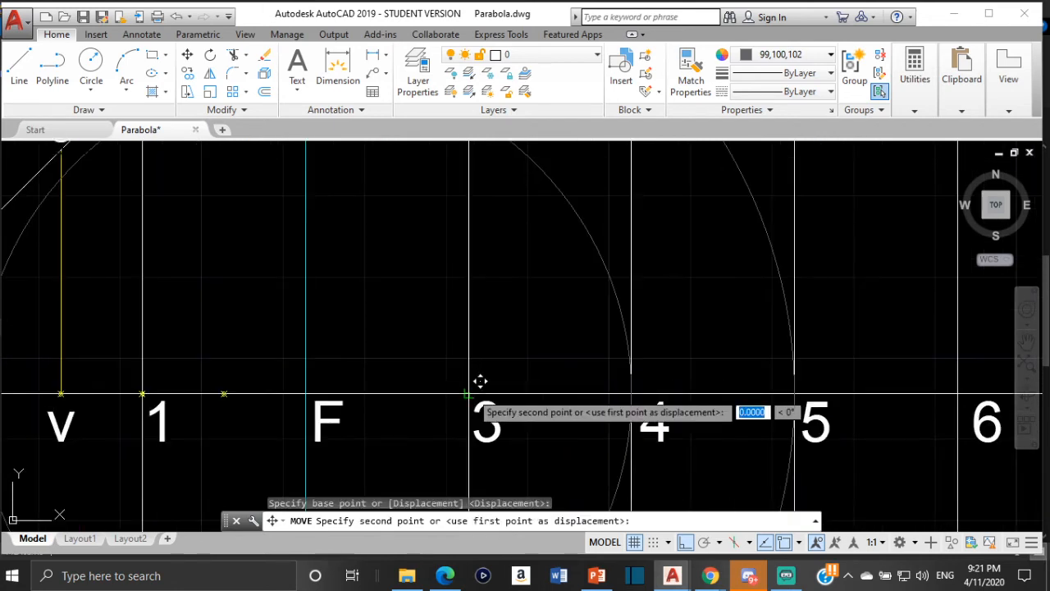
left_click(323, 376)
scroll(394, 317, "down", 4)
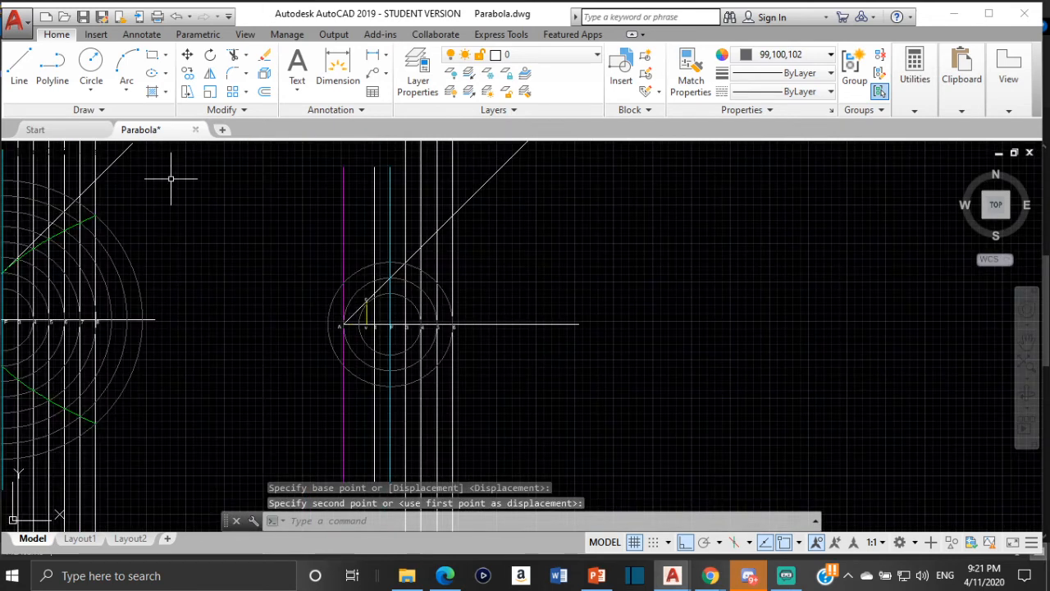
- Draw a circle centered where line 4 meets the axis, its radius reaching line 4's intersection with the inclined line
left_click(92, 72)
scroll(413, 340, "up", 5)
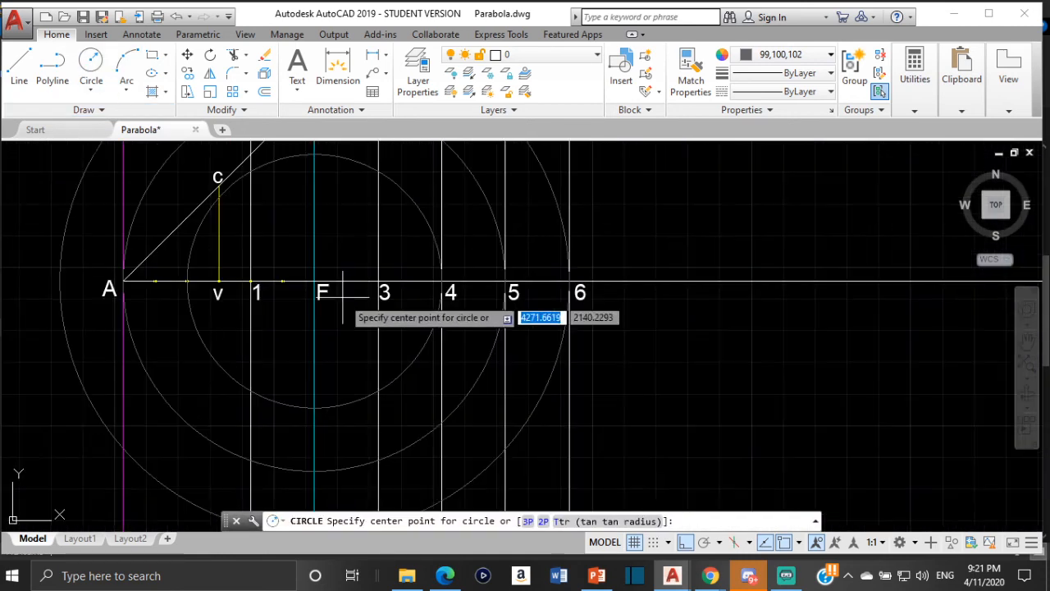
scroll(397, 290, "up", 4)
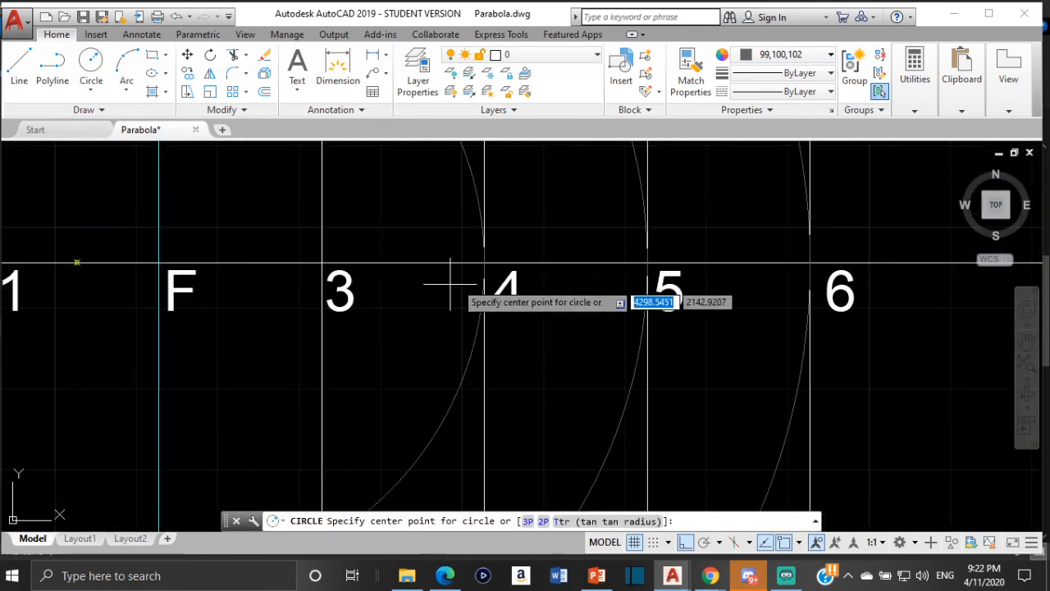
left_click(498, 259)
scroll(484, 178, "down", 6)
middle_click_drag(482, 175, 523, 415)
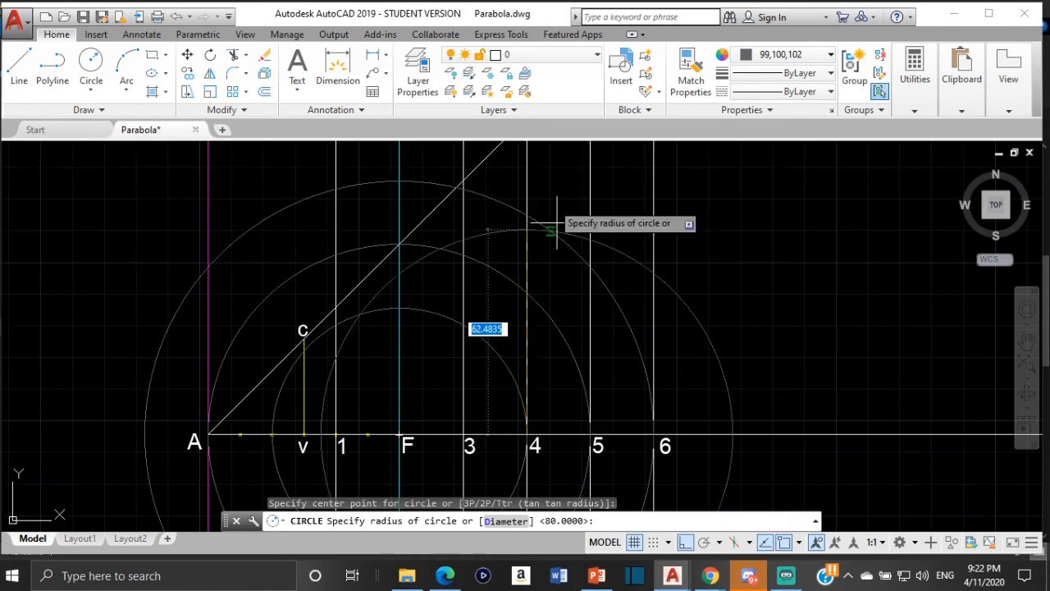
scroll(548, 198, "down", 2)
middle_click_drag(548, 198, 581, 298)
left_click(567, 248)
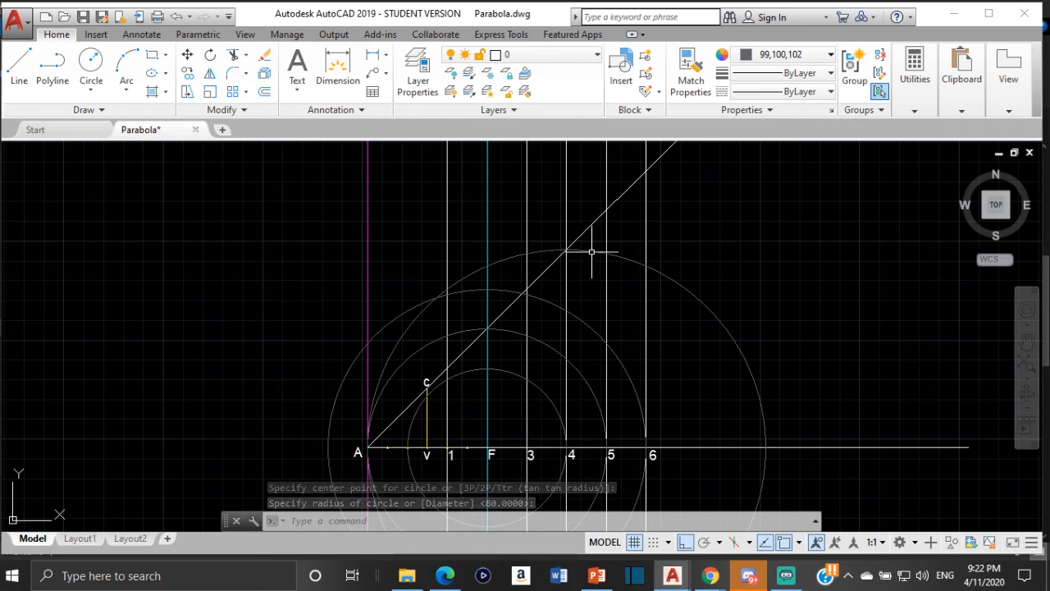
- Move the new circle from its center on line 4 to the focus F on the axis
left_click(592, 249)
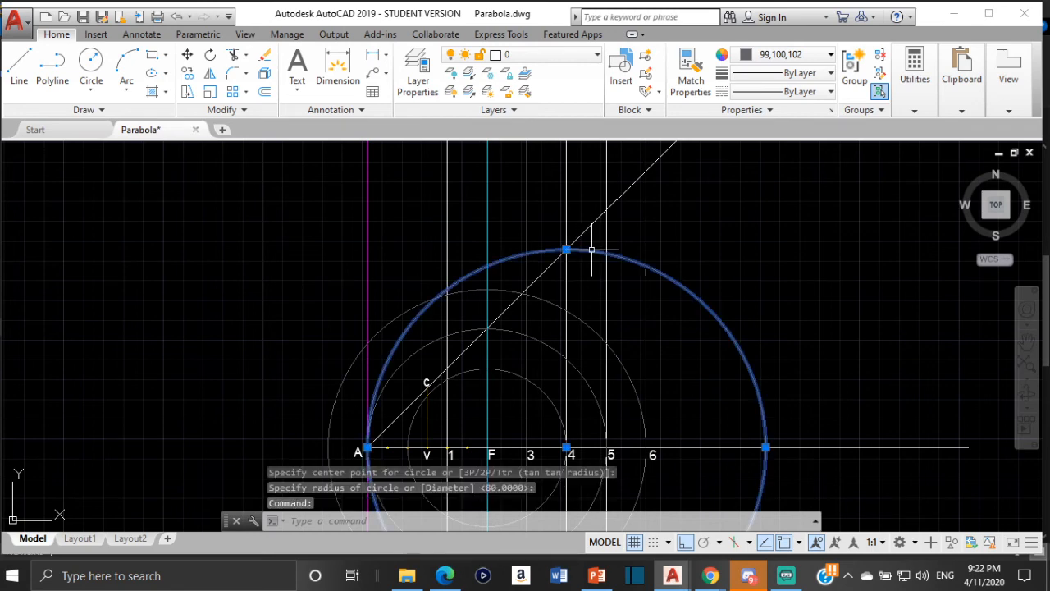
left_click(187, 62)
scroll(545, 375, "down", 3)
scroll(511, 410, "up", 7)
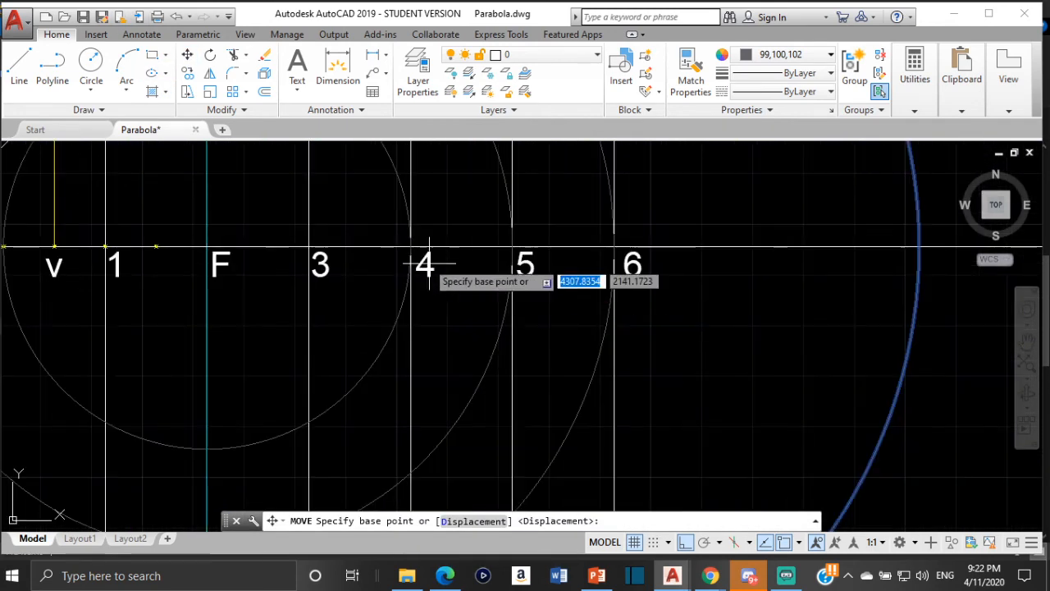
scroll(425, 264, "up", 2)
left_click(408, 240)
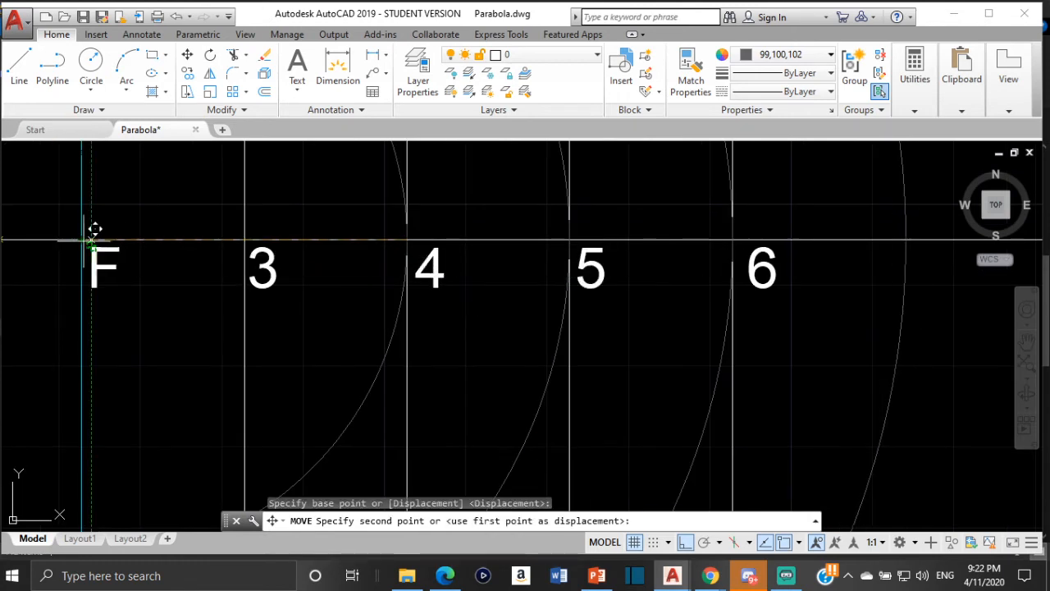
left_click(90, 239)
scroll(296, 297, "down", 8)
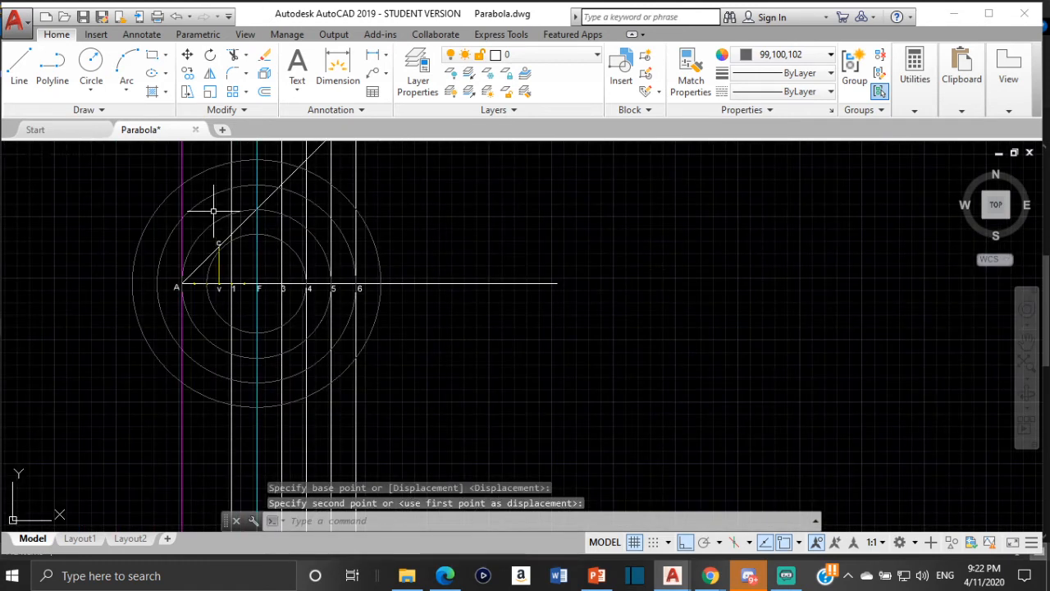
- Draw a circle centered where line 5 meets the axis, its radius reaching line 5's intersection with the inclined line
left_click(91, 70)
scroll(300, 293, "up", 6)
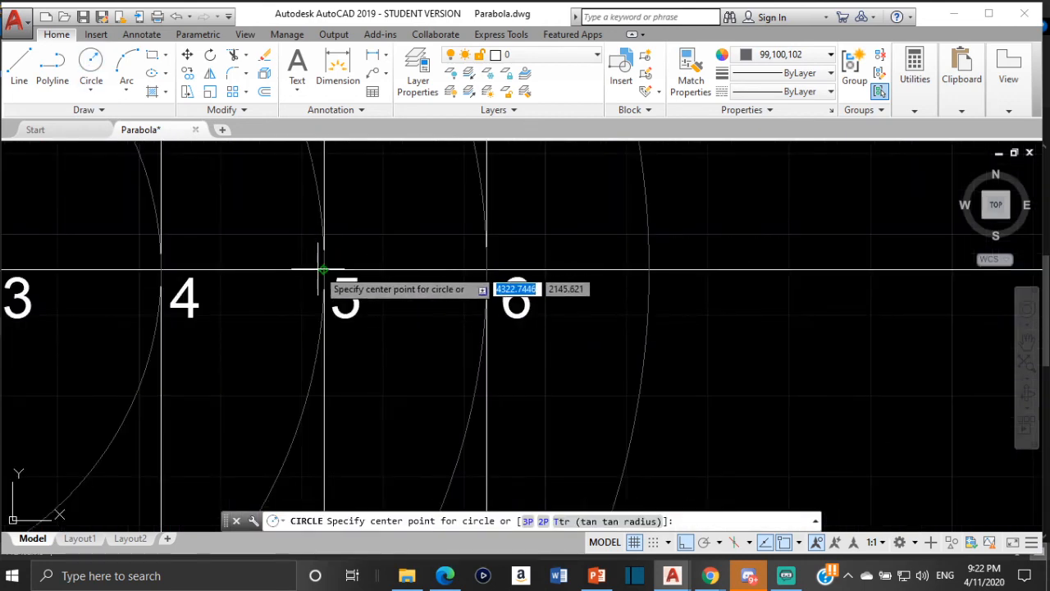
left_click(322, 269)
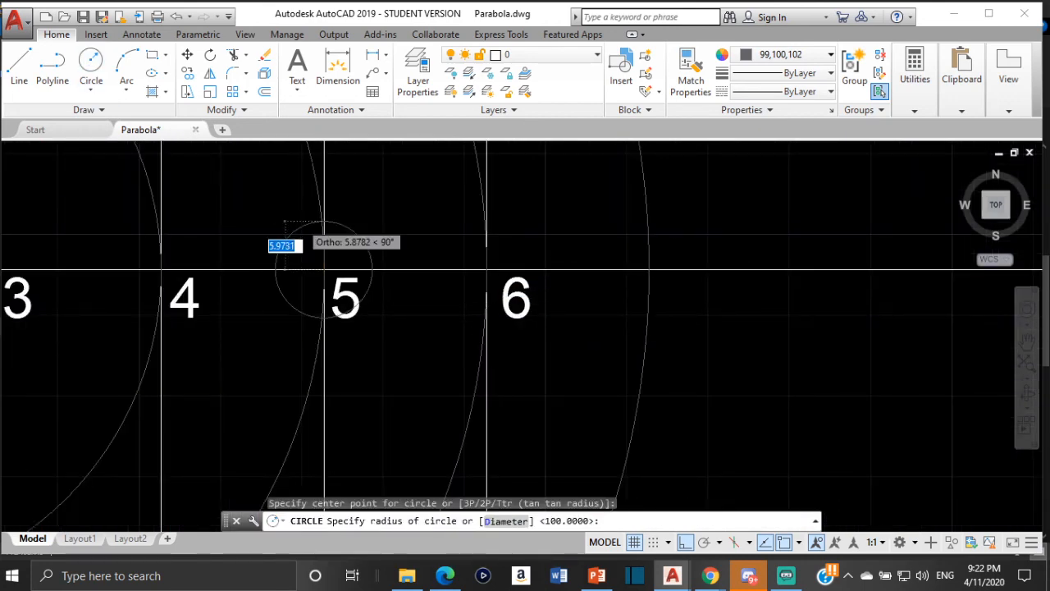
scroll(308, 215, "down", 8)
middle_click_drag(307, 215, 361, 369)
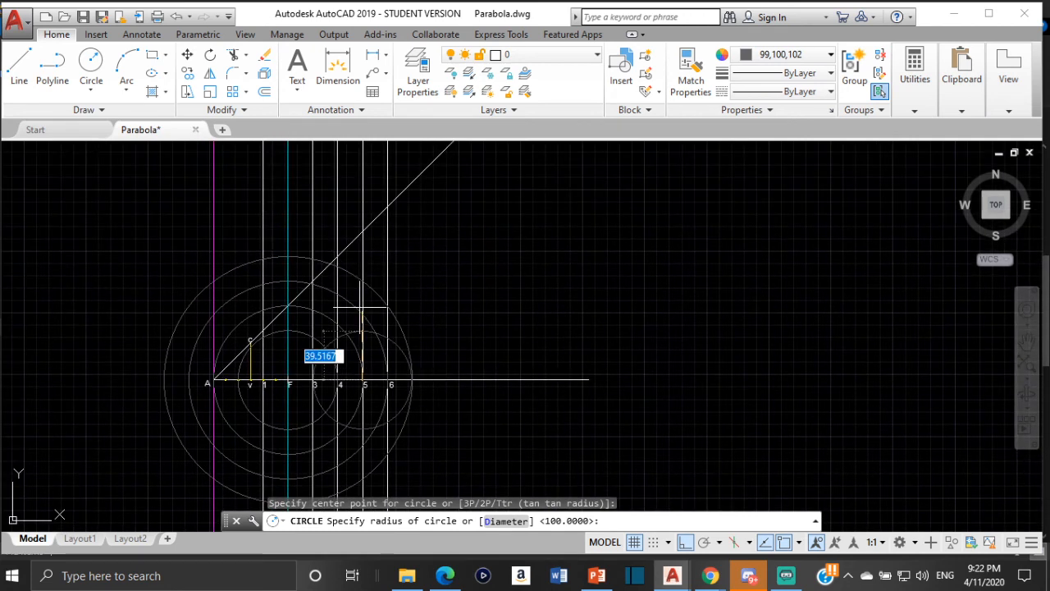
left_click(359, 231)
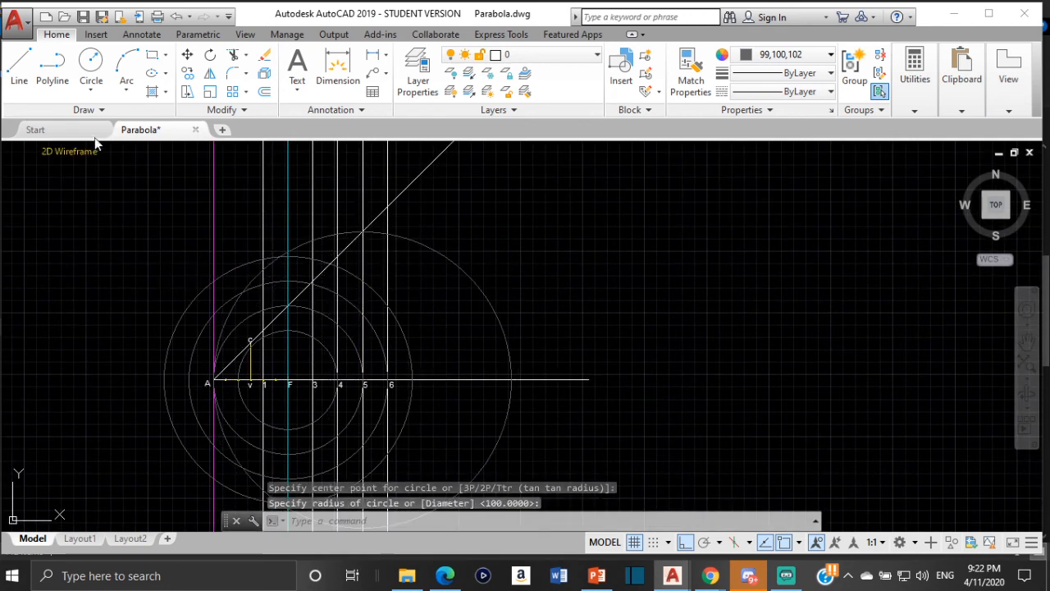
- Move the new circle from its center on line 5 to the focus F on the axis
left_click(441, 253)
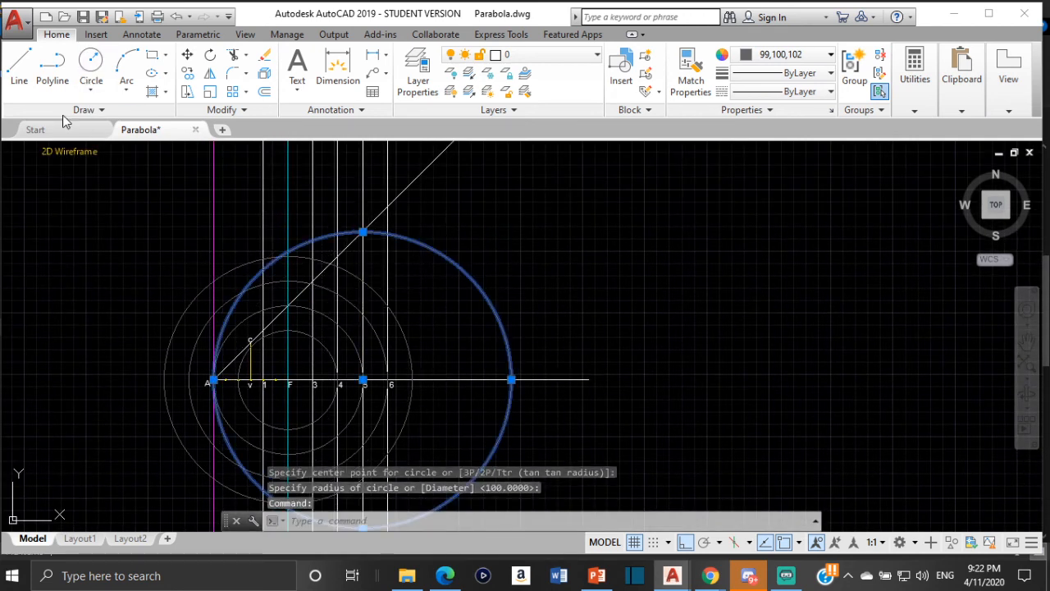
left_click(187, 55)
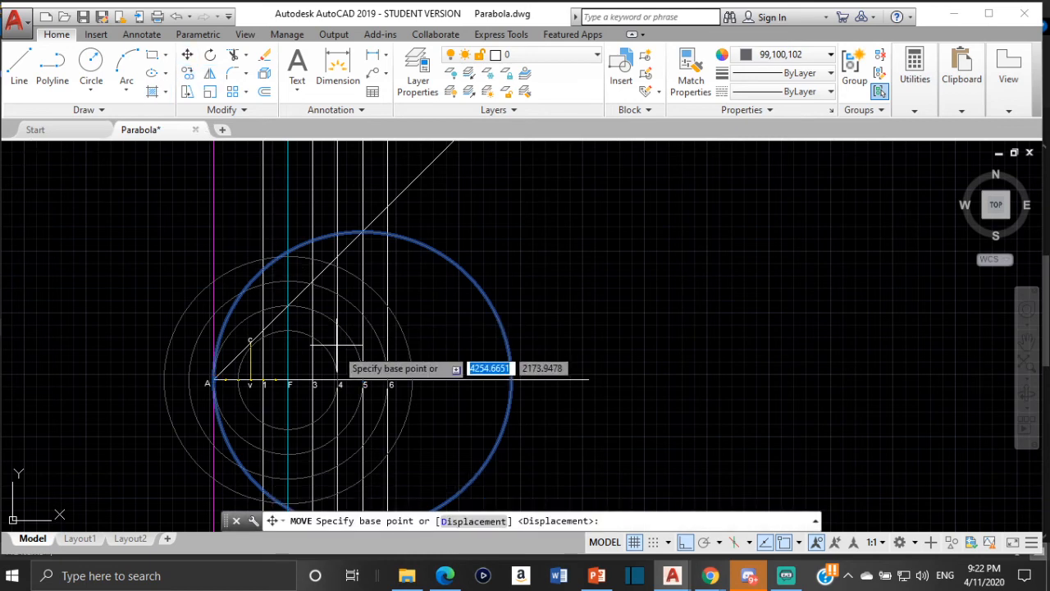
scroll(376, 393, "up", 4)
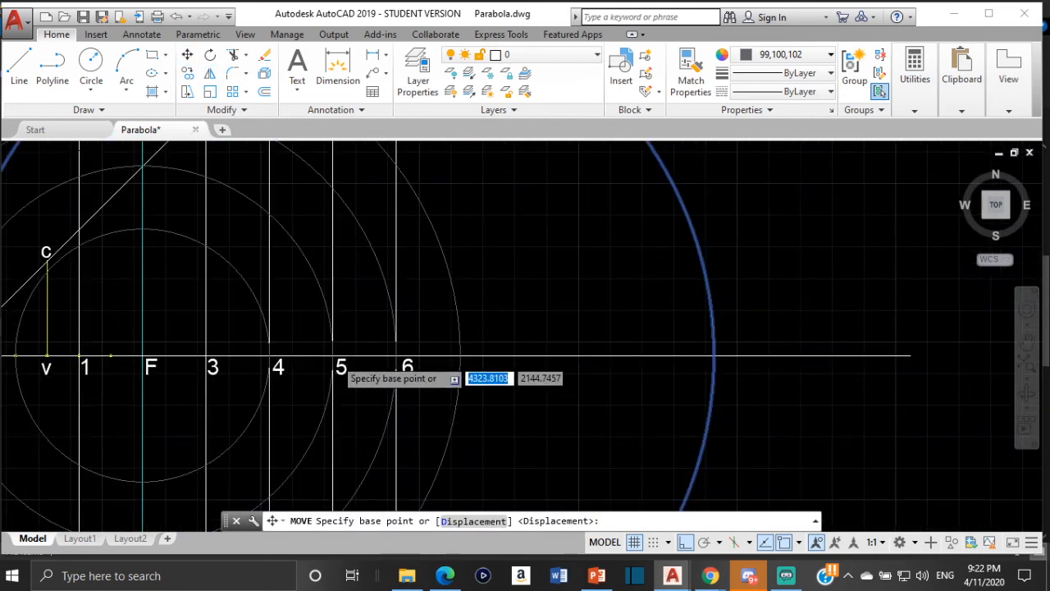
scroll(332, 355, "up", 5)
left_click(316, 348)
scroll(157, 356, "down", 6)
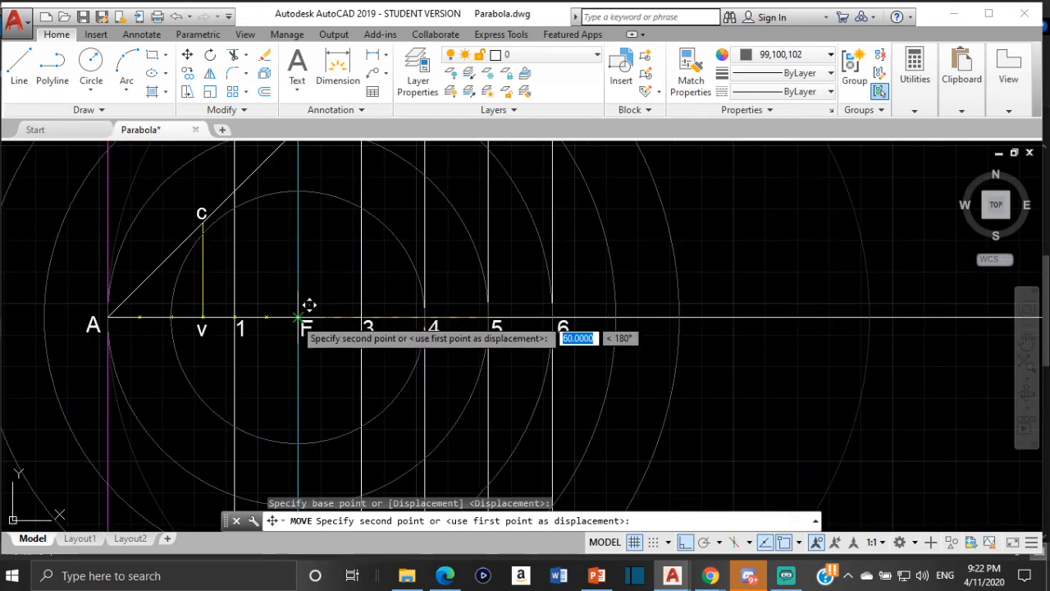
left_click(308, 306)
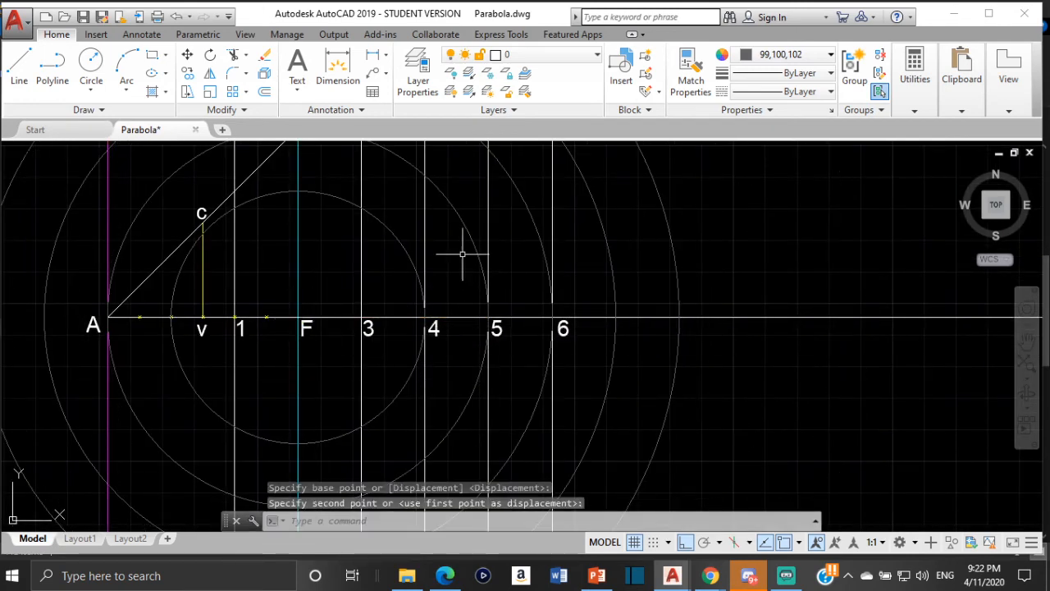
- Draw a circle centered where line 6 meets the axis, its radius reaching line 6's intersection with the inclined line
left_click(90, 64)
scroll(558, 316, "up", 4)
scroll(556, 318, "up", 2)
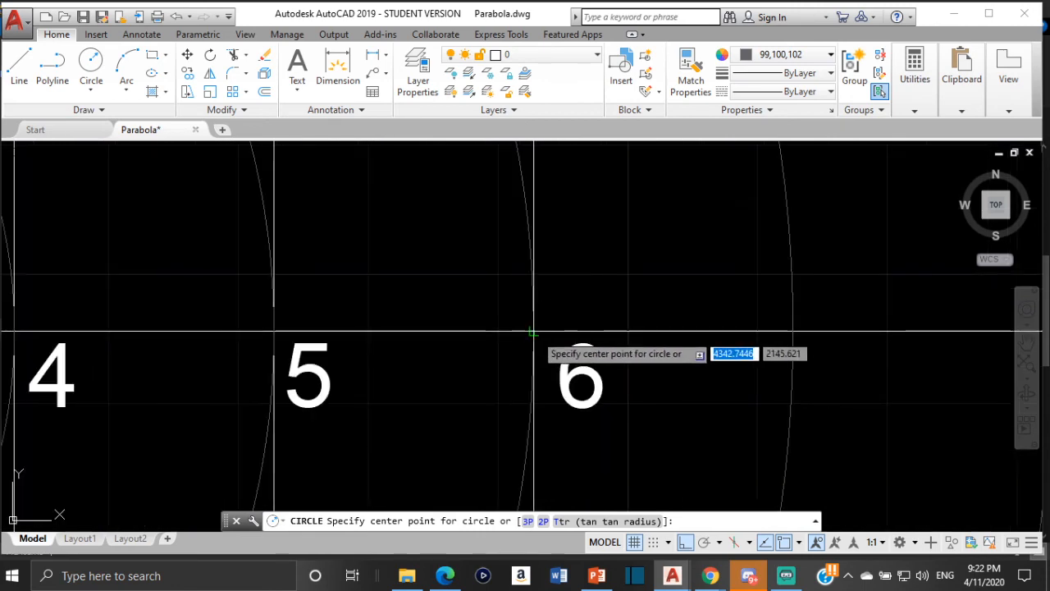
left_click(547, 331)
scroll(531, 270, "down", 5)
scroll(530, 270, "down", 5)
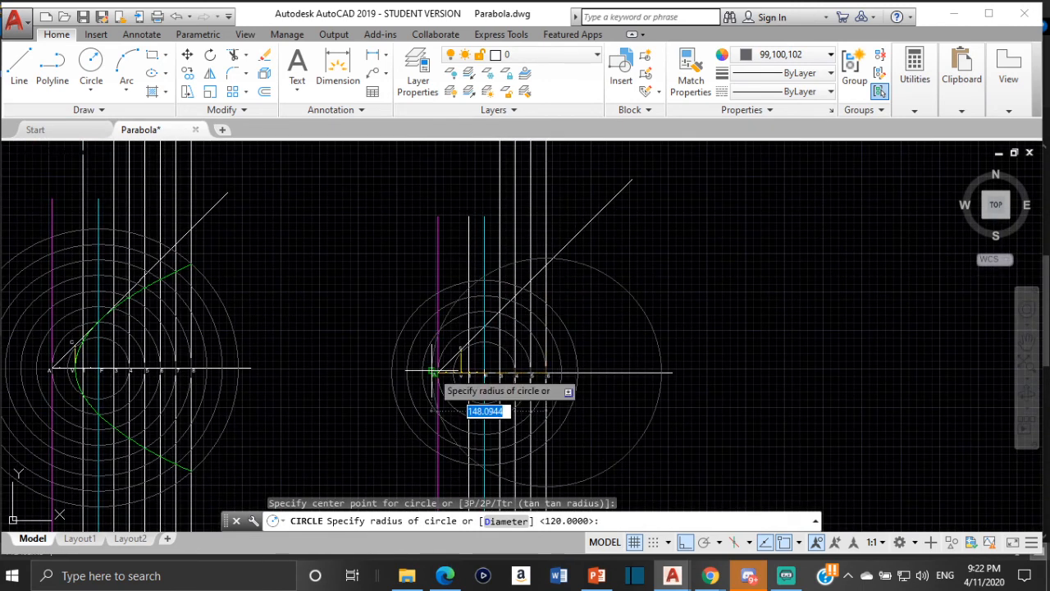
scroll(538, 271, "up", 4)
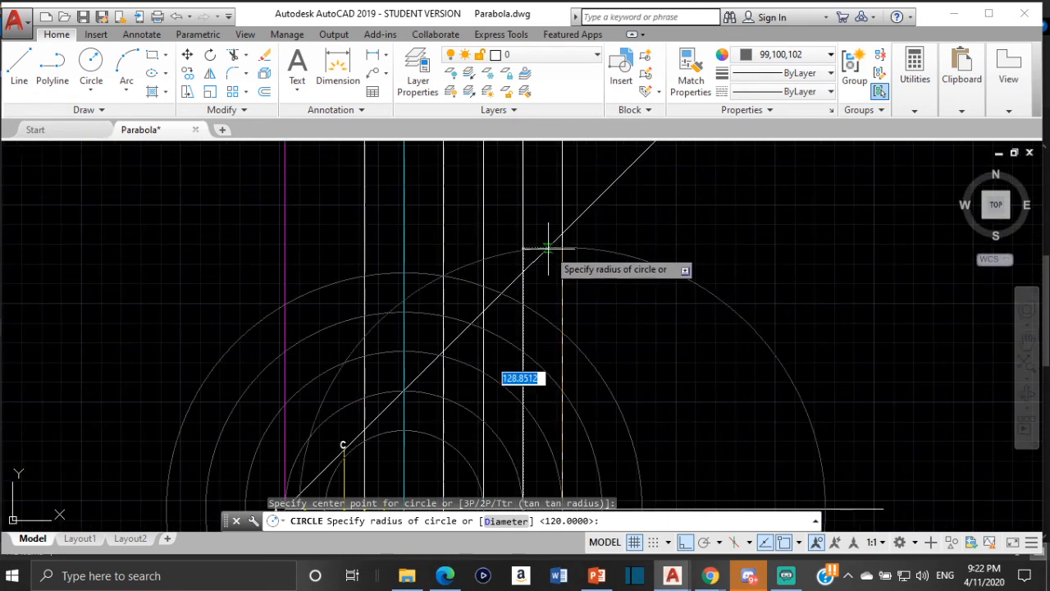
left_click(562, 234)
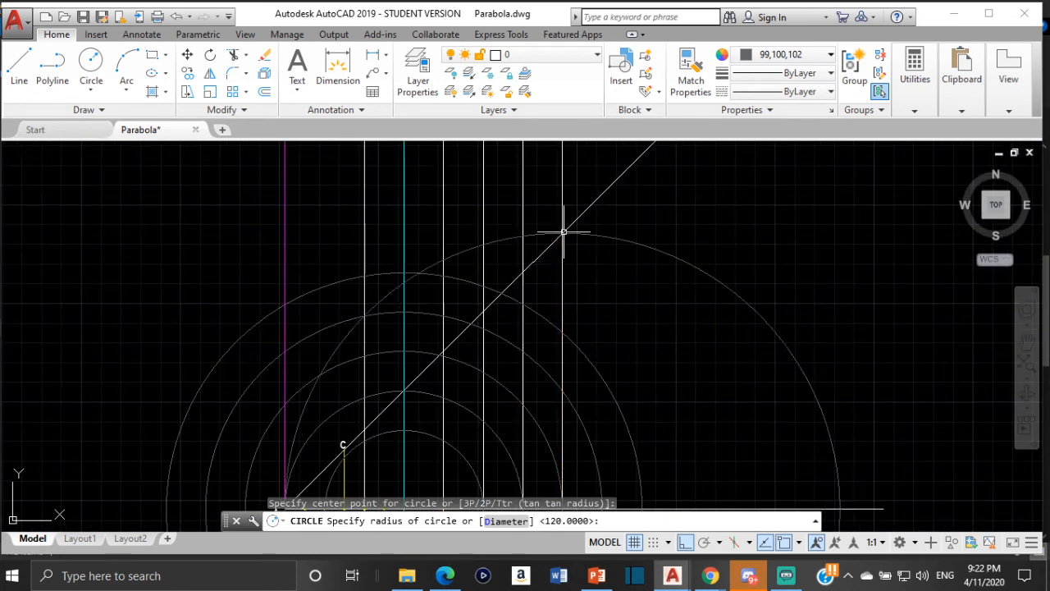
- Move the new circle from its center on line 6 to the focus F on the axis
left_click(618, 238)
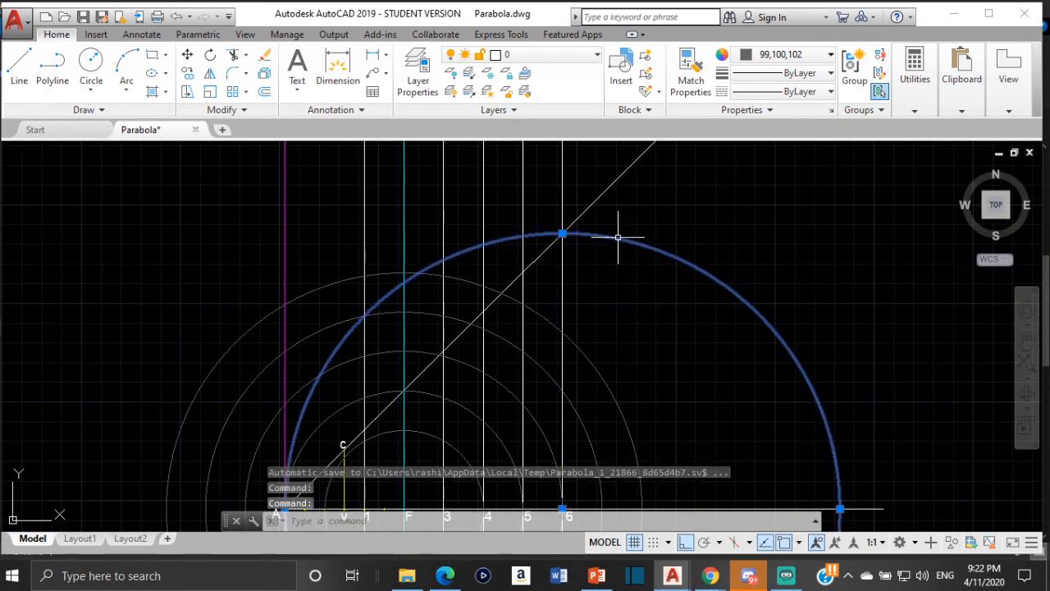
left_click(188, 56)
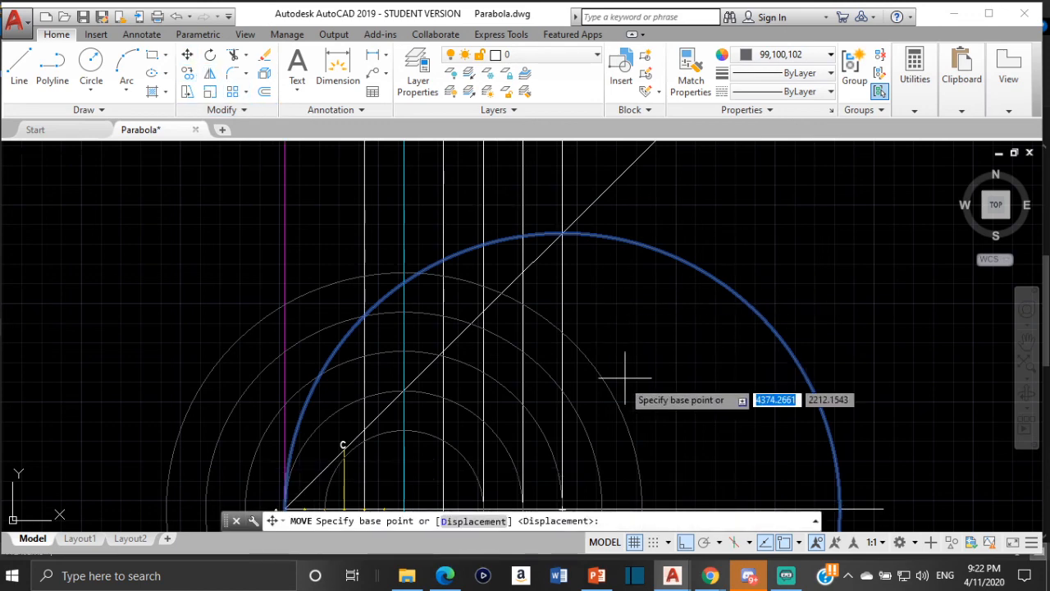
middle_click_drag(615, 380, 554, 248)
scroll(502, 380, "up", 5)
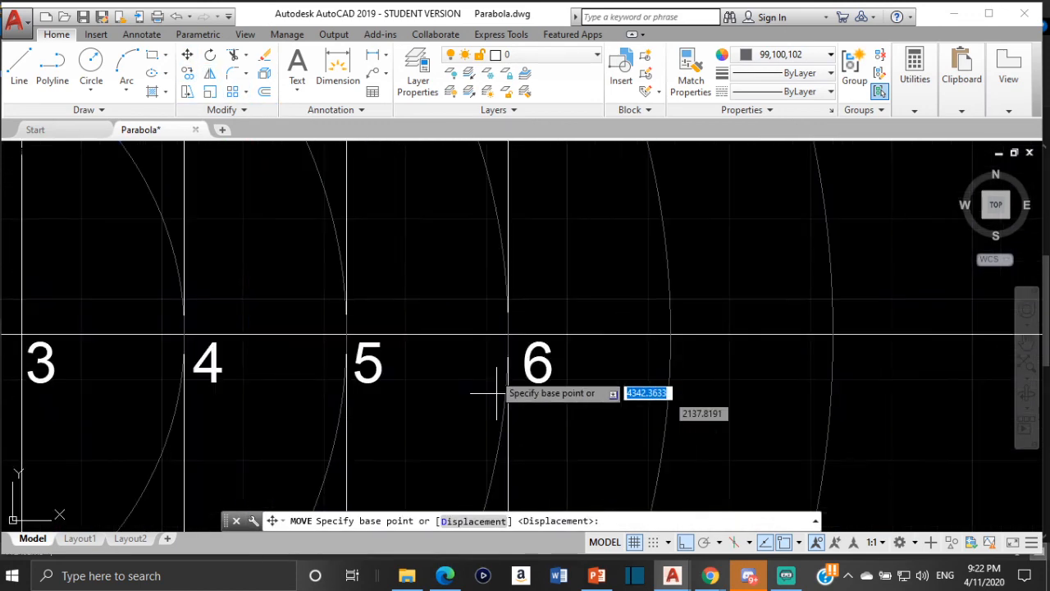
left_click(508, 335)
scroll(263, 337, "down", 5)
middle_click_drag(263, 337, 500, 333)
scroll(413, 319, "up", 5)
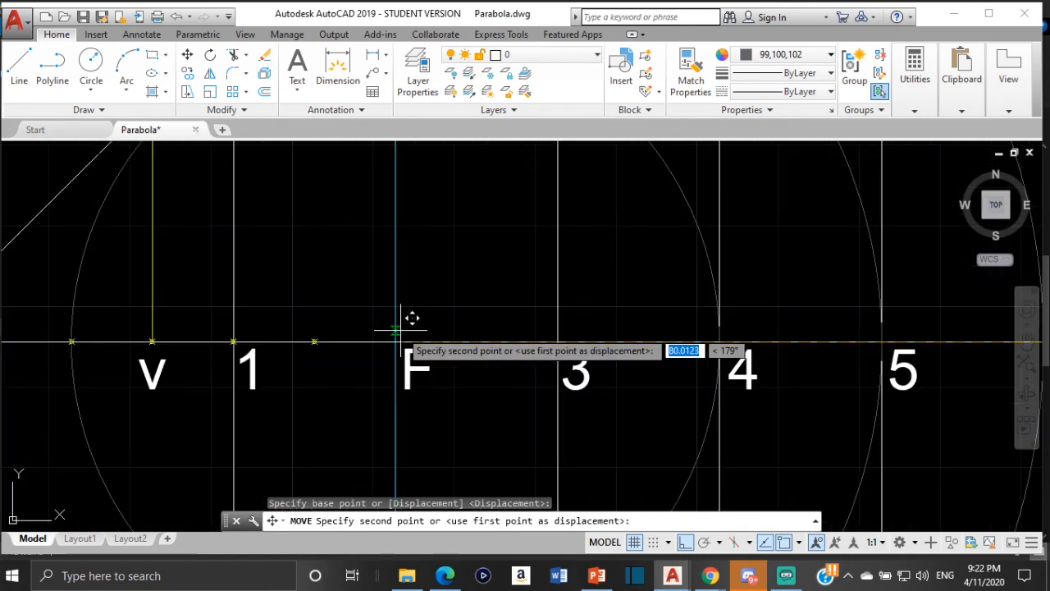
left_click(407, 329)
scroll(491, 323, "down", 6)
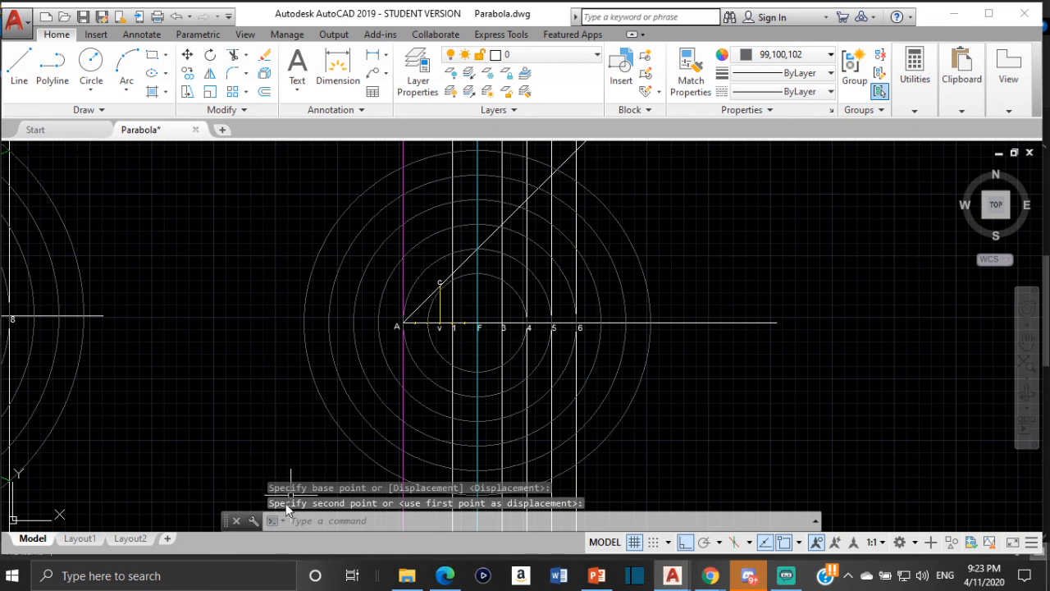
- Examine how the green curve passes through the vertex and circle intersections in the finished parabola, and compare the same points in the new construction
scroll(156, 363, "down", 4)
mouse_move(158, 361)
middle_mouse_down()
mouse_move(444, 314)
mouse_move(566, 314)
middle_mouse_up()
scroll(337, 311, "up", 10)
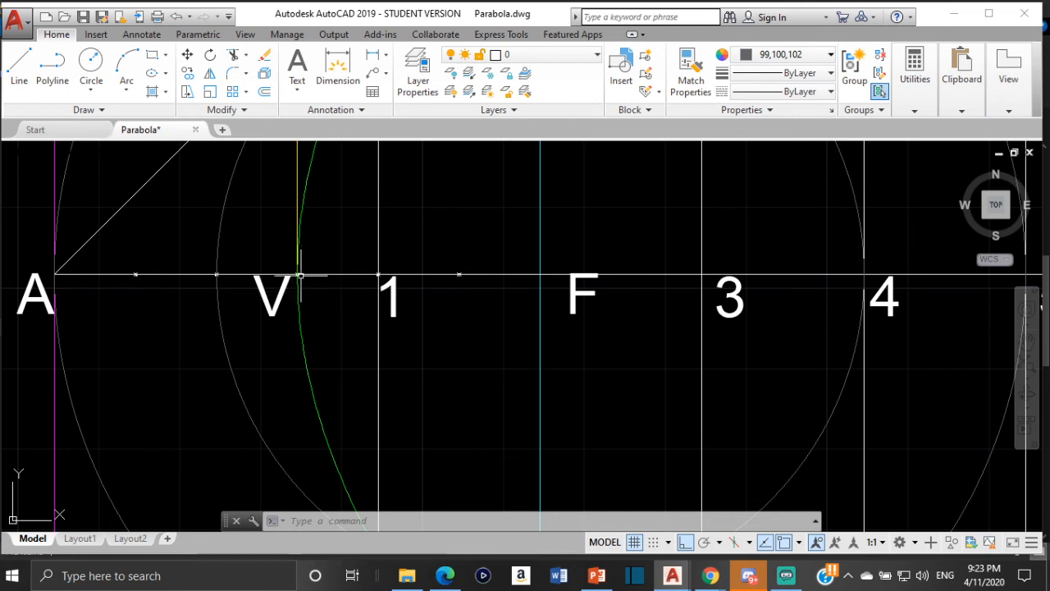
scroll(294, 265, "down", 10)
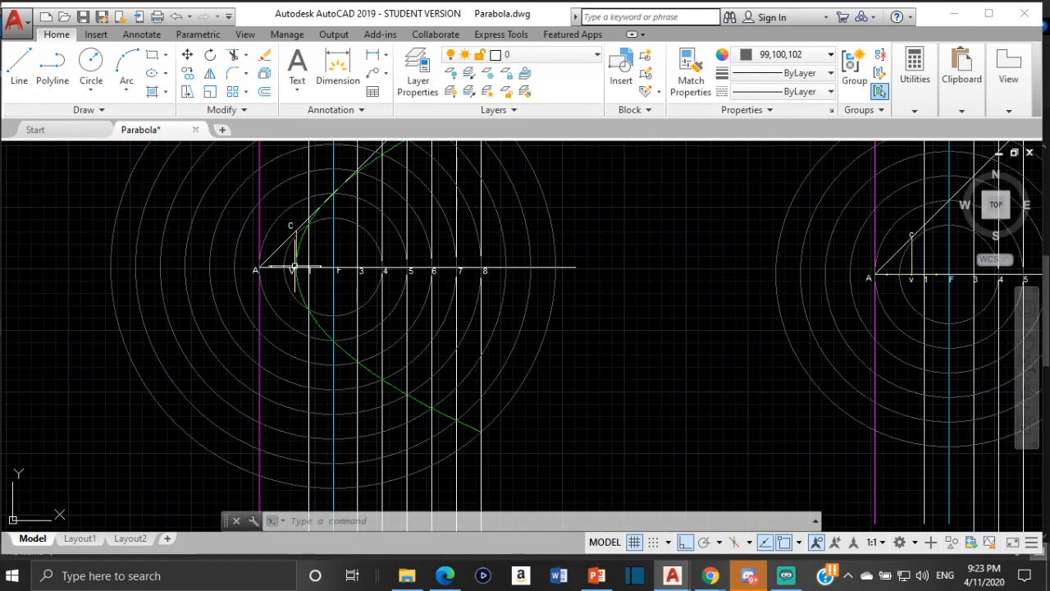
scroll(295, 267, "up", 6)
scroll(302, 268, "up", 5)
scroll(298, 265, "down", 5)
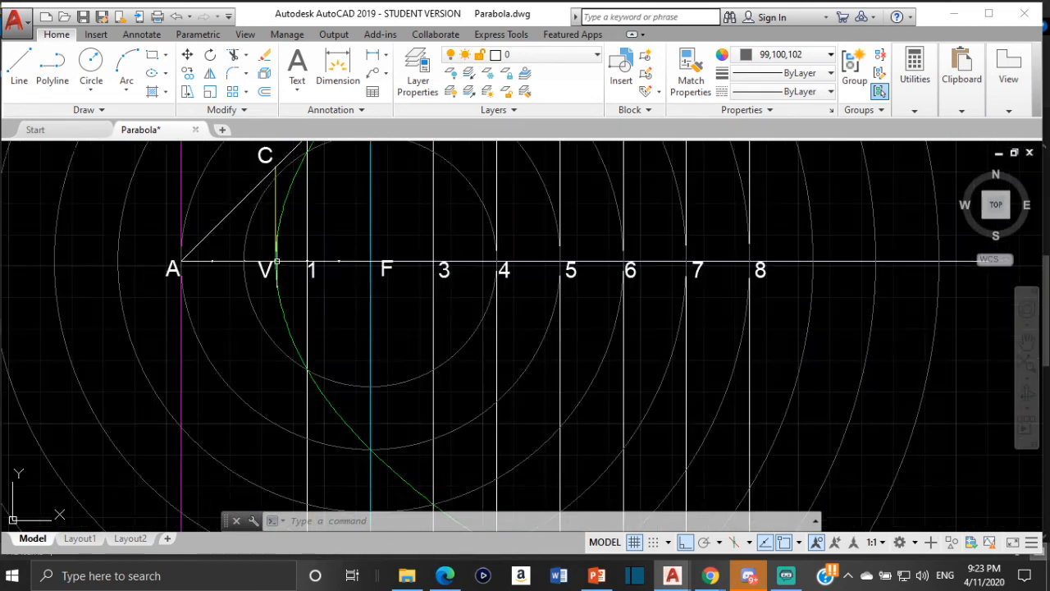
scroll(264, 271, "up", 4)
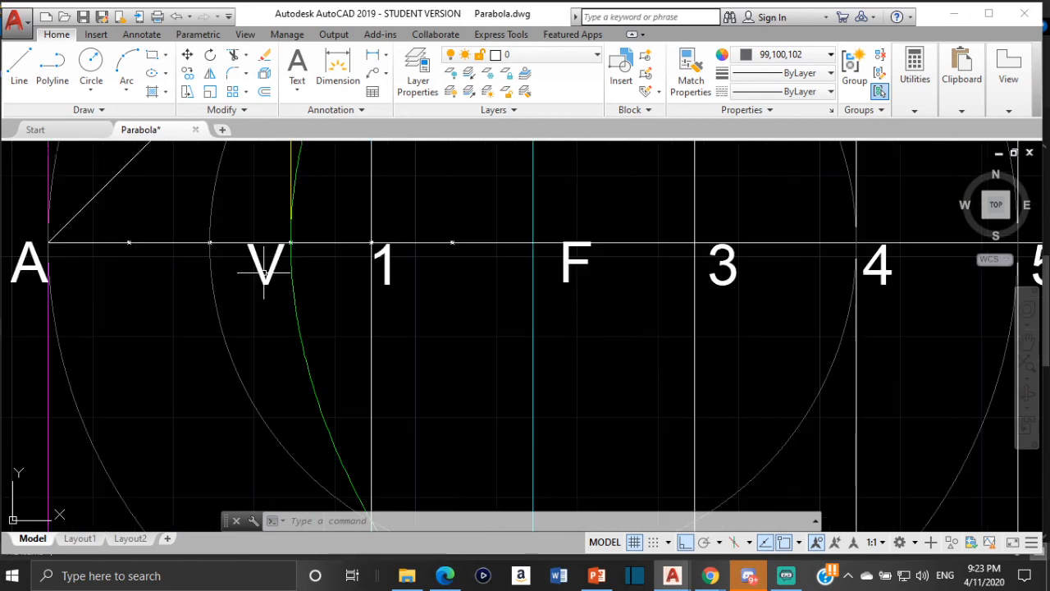
scroll(265, 271, "down", 11)
scroll(264, 271, "up", 4)
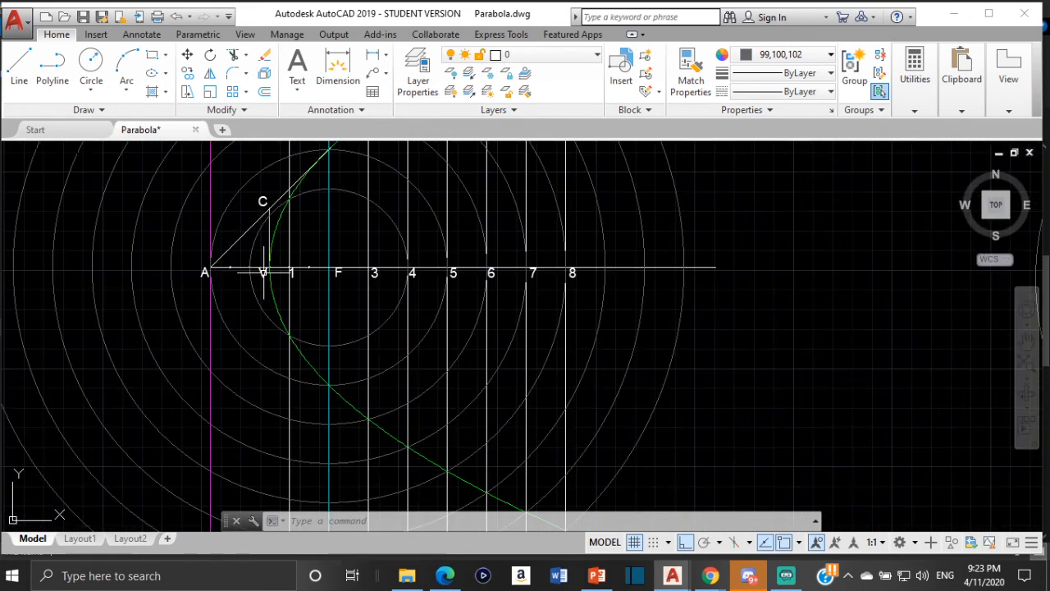
scroll(272, 280, "down", 6)
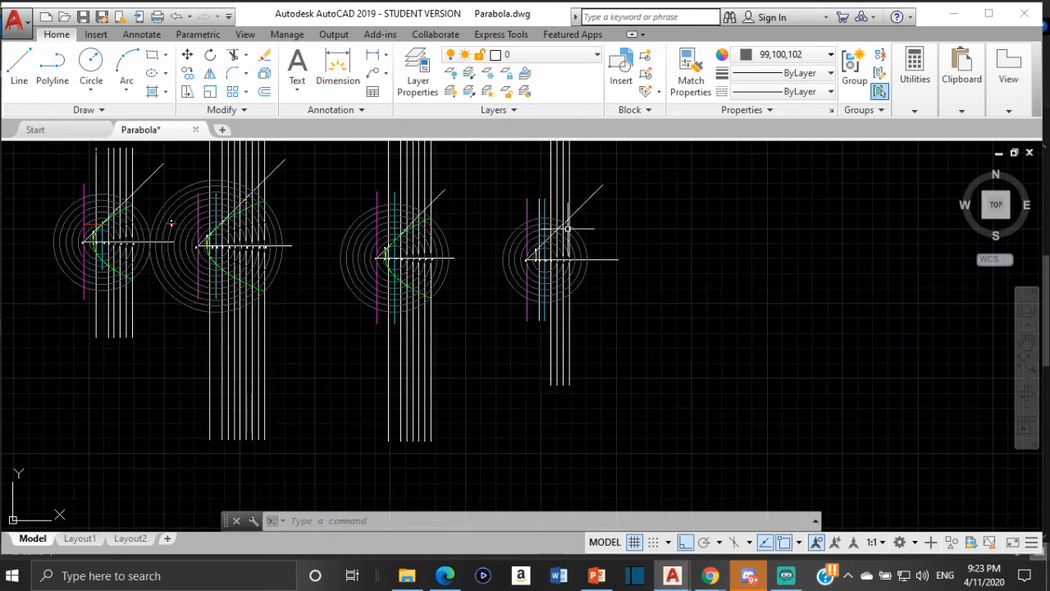
scroll(410, 267, "up", 9)
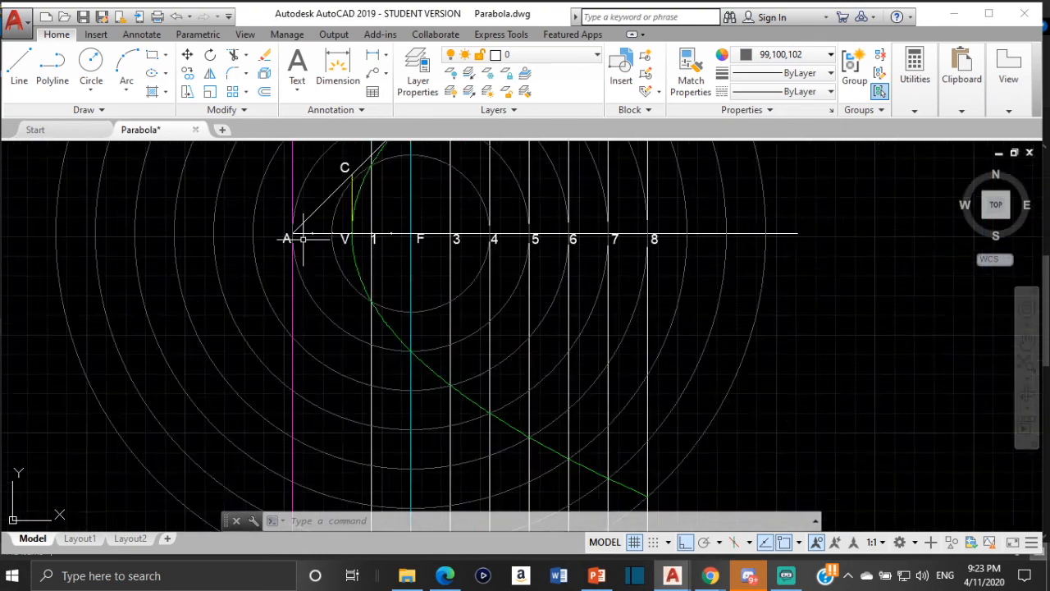
scroll(379, 220, "down", 8)
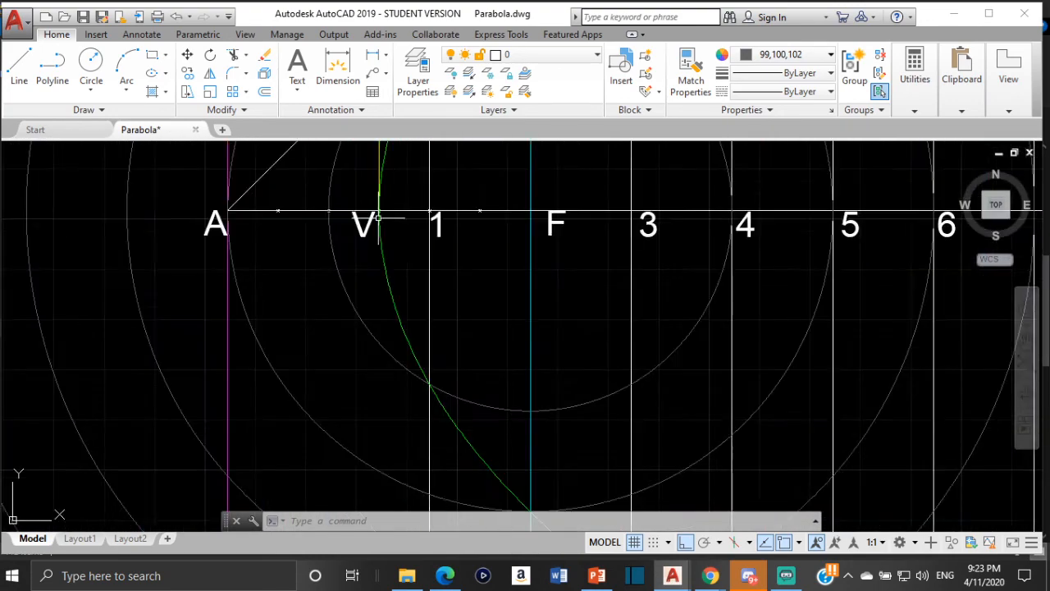
scroll(538, 310, "up", 2)
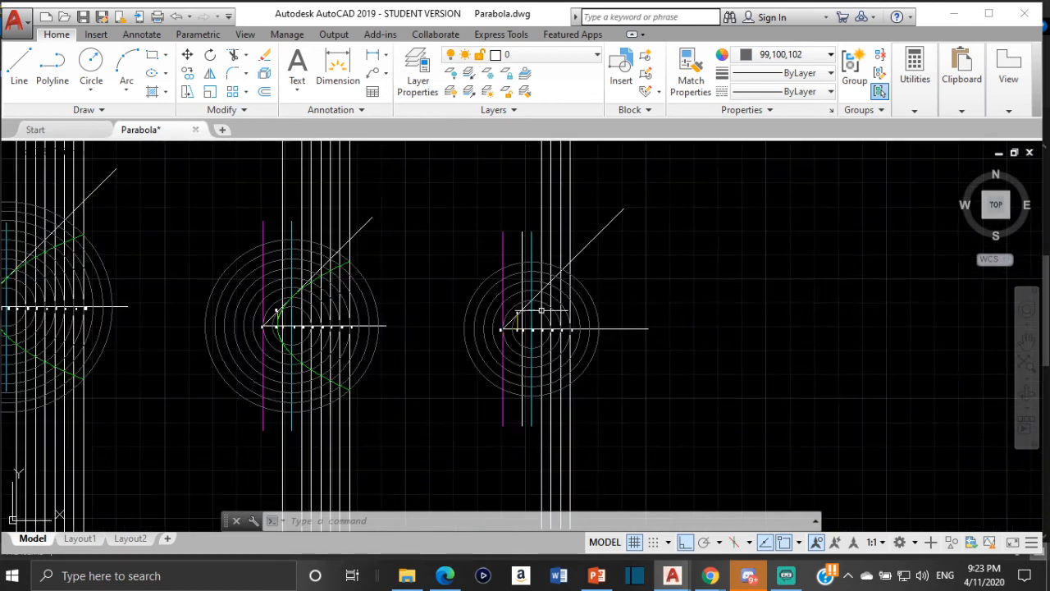
scroll(483, 331, "up", 4)
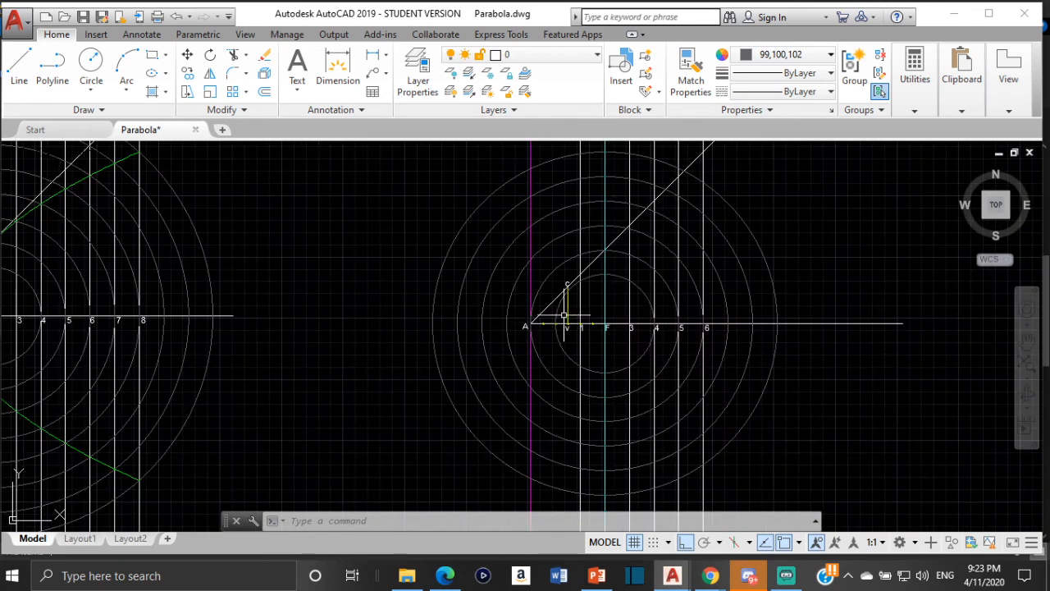
scroll(591, 333, "up", 4)
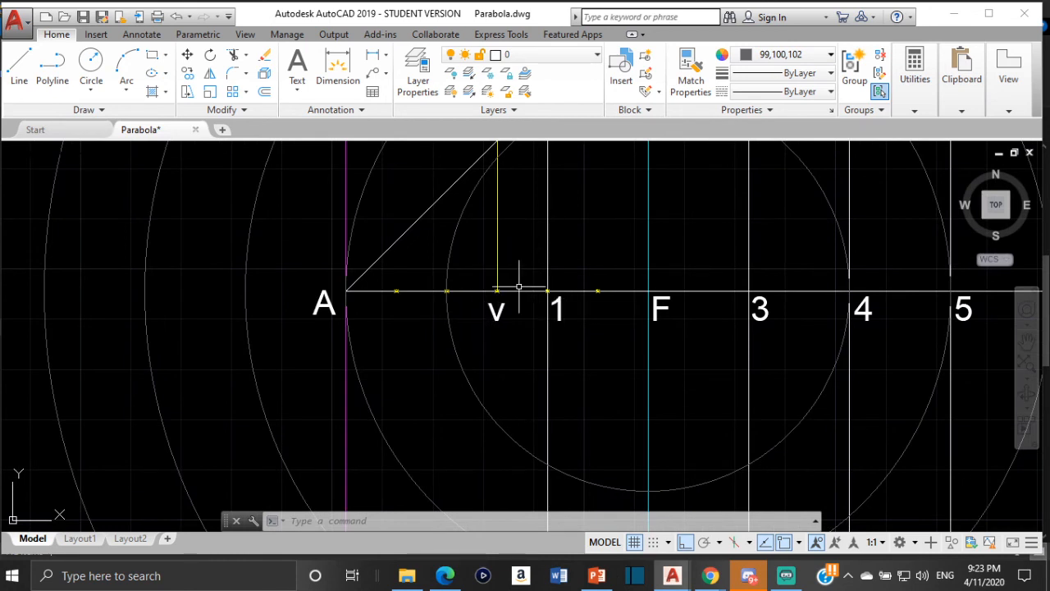
scroll(322, 302, "down", 4)
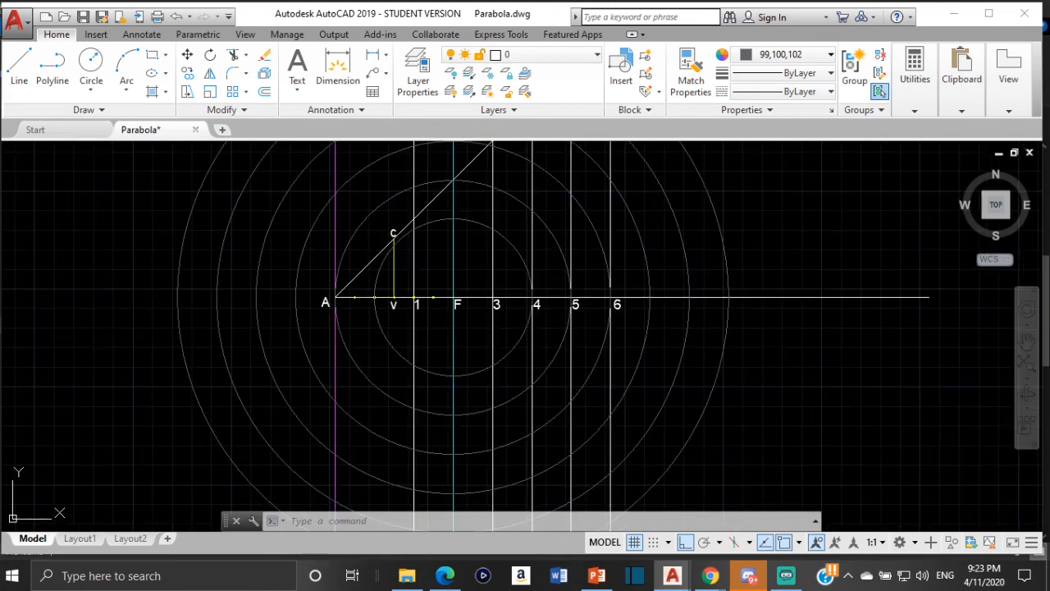
middle_click_drag(271, 301, 738, 227)
scroll(226, 245, "down", 4)
middle_click_drag(226, 244, 468, 271)
scroll(426, 257, "up", 4)
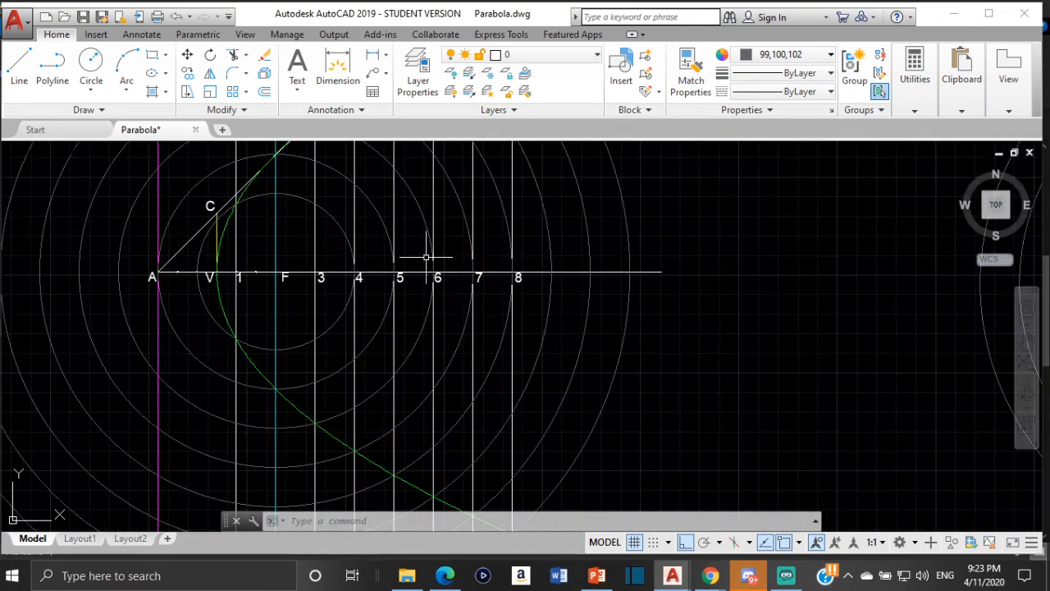
scroll(851, 185, "down", 8)
middle_click_drag(829, 199, 617, 347)
scroll(750, 298, "up", 8)
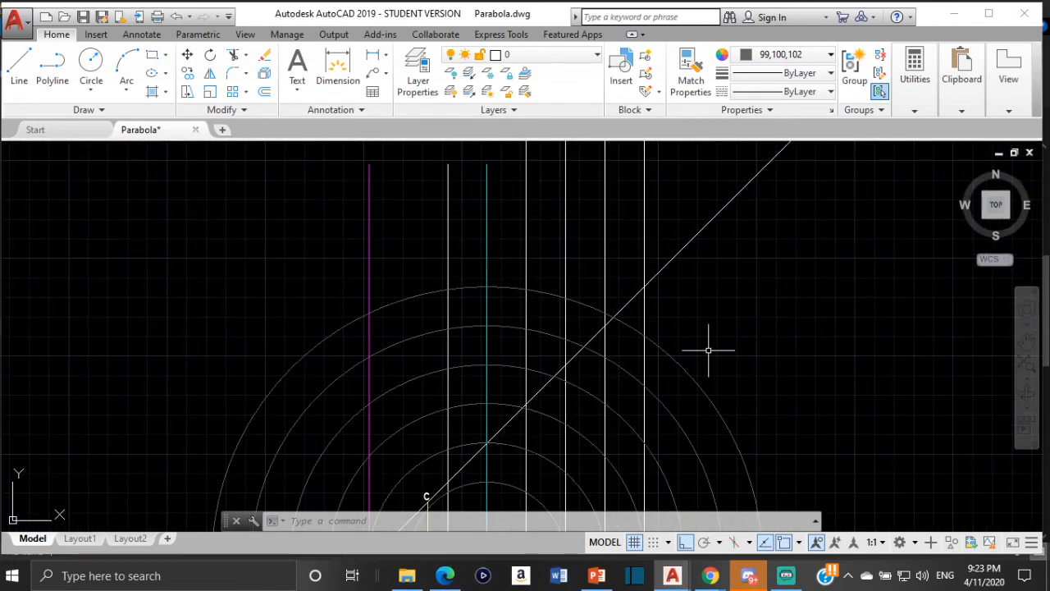
- Start a spline with the fit method and set its color to Green
key("Escape")
key("Escape")
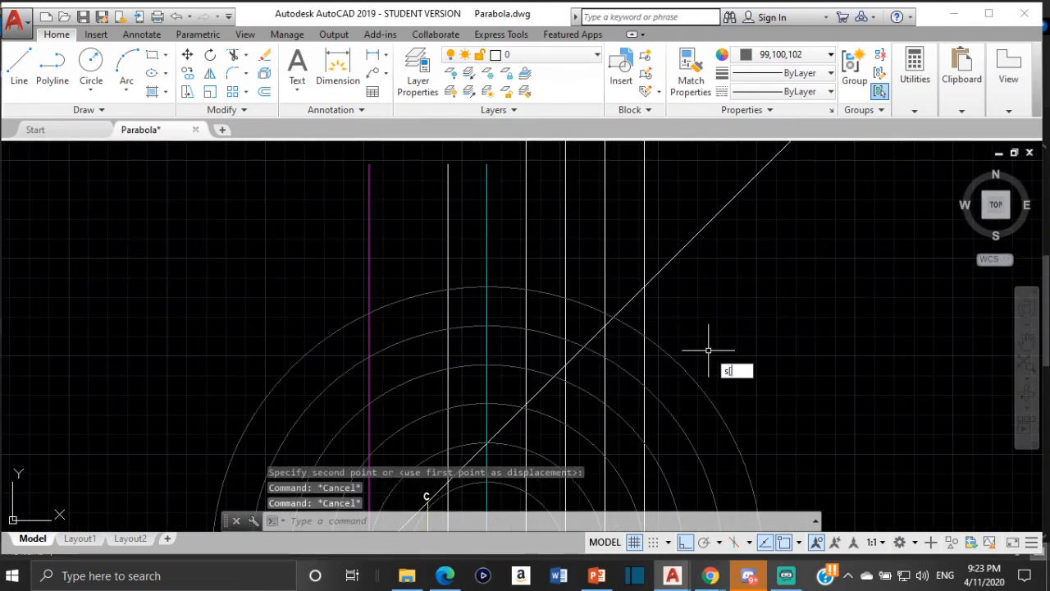
key("BackSpace")
type("spli")
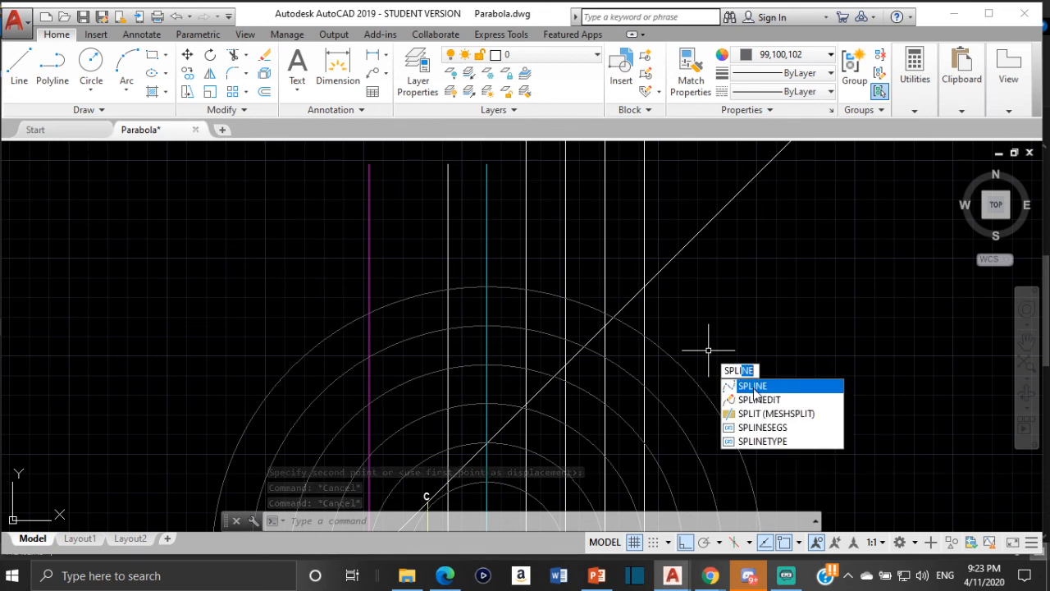
left_click(753, 387)
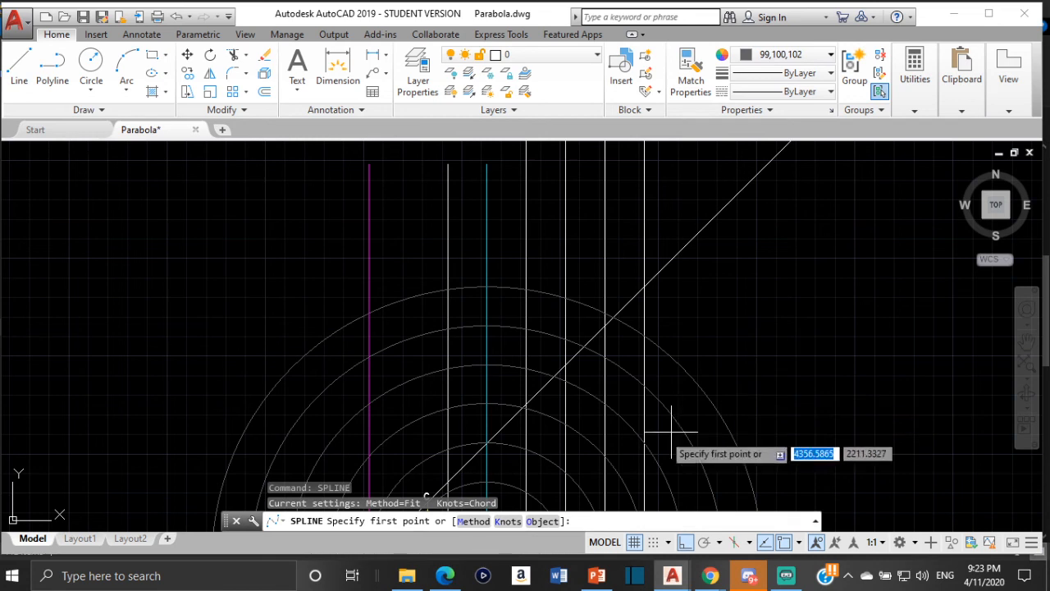
left_click(811, 55)
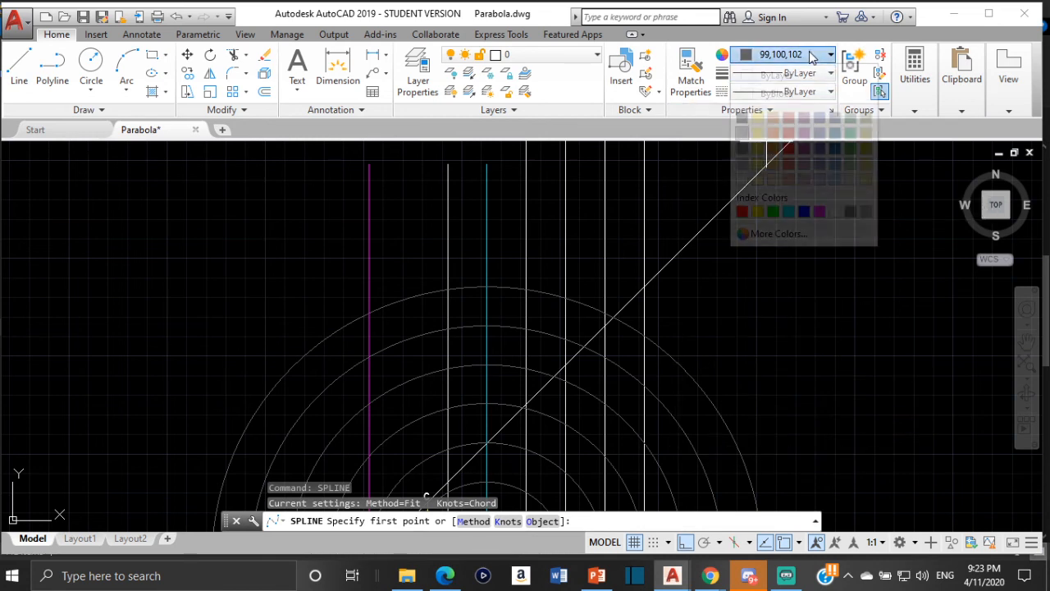
left_click(773, 212)
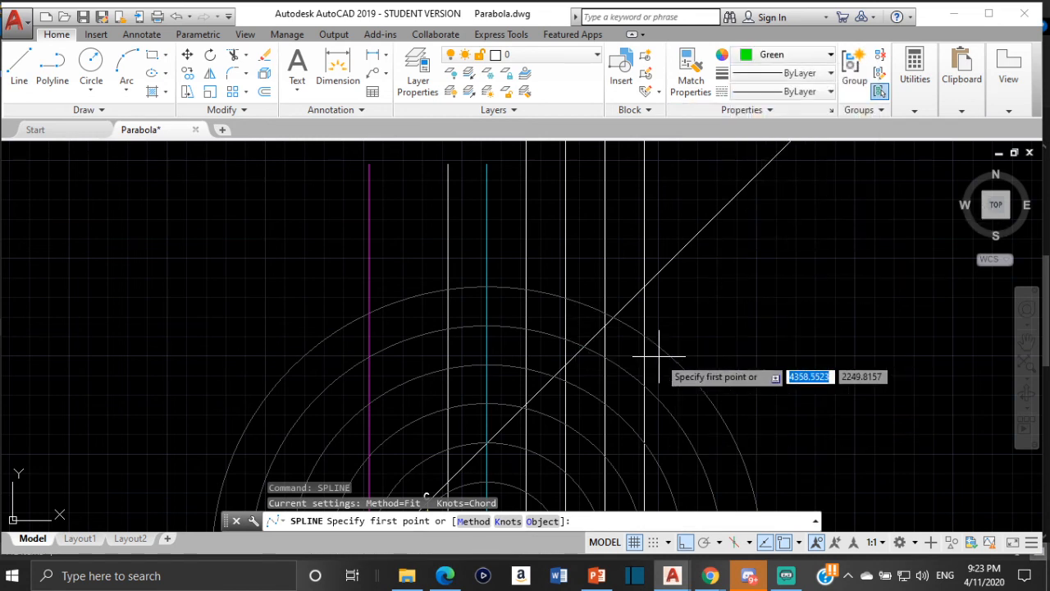
- Place the spline's first point where line 6 meets the outermost circle above the axis of the new construction
scroll(662, 347, "down", 4)
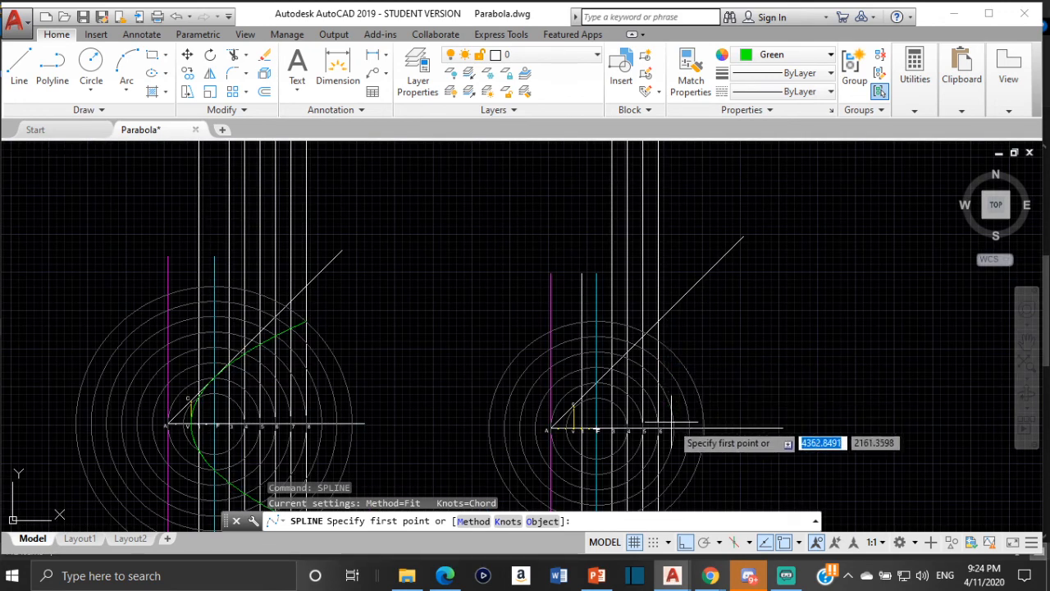
scroll(674, 418, "up", 4)
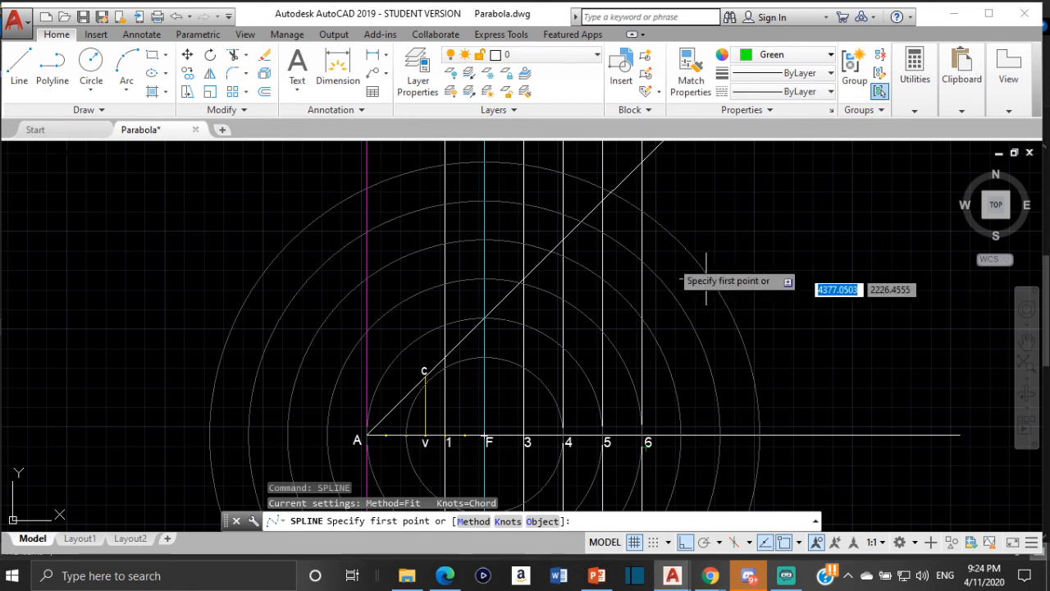
scroll(645, 210, "up", 4)
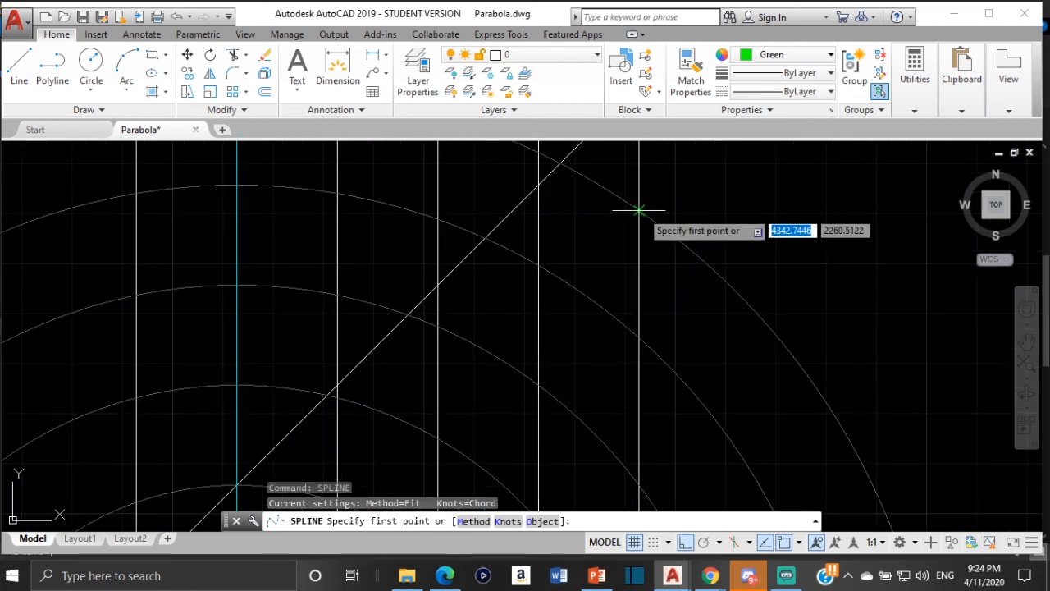
left_click(640, 210)
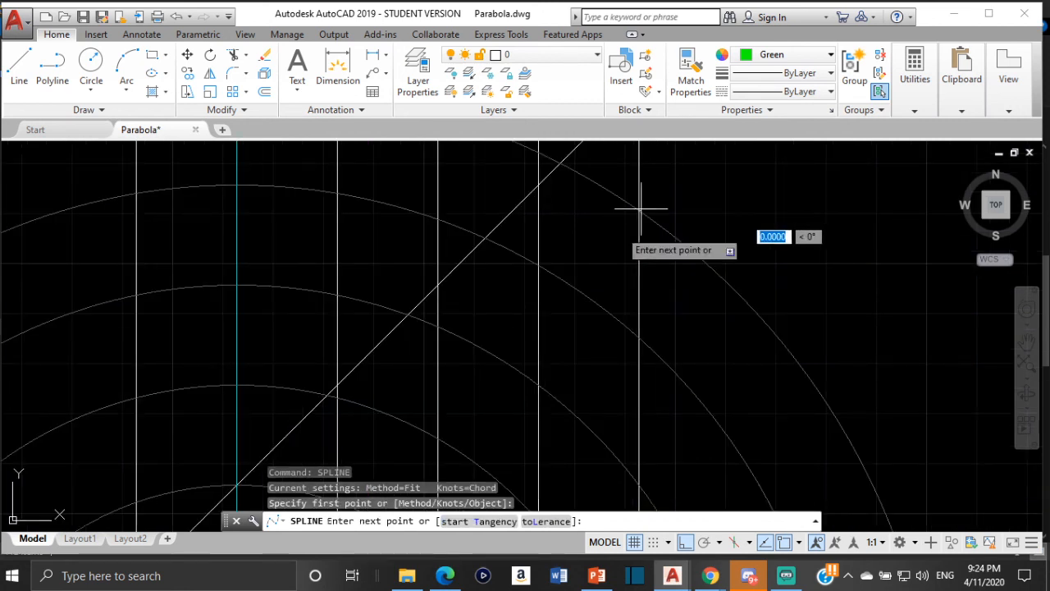
- With Ortho off, continue the spline through the intersections of lines 5, 4 and 3 with successively smaller circles above the axis
scroll(589, 305, "down", 4)
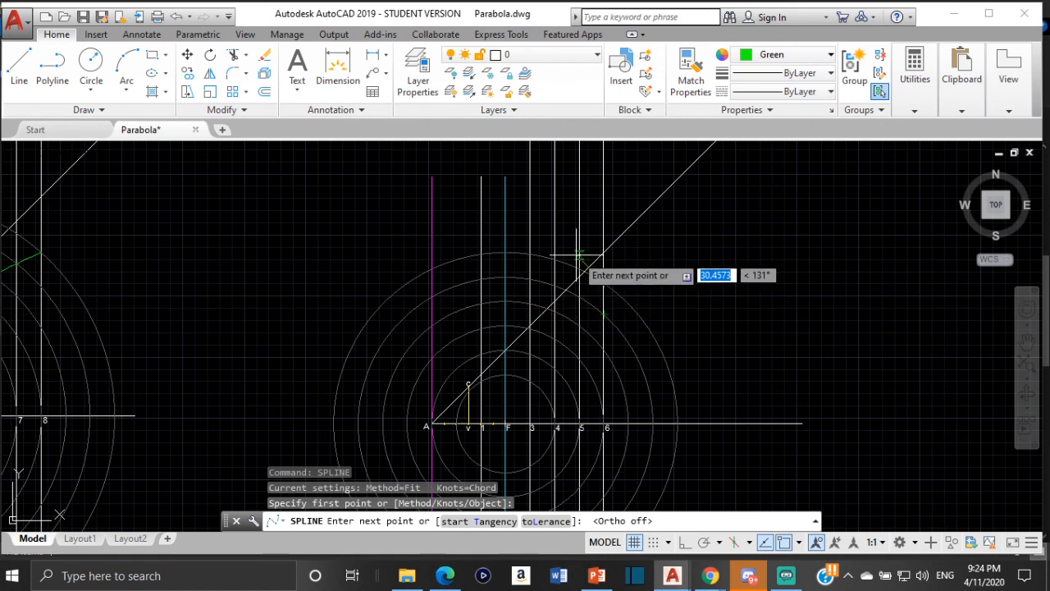
scroll(578, 295, "up", 6)
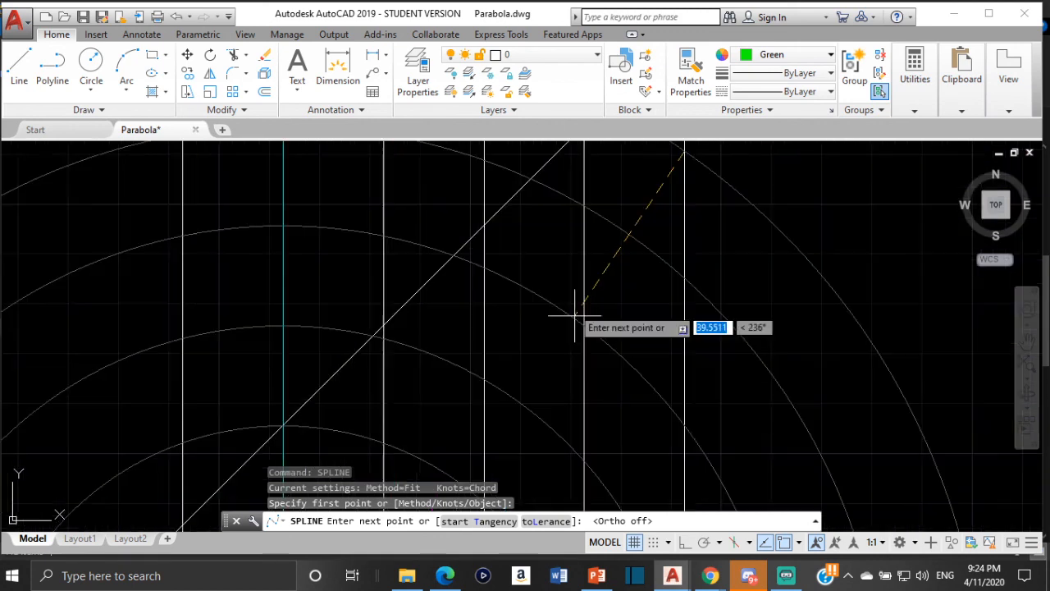
left_click(584, 205)
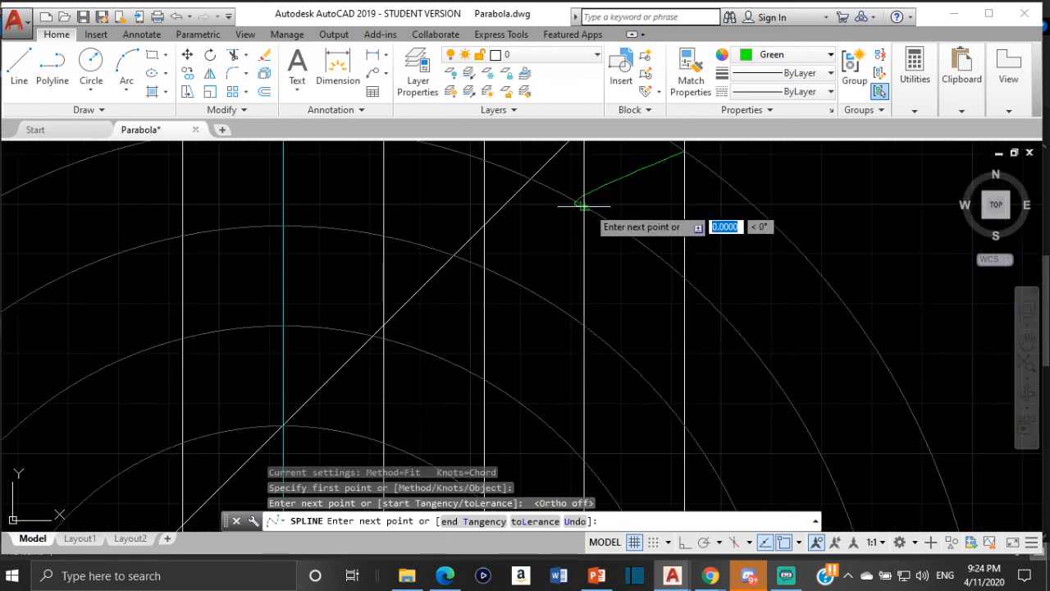
left_click(485, 267)
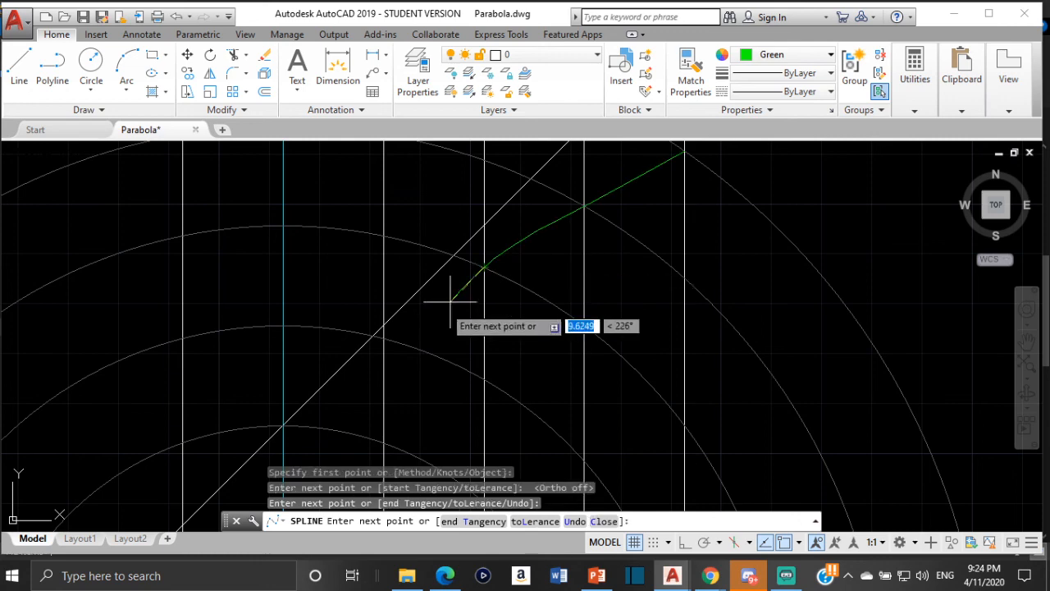
left_click(383, 337)
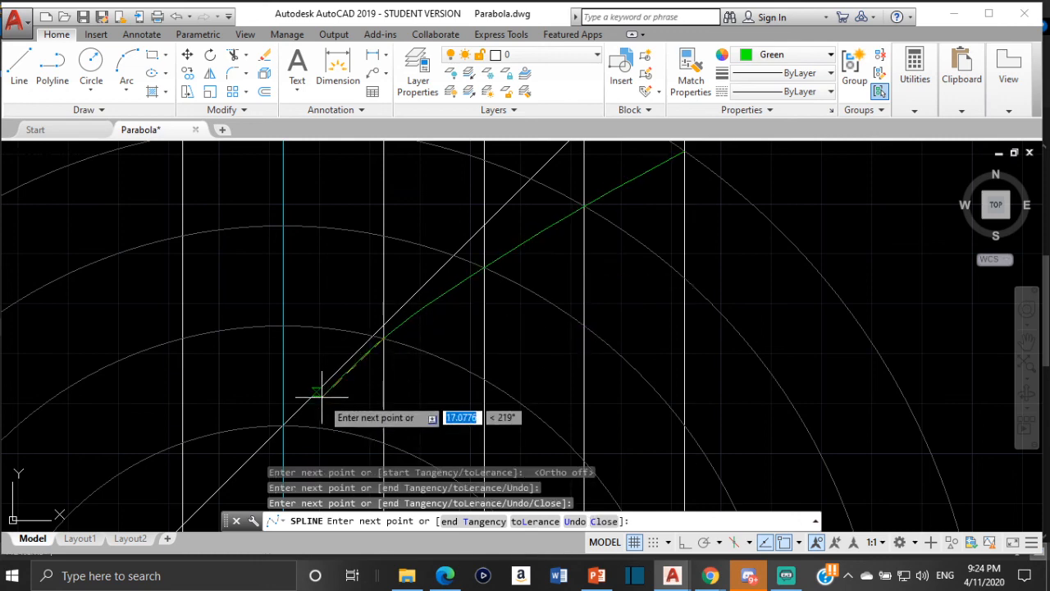
- Add spline points above the axis where the focus line meets the second-smallest circle and line 1 meets the smallest circle
middle_click_drag(323, 399, 460, 300)
scroll(419, 327, "up", 2)
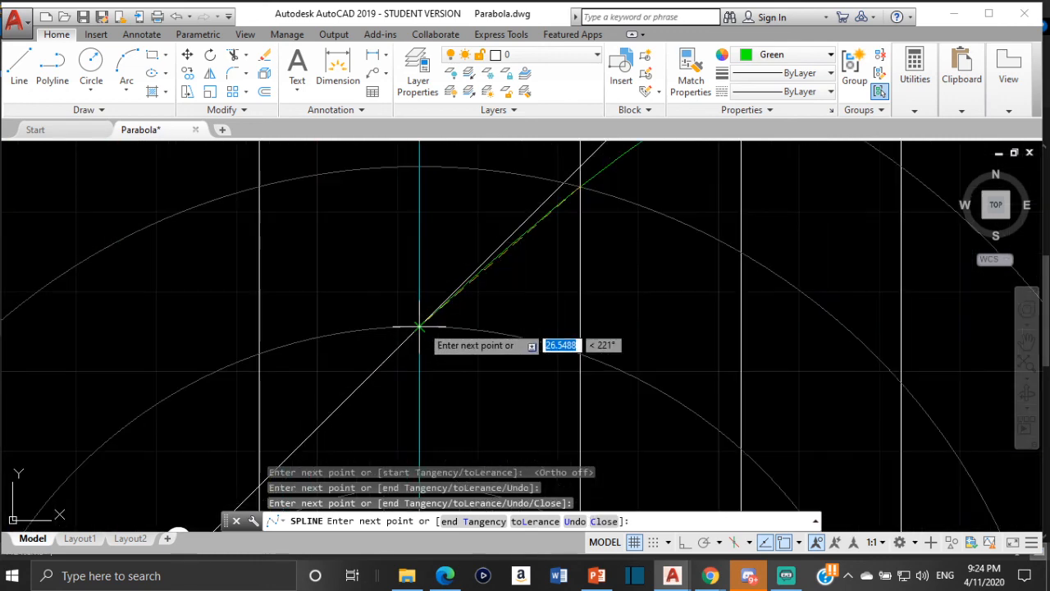
left_click(419, 327)
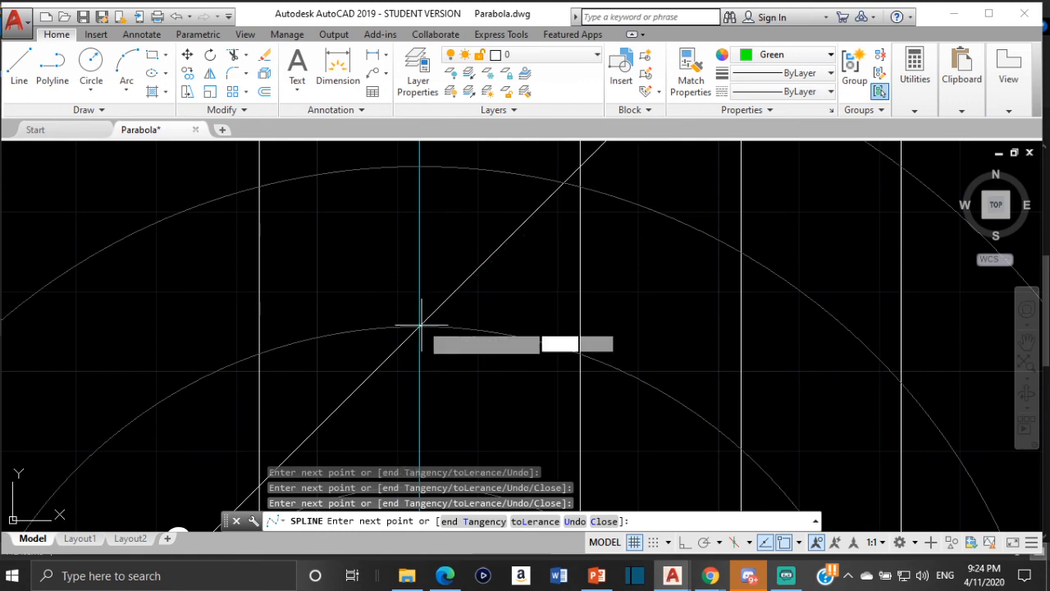
scroll(410, 340, "down", 3)
middle_click_drag(410, 340, 530, 171)
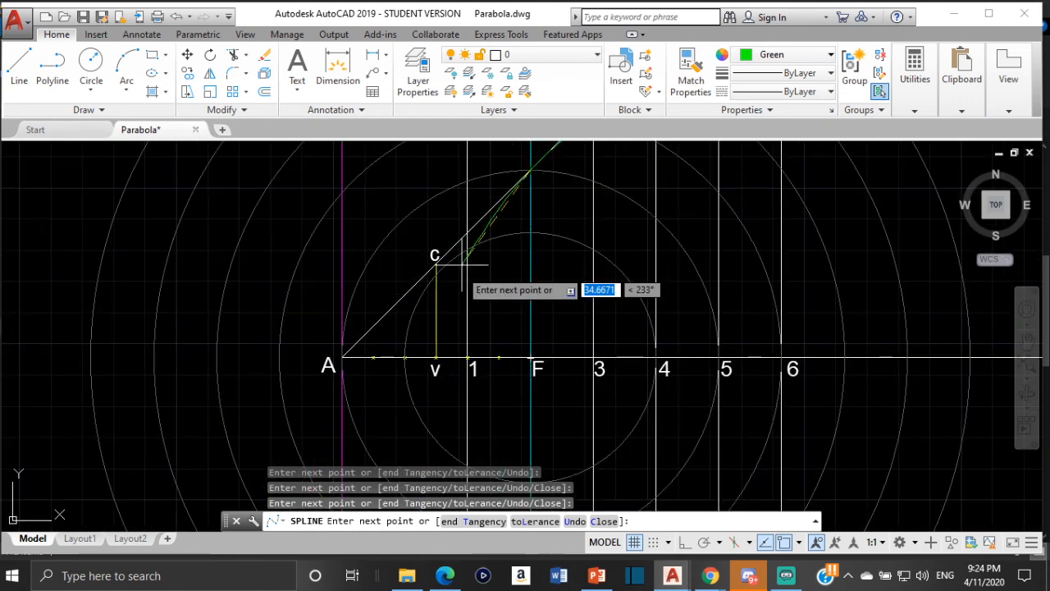
scroll(458, 277, "up", 4)
left_click(631, 174)
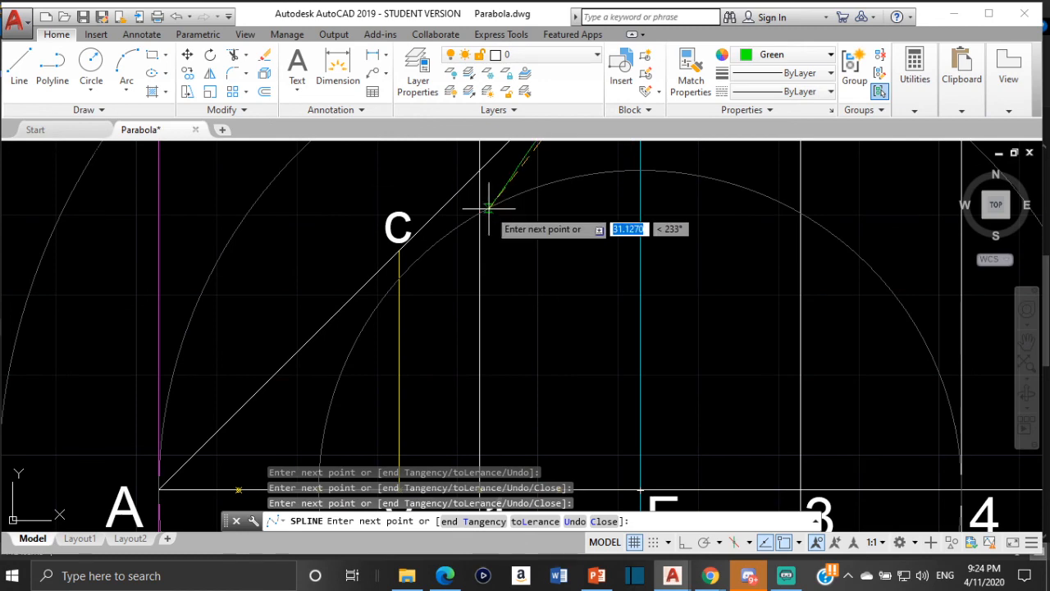
- Carry the spline down to the vertex V on the axis
scroll(477, 267, "down", 4)
middle_click_drag(477, 270, 487, 217)
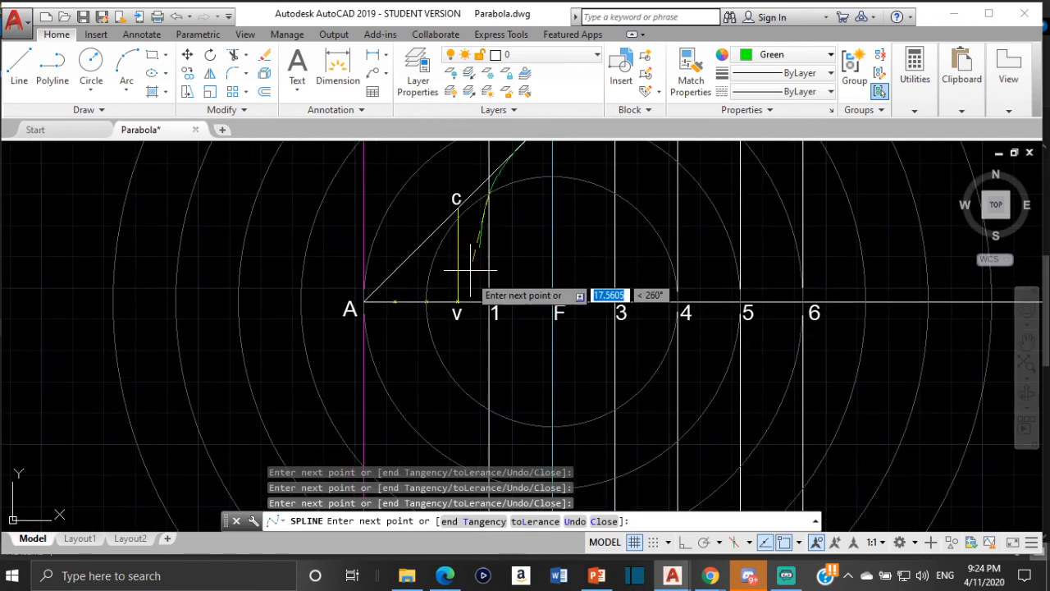
scroll(459, 310, "up", 4)
scroll(456, 267, "up", 6)
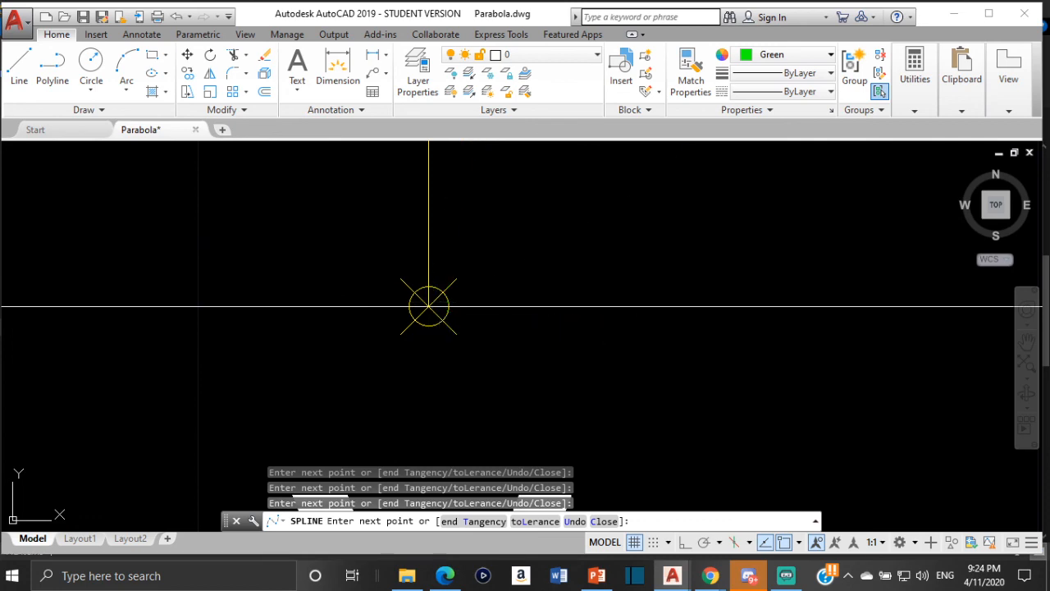
- Extend the spline below the axis through line 1 at the smallest circle and the focus line at the second-smallest circle
scroll(435, 320, "down", 8)
middle_click_drag(448, 357, 468, 259)
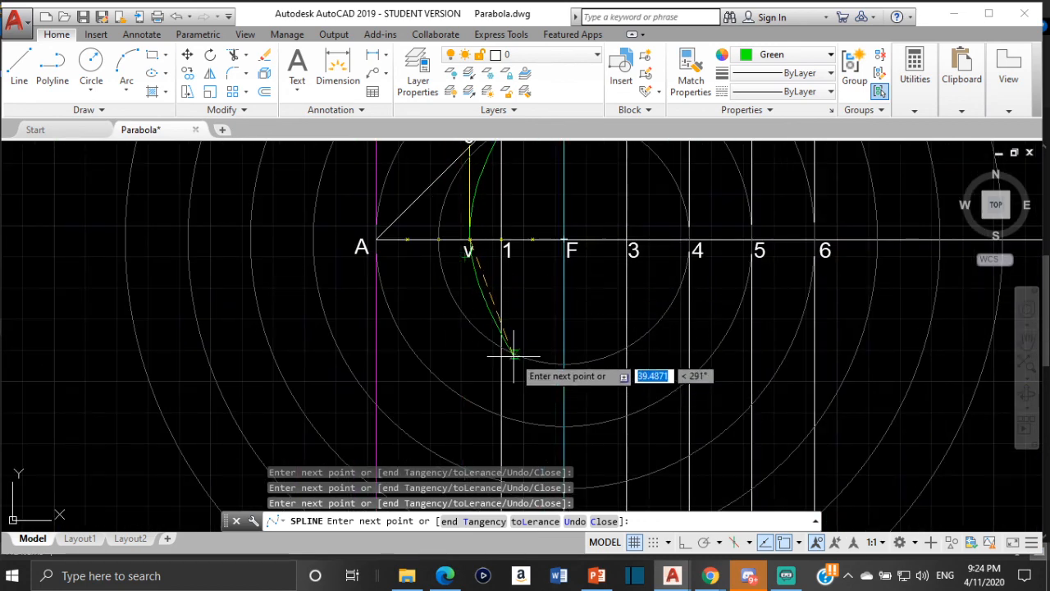
scroll(484, 339, "up", 4)
scroll(484, 337, "down", 4)
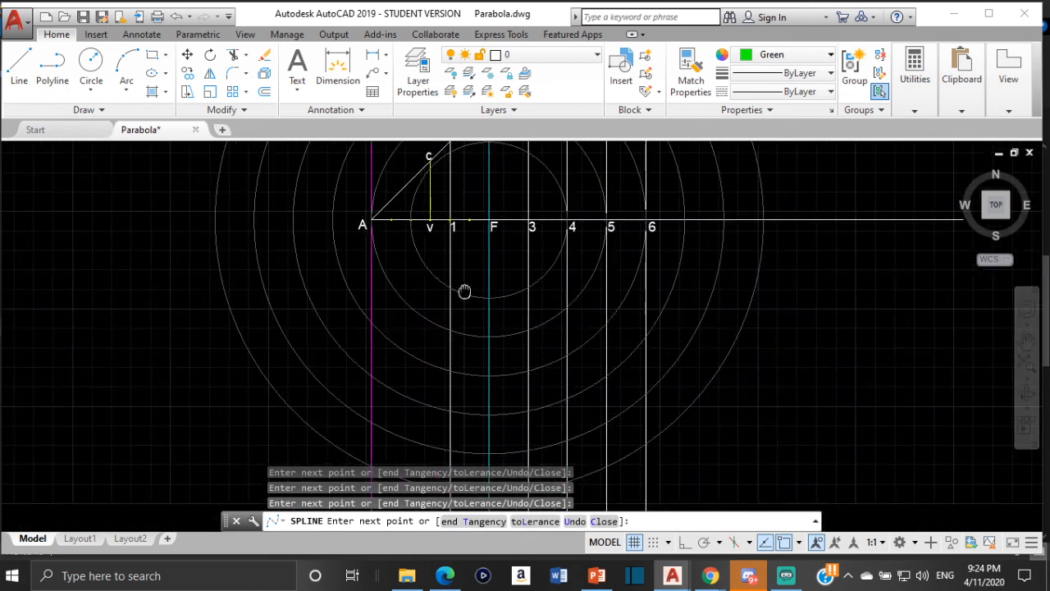
left_click(488, 336)
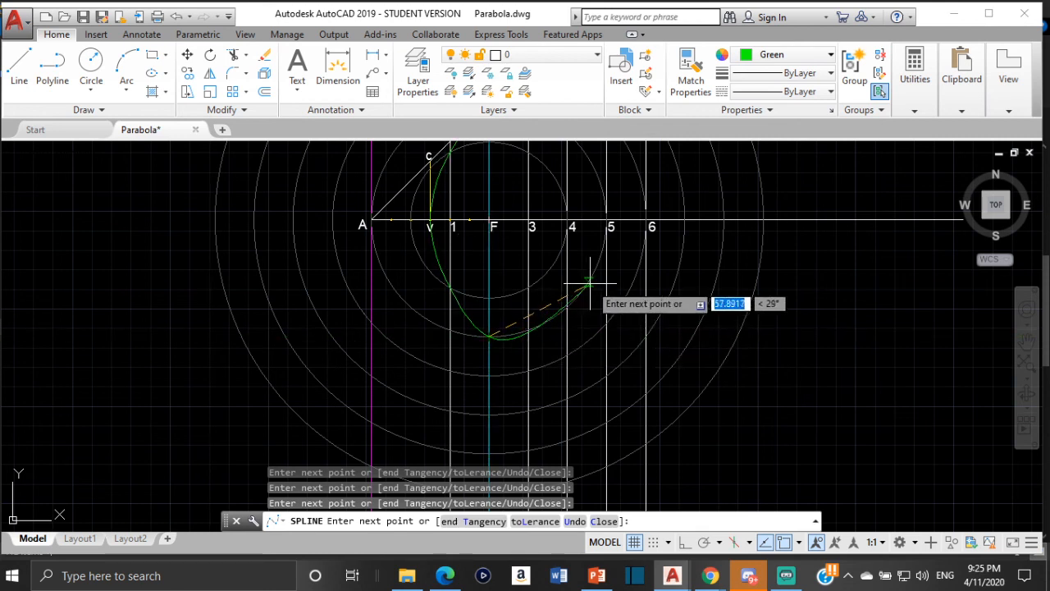
- Continue the spline below the axis through the intersections of lines 3, 4 and 5 with successively larger circles
left_click(527, 372)
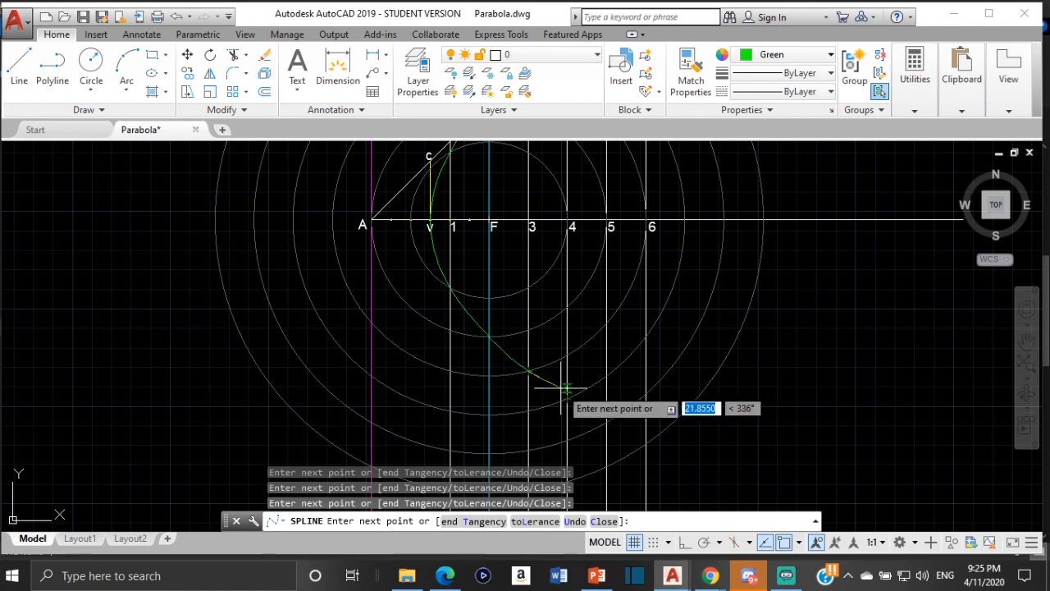
scroll(567, 400, "up", 5)
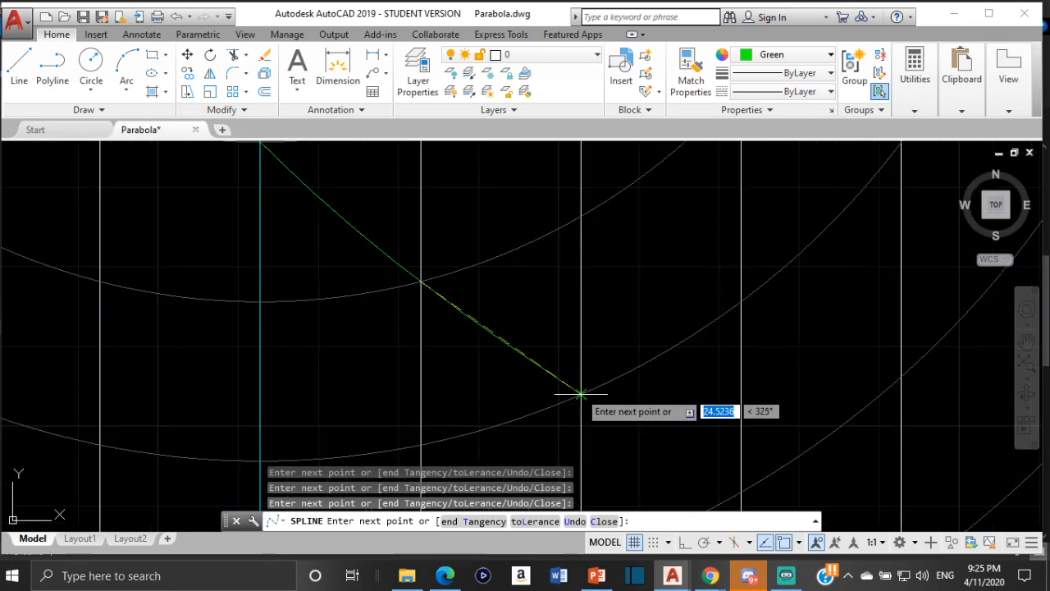
scroll(680, 316, "down", 5)
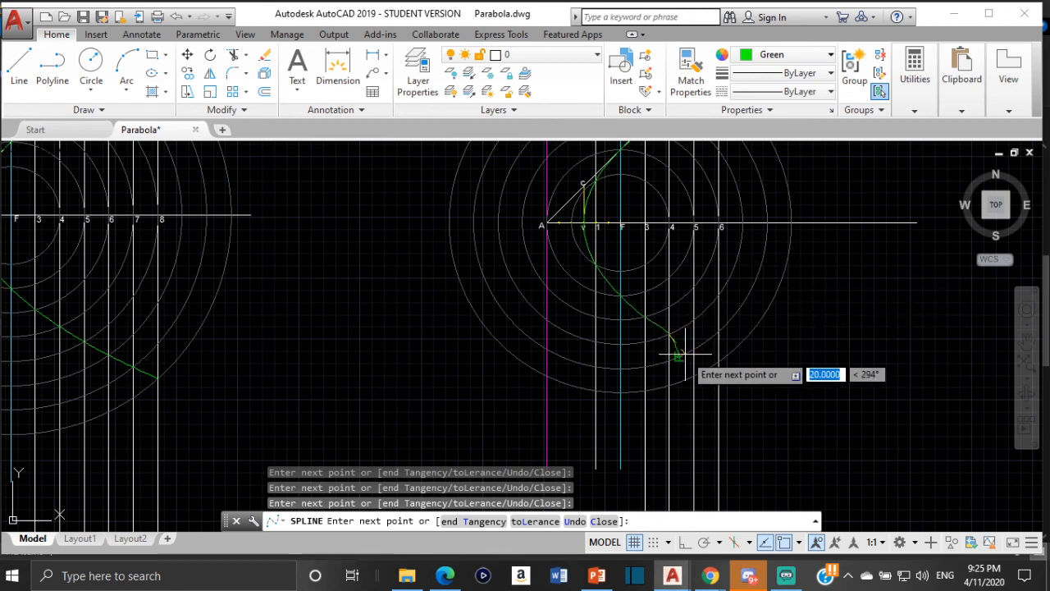
scroll(701, 340, "up", 4)
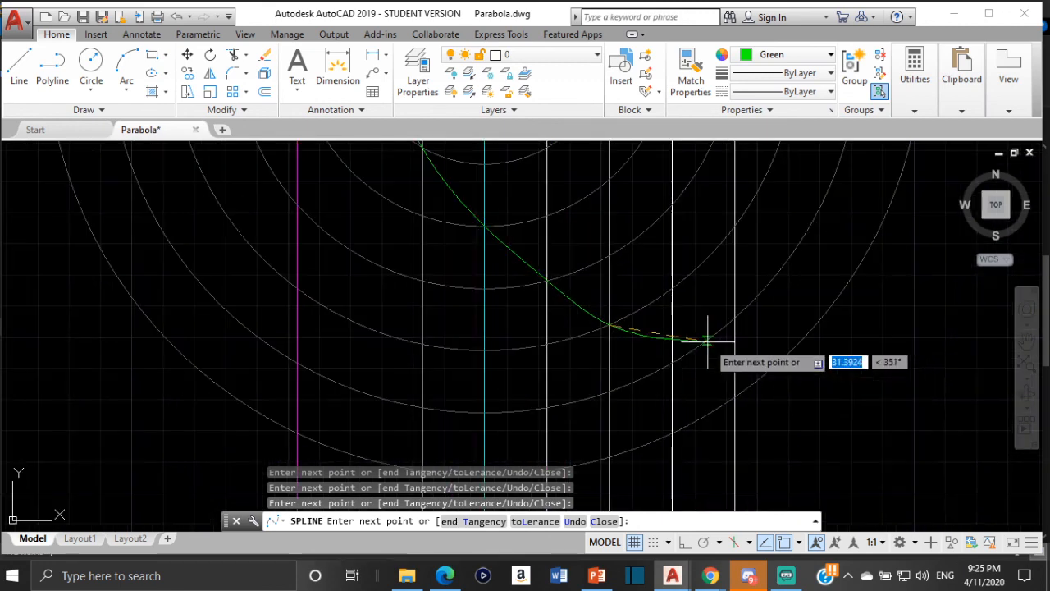
left_click(671, 362)
- End the spline where line 6 meets the outermost circle below the axis and finish the curve
scroll(774, 251, "down", 5)
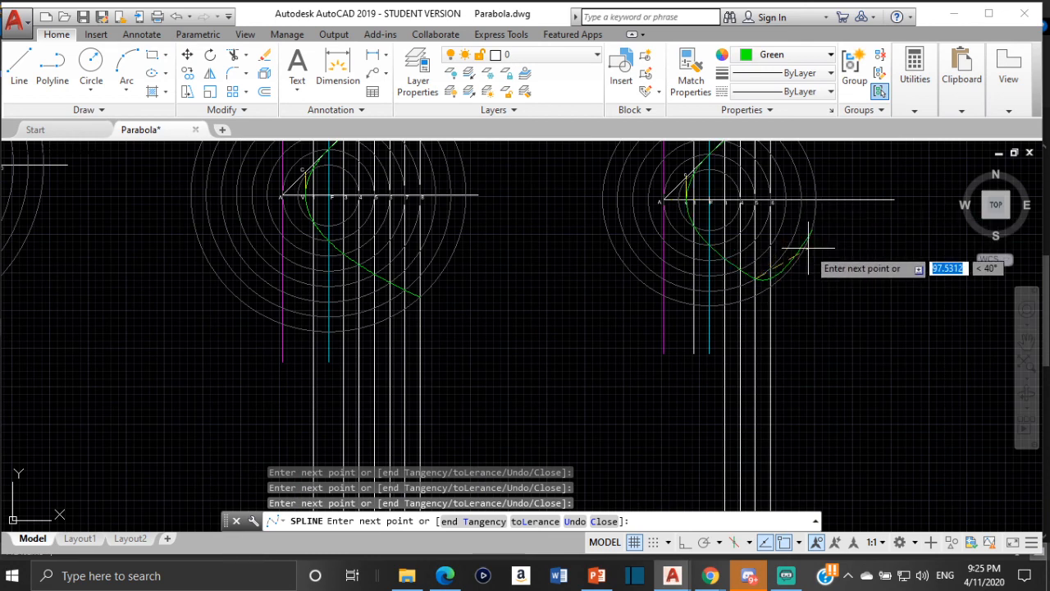
scroll(762, 276, "up", 6)
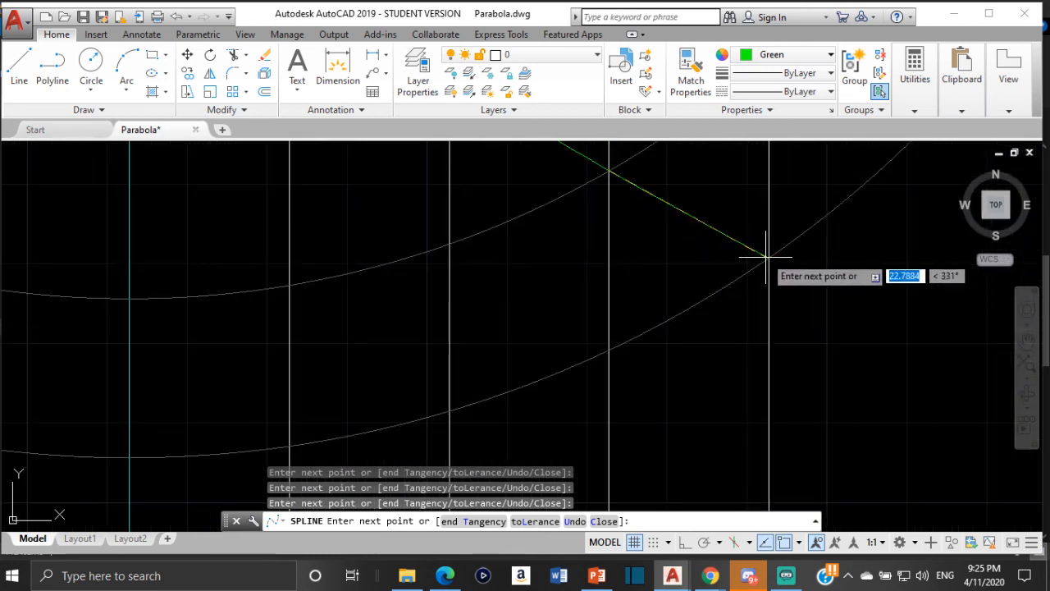
left_click(768, 261)
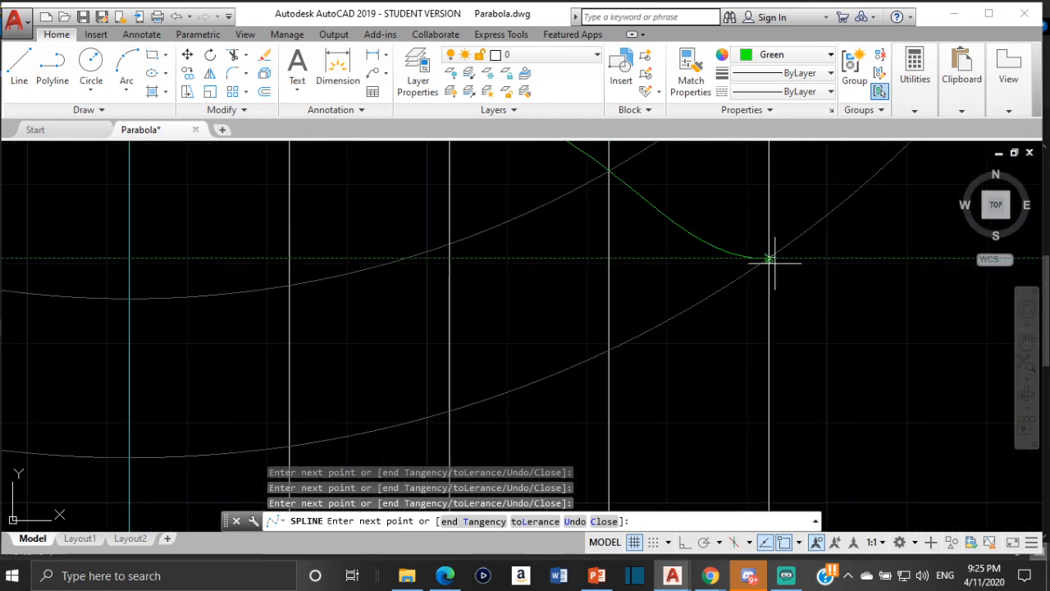
key("Return")
- Examine the completed green parabola from its vertex to both ends and compare it with the earlier parabola constructions
scroll(768, 246, "down", 3)
scroll(768, 245, "down", 5)
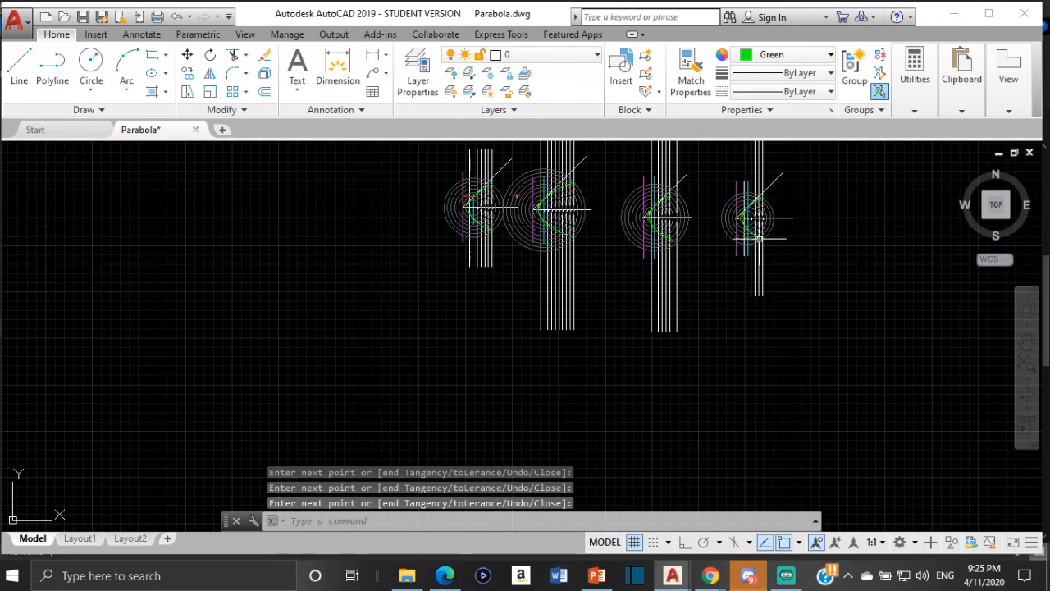
scroll(747, 250, "up", 4)
scroll(791, 236, "up", 4)
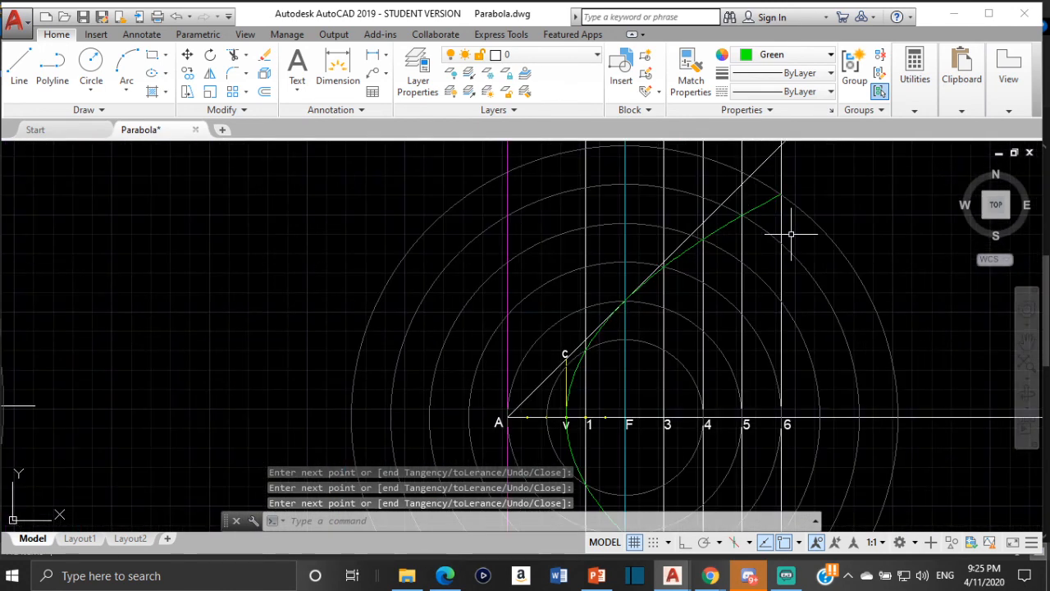
scroll(790, 230, "down", 3)
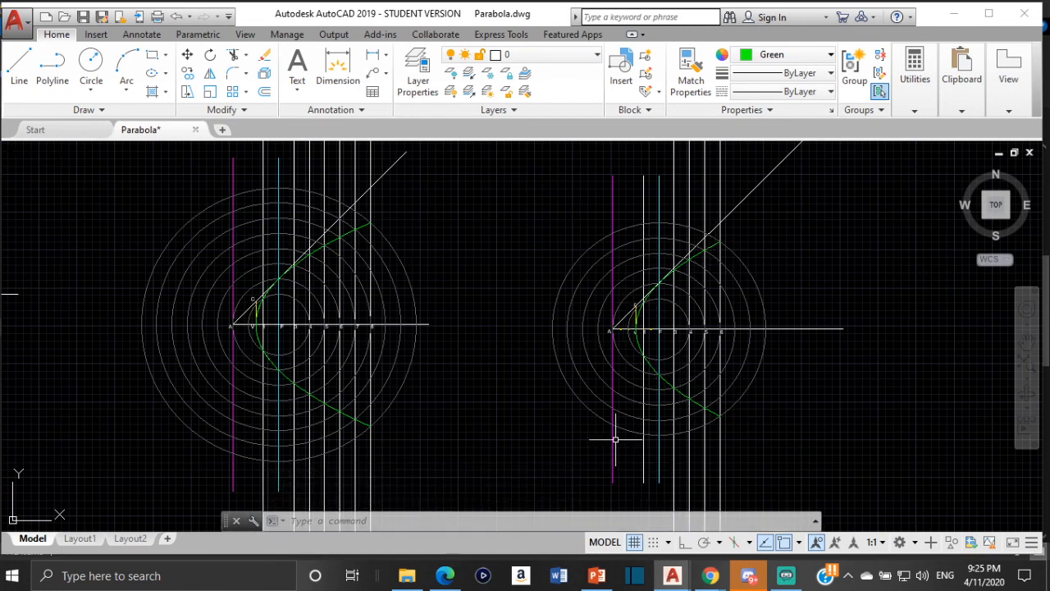
middle_click_drag(695, 405, 689, 373)
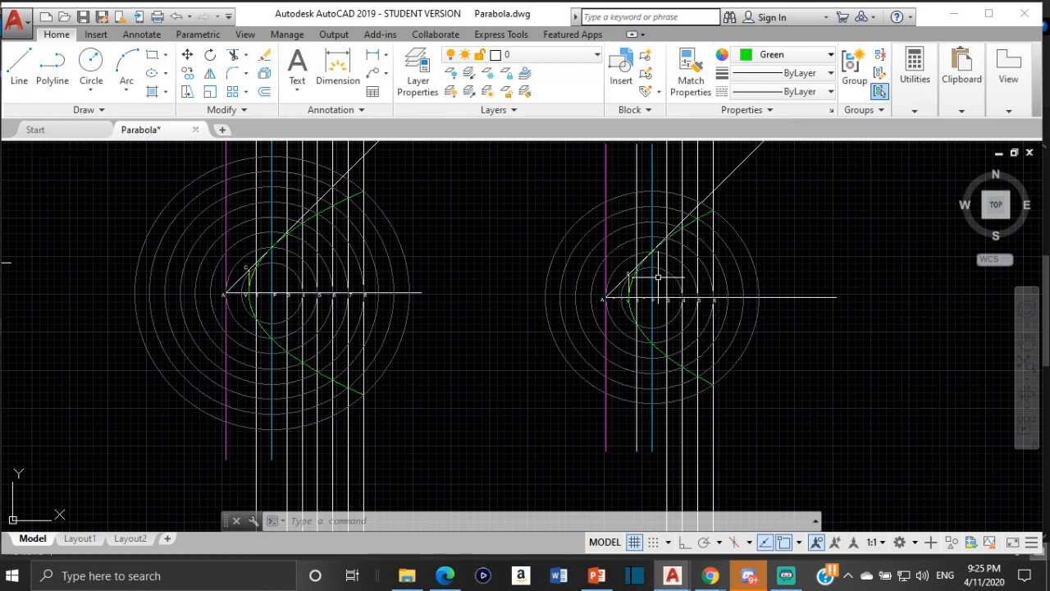
scroll(645, 296, "up", 2)
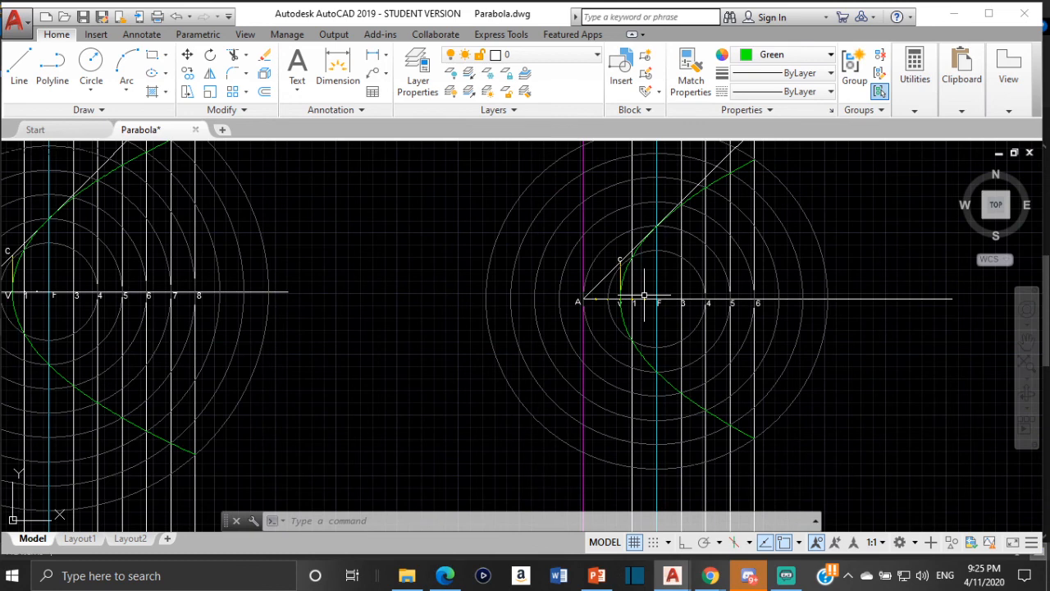
scroll(608, 327, "up", 2)
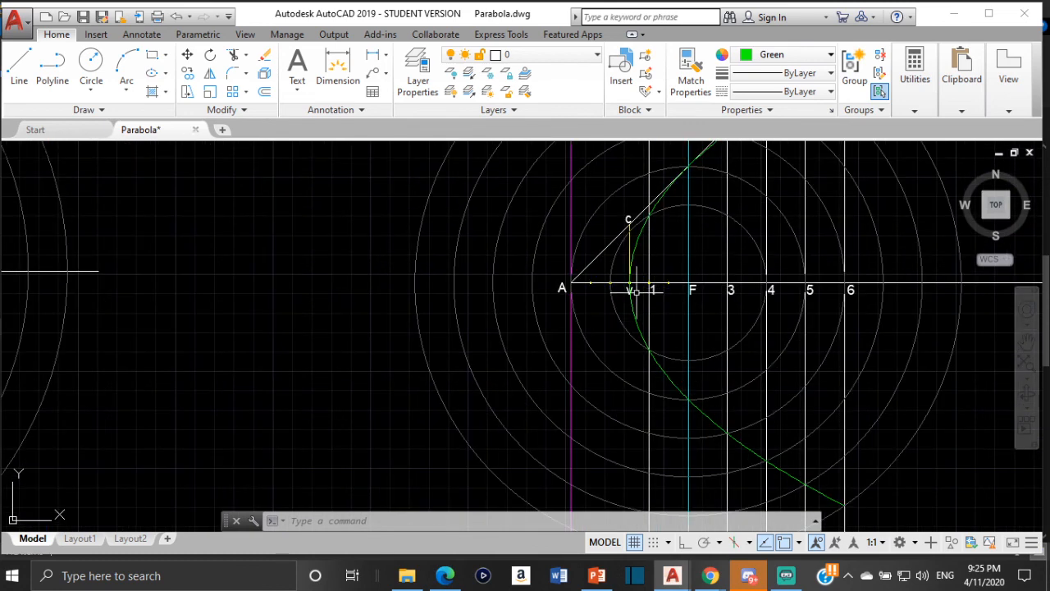
scroll(690, 275, "down", 2)
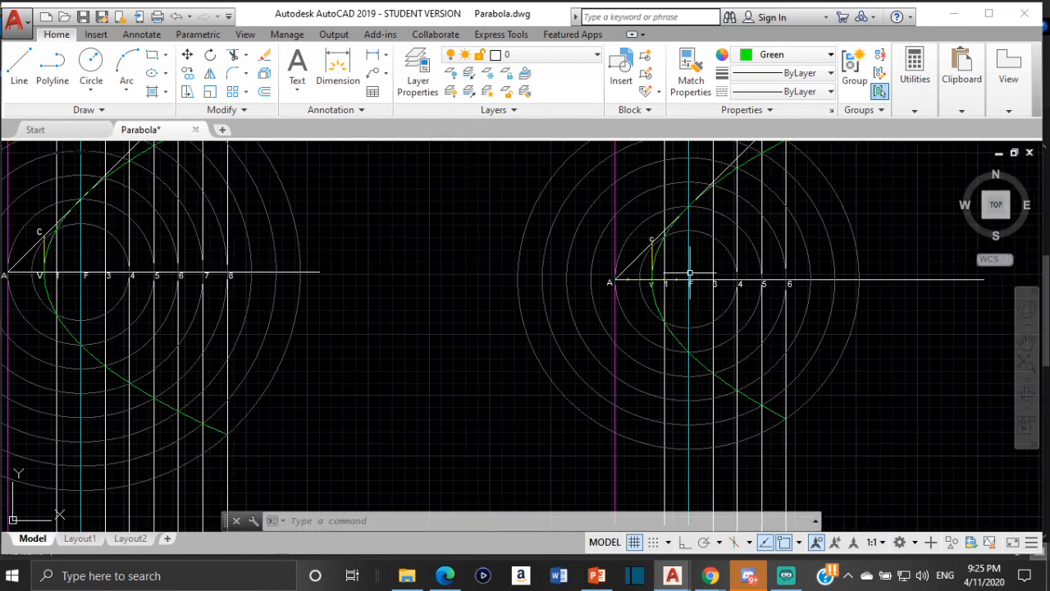
mouse_move(796, 224)
middle_mouse_down()
mouse_move(744, 251)
mouse_move(654, 273)
middle_mouse_up()
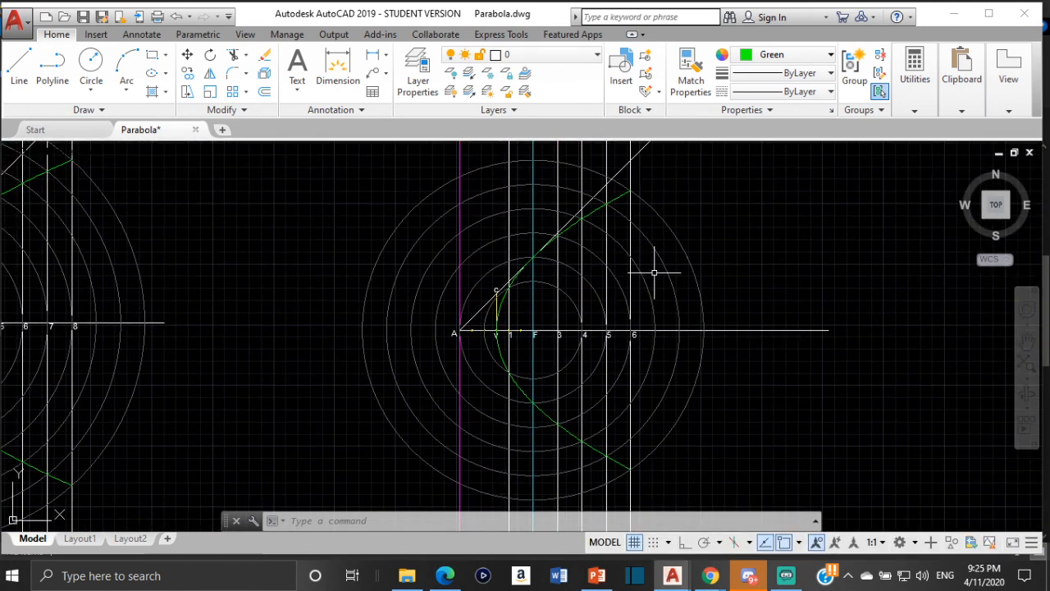
scroll(605, 247, "down", 2)
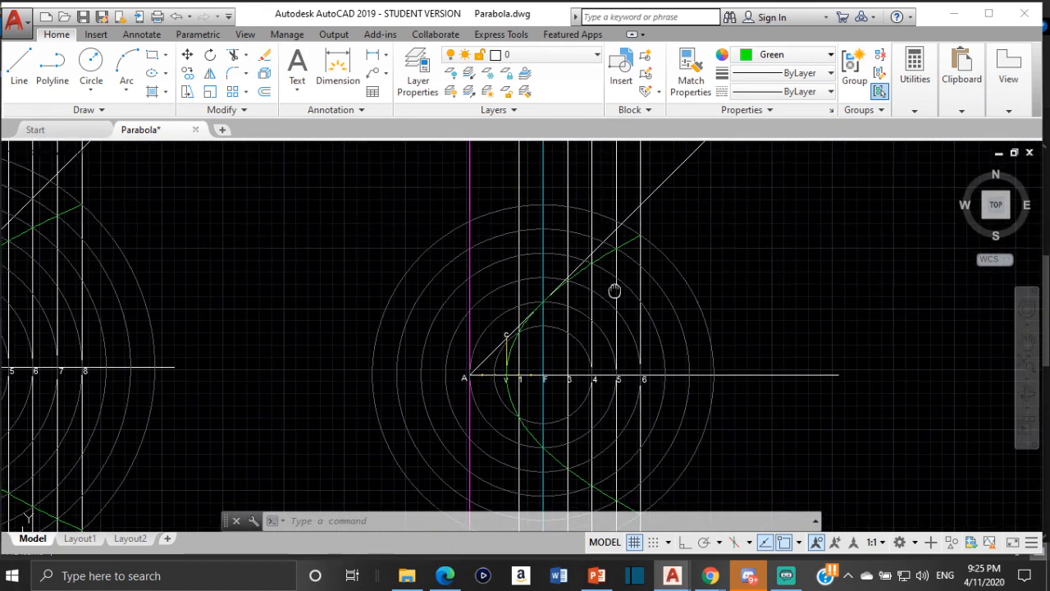
scroll(633, 284, "down", 1)
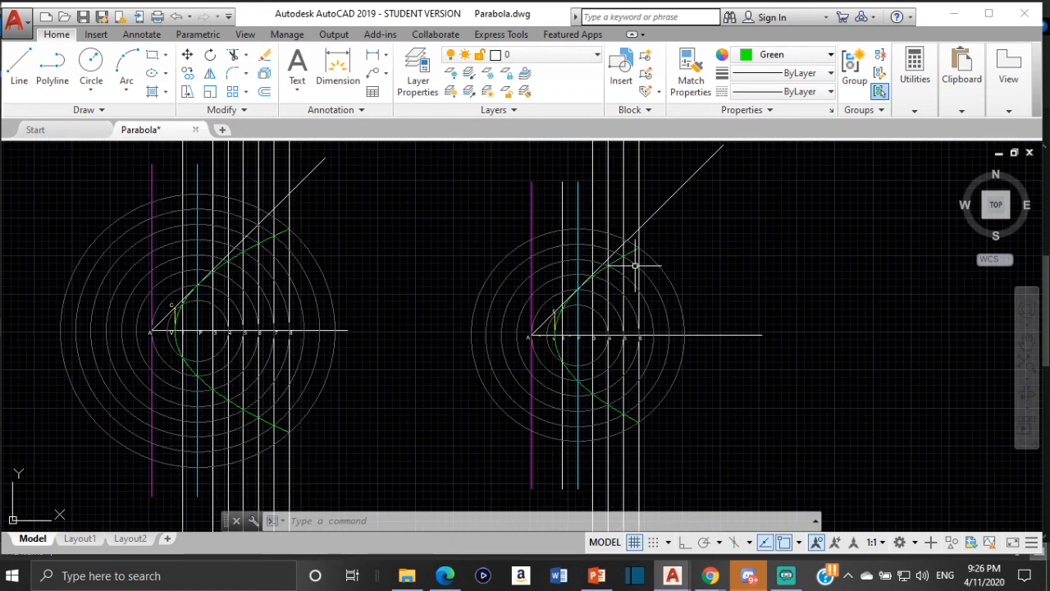
scroll(633, 265, "down", 2)
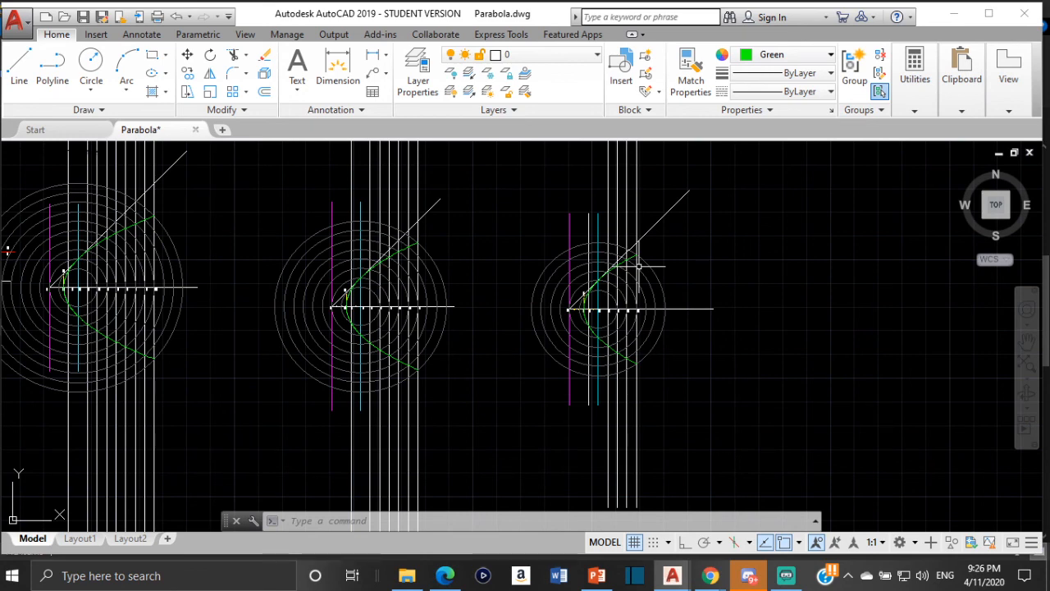